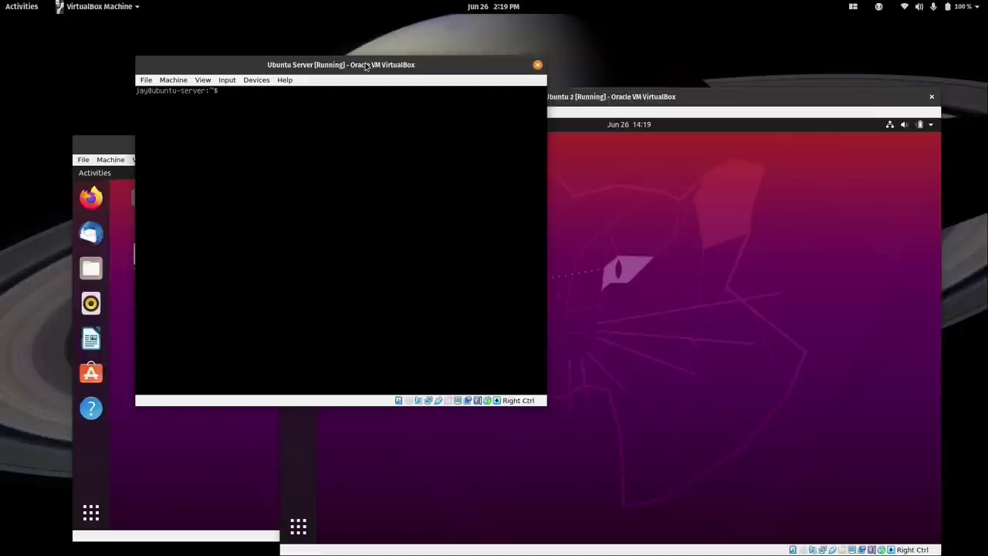
{"action": "left_click", "coordinate": [103, 150]}
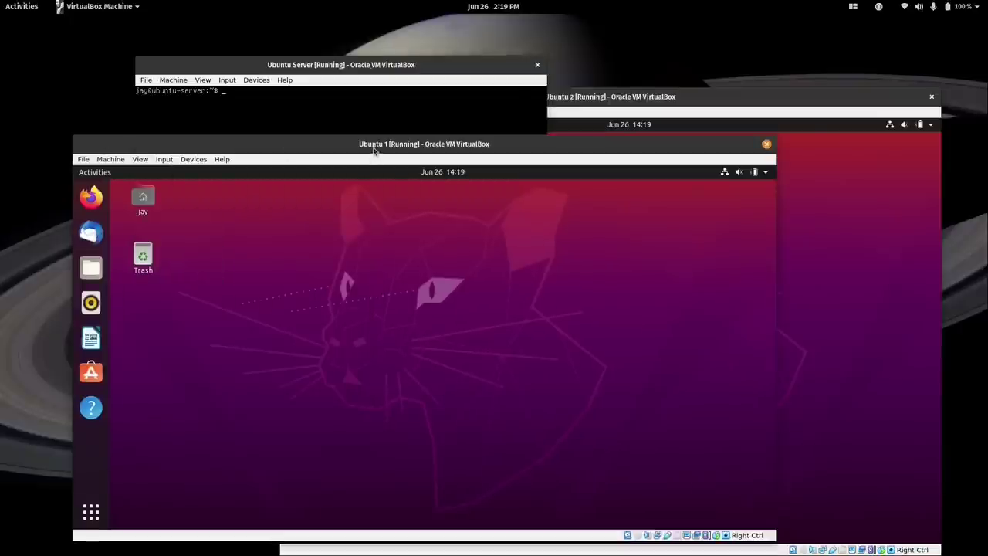
{"action": "left_click", "coordinate": [653, 100]}
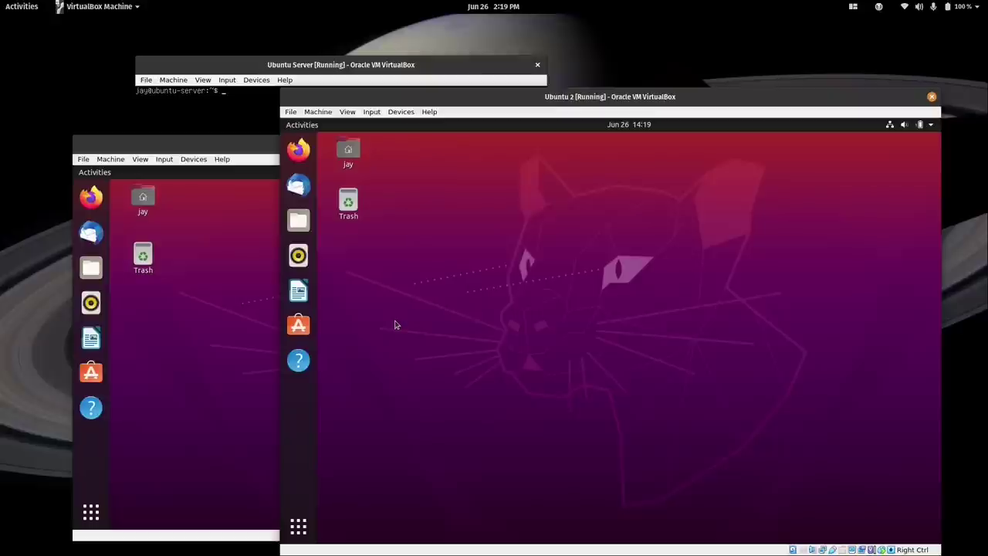
{"action": "left_click", "coordinate": [368, 69]}
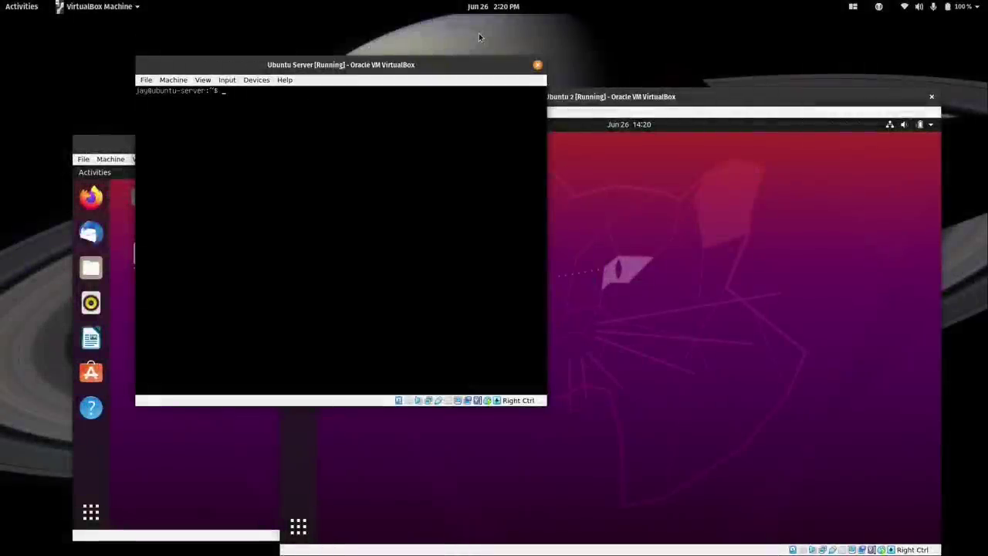
Launch Google Chrome from the Activities search and enlarge its window.
{"action": "key", "text": "super"}
{"action": "type", "text": "goog"}
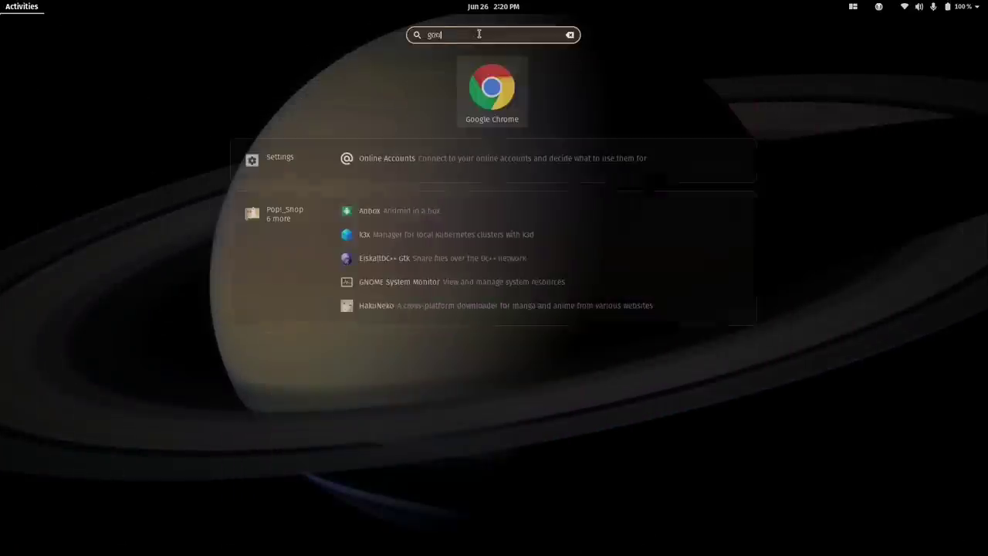
{"action": "left_click", "coordinate": [474, 90]}
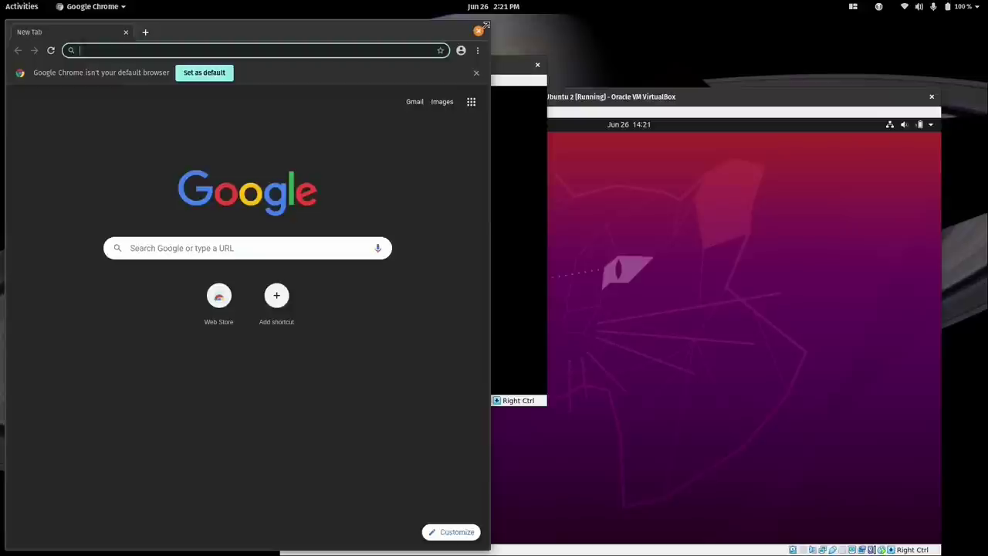
{"action": "left_click_drag", "start_coordinate": [494, 25], "coordinate": [826, 123]}
{"action": "left_click_drag", "start_coordinate": [552, 133], "coordinate": [565, 115]}
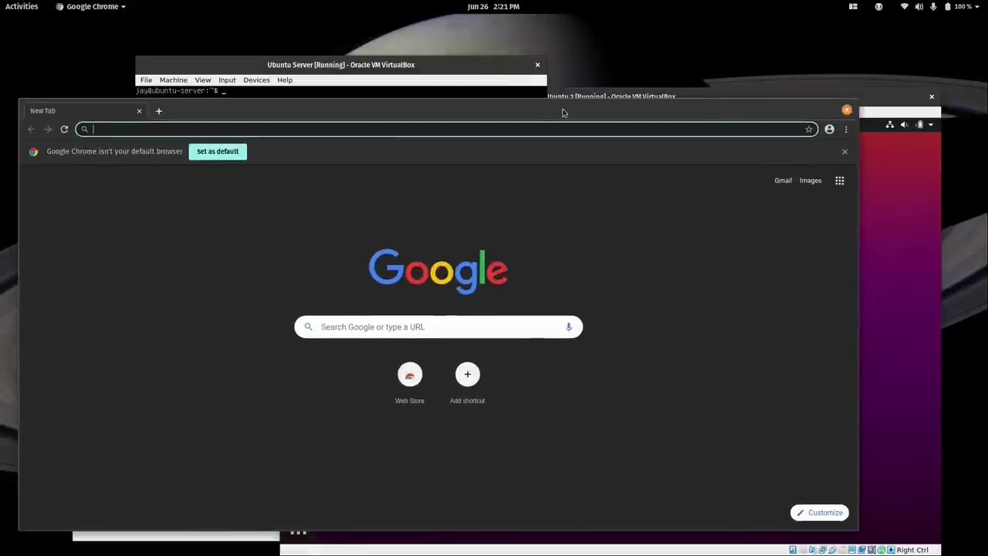
Load syncthing.net/downloads/ and scroll to the Debian / Ubuntu Packages instructions.
{"action": "type", "text": "https://syncthing.net/downloads/"}
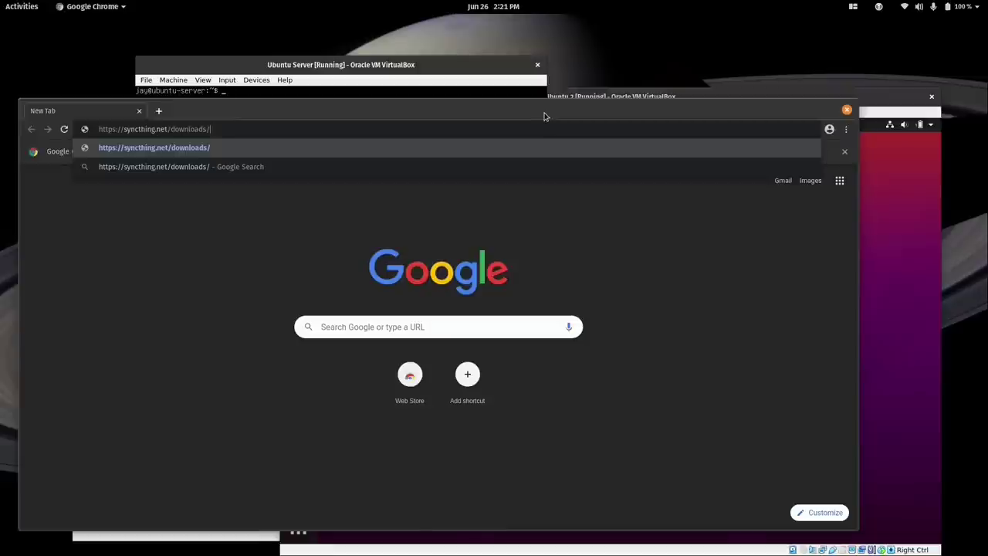
{"action": "key", "text": "Return"}
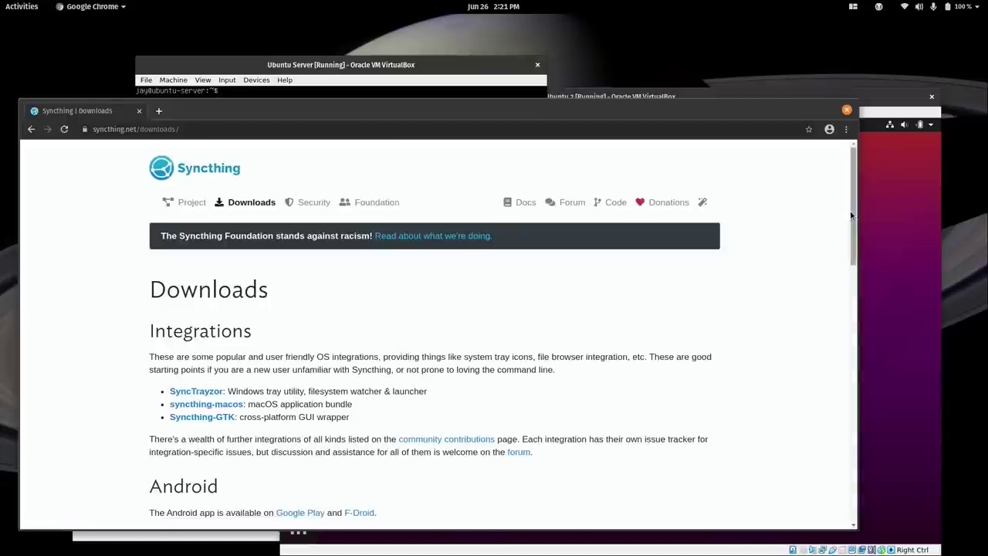
{"action": "scroll", "coordinate": [850, 238], "scroll_direction": "down", "scroll_amount": 2}
{"action": "left_click_drag", "start_coordinate": [850, 238], "coordinate": [843, 417]}
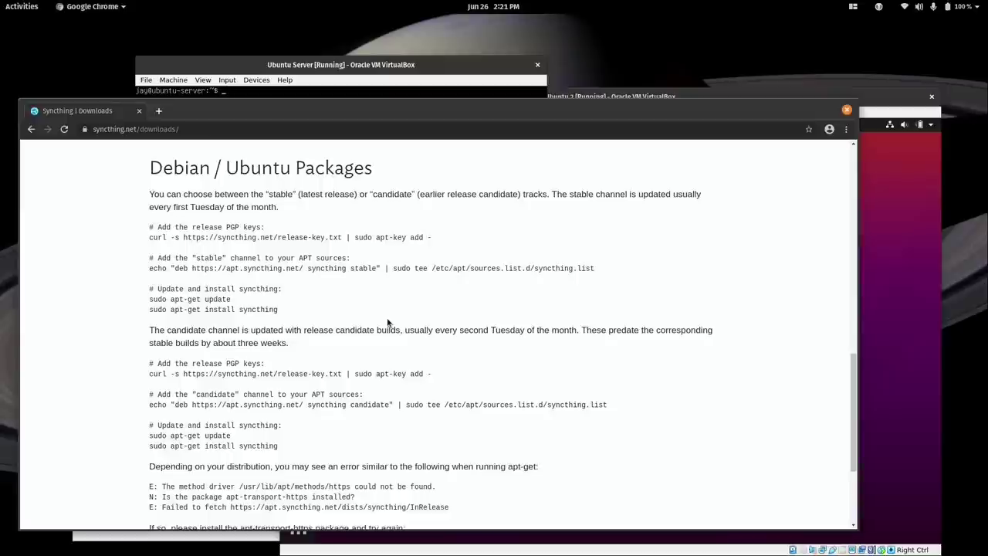
{"action": "left_click", "coordinate": [612, 97]}
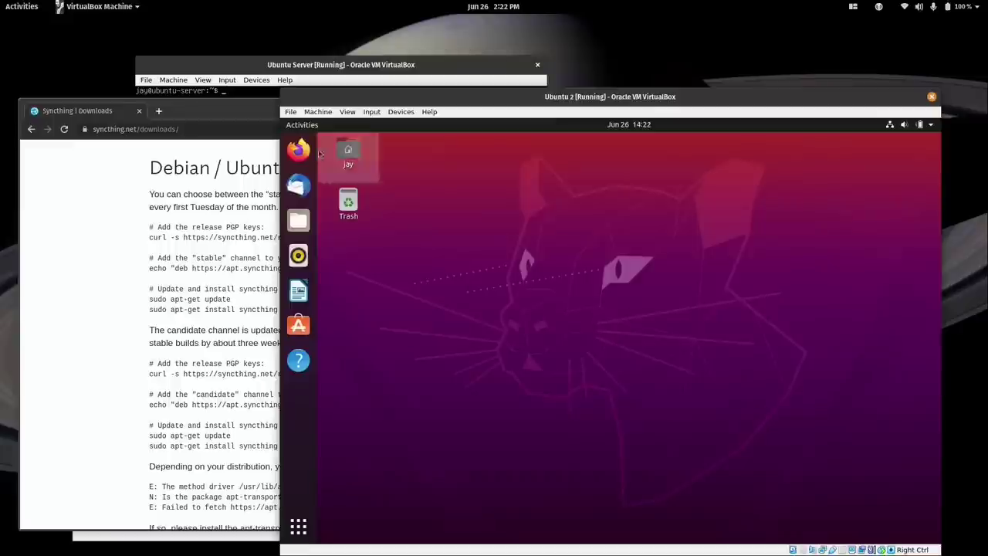
Open a maximized Terminal with enlarged text in the Ubuntu 2 VM.
{"action": "left_click", "coordinate": [298, 527]}
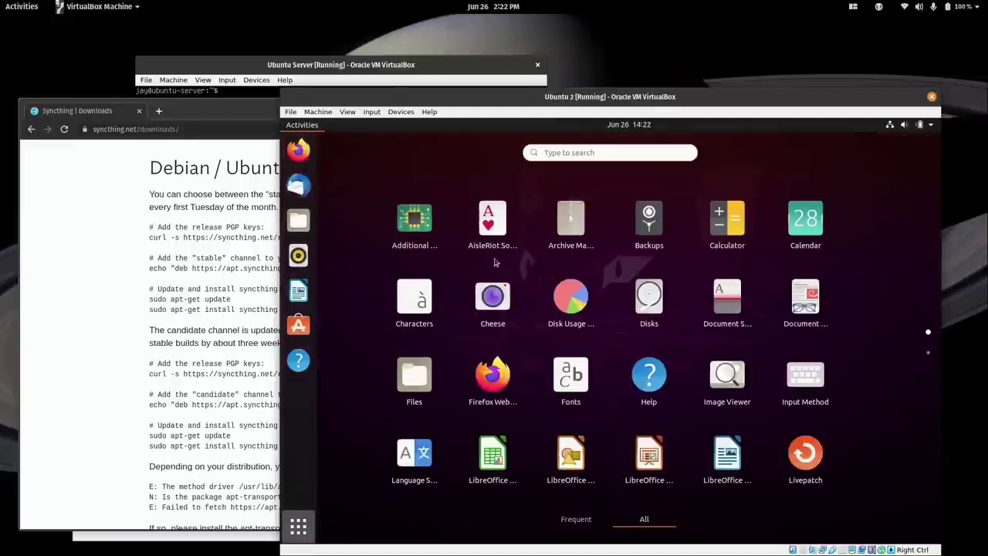
{"action": "type", "text": "ter"}
{"action": "left_click", "coordinate": [612, 225]}
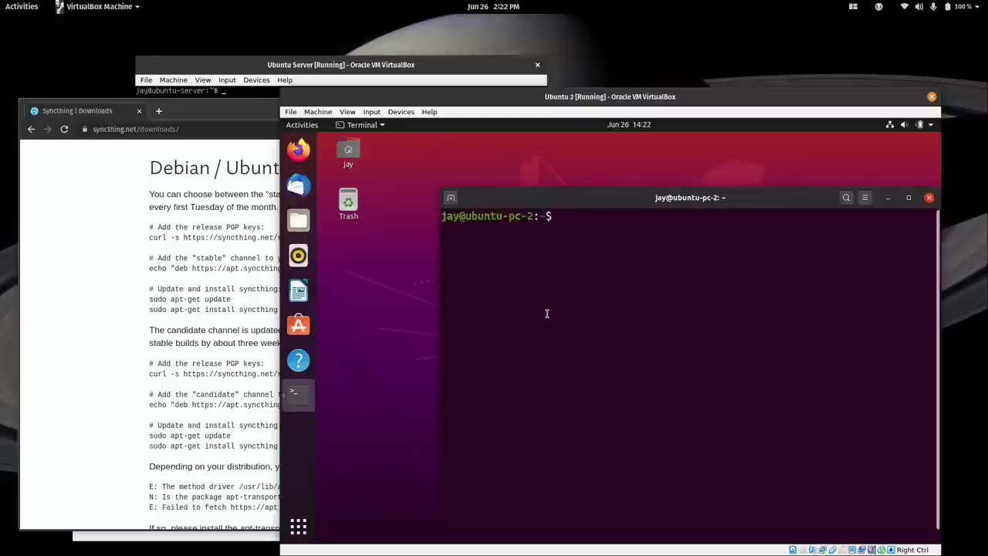
{"action": "key", "text": "super+Up"}
{"action": "key", "text": "ctrl+plus"}
{"action": "key", "text": "ctrl+plus"}
{"action": "key", "text": "ctrl+plus"}
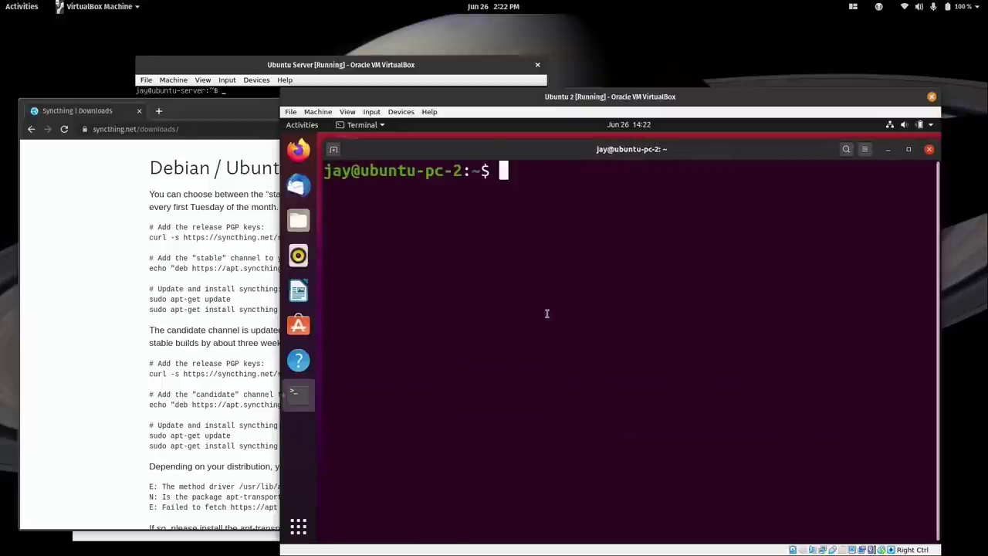
Run apt search syncthing, compare its focal 1.1.4 package with the website, then clear.
{"action": "type", "text": "apt search s"}
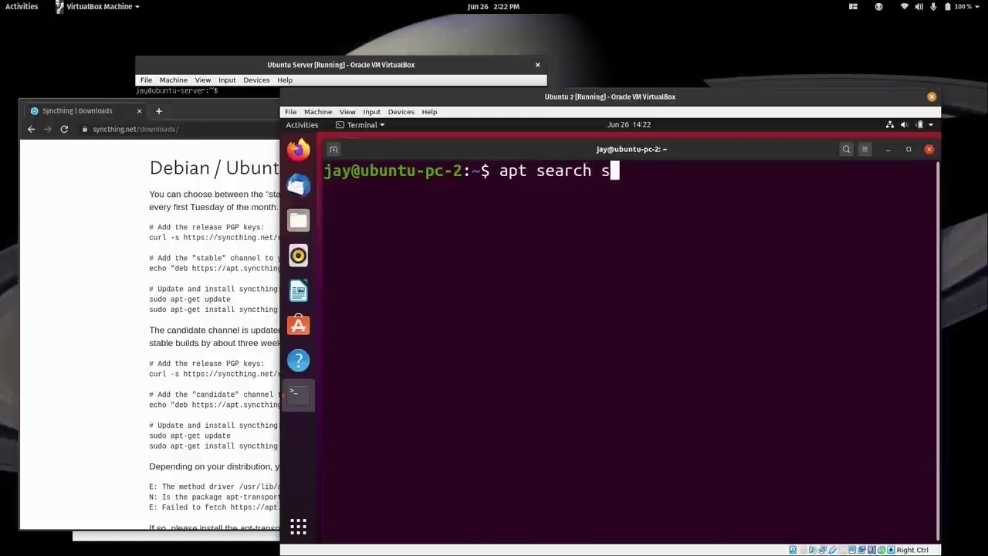
{"action": "type", "text": "yncthing"}
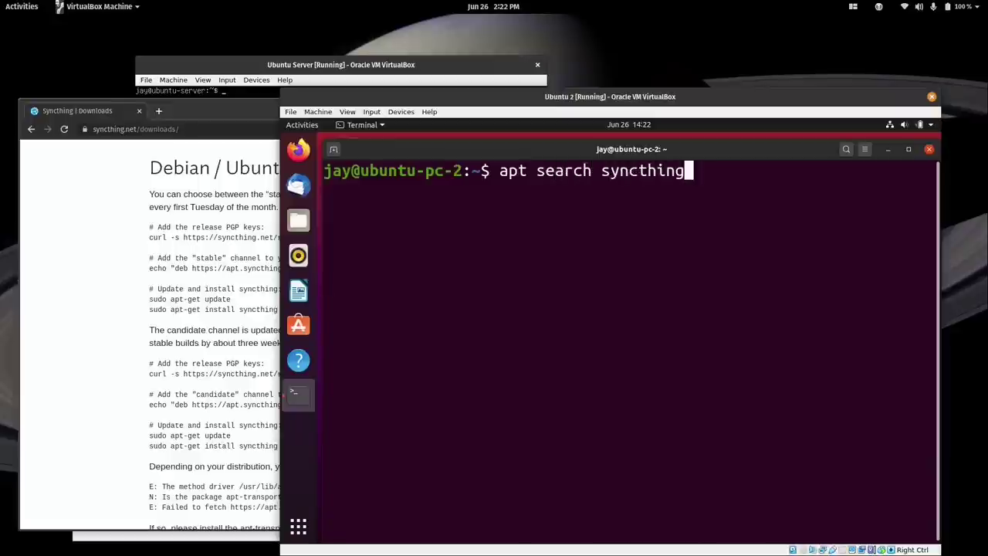
{"action": "key", "text": "Return"}
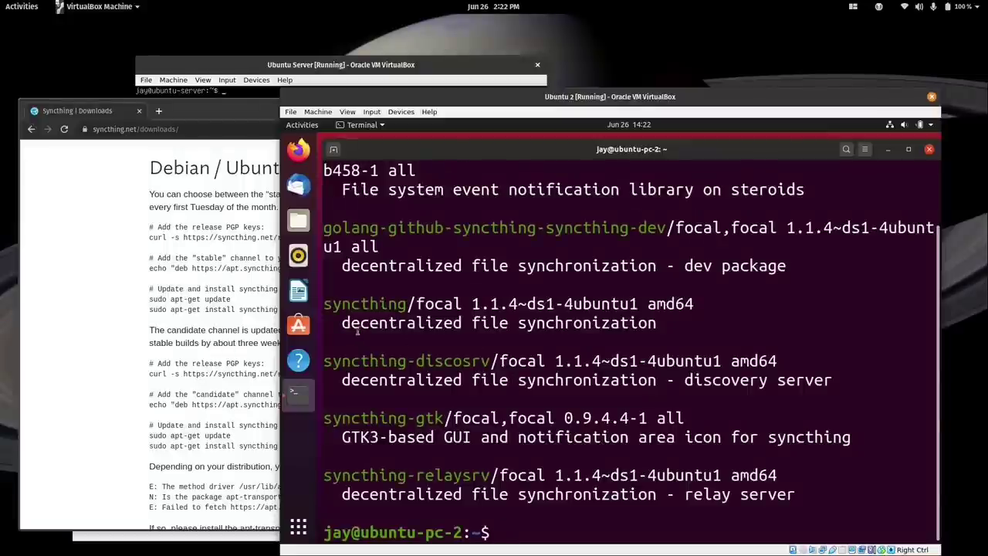
{"action": "left_click_drag", "start_coordinate": [325, 303], "coordinate": [407, 303]}
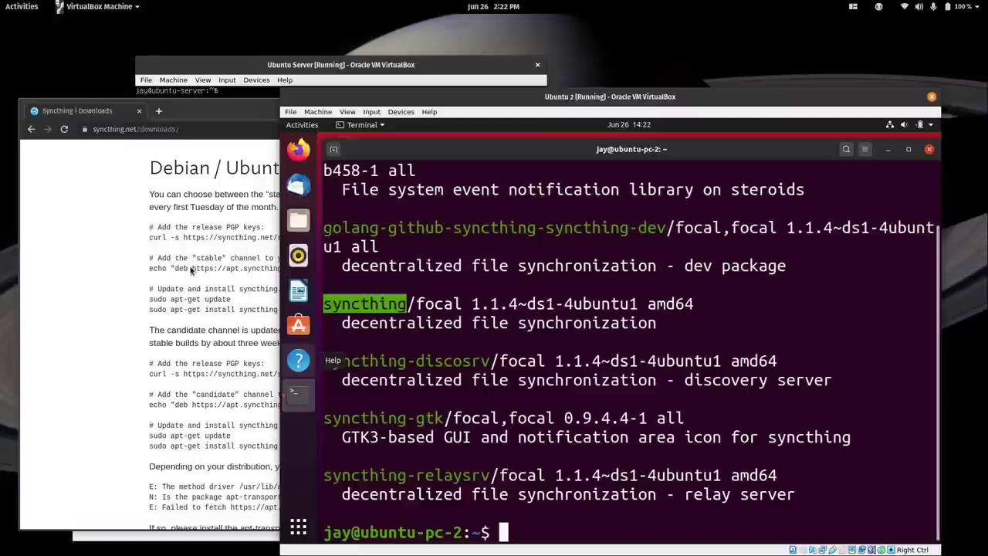
{"action": "left_click", "coordinate": [127, 286]}
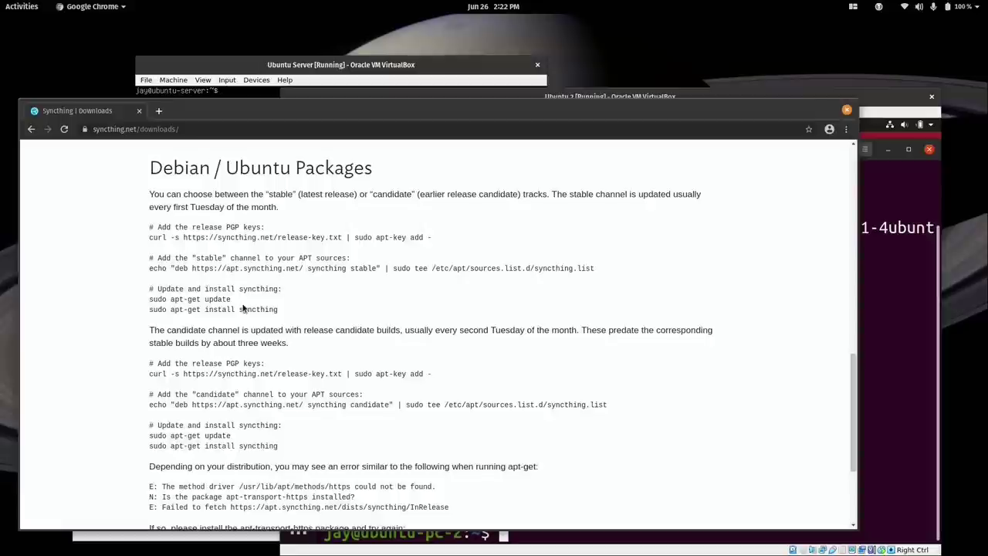
{"action": "left_click", "coordinate": [872, 298]}
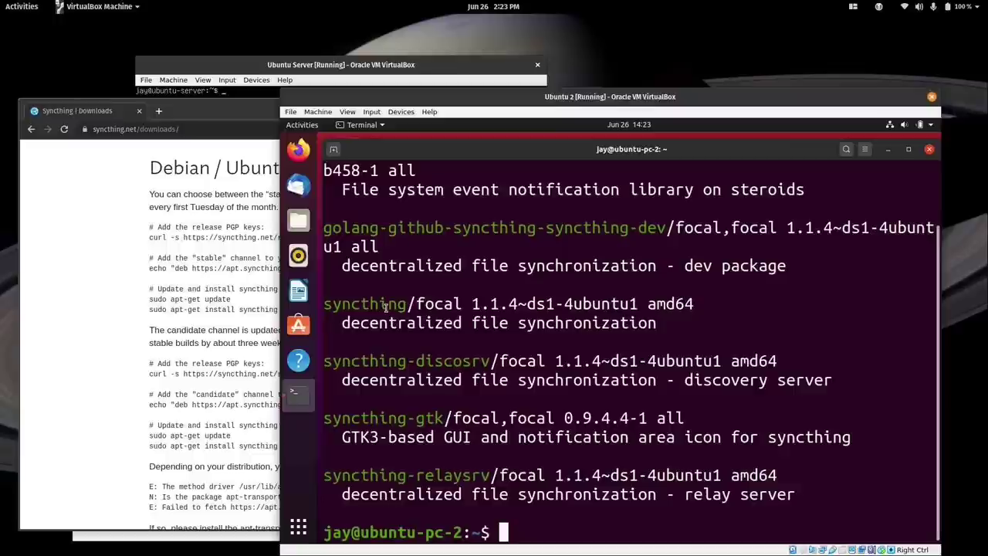
{"action": "key", "text": "ctrl+l"}
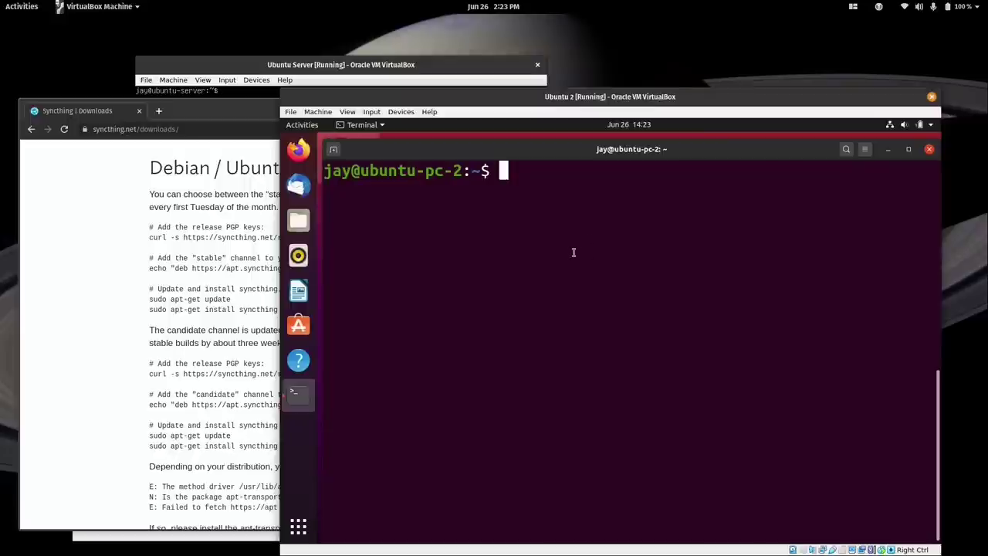
Load syncthing.net/download in Firefox and scroll to the Debian / Ubuntu Packages section.
{"action": "left_click", "coordinate": [298, 148]}
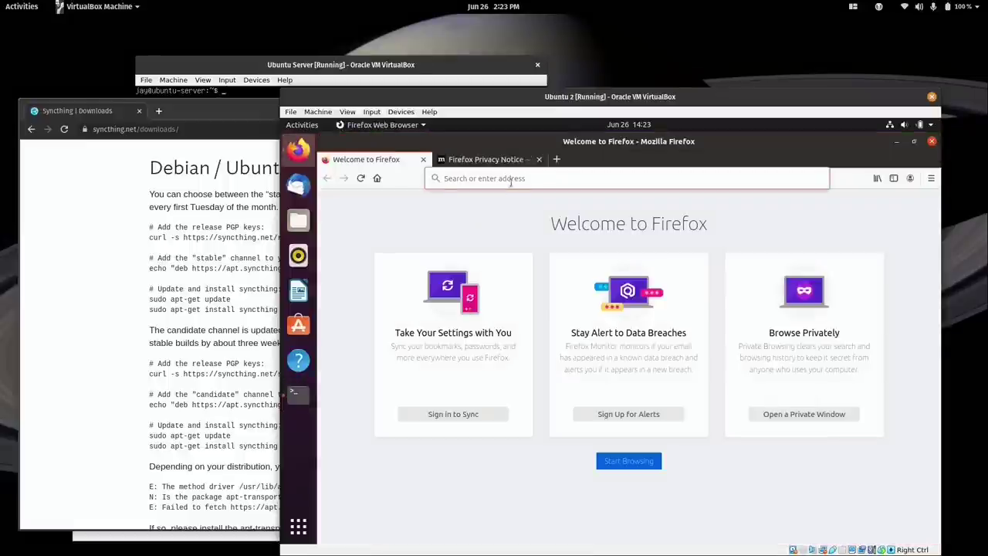
{"action": "left_click", "coordinate": [512, 178]}
{"action": "type", "text": "sync"}
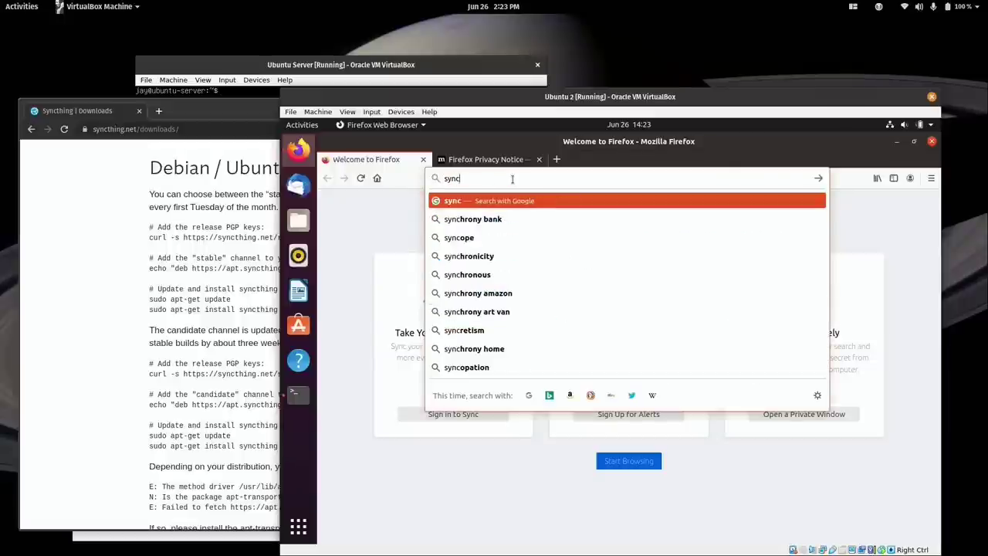
{"action": "type", "text": "thing.net/download"}
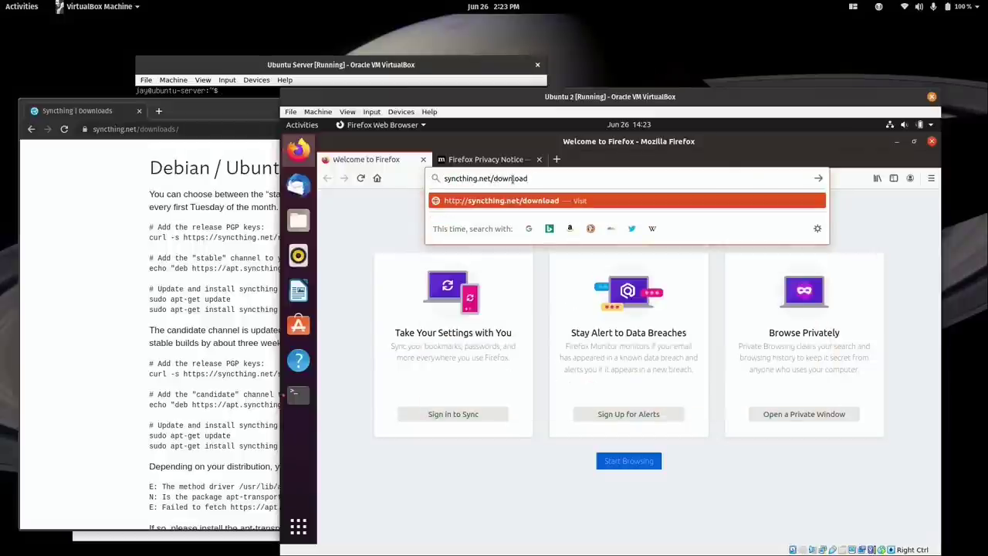
{"action": "key", "text": "Return"}
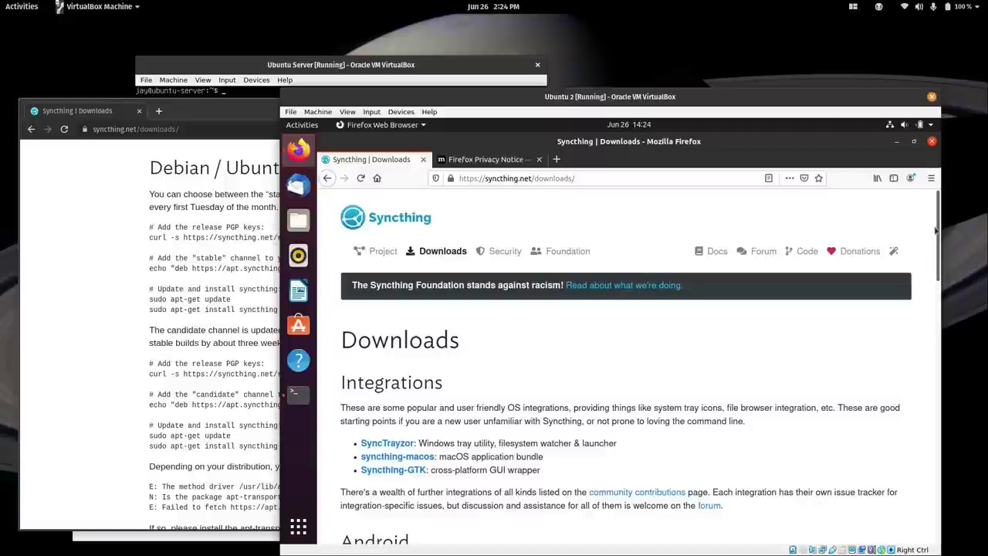
{"action": "left_click_drag", "start_coordinate": [936, 231], "coordinate": [932, 360]}
{"action": "scroll", "coordinate": [471, 223], "scroll_direction": "down", "scroll_amount": 7}
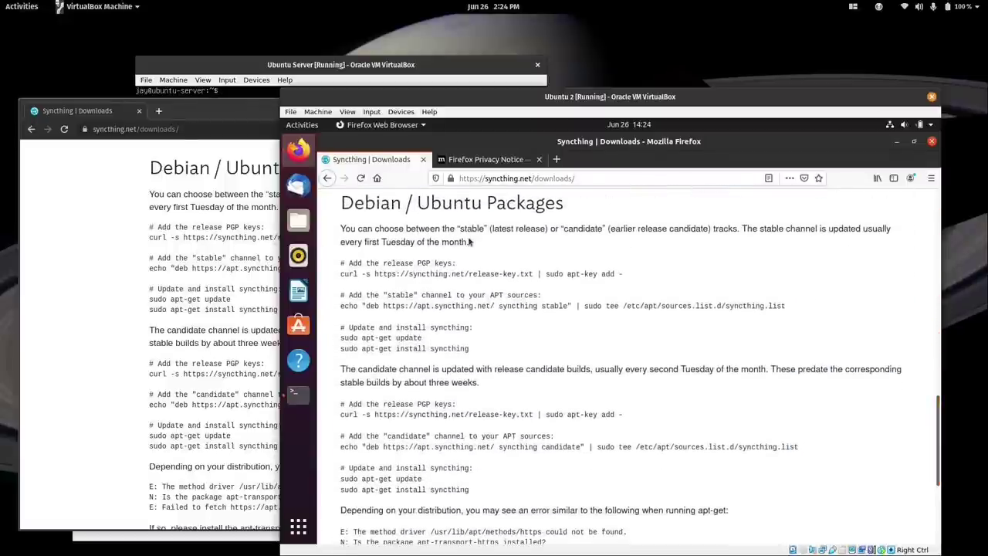
Copy the release-key curl command from the downloads page.
{"action": "left_click_drag", "start_coordinate": [340, 275], "coordinate": [475, 292]}
{"action": "key", "text": "super+c"}
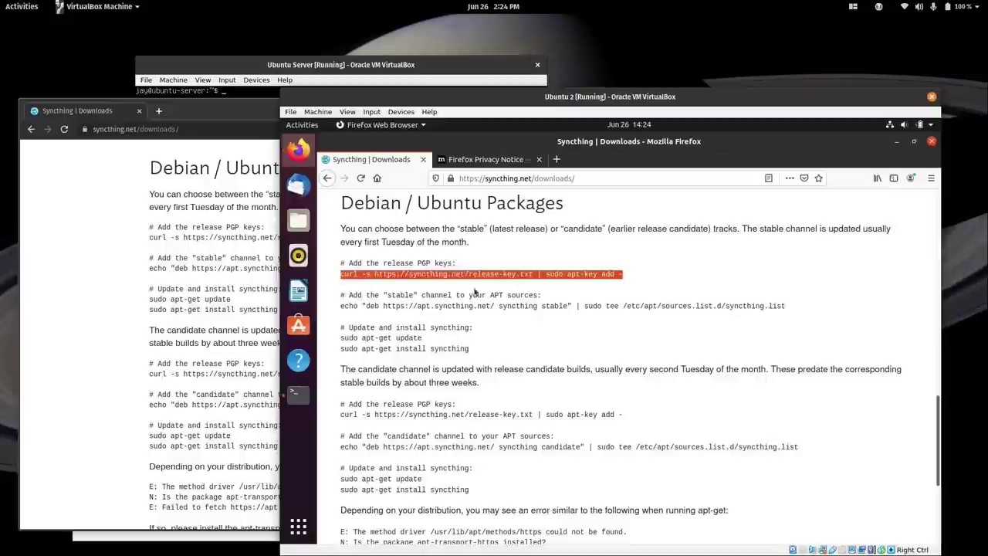
{"action": "right_click", "coordinate": [618, 272]}
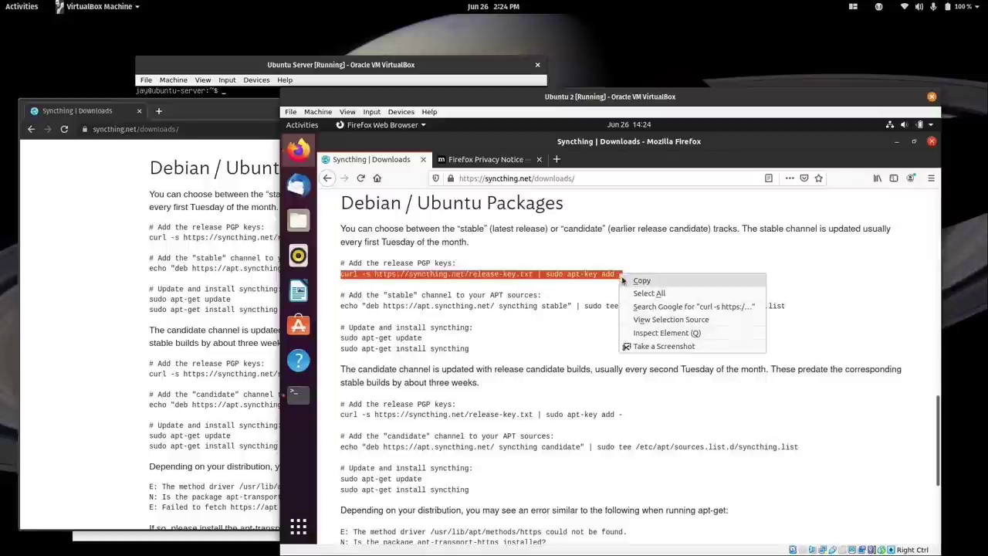
{"action": "left_click", "coordinate": [625, 281]}
{"action": "key", "text": "ctrl+alt+t"}
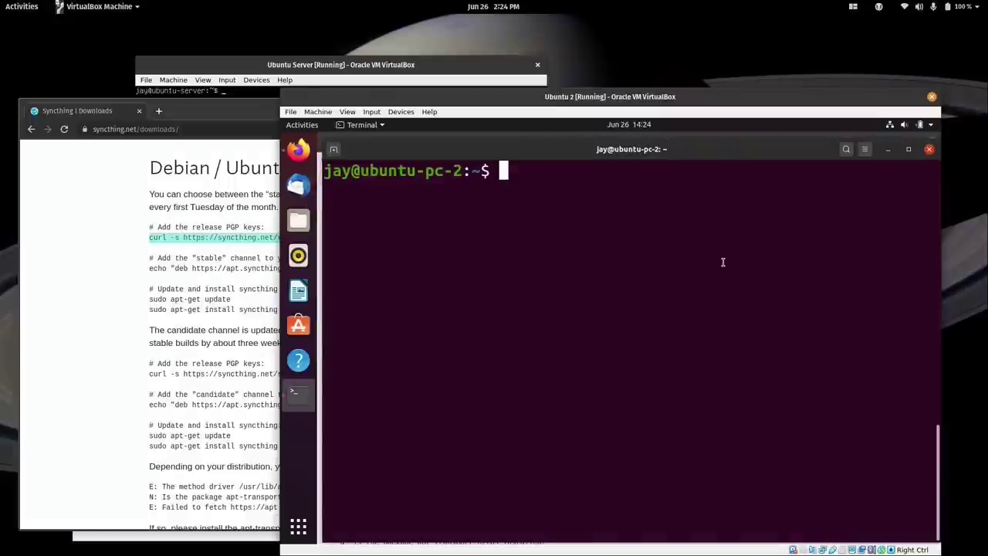
Install curl with sudo apt install curl and clear the screen.
{"action": "type", "text": "sudo ap"}
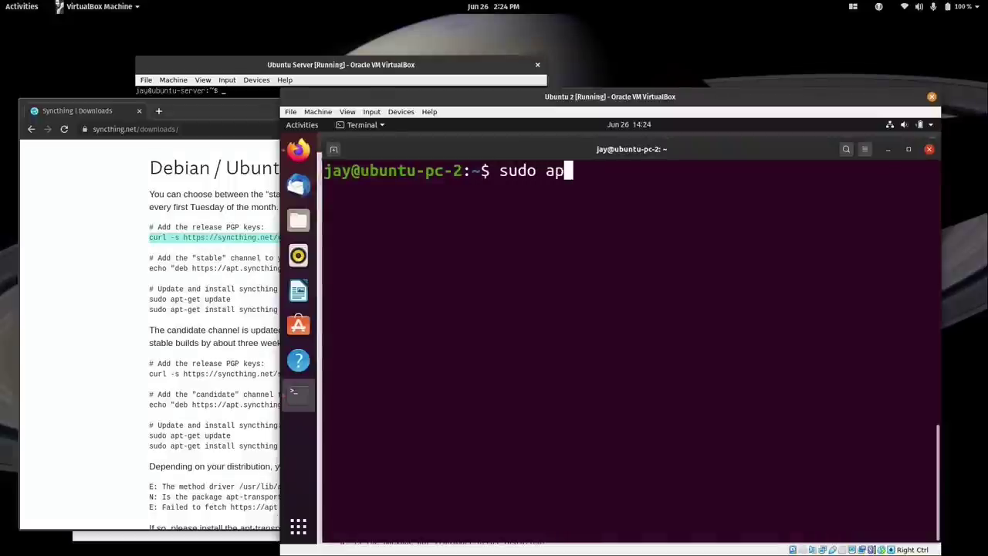
{"action": "type", "text": "t install curl"}
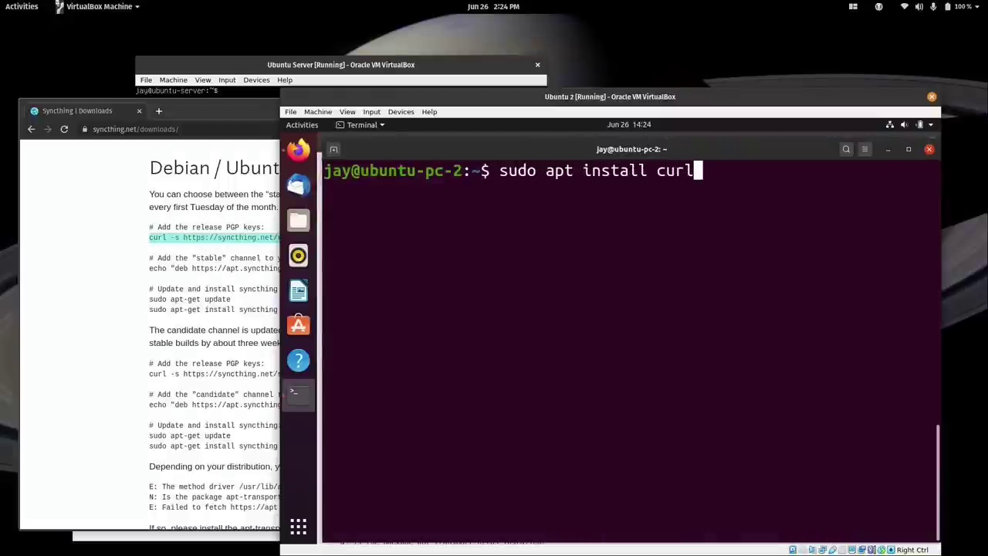
{"action": "key", "text": "Return"}
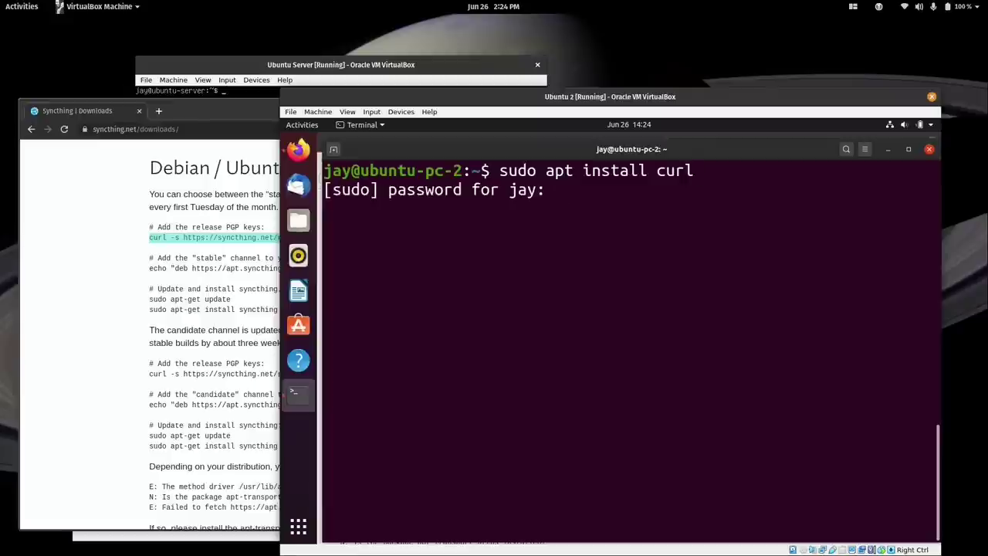
{"action": "key", "text": "Return"}
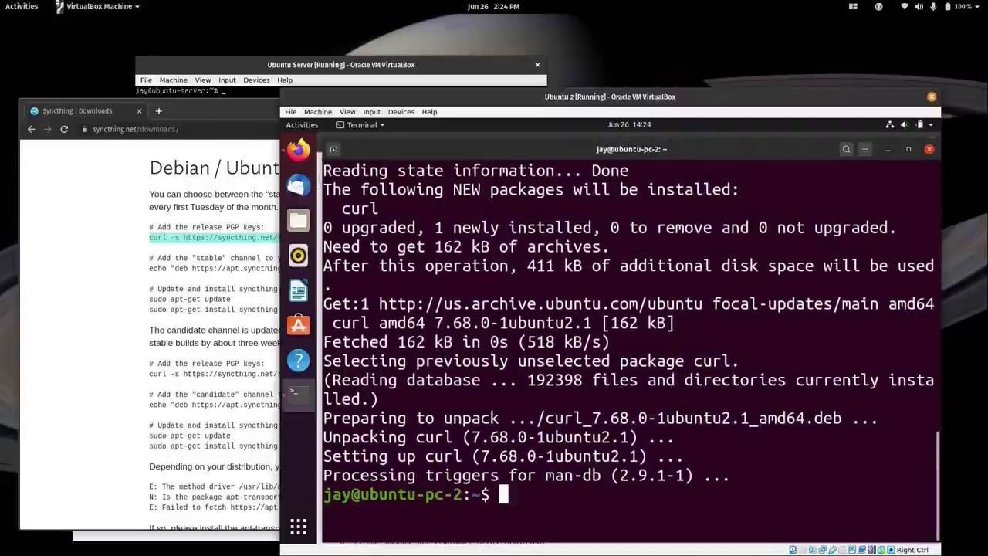
{"action": "key", "text": "ctrl+l"}
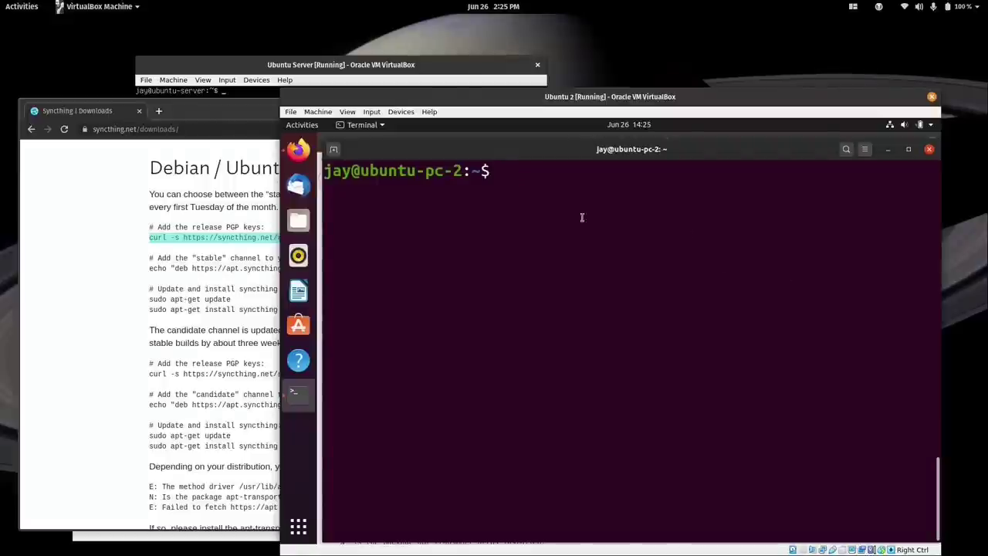
Paste and run the copied curl release-key command, then clear the screen.
{"action": "right_click", "coordinate": [561, 193]}
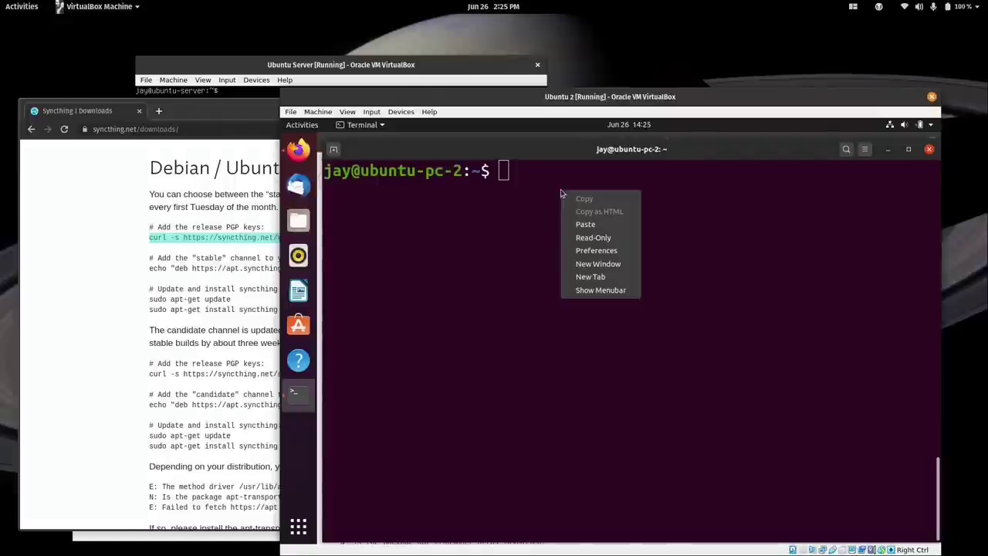
{"action": "left_click", "coordinate": [585, 224]}
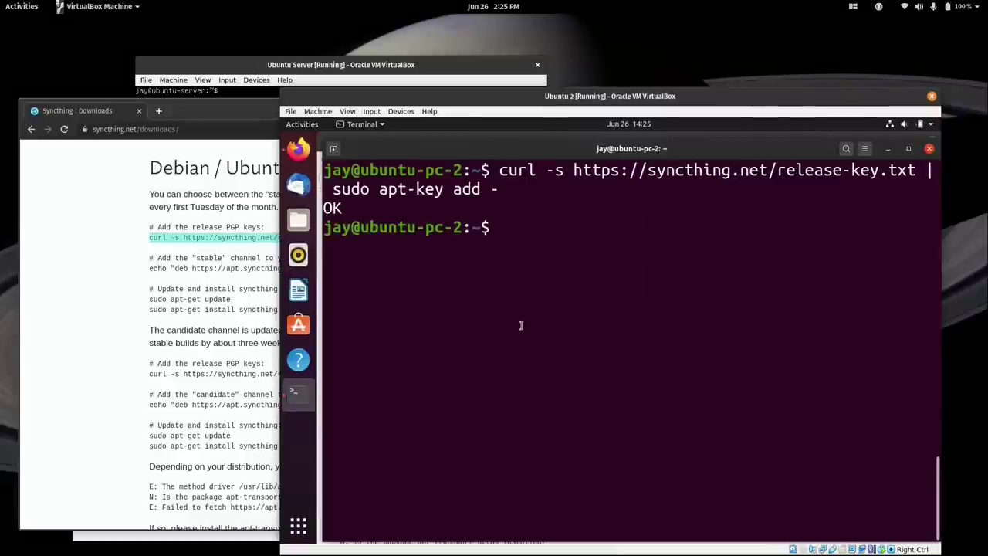
{"action": "key", "text": "ctrl+l"}
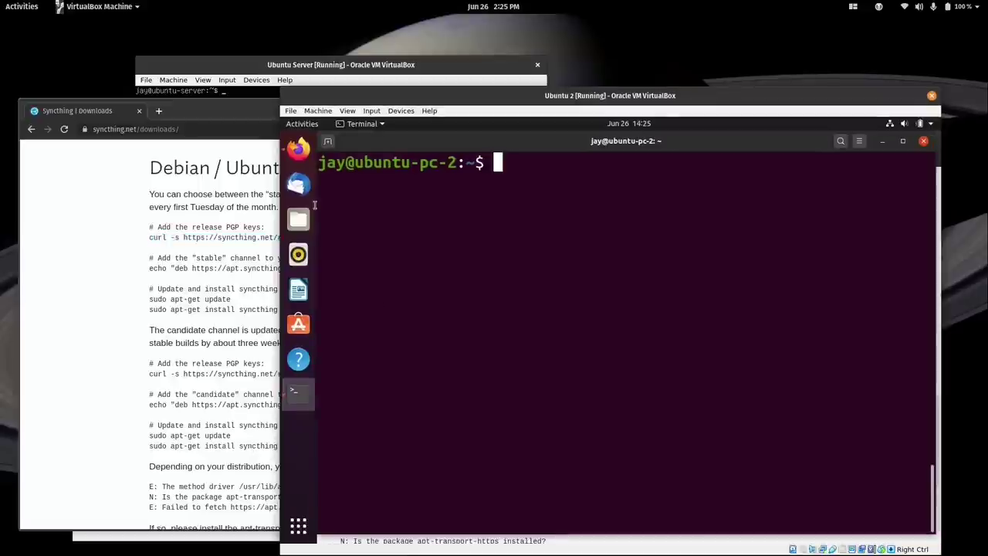
{"action": "left_click", "coordinate": [296, 150]}
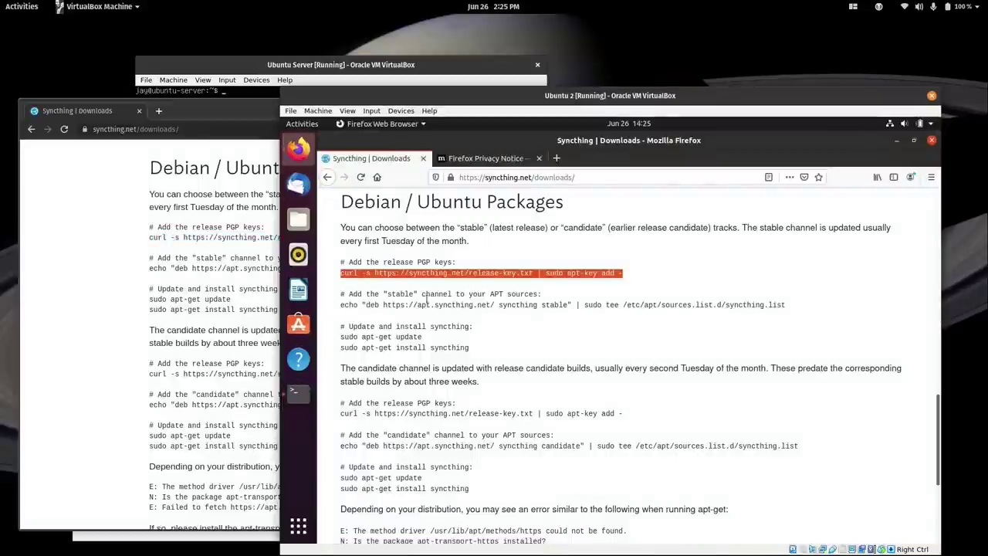
Copy the echo stable-channel line from the downloads page and run it in the terminal.
{"action": "left_click_drag", "start_coordinate": [340, 304], "coordinate": [783, 305]}
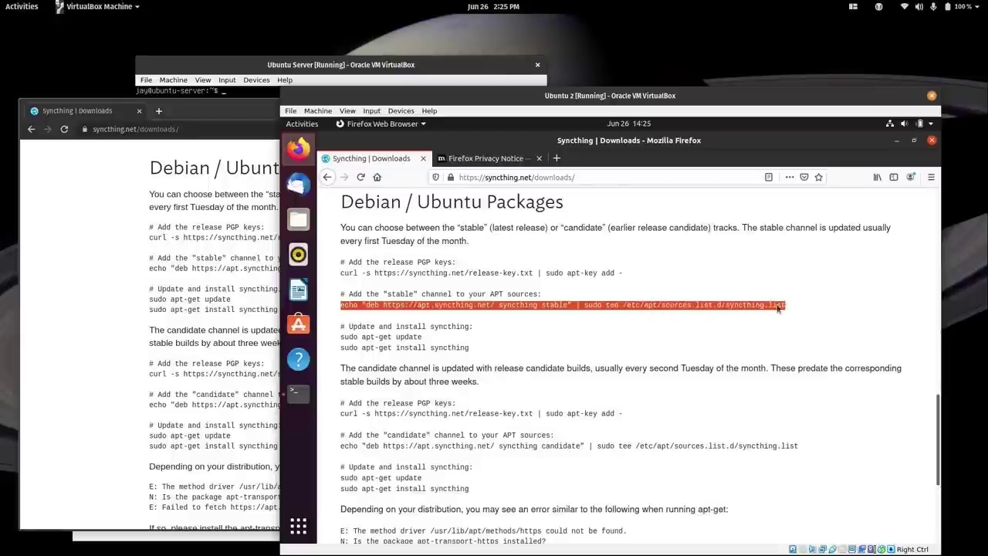
{"action": "right_click", "coordinate": [778, 307]}
{"action": "left_click", "coordinate": [803, 312]}
{"action": "left_click", "coordinate": [298, 393]}
{"action": "right_click", "coordinate": [515, 270]}
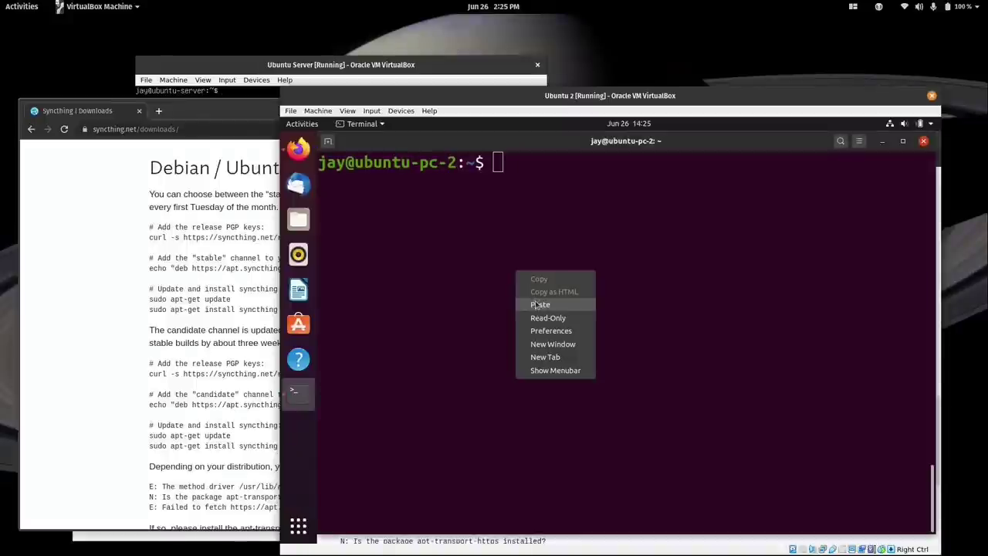
{"action": "left_click", "coordinate": [538, 304]}
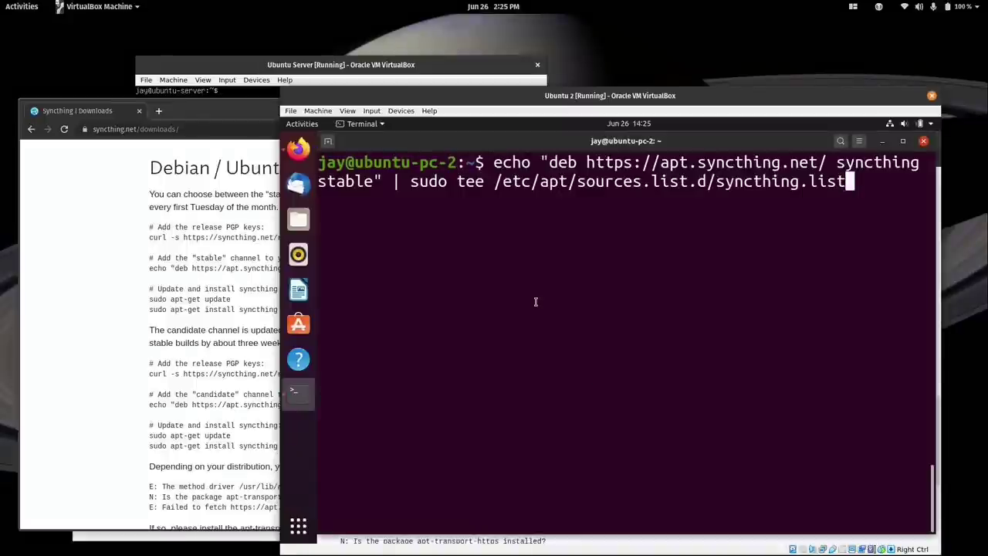
{"action": "key", "text": "Return"}
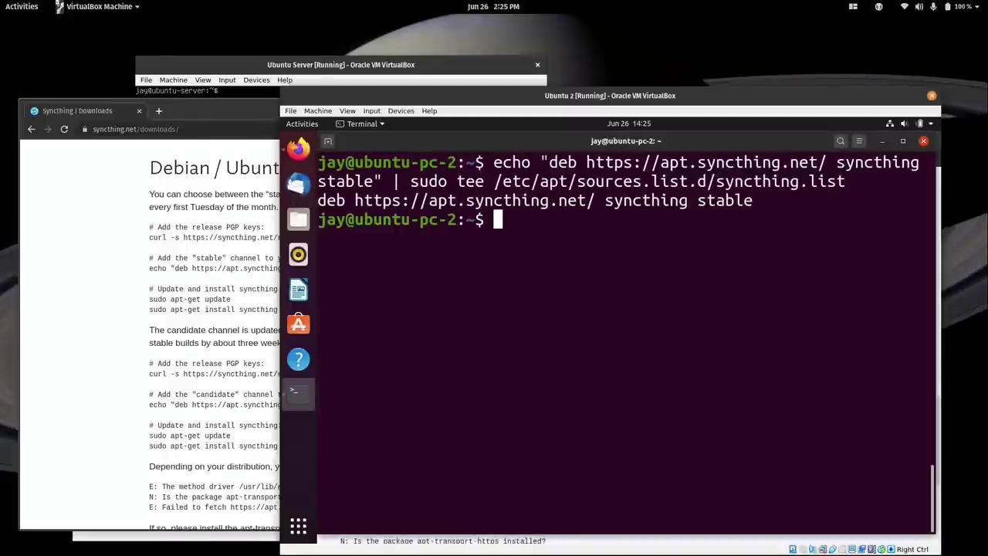
Run sudo apt update, then sudo apt install syncthing to install version 1.6.1.
{"action": "left_click", "coordinate": [298, 146]}
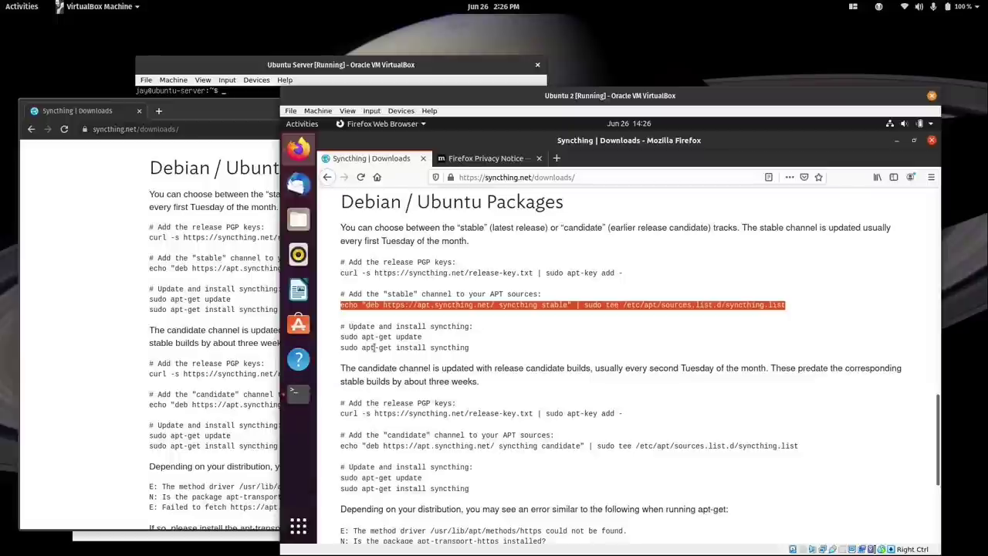
{"action": "left_click_drag", "start_coordinate": [374, 347], "coordinate": [390, 348]}
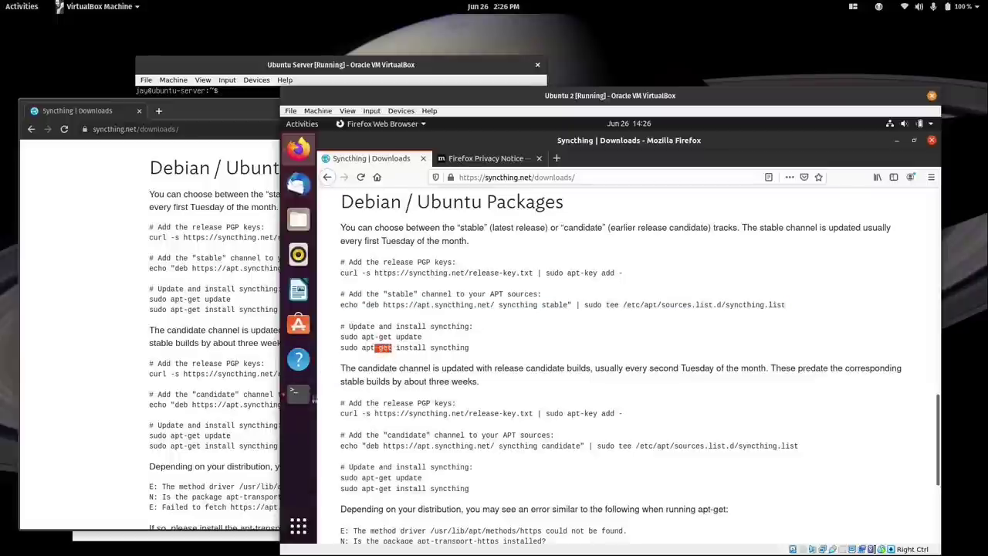
{"action": "left_click", "coordinate": [298, 393]}
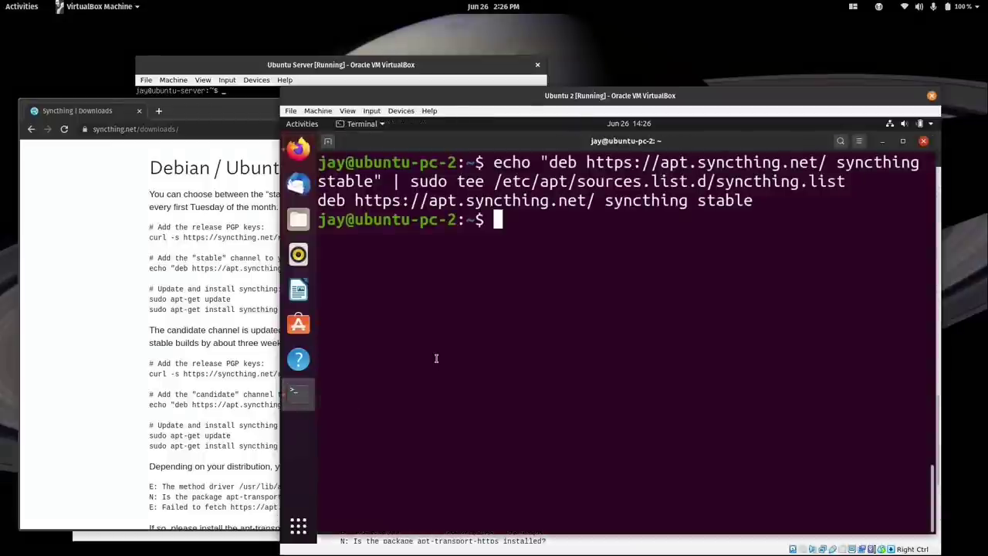
{"action": "type", "text": "sudo "}
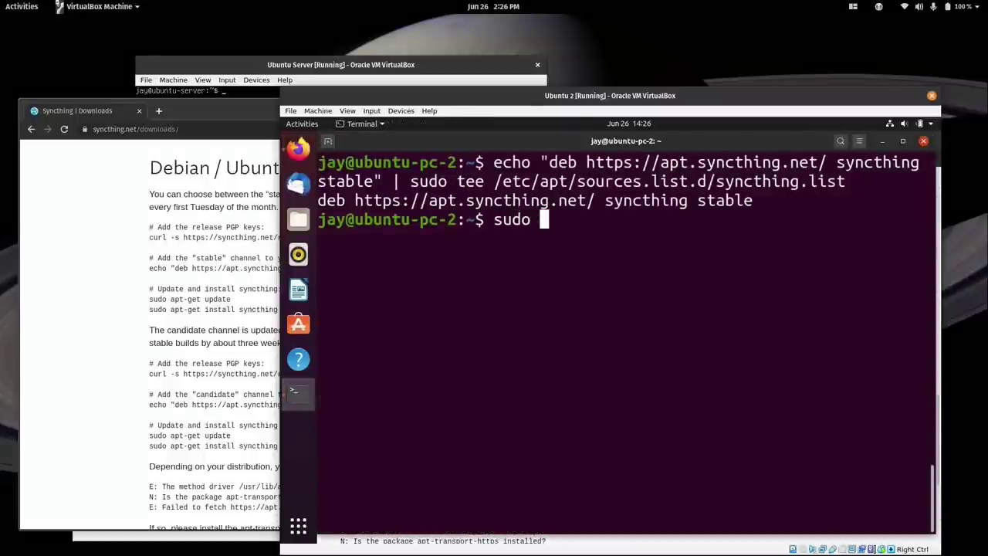
{"action": "type", "text": "apt update"}
{"action": "key", "text": "Return"}
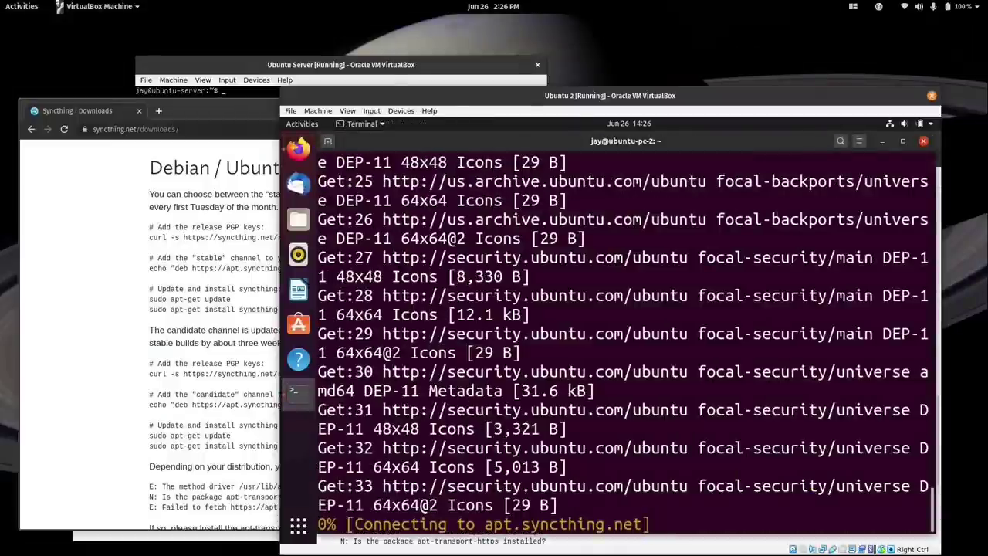
{"action": "key", "text": "ctrl+l"}
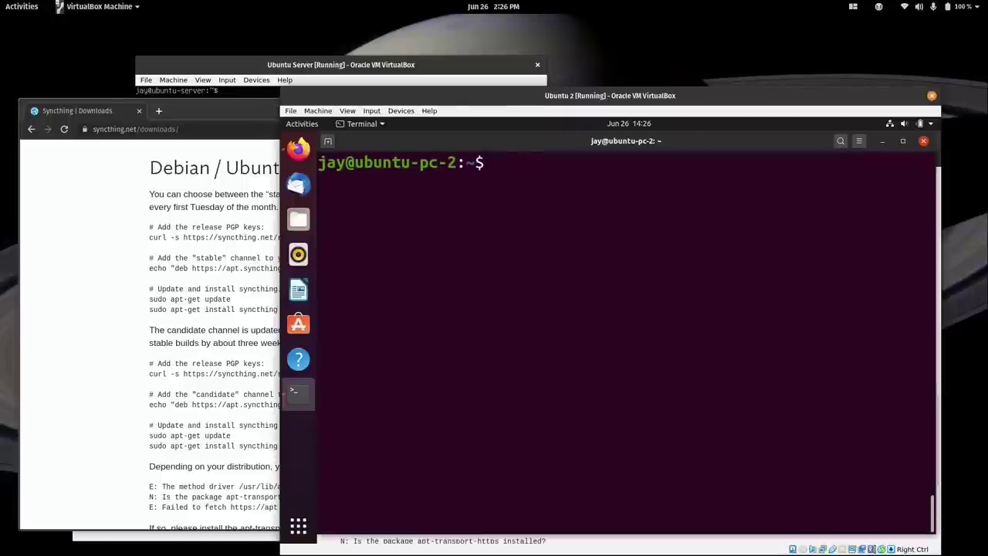
{"action": "type", "text": "sudo apt install syncthing"}
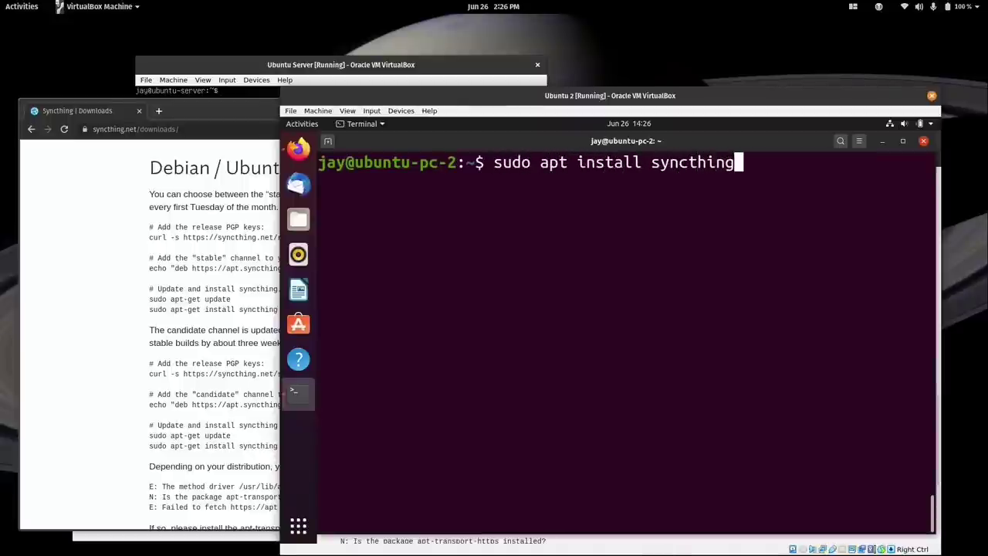
{"action": "key", "text": "Return"}
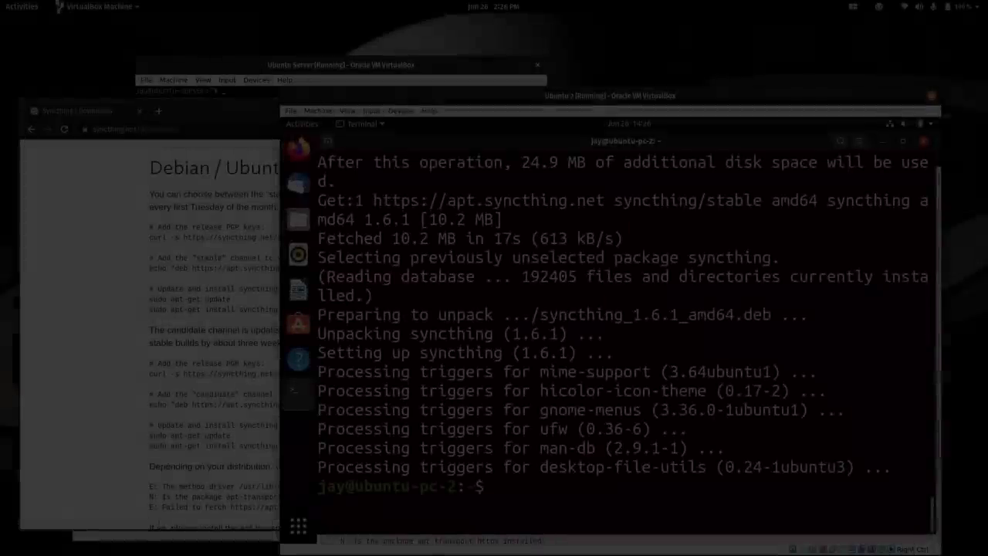
{"action": "key", "text": "ctrl+l"}
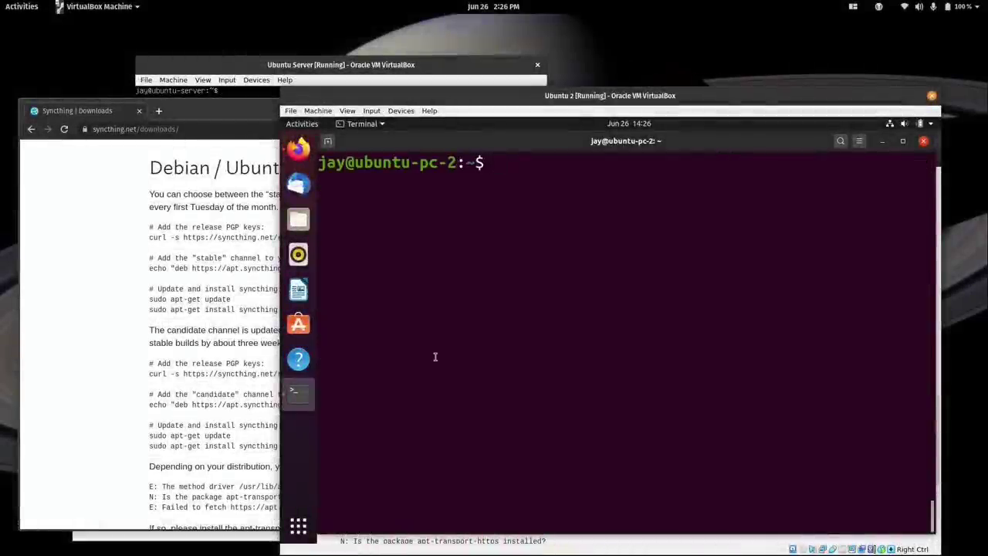
Run ip a on the Ubuntu Server console to find its address 172.16.250.127.
{"action": "left_click", "coordinate": [332, 67]}
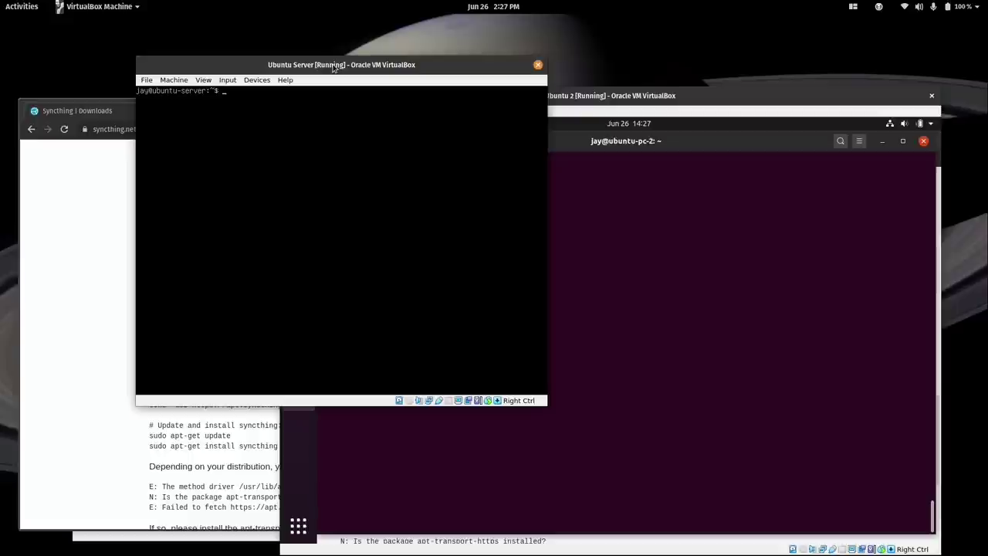
{"action": "type", "text": "ip a"}
{"action": "key", "text": "Return"}
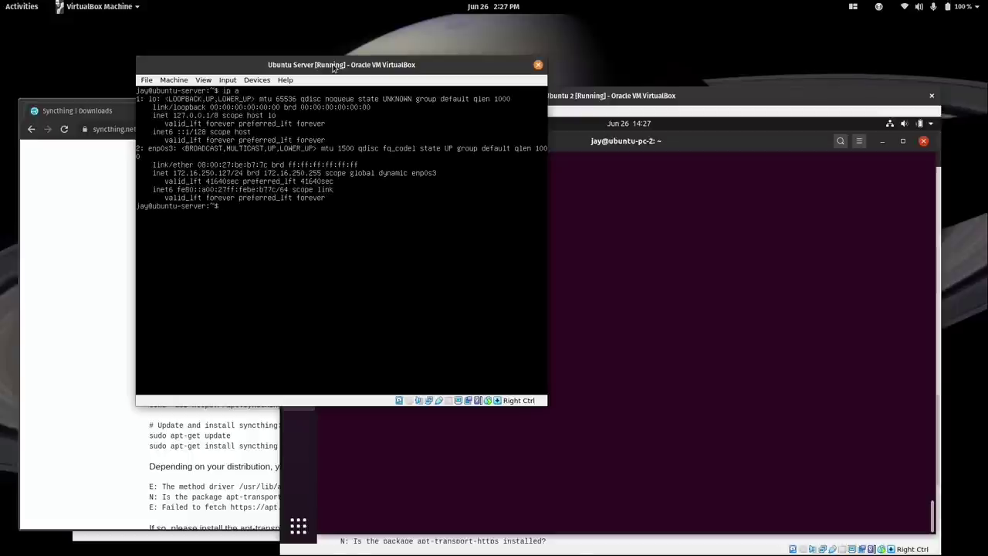
{"action": "key", "text": "super"}
Open a host terminal, clear its output, and size it to leave the VMs visible.
{"action": "type", "text": "ter"}
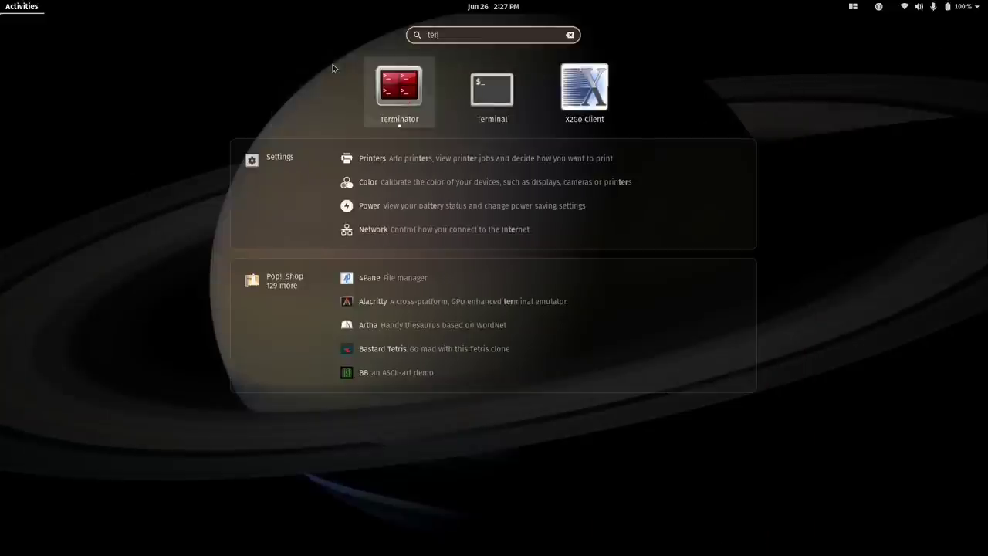
{"action": "key", "text": "Escape"}
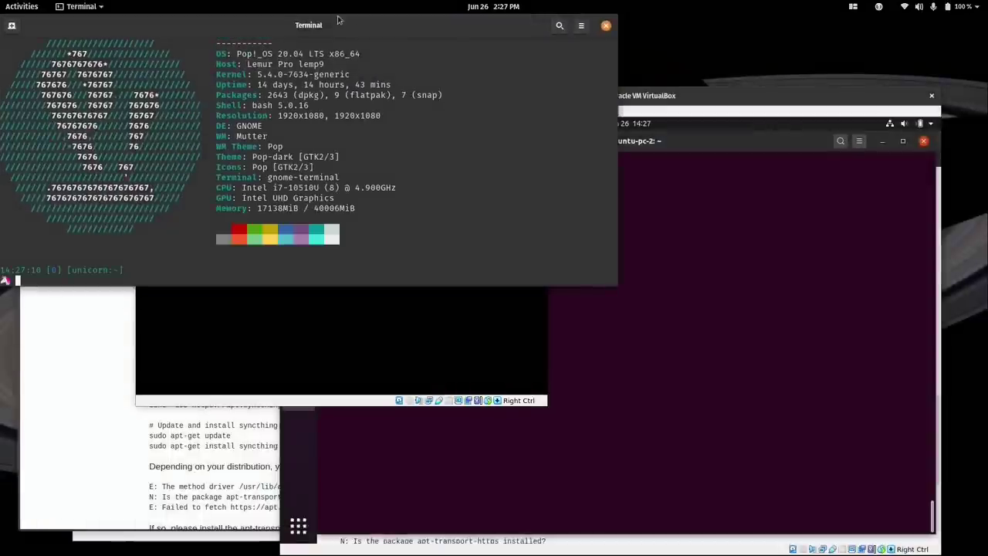
{"action": "left_click_drag", "start_coordinate": [339, 34], "coordinate": [480, 247]}
{"action": "double_click", "coordinate": [481, 247]}
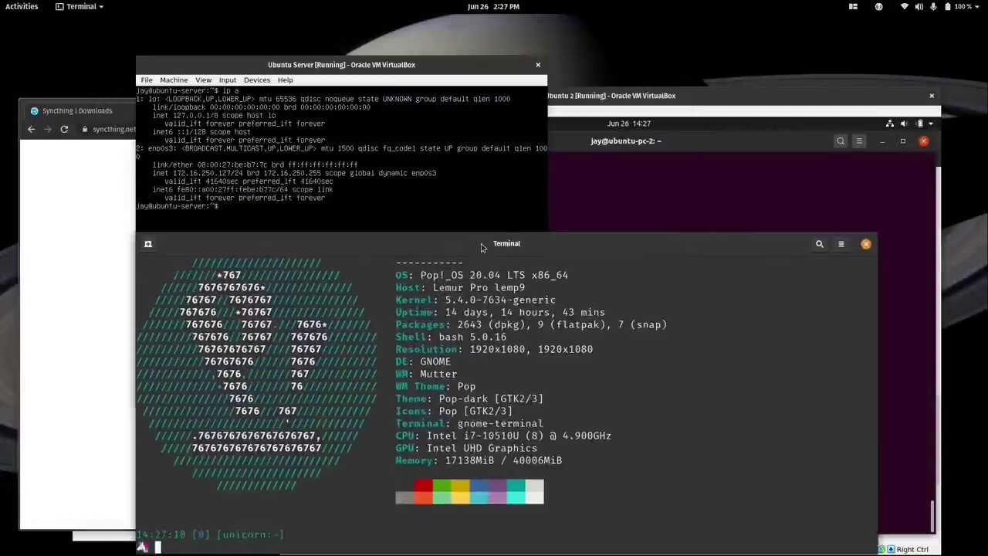
{"action": "key", "text": "ctrl+l"}
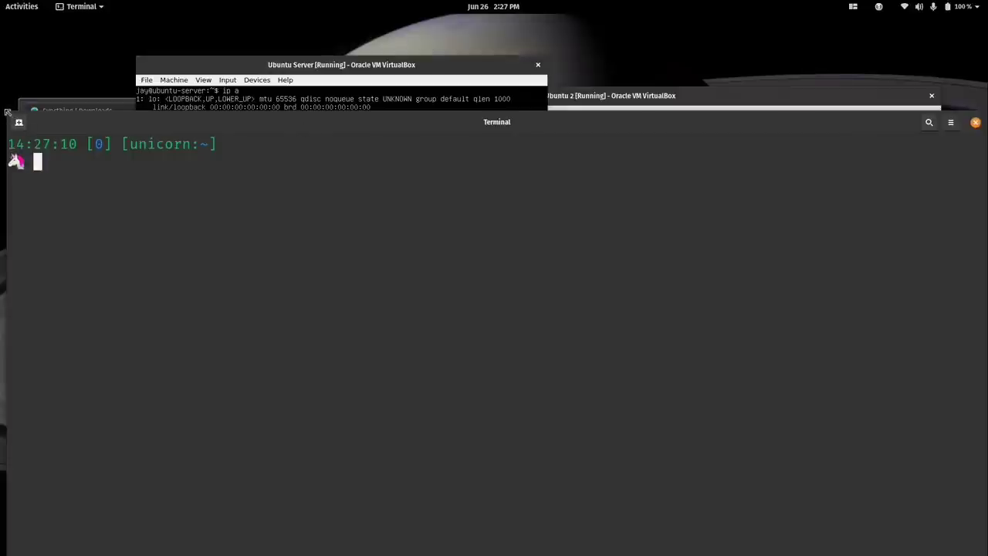
{"action": "left_click_drag", "start_coordinate": [6, 114], "coordinate": [121, 201]}
{"action": "left_click_drag", "start_coordinate": [205, 199], "coordinate": [159, 154]}
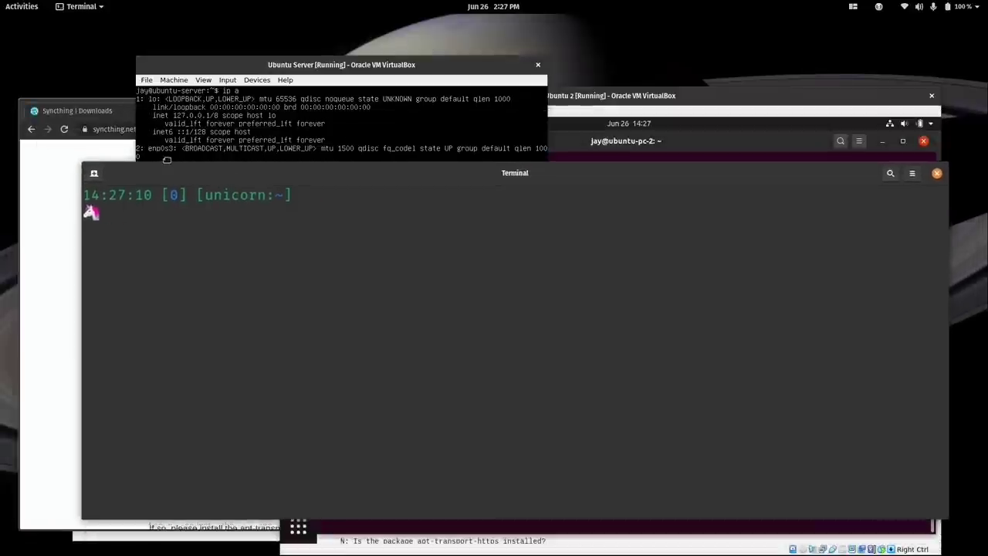
SSH into 172.16.250.127, accept the host key, log in, and clear the screen.
{"action": "type", "text": "ssh"}
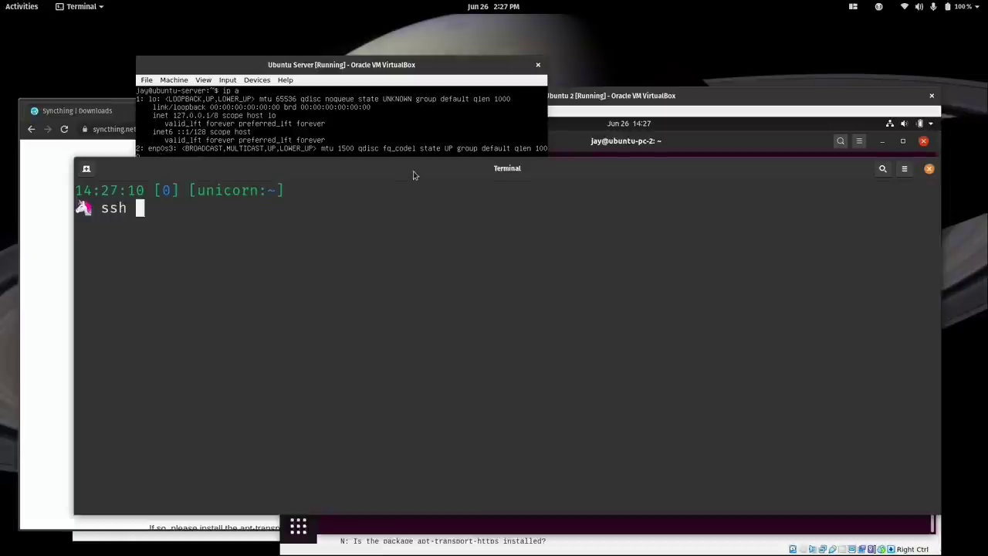
{"action": "mouse_move", "coordinate": [413, 175]}
{"action": "left_mouse_down"}
{"action": "mouse_move", "coordinate": [409, 200]}
{"action": "mouse_move", "coordinate": [403, 186]}
{"action": "mouse_move", "coordinate": [408, 193]}
{"action": "left_mouse_up"}
{"action": "type", "text": "172.1"}
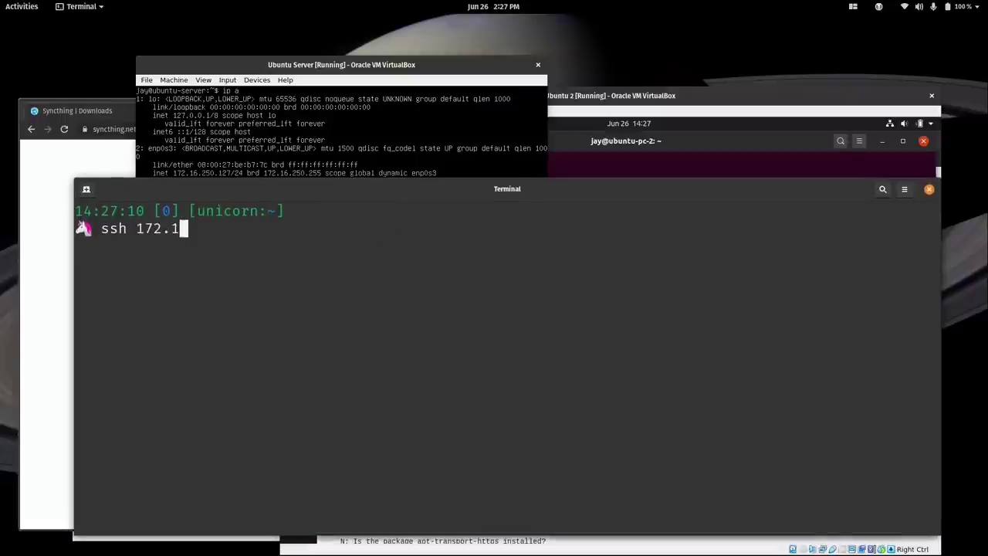
{"action": "type", "text": "6.25"}
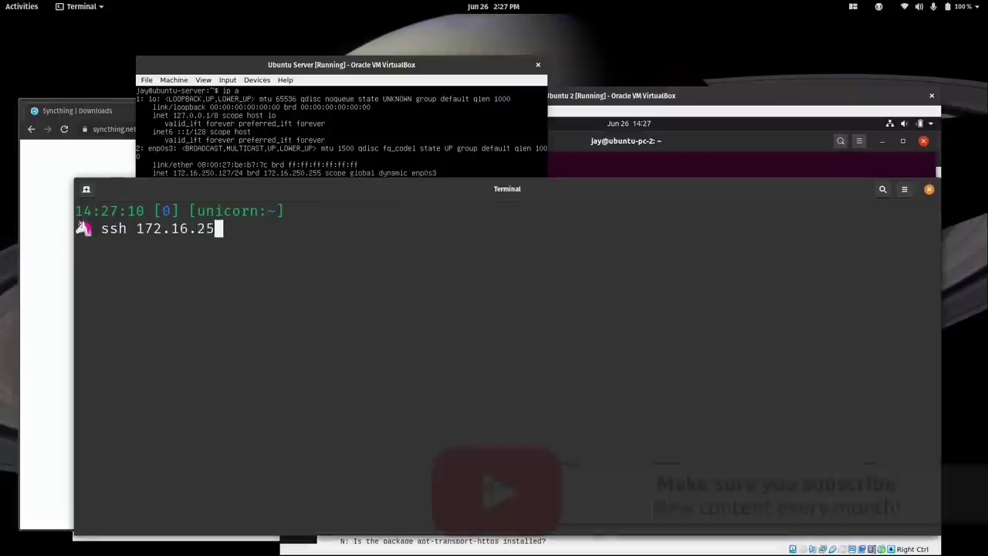
{"action": "type", "text": "0.127"}
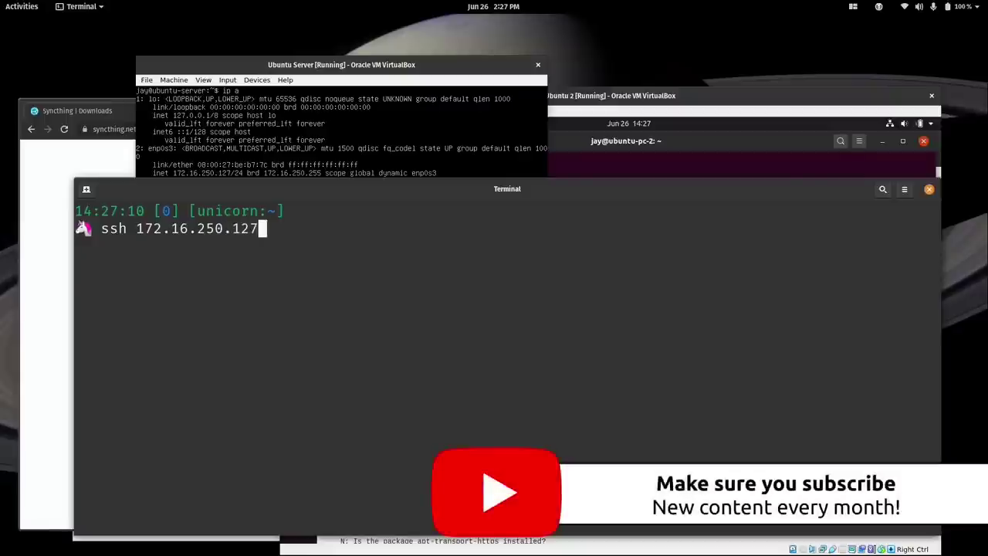
{"action": "key", "text": "Return"}
{"action": "type", "text": "yes"}
{"action": "key", "text": "Return"}
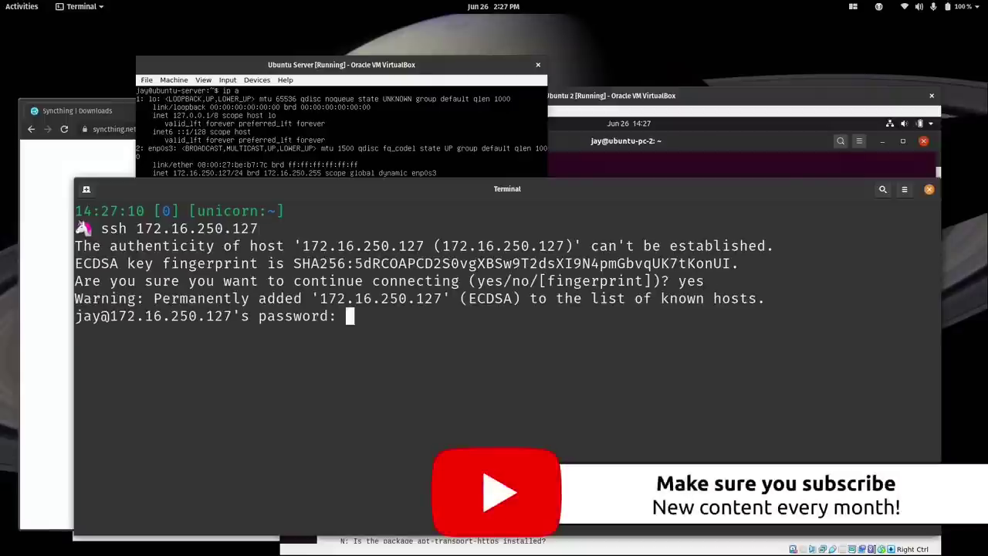
{"action": "key", "text": "Return"}
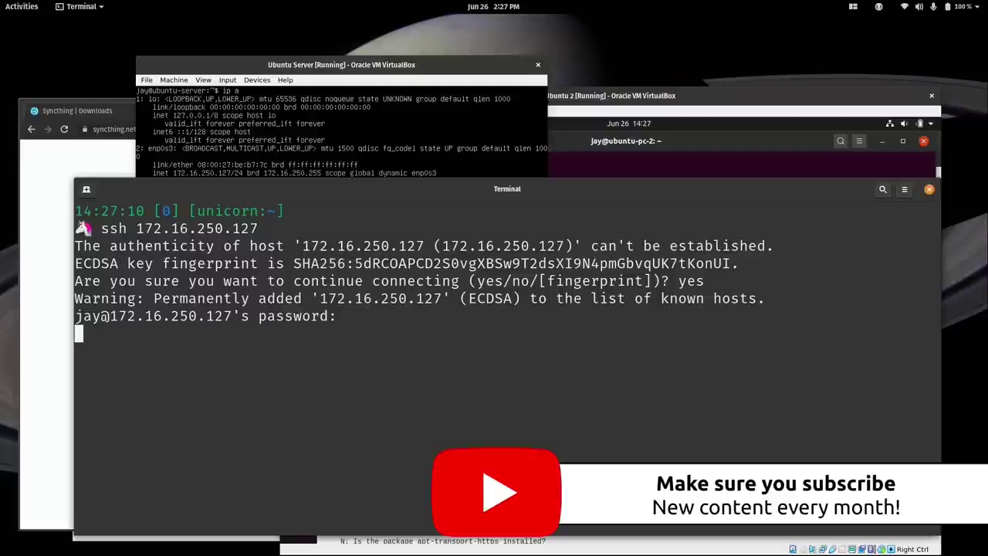
{"action": "key", "text": "ctrl+l"}
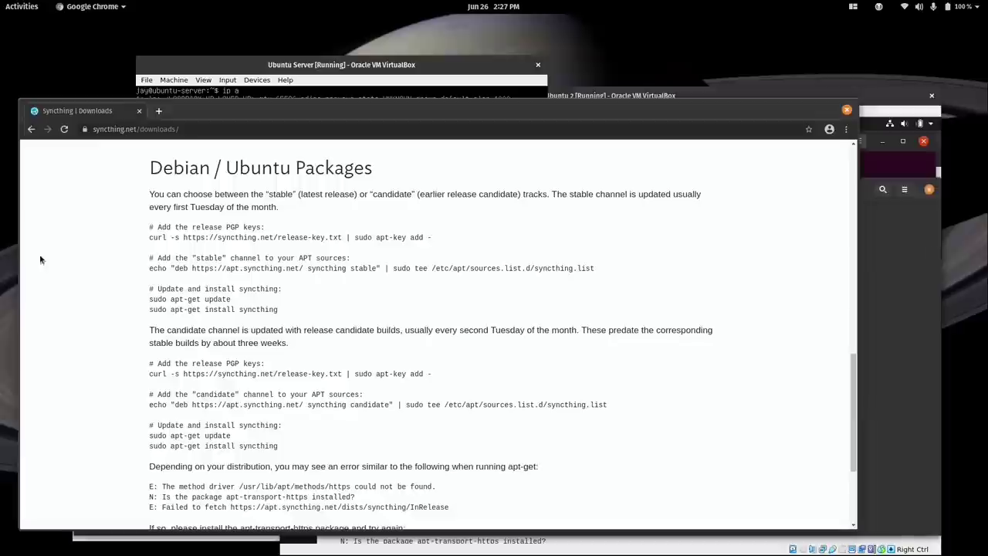
Copy the release-key curl command from Chrome's Syncthing downloads page.
{"action": "left_click", "coordinate": [43, 259]}
{"action": "left_click_drag", "start_coordinate": [149, 238], "coordinate": [431, 243]}
{"action": "right_click", "coordinate": [431, 242]}
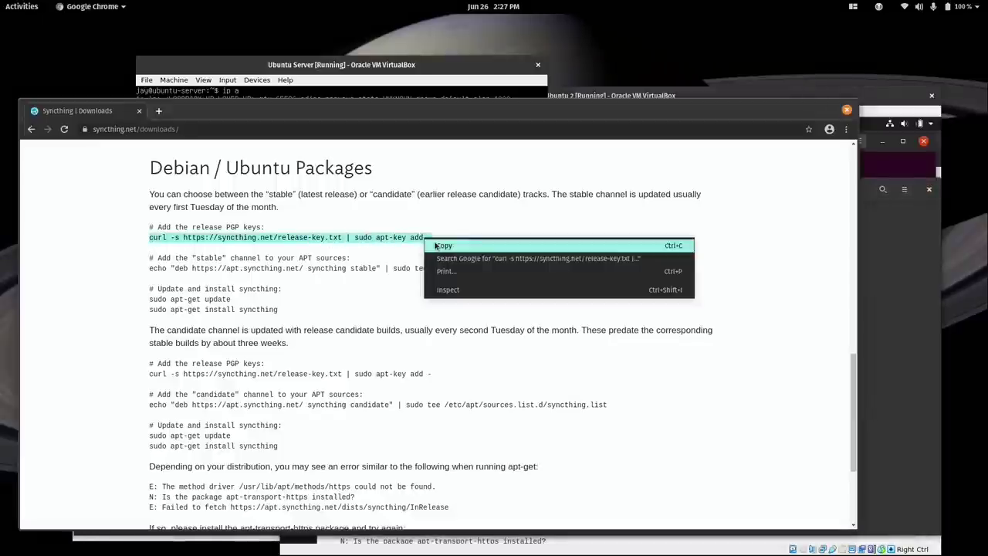
{"action": "left_click", "coordinate": [451, 245]}
{"action": "key", "text": "alt+Tab"}
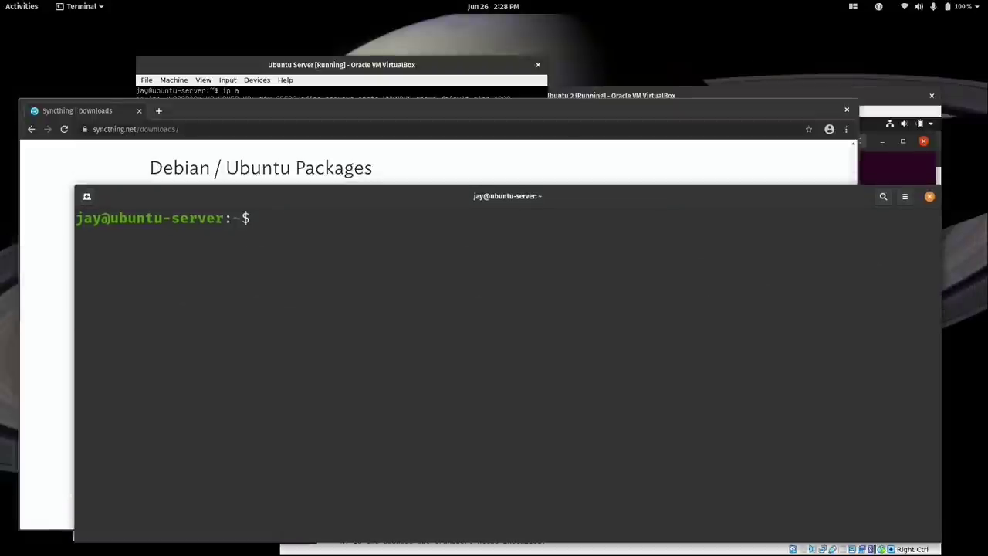
Install curl on the server with sudo apt install curl and clear the screen.
{"action": "type", "text": "sudo apt ins"}
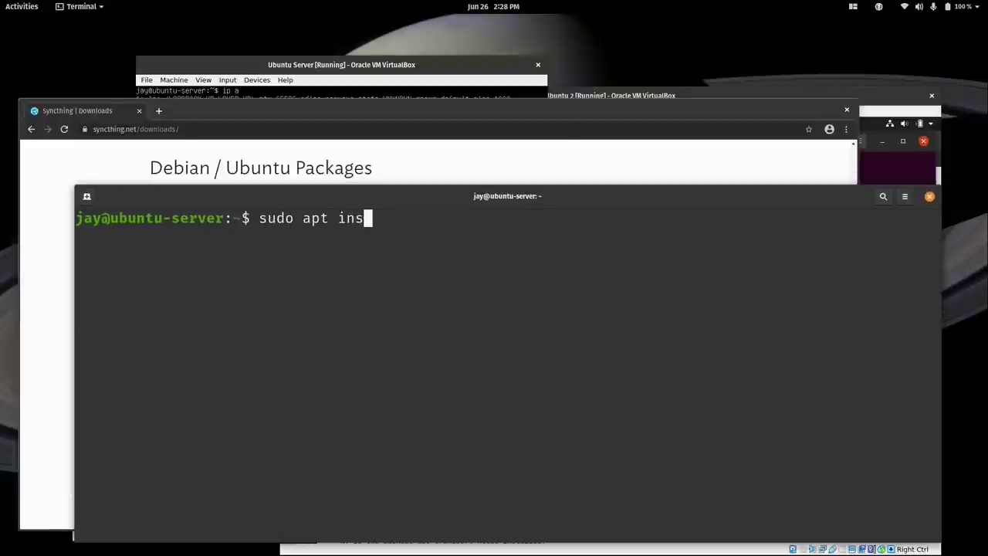
{"action": "type", "text": "tall curl"}
{"action": "key", "text": "Return"}
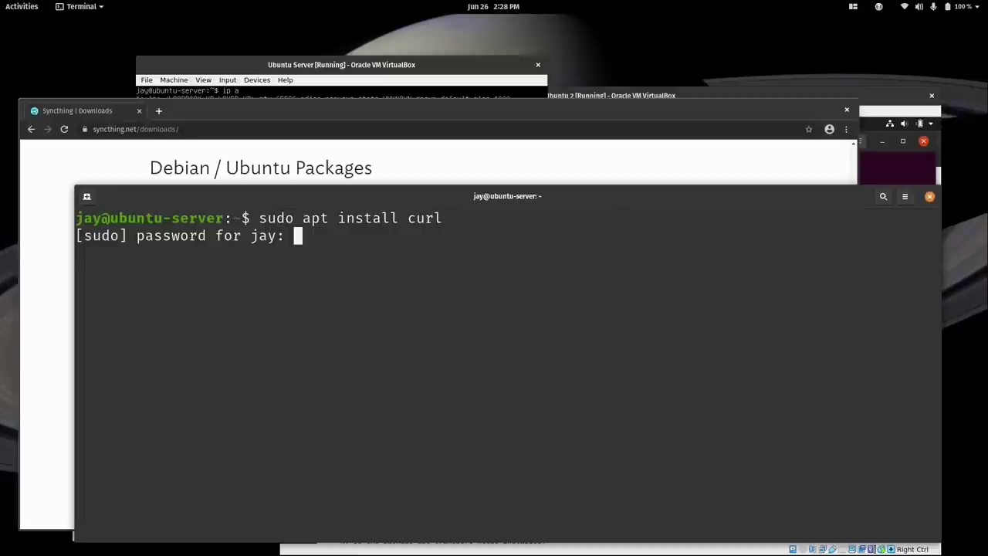
{"action": "key", "text": "Return"}
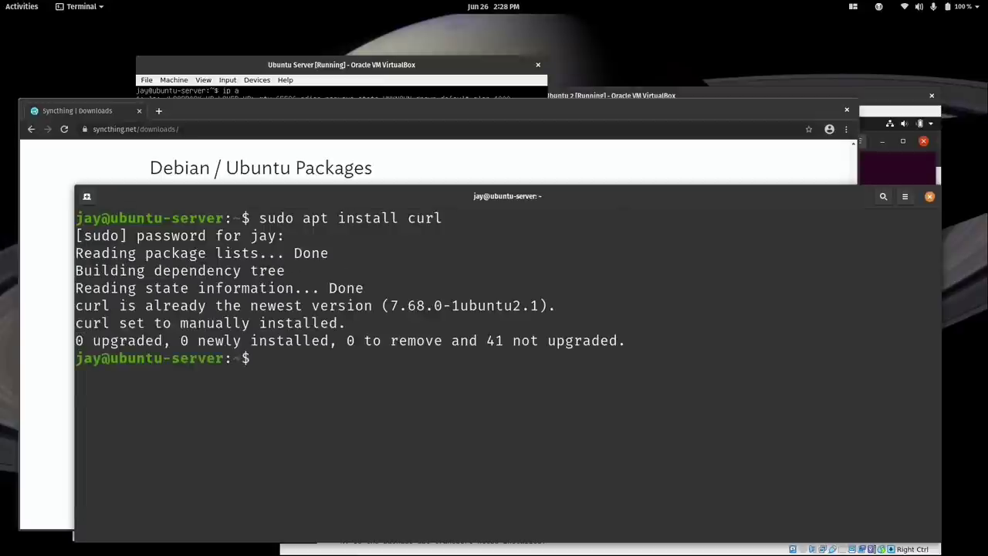
{"action": "key", "text": "ctrl+l"}
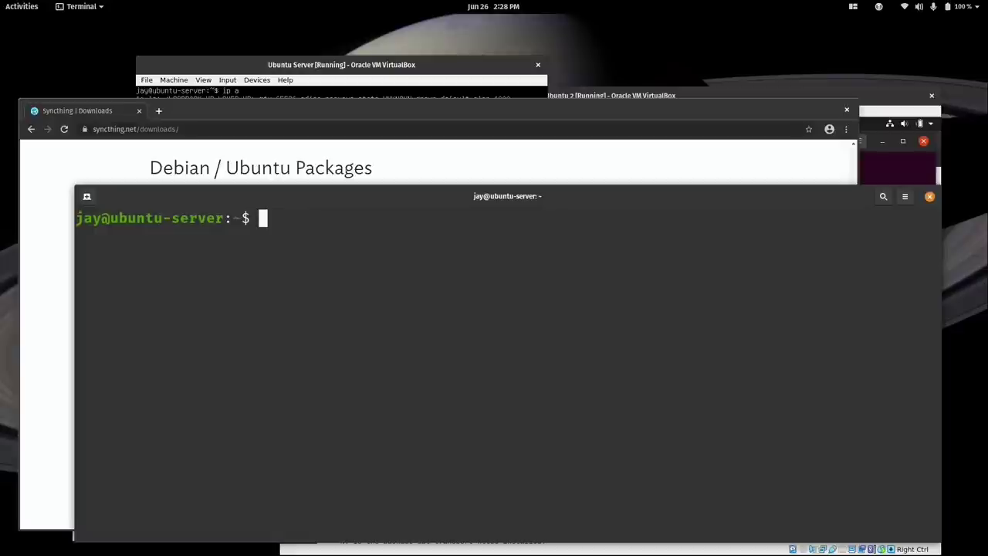
Paste and run the curl | apt-key add command to import the release key.
{"action": "right_click", "coordinate": [589, 279]}
{"action": "left_click", "coordinate": [606, 310]}
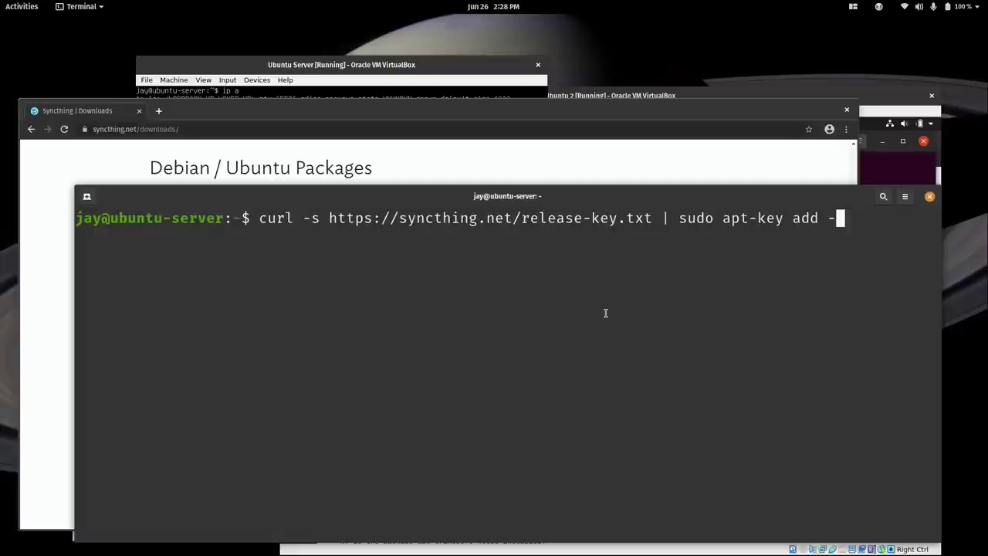
{"action": "key", "text": "Return"}
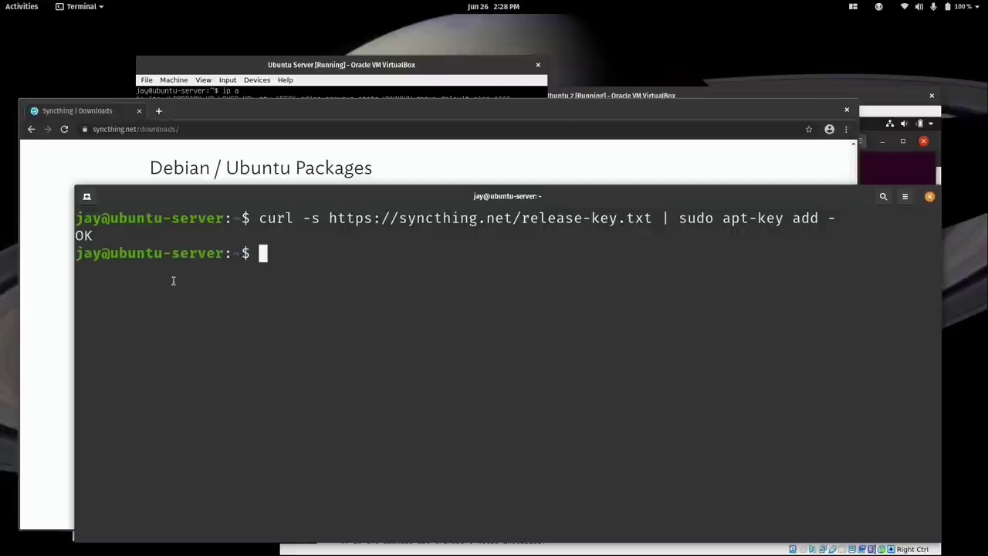
{"action": "left_click", "coordinate": [40, 312]}
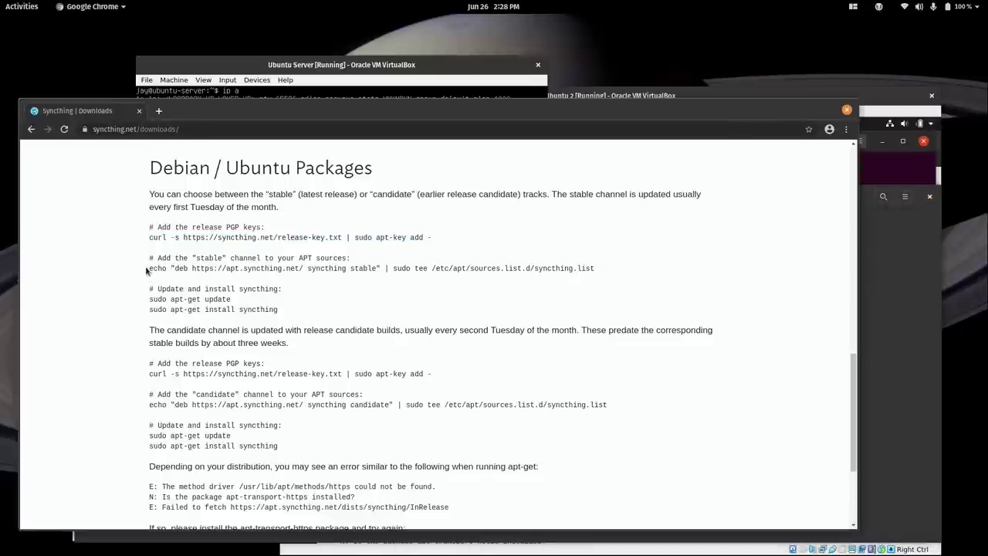
Paste and run the echo deb … syncthing.list line, then run sudo apt update && sudo apt install syncthing.
{"action": "left_click_drag", "start_coordinate": [147, 270], "coordinate": [591, 270]}
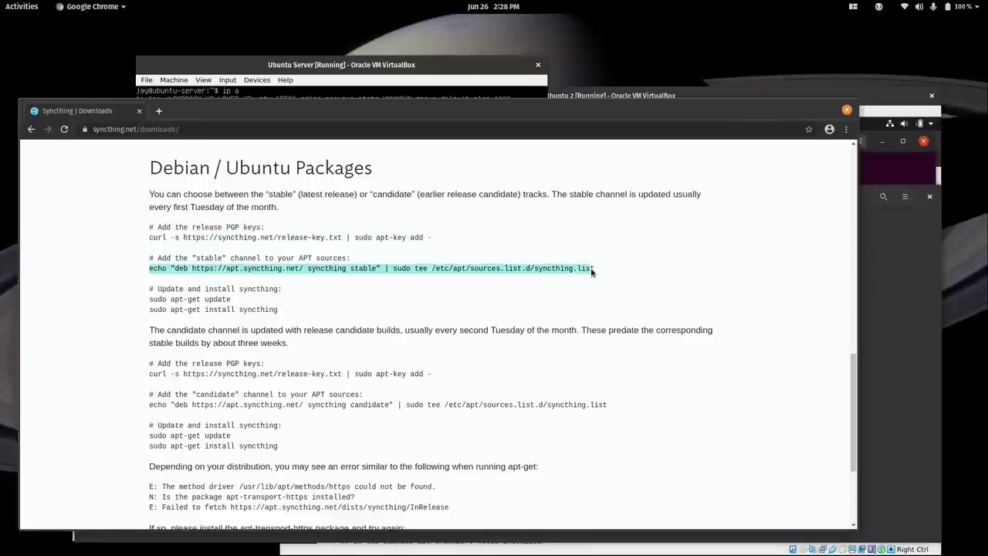
{"action": "right_click", "coordinate": [591, 272]}
{"action": "left_click", "coordinate": [610, 276]}
{"action": "left_click", "coordinate": [865, 200]}
{"action": "right_click", "coordinate": [559, 278]}
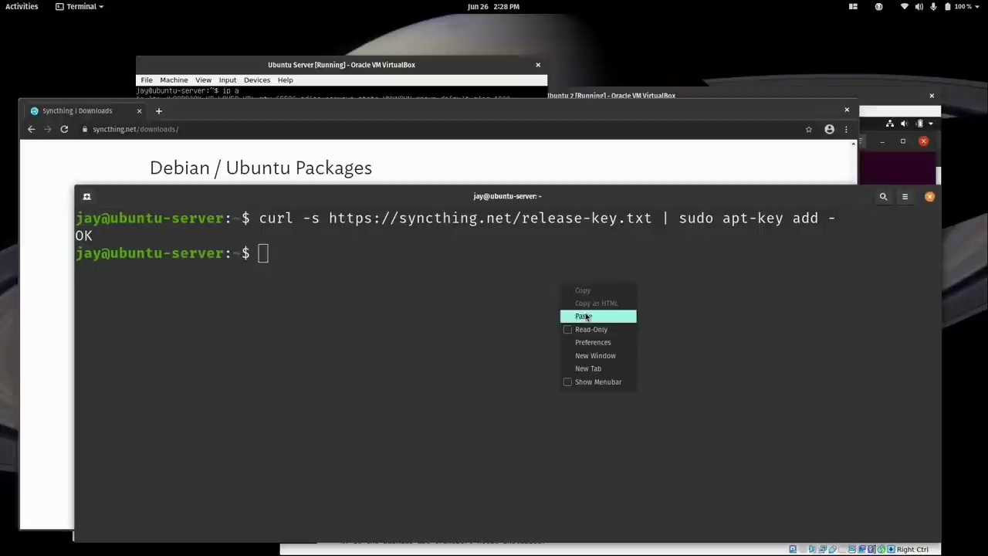
{"action": "left_click", "coordinate": [586, 313]}
{"action": "key", "text": "Return"}
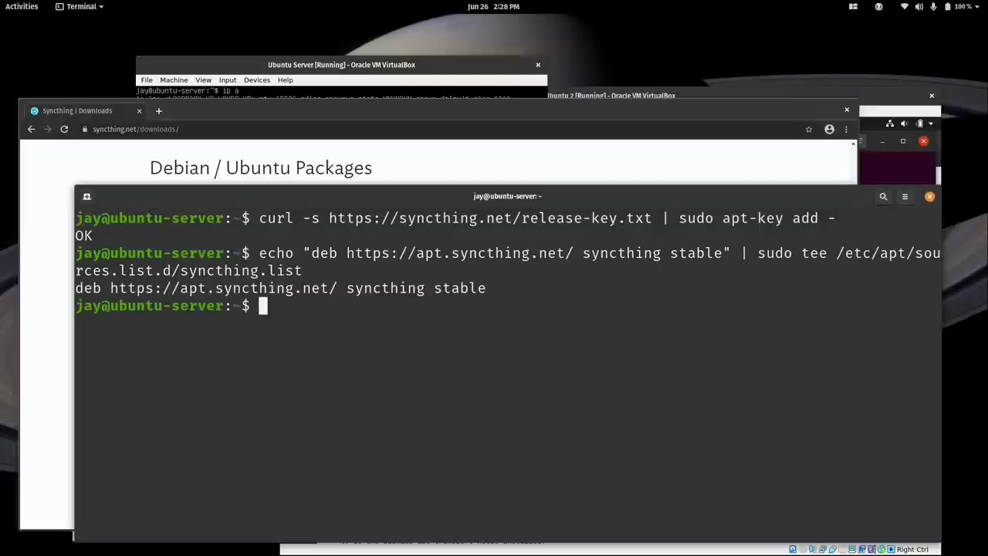
{"action": "type", "text": "sudo apt u"}
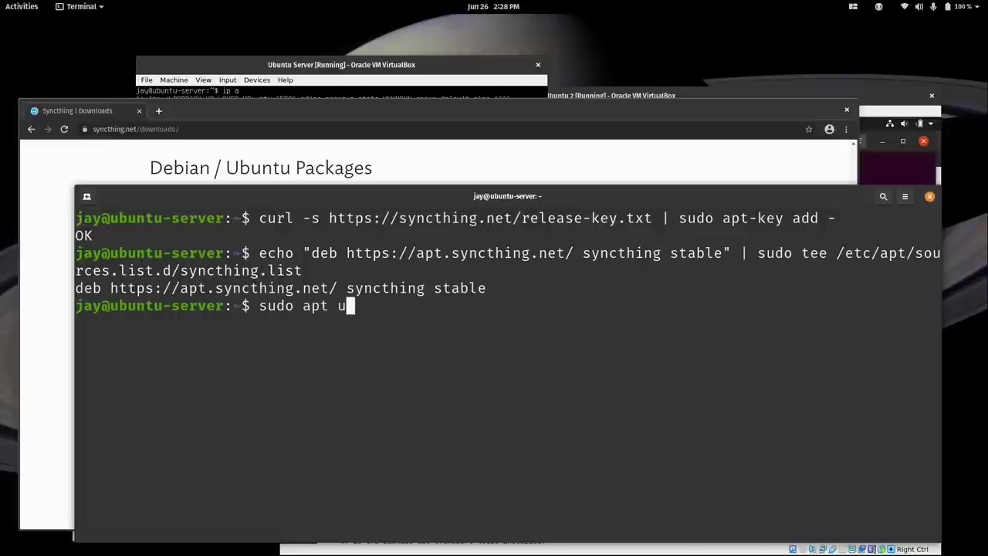
{"action": "type", "text": "pdate && "}
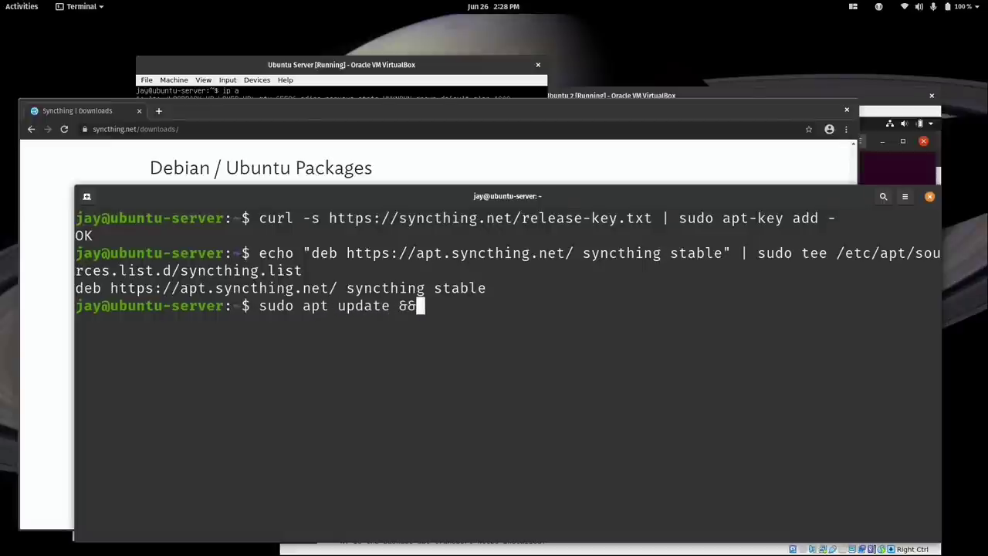
{"action": "type", "text": "sudo "}
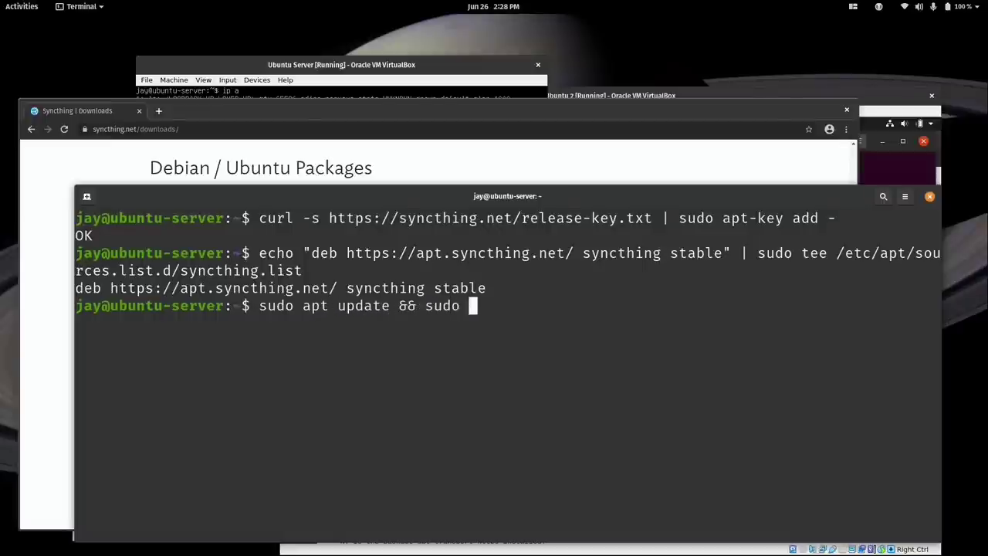
{"action": "type", "text": "apt install syncthing"}
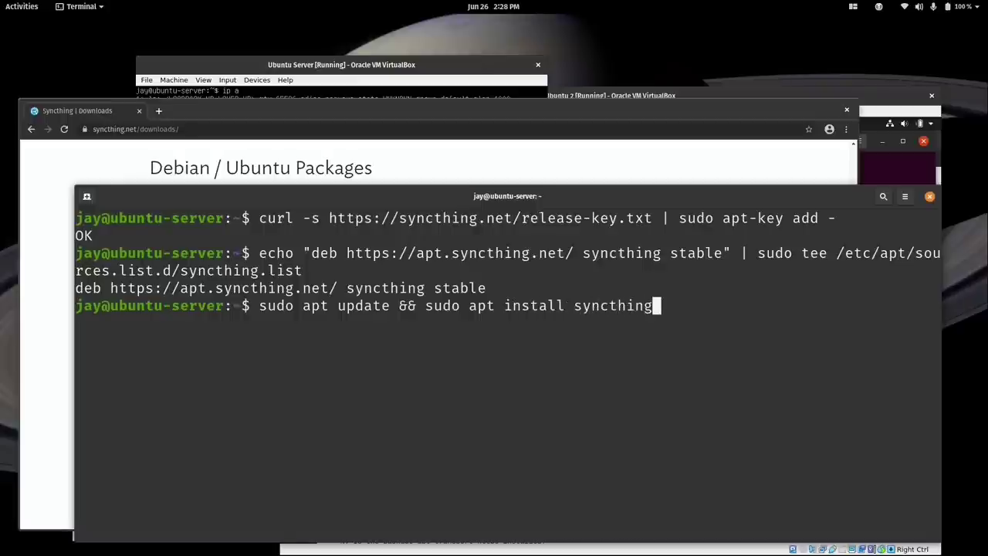
{"action": "key", "text": "Return"}
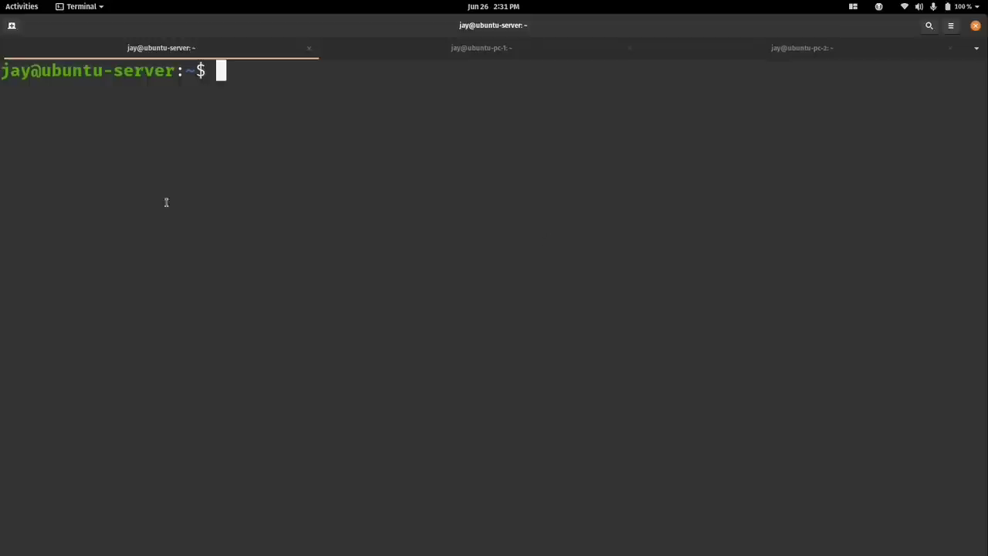
Check the ubuntu-pc-1 and ubuntu-pc-2 tabs, then run which syncthing in the ubuntu-server tab.
{"action": "left_click", "coordinate": [449, 55]}
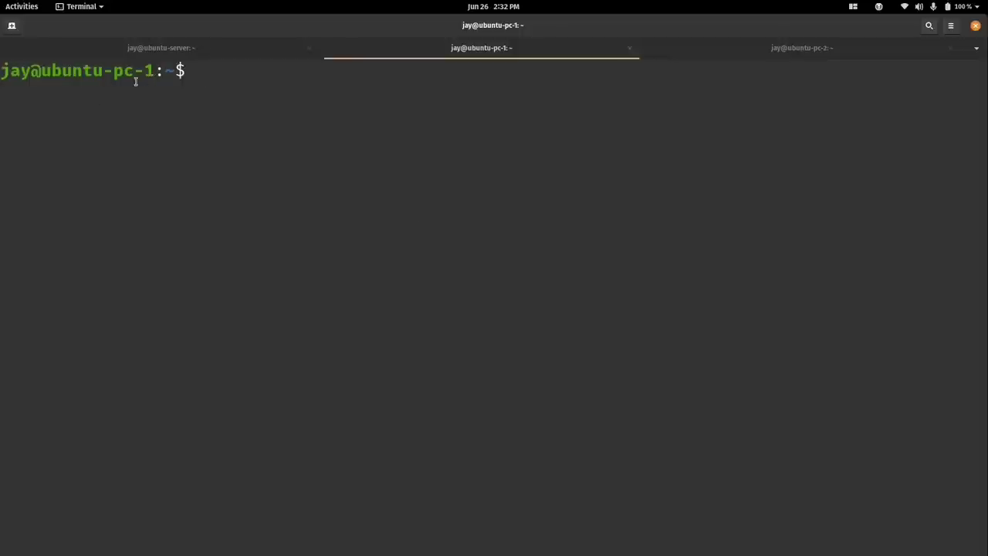
{"action": "left_click", "coordinate": [739, 54]}
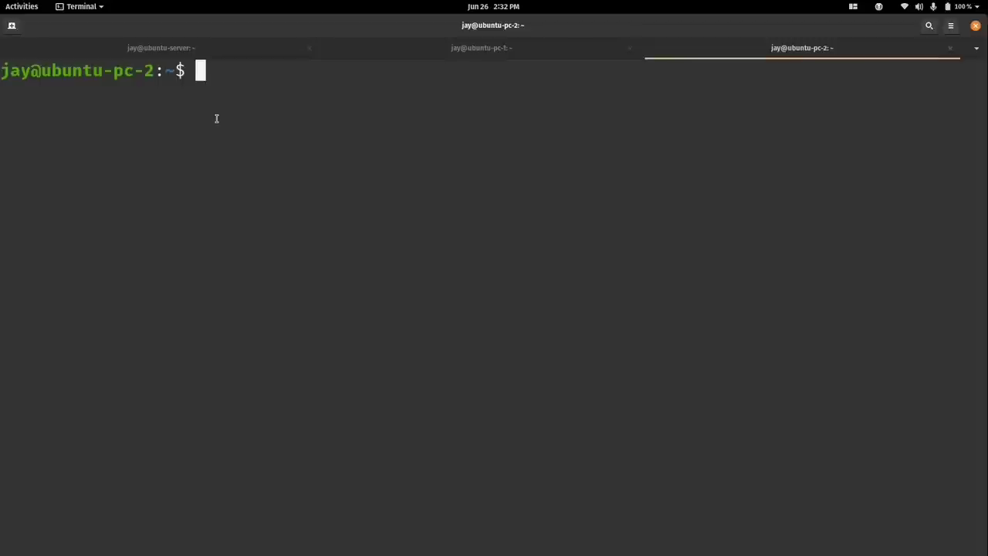
{"action": "left_click", "coordinate": [205, 52]}
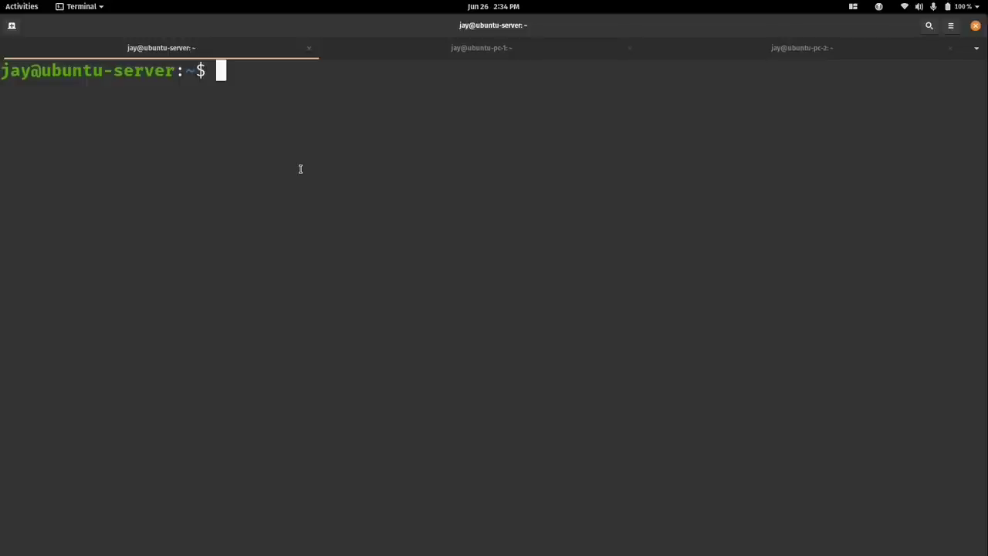
{"action": "type", "text": "which s"}
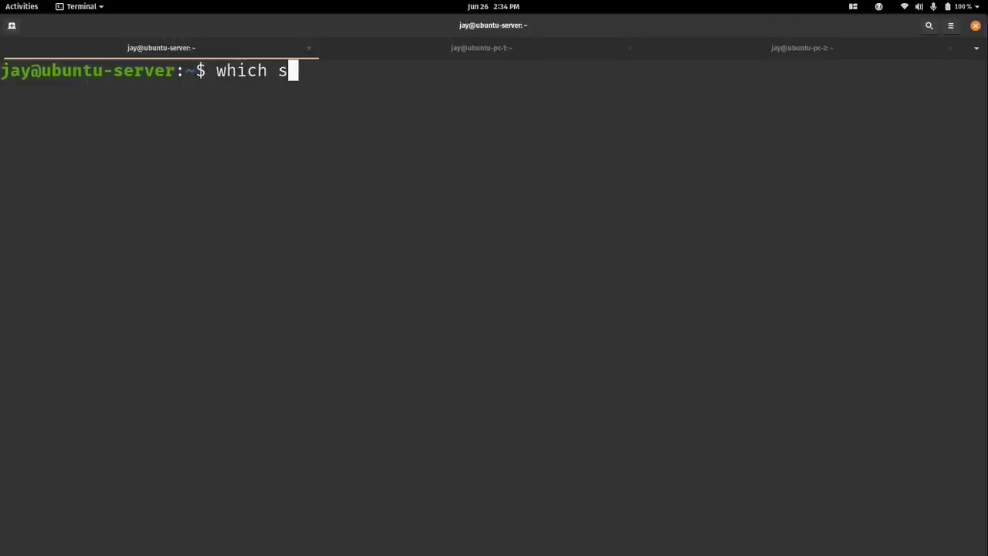
{"action": "type", "text": "yncthing"}
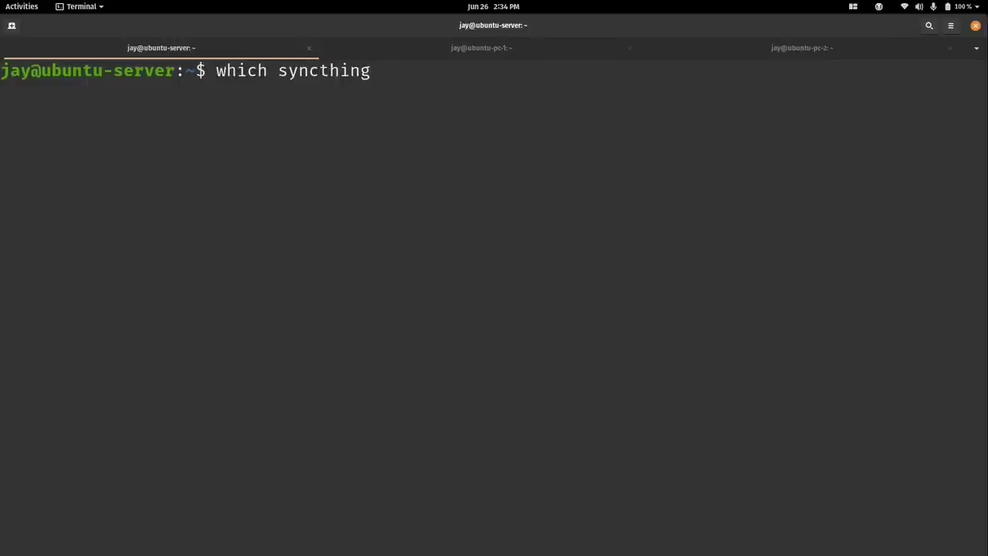
{"action": "key", "text": "Return"}
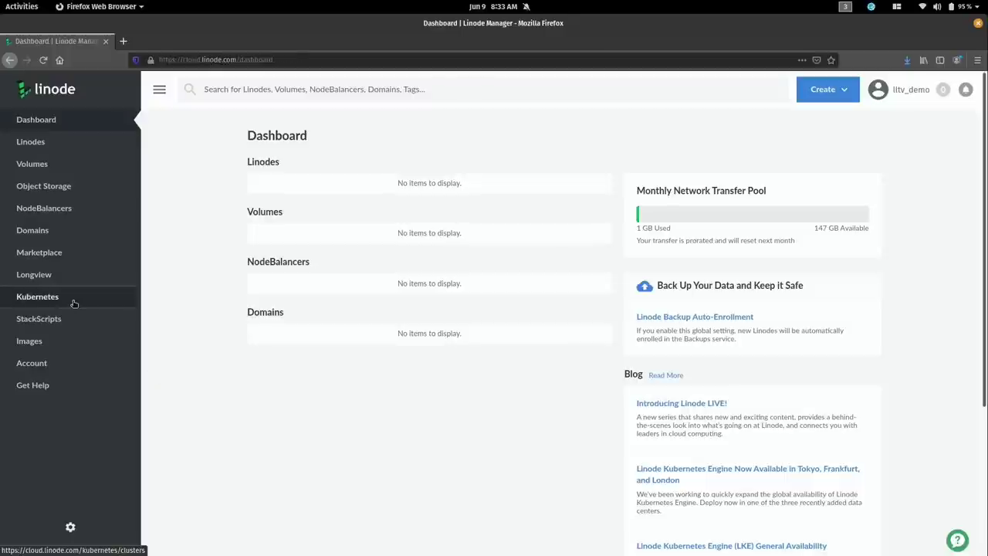
On the Kubernetes page, fill in a new cluster form with label lltv-test-cluster and region Toronto, ON.
{"action": "left_click", "coordinate": [73, 302]}
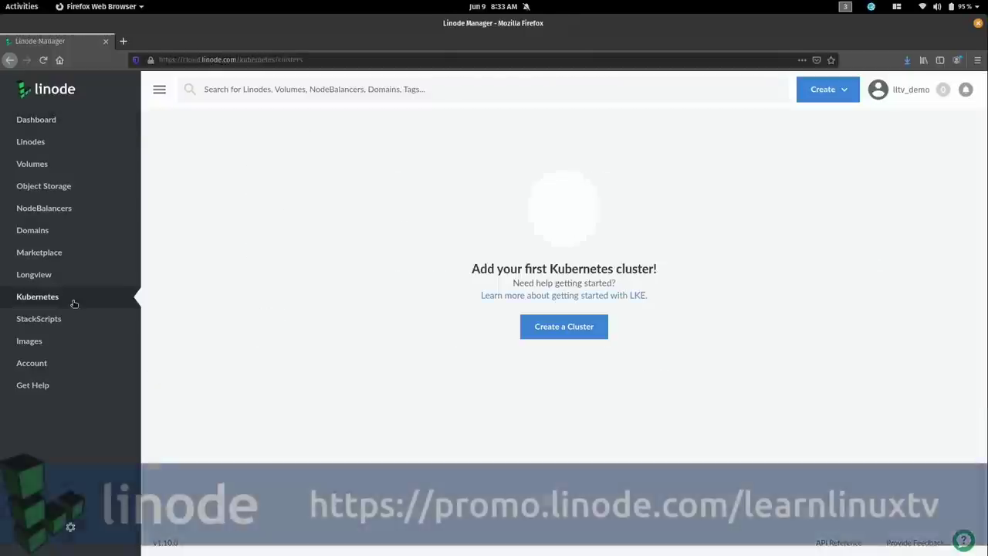
{"action": "left_click", "coordinate": [572, 332]}
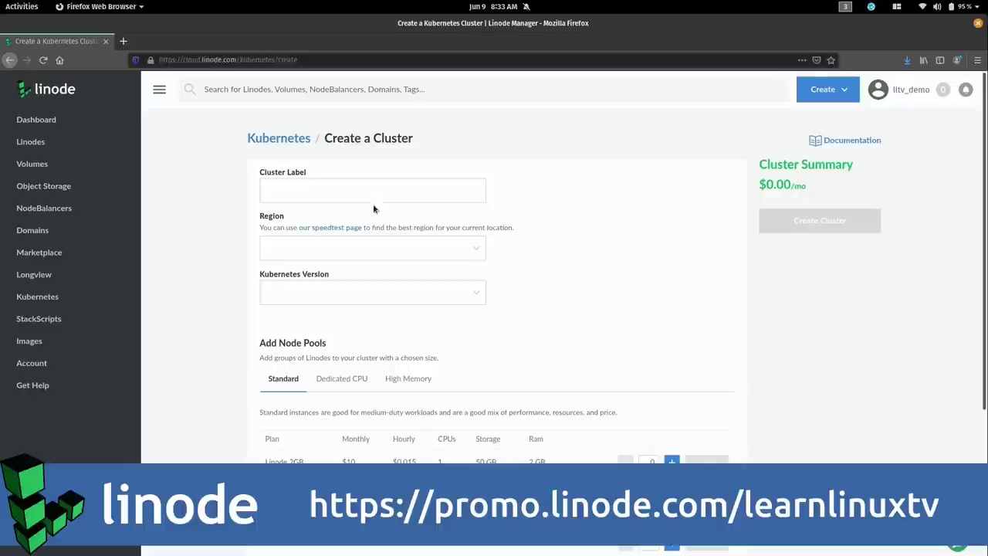
{"action": "left_click", "coordinate": [367, 194]}
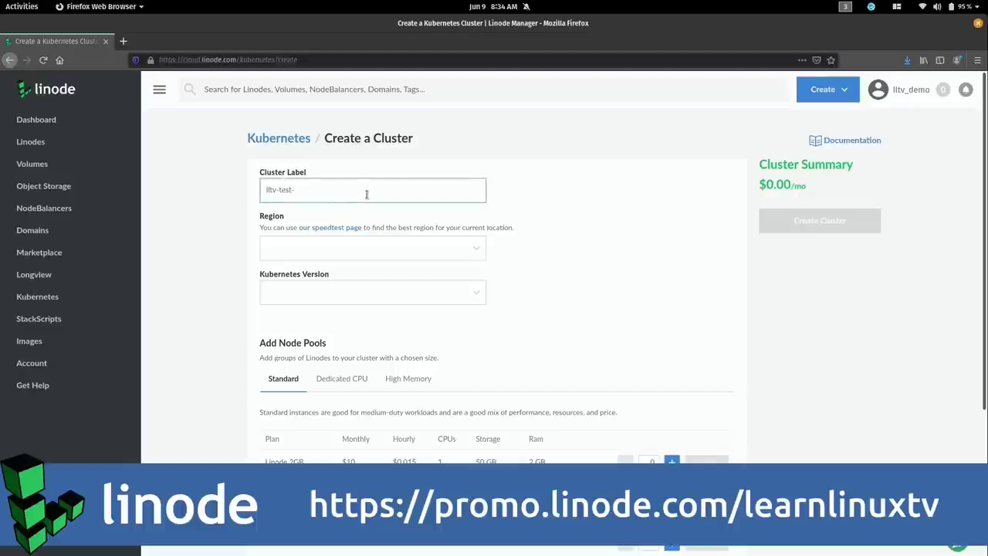
{"action": "type", "text": "lltv-test-cluster"}
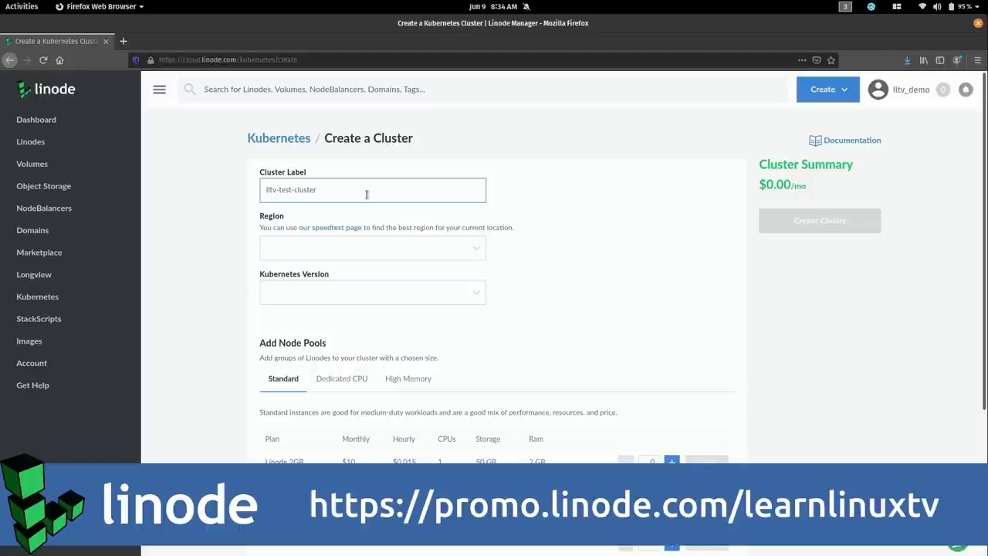
{"action": "left_click", "coordinate": [467, 258]}
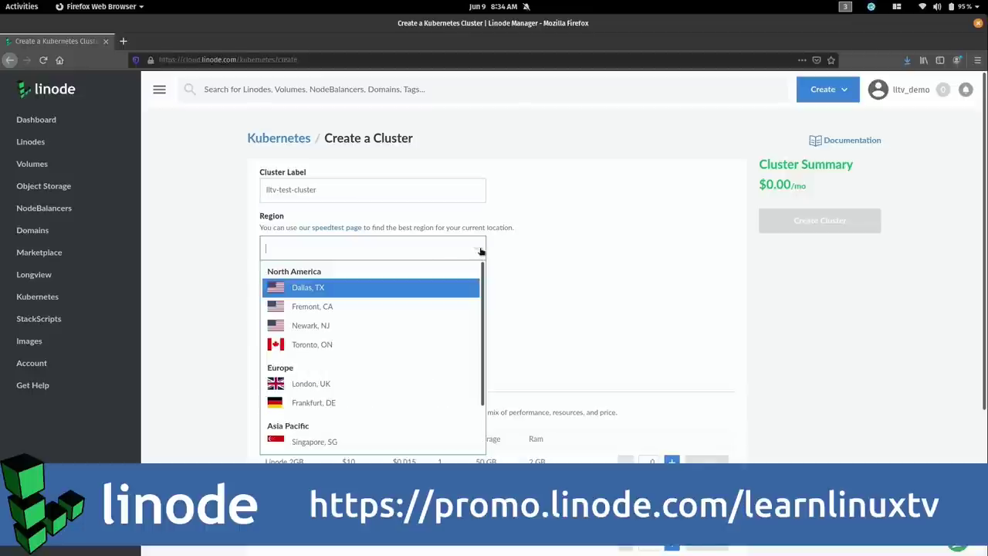
{"action": "left_click", "coordinate": [390, 351]}
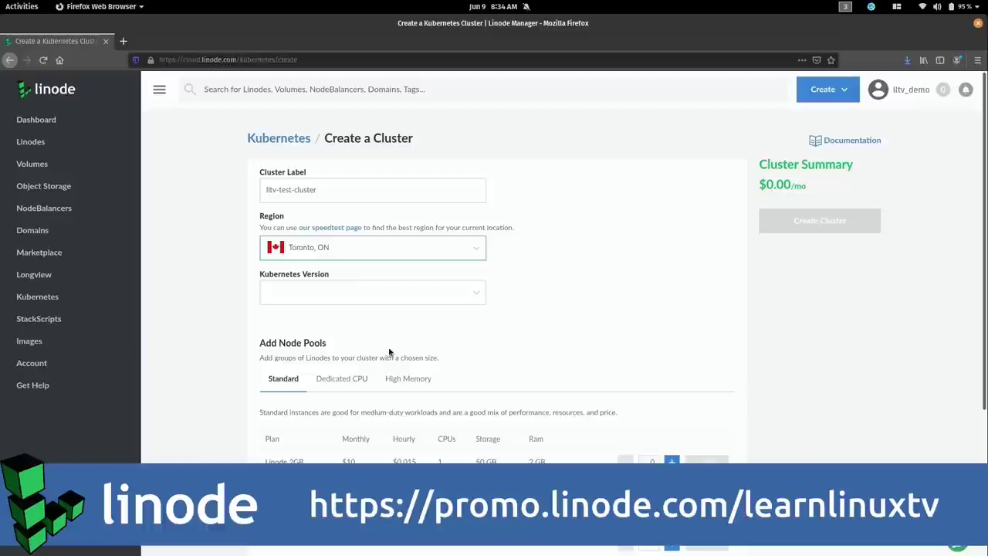
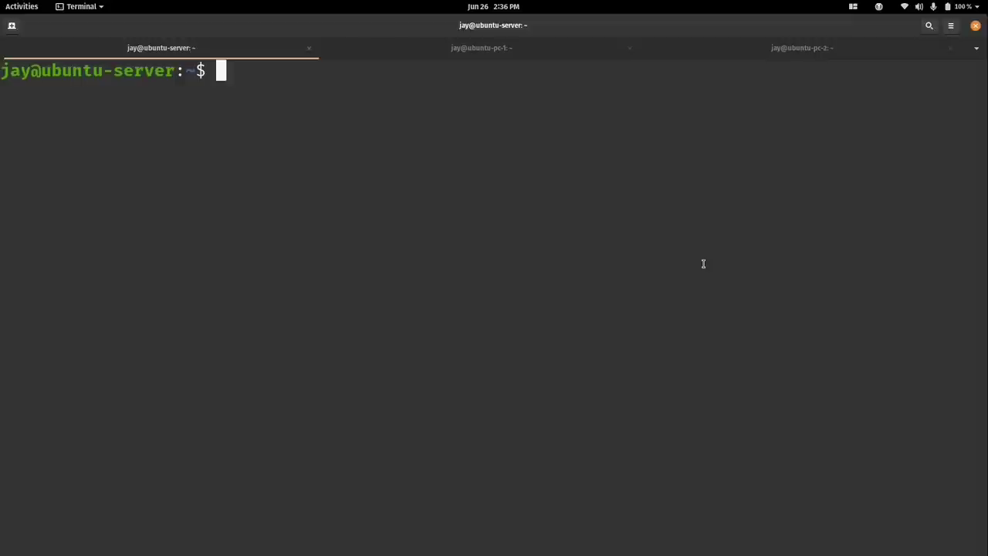
Open the raw syncthing@.service from etc/linux-systemd/system on GitHub and select its URL.
{"action": "key", "text": "super"}
{"action": "left_click", "coordinate": [362, 294]}
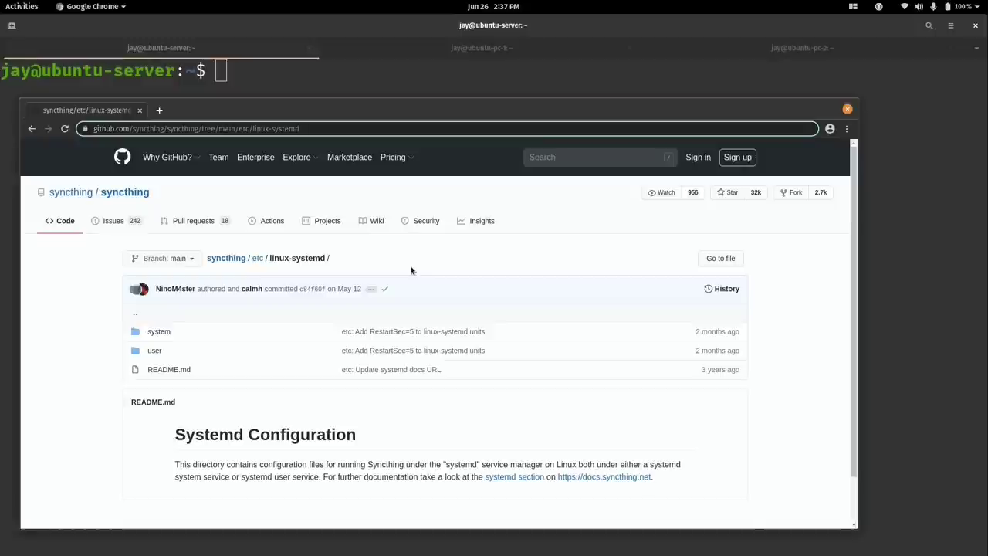
{"action": "left_click", "coordinate": [324, 407]}
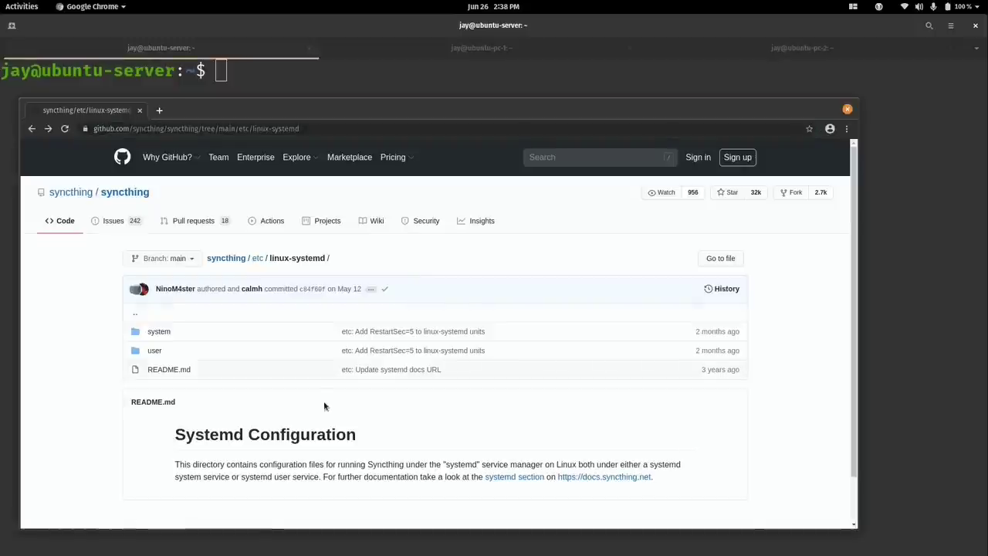
{"action": "left_click", "coordinate": [157, 333]}
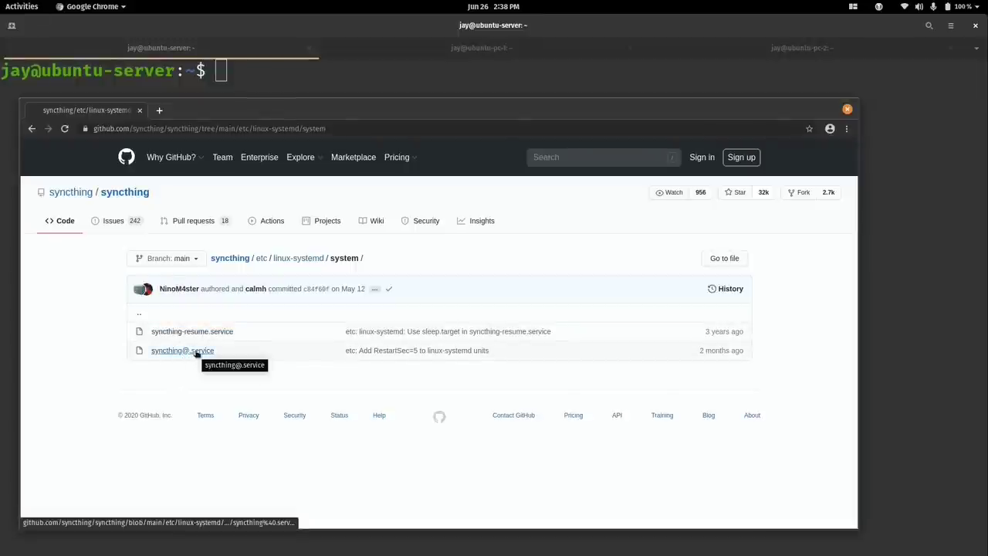
{"action": "left_click", "coordinate": [197, 352]}
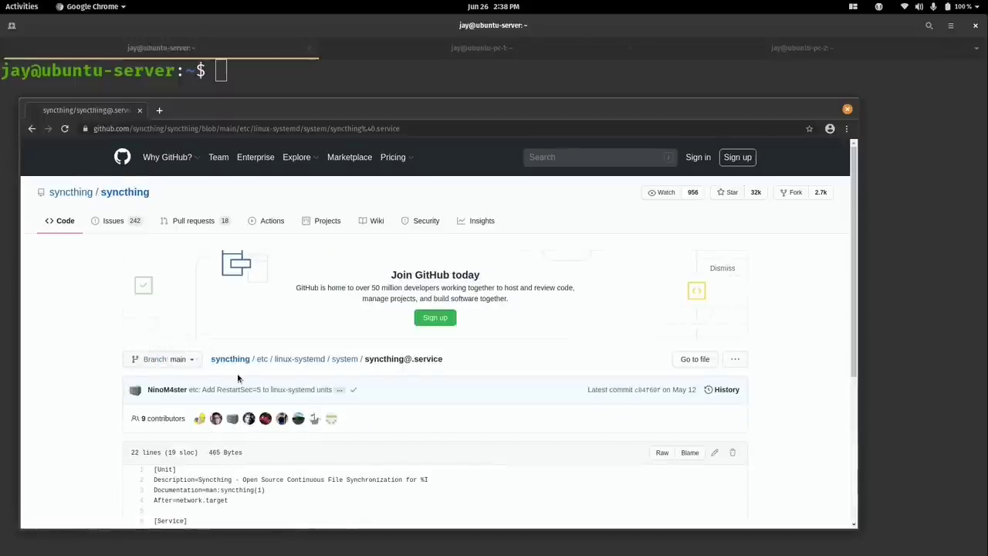
{"action": "scroll", "coordinate": [238, 378], "scroll_direction": "down", "scroll_amount": 2}
{"action": "scroll", "coordinate": [238, 378], "scroll_direction": "down", "scroll_amount": 3}
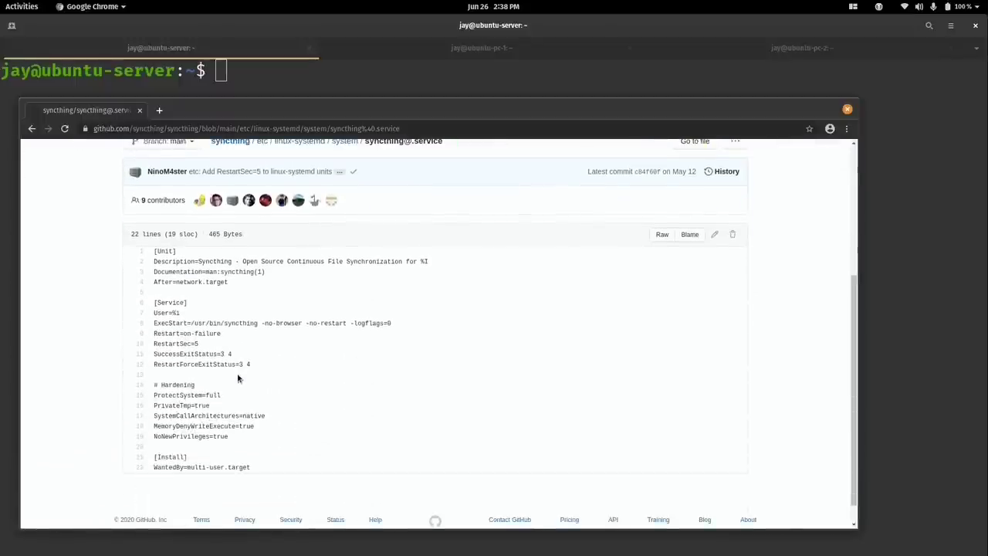
{"action": "left_click", "coordinate": [662, 234]}
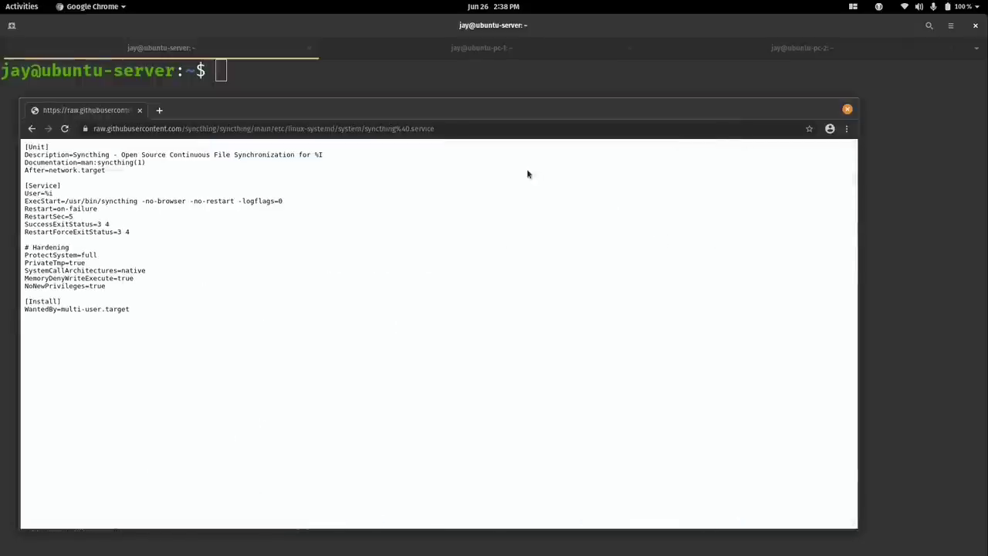
{"action": "left_click", "coordinate": [474, 132]}
{"action": "key", "text": "ctrl+c"}
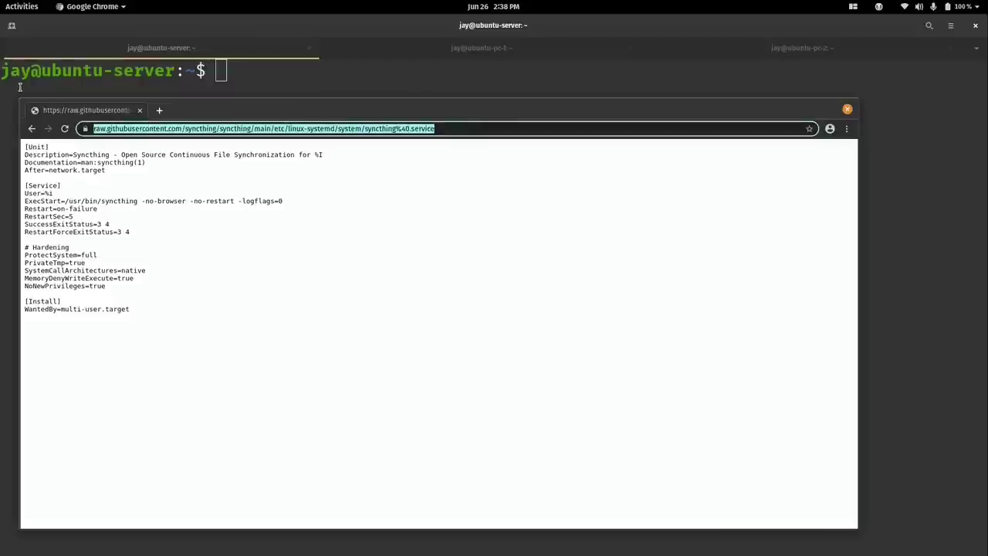
Download syncthing@.service onto ubuntu-server with wget and the pasted raw URL.
{"action": "left_click", "coordinate": [219, 69]}
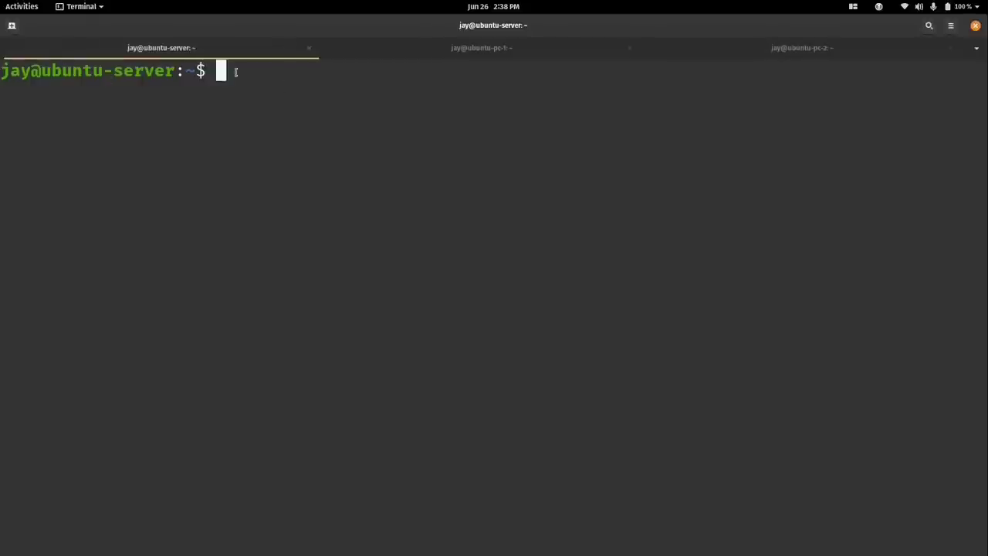
{"action": "type", "text": "wget"}
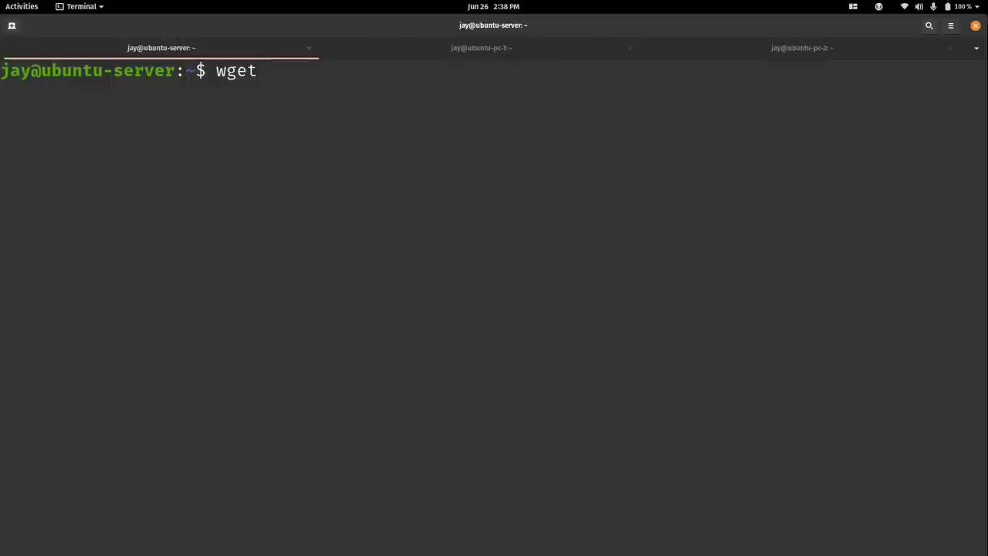
{"action": "right_click", "coordinate": [508, 149]}
{"action": "left_click", "coordinate": [503, 184]}
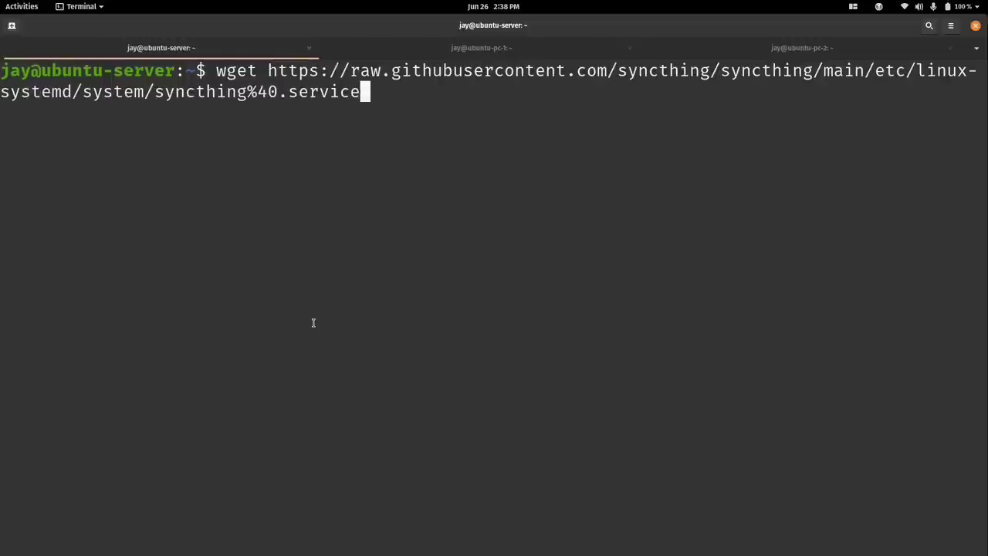
{"action": "key", "text": "Return"}
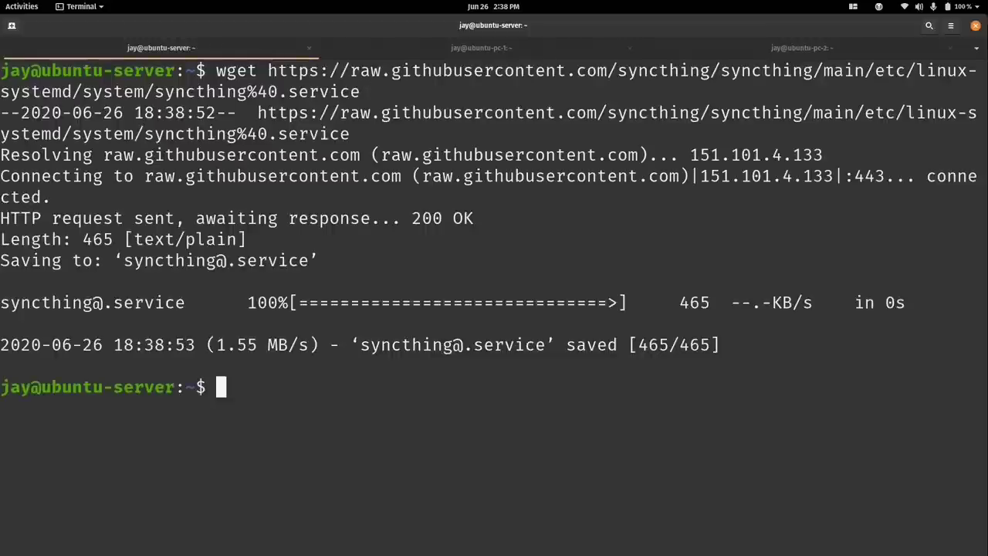
List the home directory and print syncthing@.service with cat to check it.
{"action": "key", "text": "ctrl+l"}
{"action": "type", "text": "ls"}
{"action": "key", "text": "Return"}
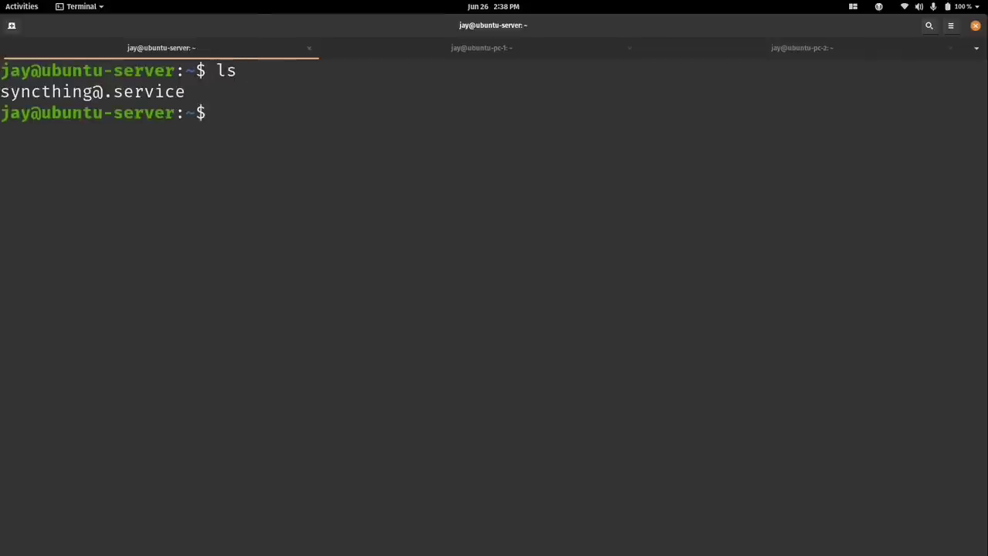
{"action": "type", "text": "cat sy"}
{"action": "key", "text": "Tab"}
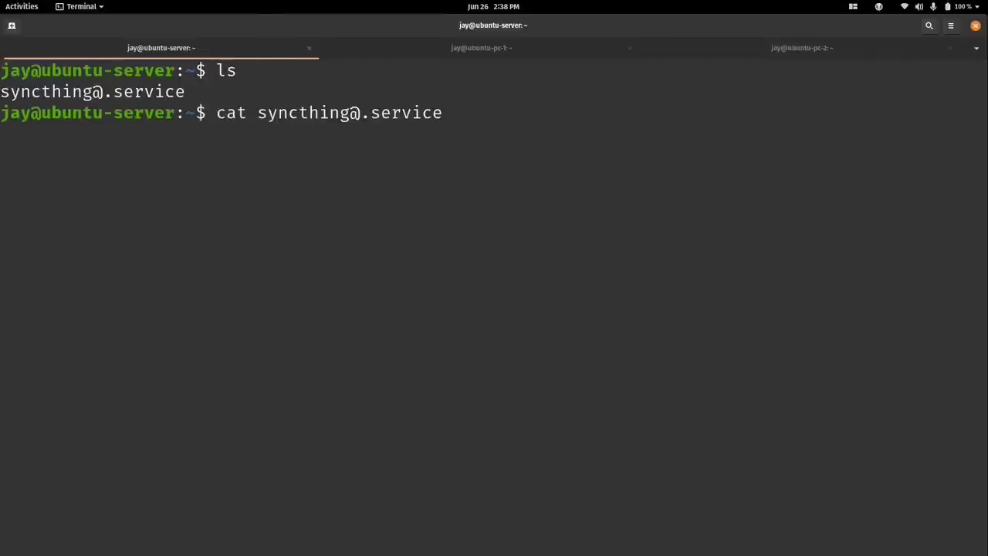
{"action": "key", "text": "Return"}
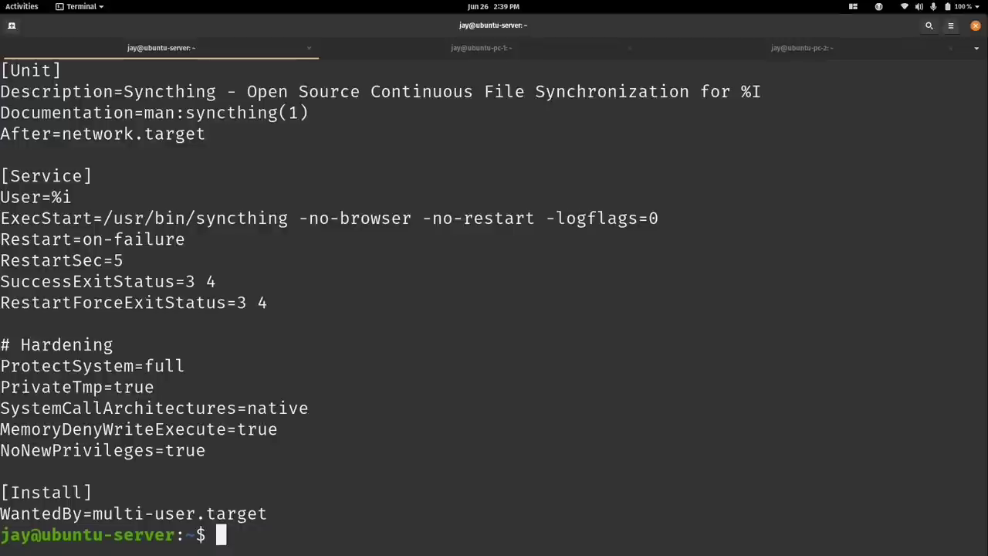
{"action": "key", "text": "super"}
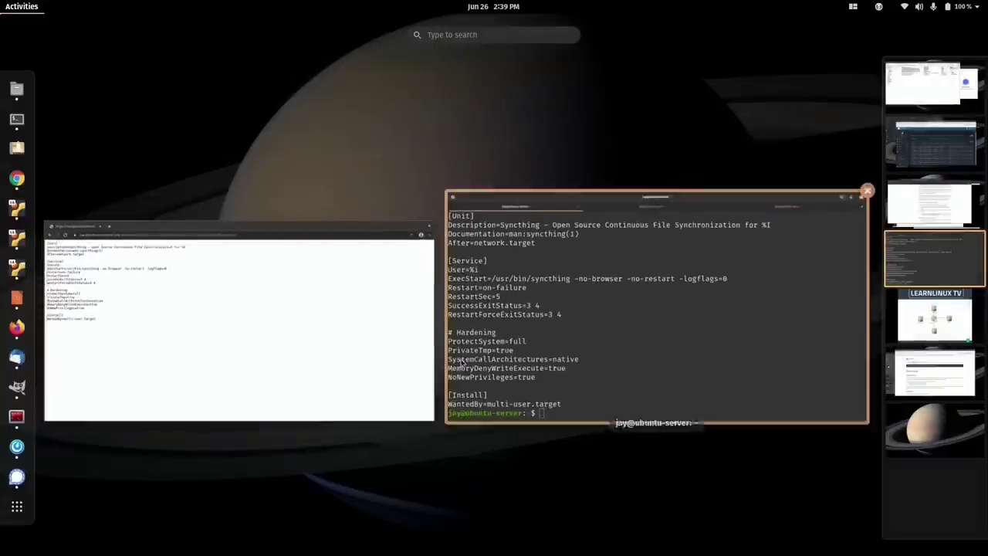
{"action": "left_click", "coordinate": [386, 355]}
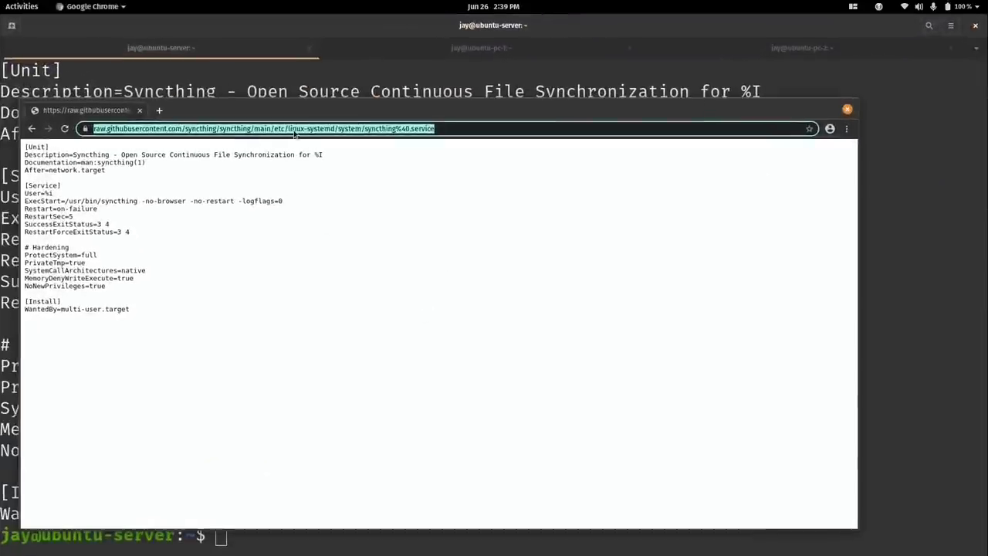
Download syncthing@.service with wget and the raw URL on ubuntu-pc-1 and ubuntu-pc-2.
{"action": "left_click", "coordinate": [380, 53]}
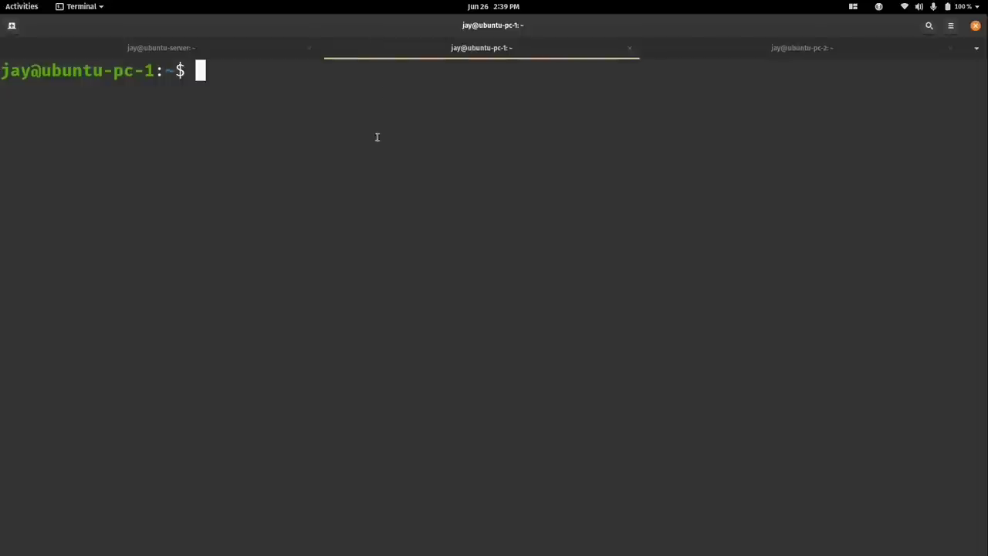
{"action": "type", "text": "wget"}
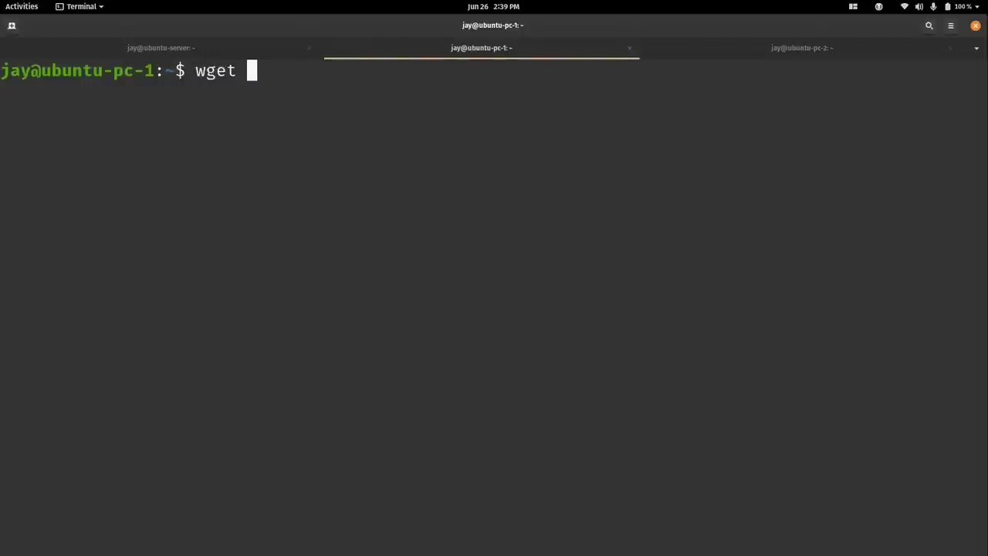
{"action": "right_click", "coordinate": [480, 157]}
{"action": "left_click", "coordinate": [501, 193]}
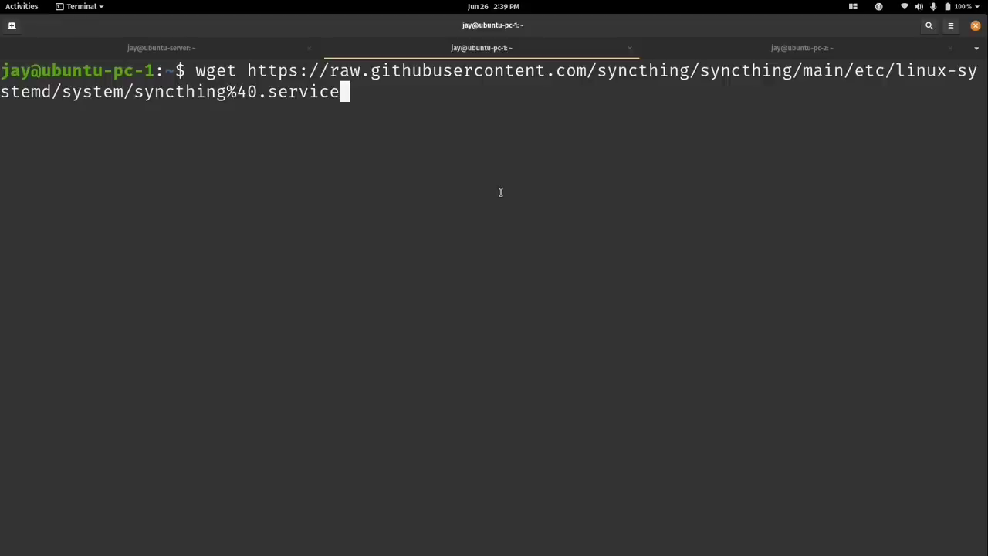
{"action": "key", "text": "Return"}
{"action": "left_click", "coordinate": [805, 48]}
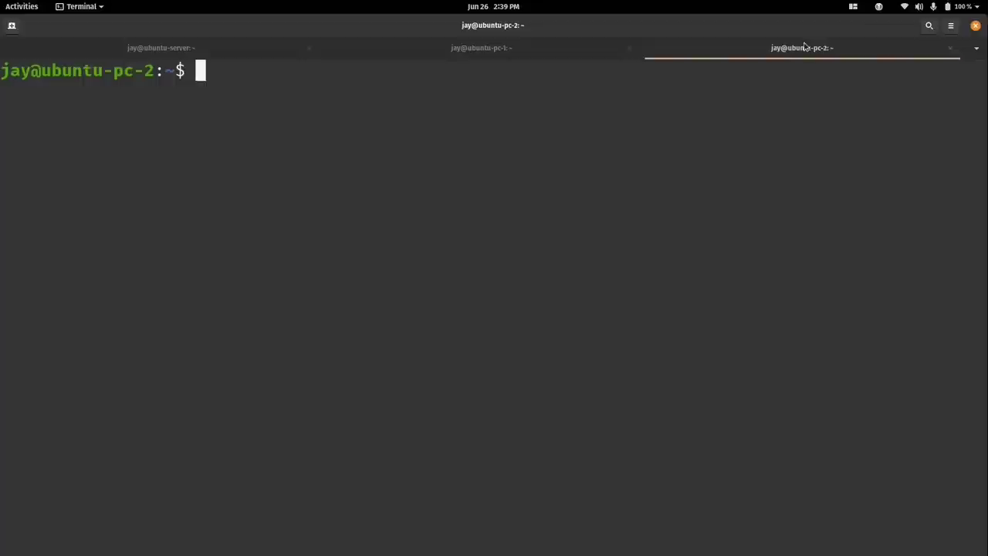
{"action": "right_click", "coordinate": [533, 154]}
{"action": "left_click", "coordinate": [548, 189]}
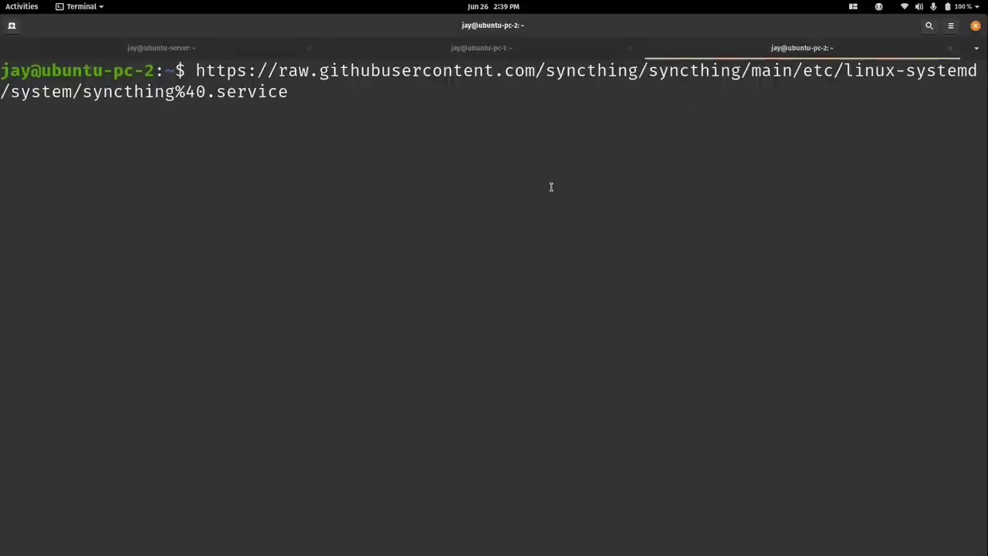
{"action": "key", "text": "Home"}
{"action": "type", "text": "wget"}
{"action": "key", "text": "Return"}
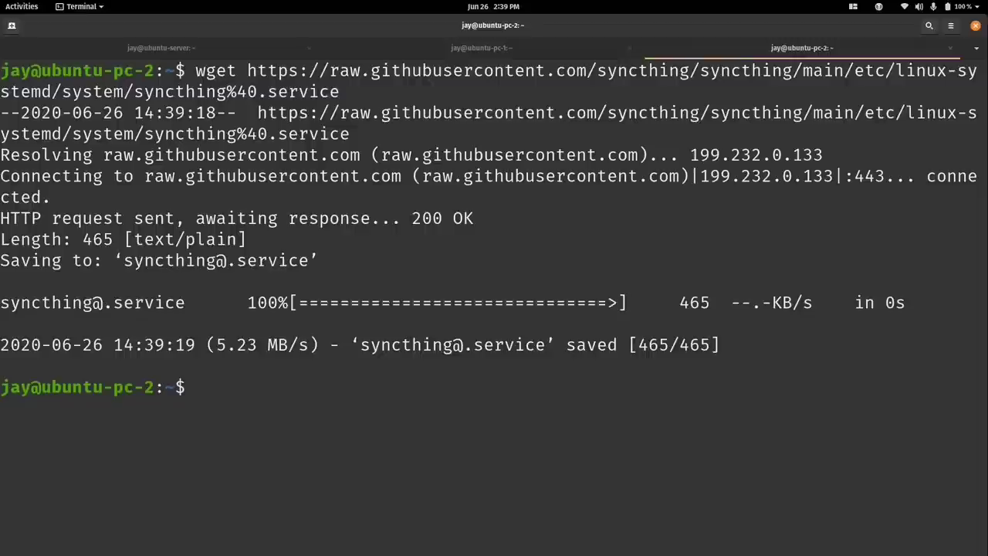
Clear the ubuntu-pc-2, ubuntu-pc-1 and ubuntu-server terminal screens.
{"action": "key", "text": "ctrl+l"}
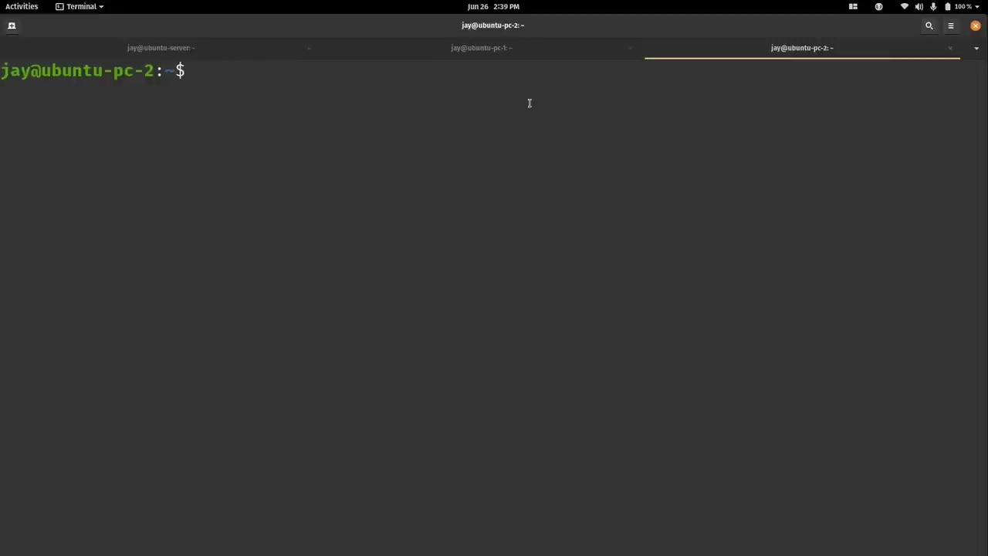
{"action": "left_click", "coordinate": [492, 49]}
{"action": "key", "text": "ctrl+l"}
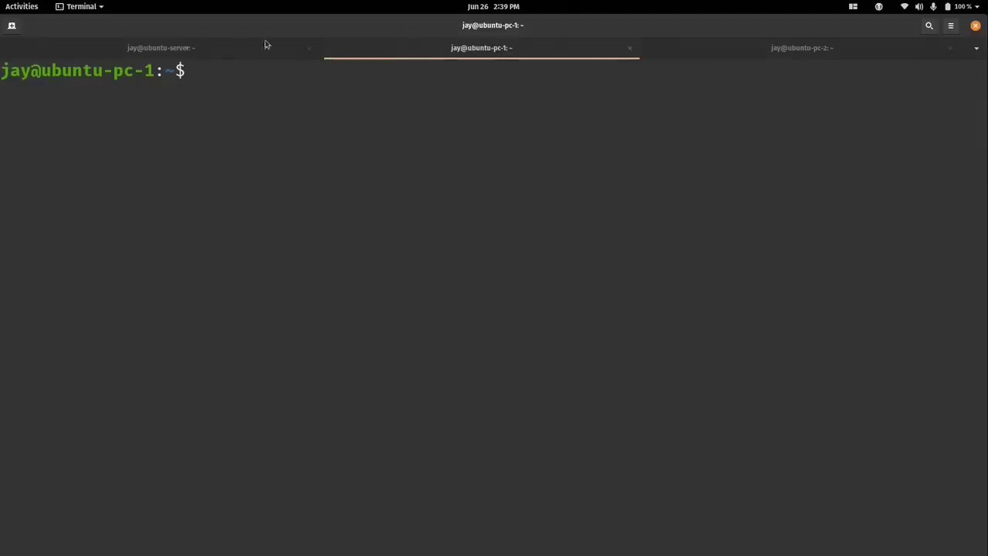
{"action": "left_click", "coordinate": [234, 49]}
{"action": "key", "text": "ctrl+l"}
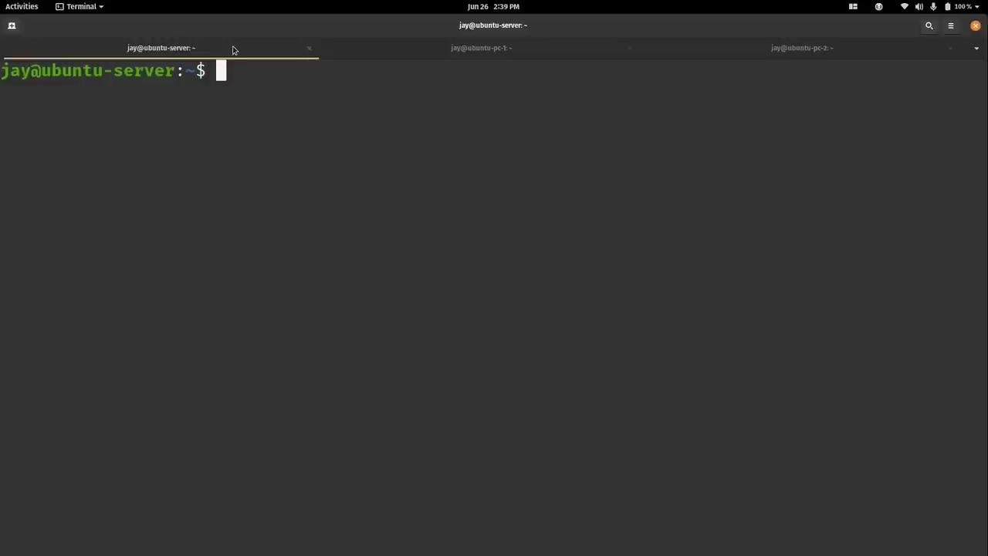
Make root the owner of syncthing@.service and move it into /etc/systemd/system/.
{"action": "type", "text": "sudo ch"}
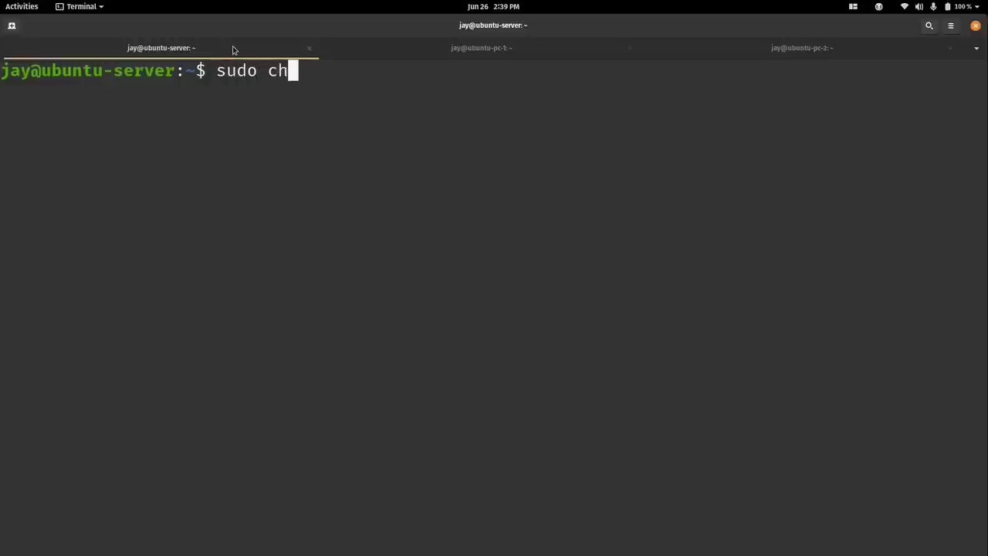
{"action": "type", "text": "own root: "}
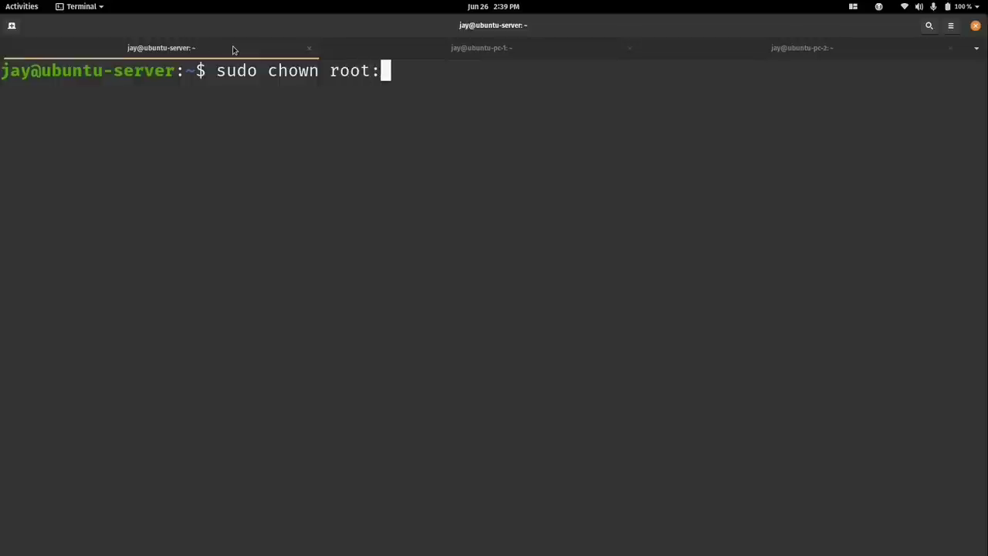
{"action": "type", "text": "sy"}
{"action": "key", "text": "Tab"}
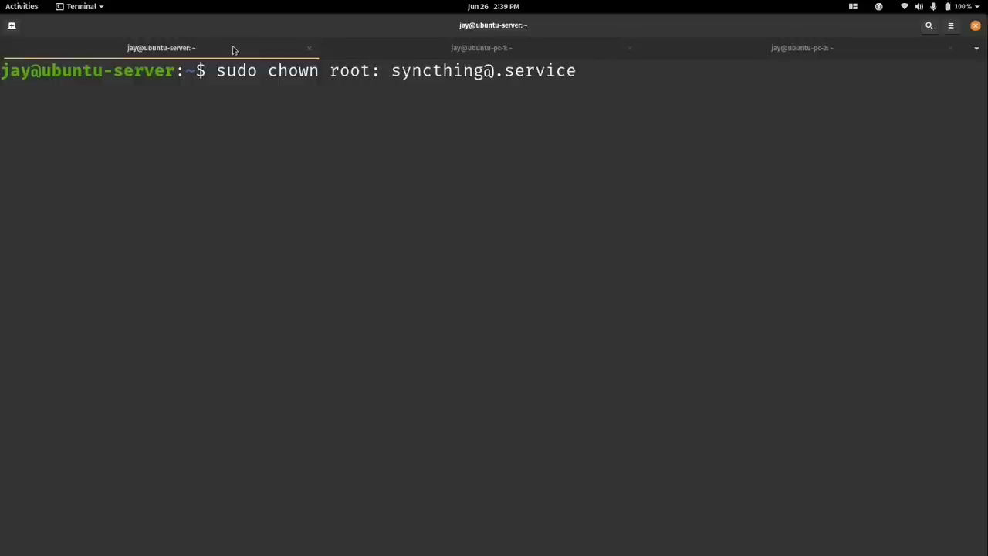
{"action": "key", "text": "Return"}
{"action": "type", "text": "sudo "}
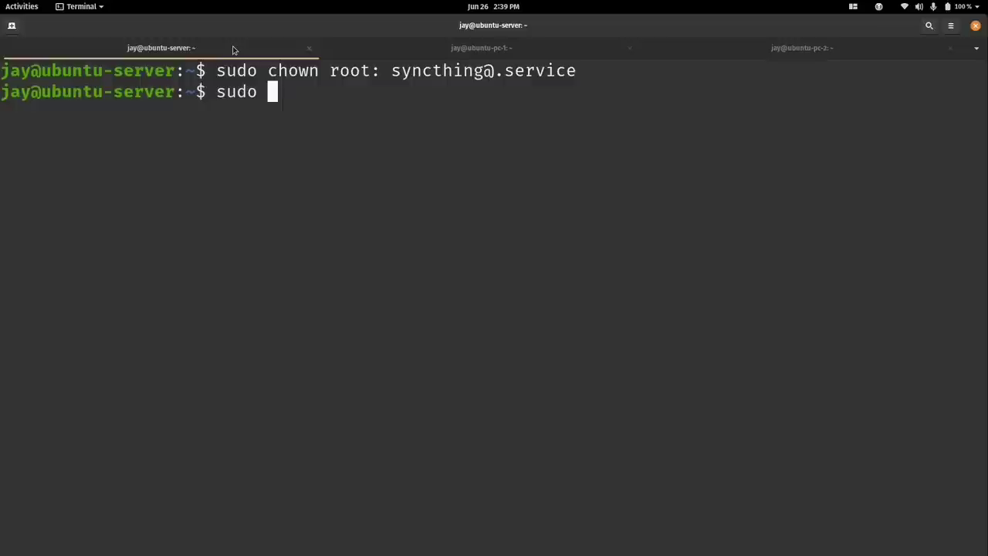
{"action": "type", "text": "mv sy"}
{"action": "key", "text": "Tab"}
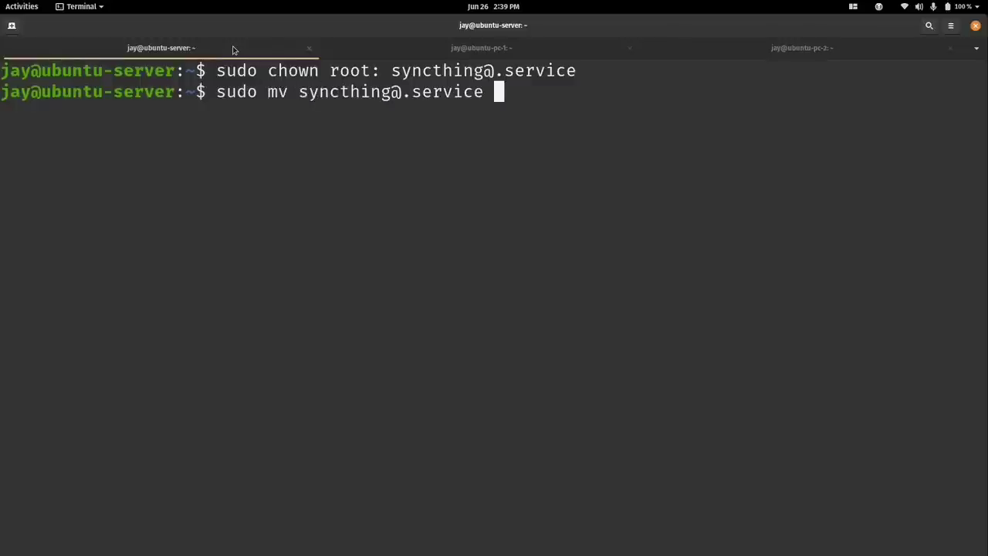
{"action": "type", "text": "/et"}
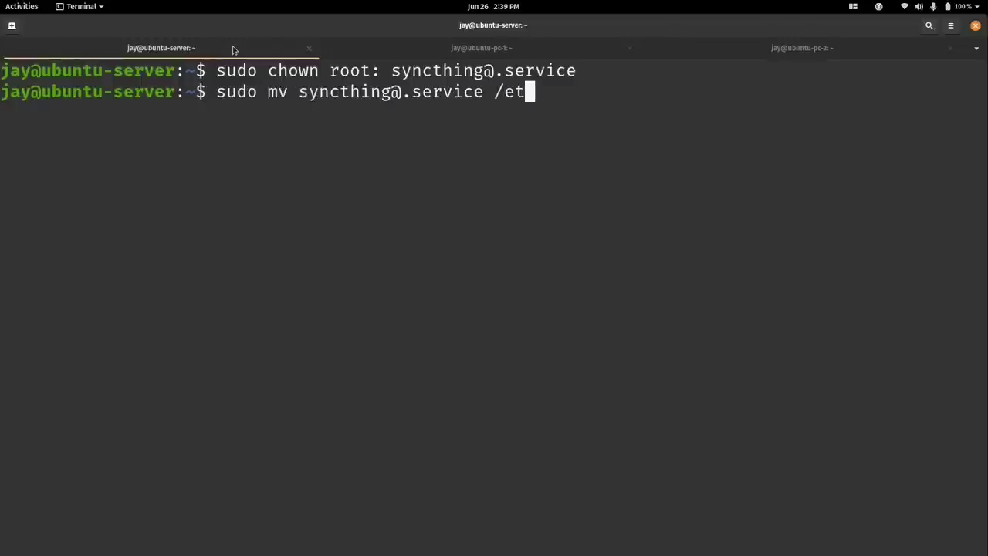
{"action": "type", "text": "c/syste"}
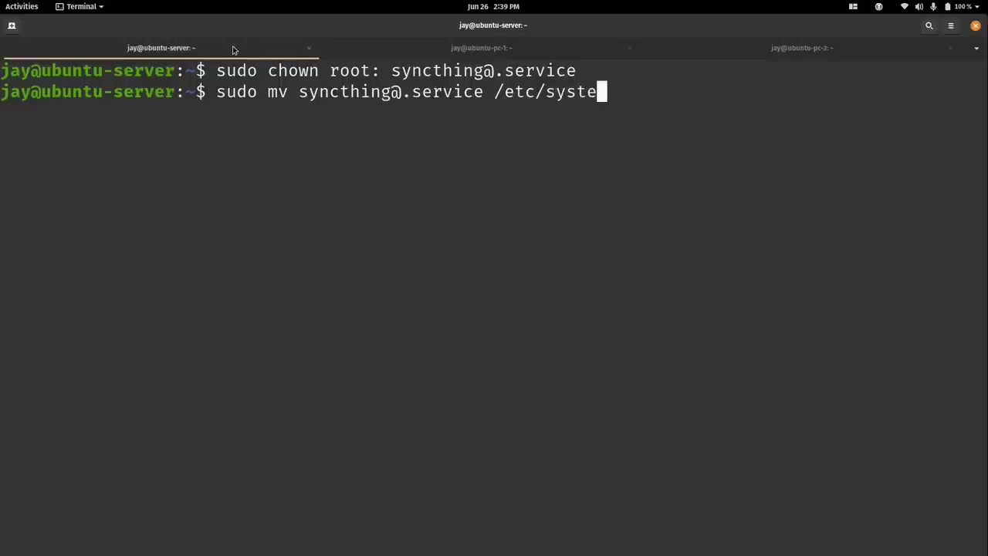
{"action": "type", "text": "md/system/"}
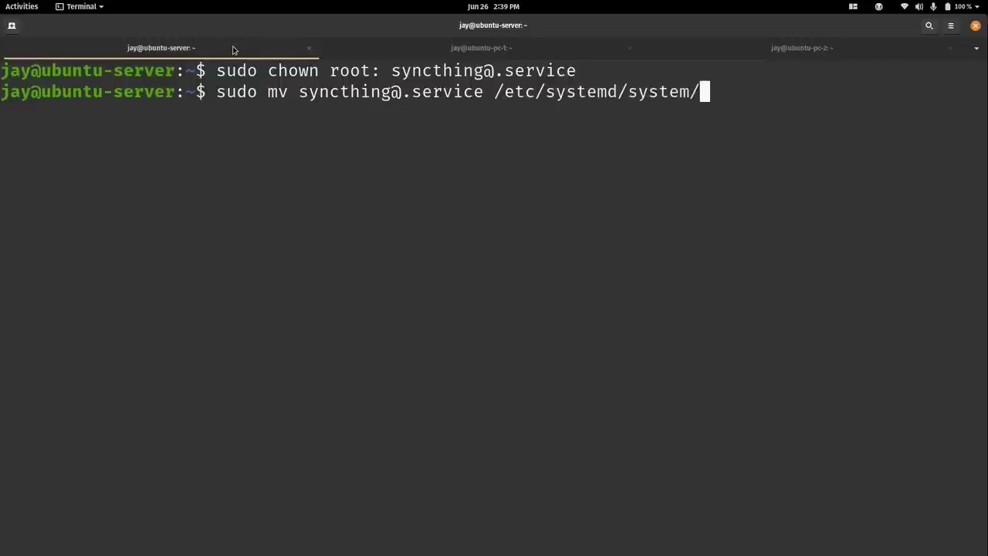
{"action": "key", "text": "Return"}
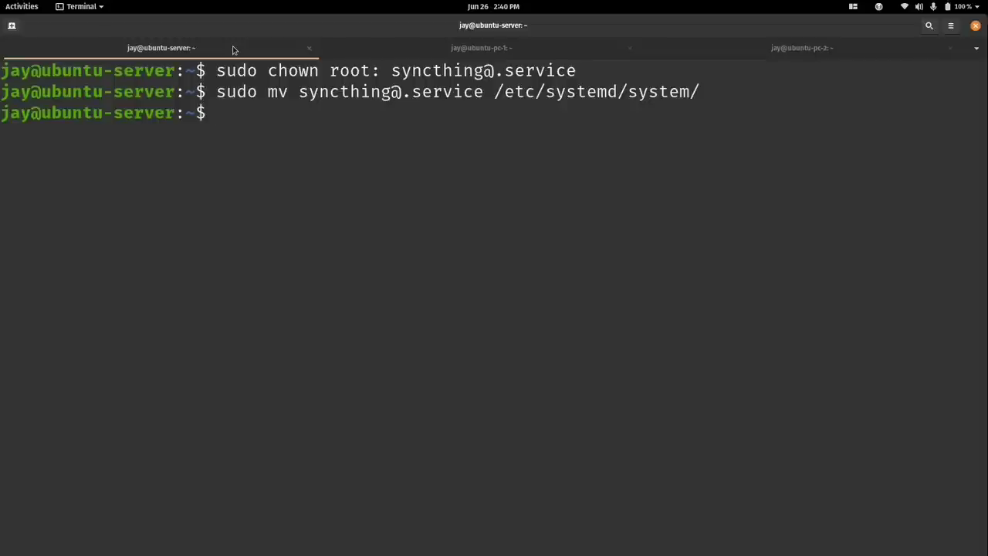
Reload systemd with sudo systemctl daemon-reload and clear the screen.
{"action": "type", "text": "sudo sy"}
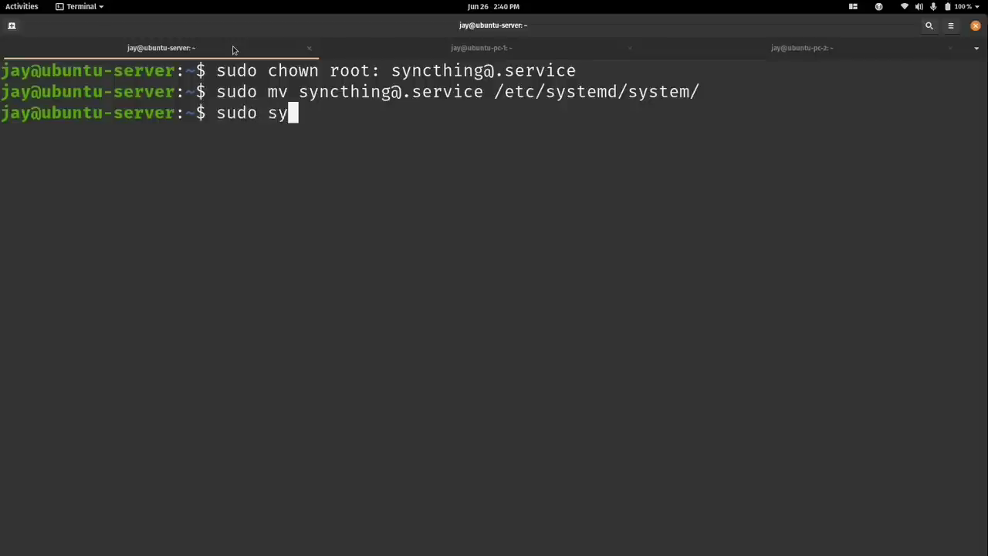
{"action": "type", "text": "stemctl daemon-reload"}
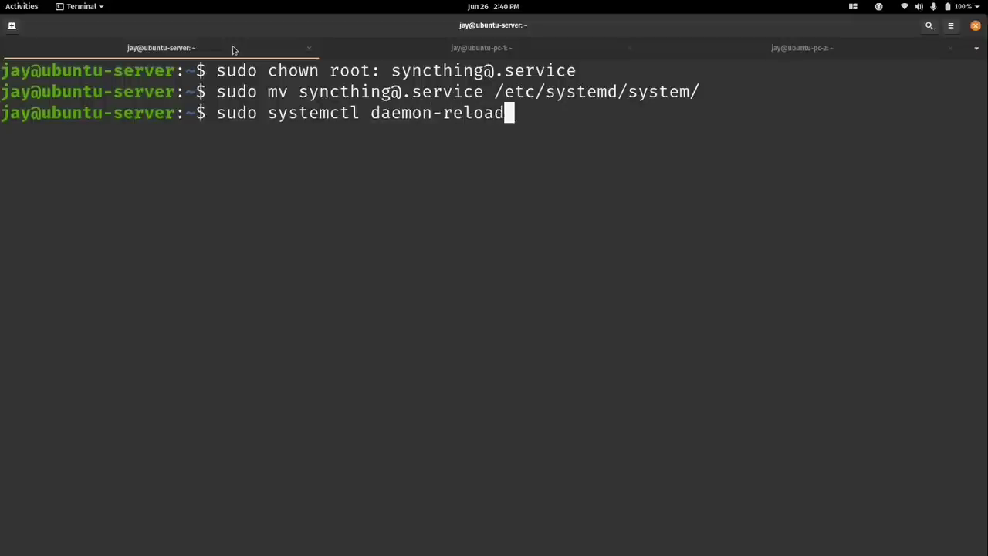
{"action": "key", "text": "Return"}
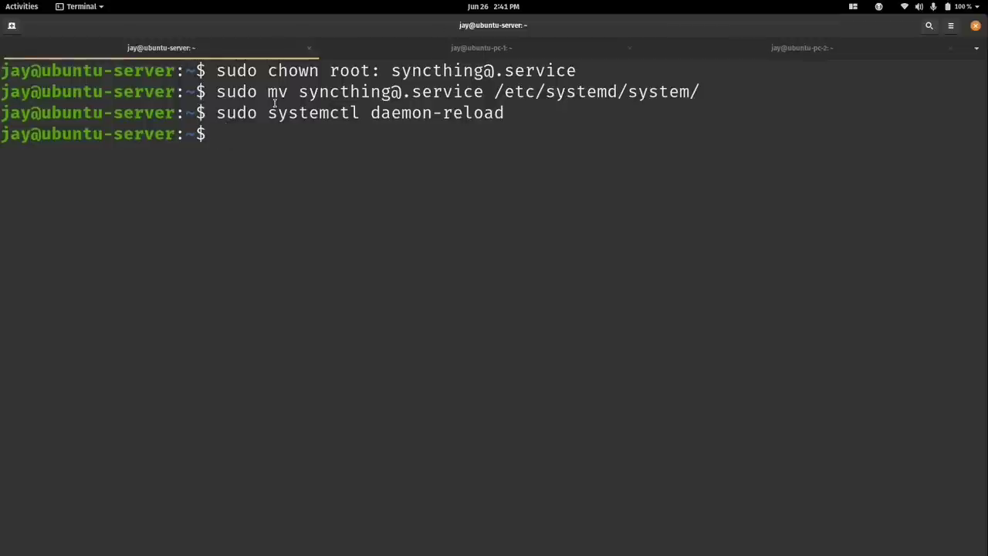
{"action": "key", "text": "ctrl+l"}
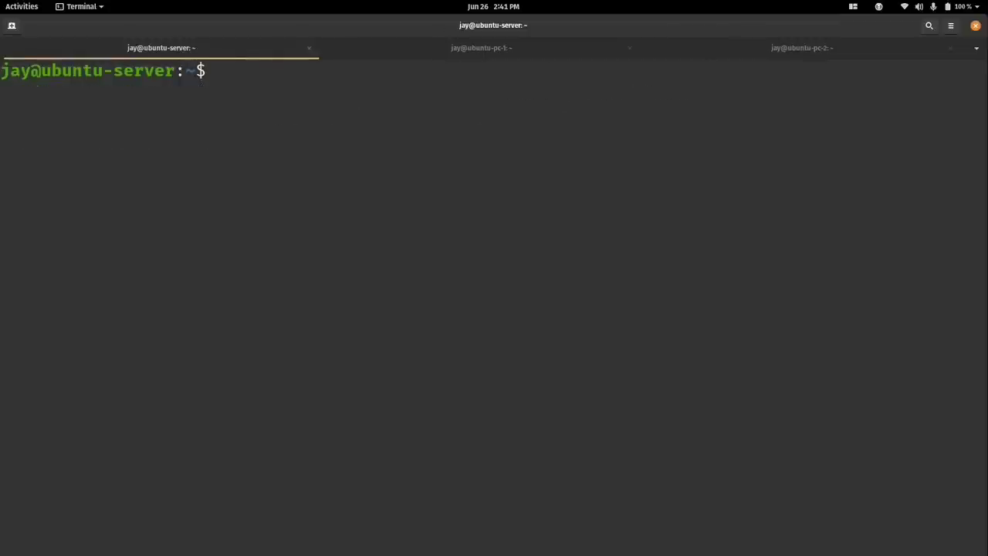
Check systemctl status syncthing@jay, which shows loaded but disabled and inactive.
{"action": "type", "text": "systemc"}
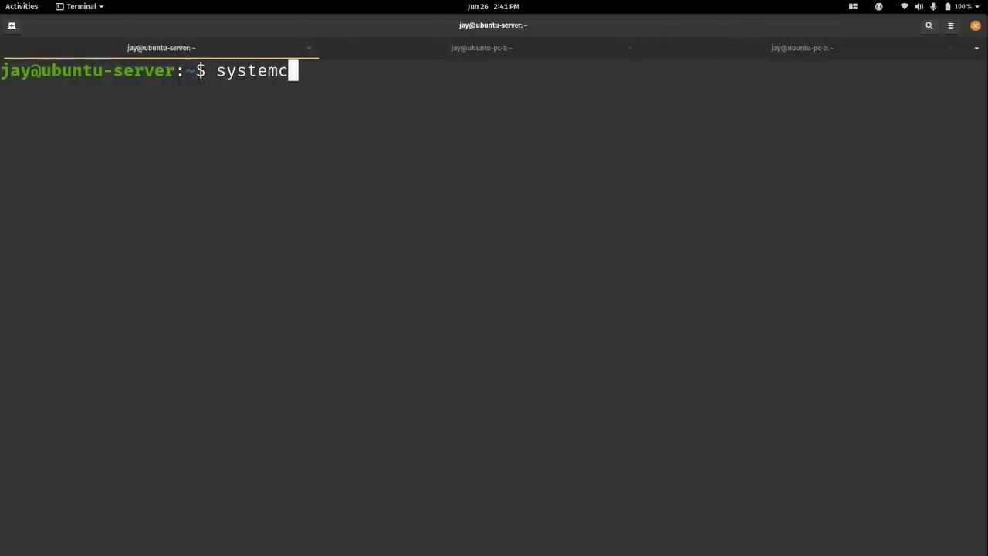
{"action": "type", "text": "tl status sync"}
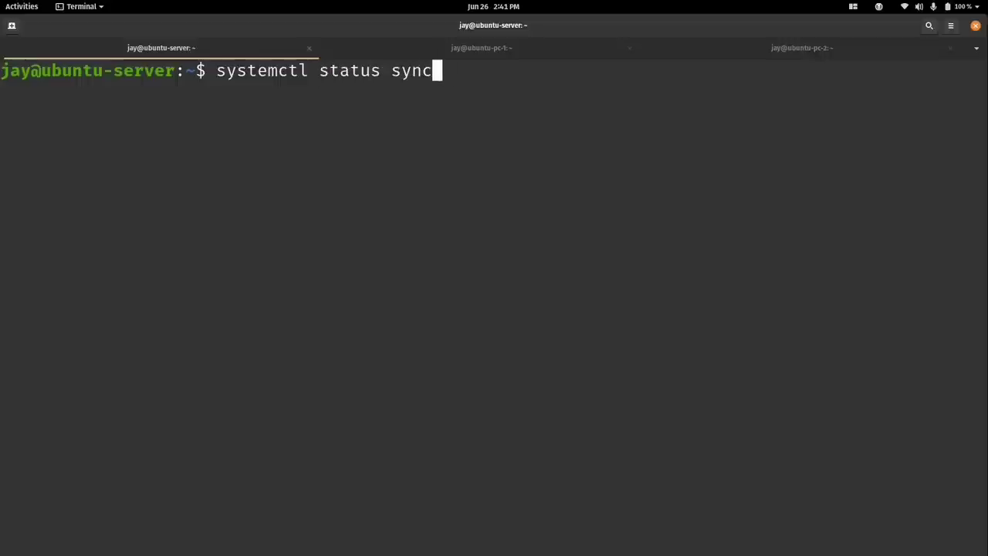
{"action": "type", "text": "thing@"}
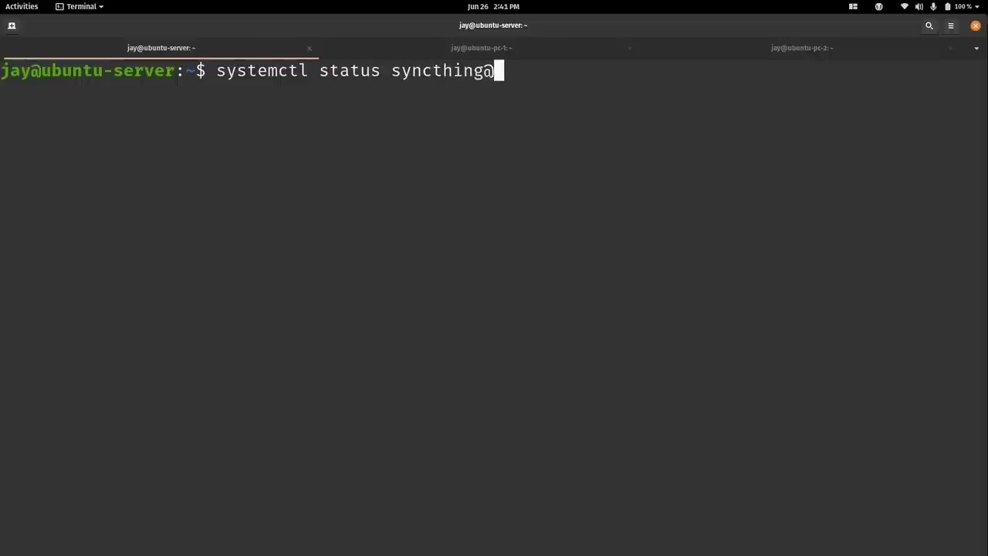
{"action": "type", "text": "jay"}
{"action": "key", "text": "Return"}
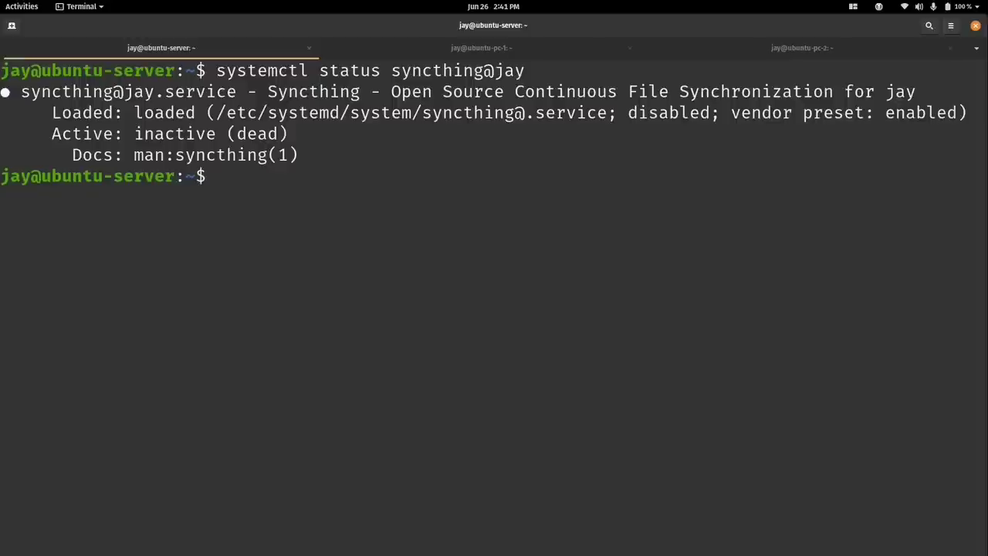
{"action": "key", "text": "ctrl+l"}
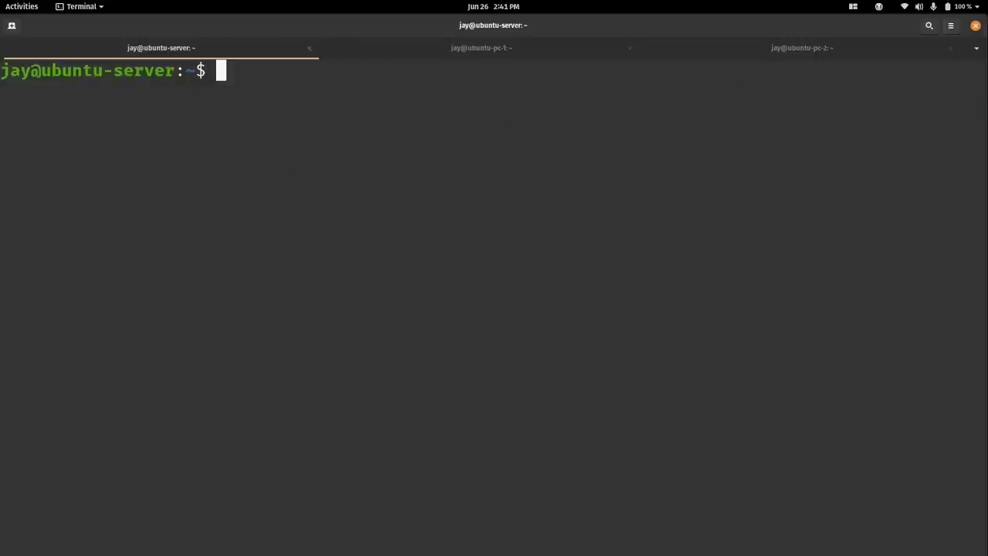
{"action": "type", "text": "sudo system"}
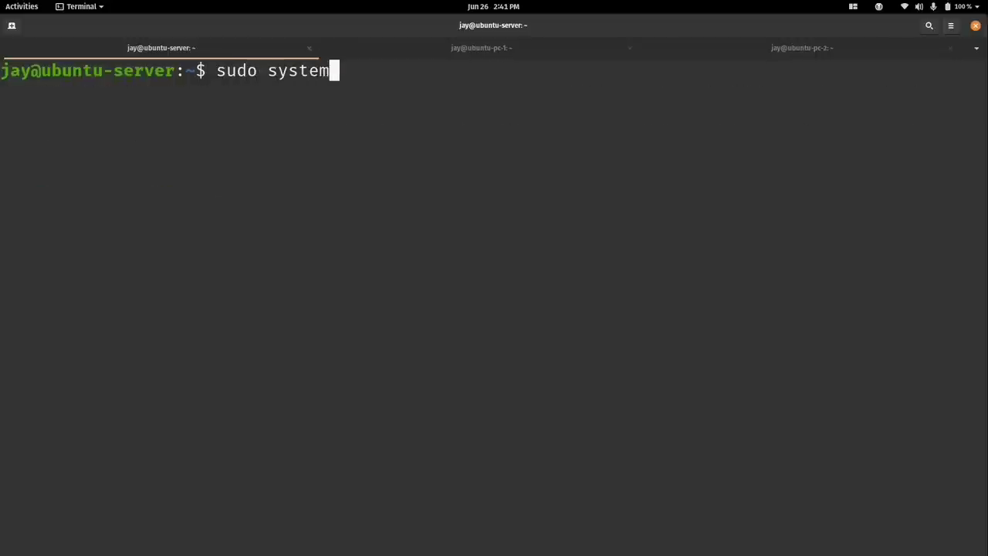
{"action": "type", "text": "ctl enab"}
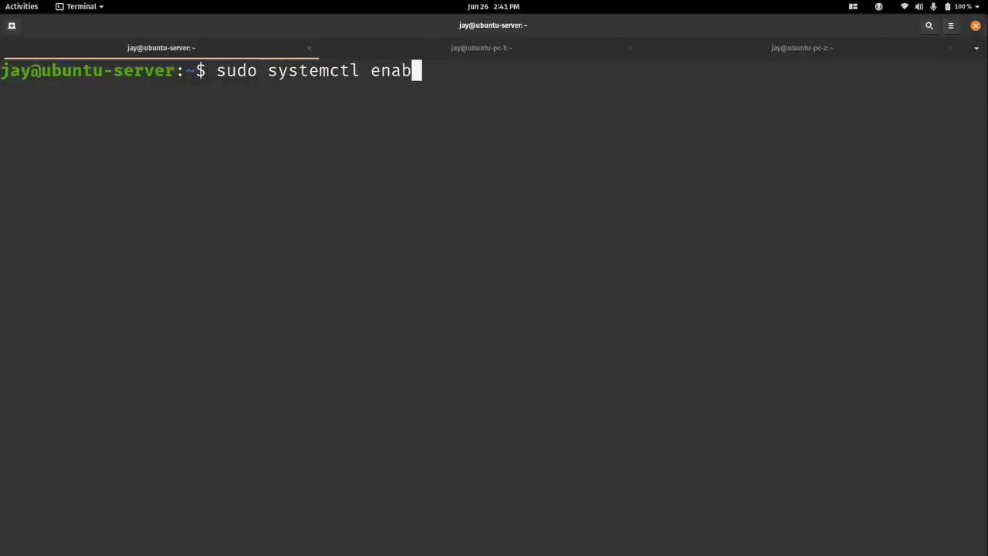
{"action": "type", "text": "le syncthing@jay"}
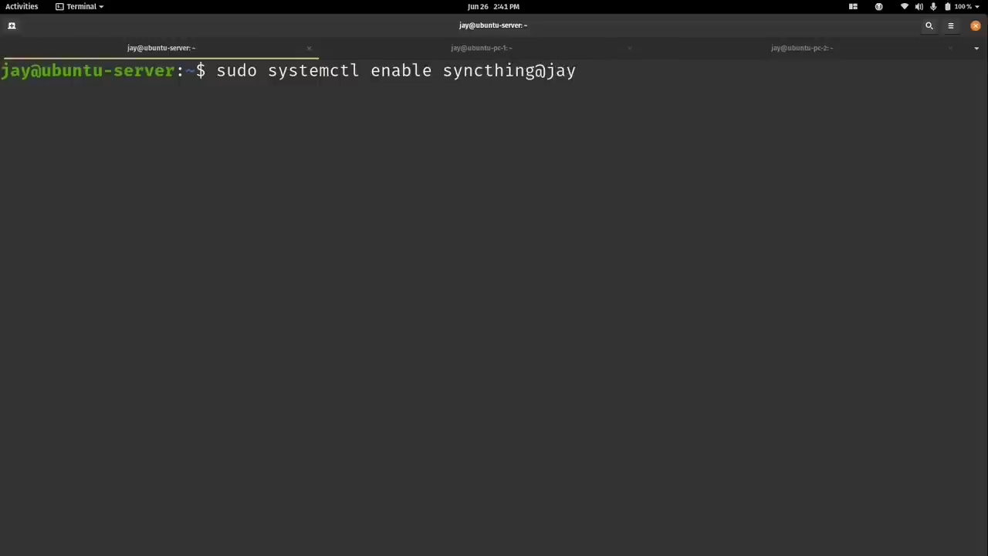
Enable syncthing@jay on ubuntu-server and copy the enable command.
{"action": "key", "text": "Return"}
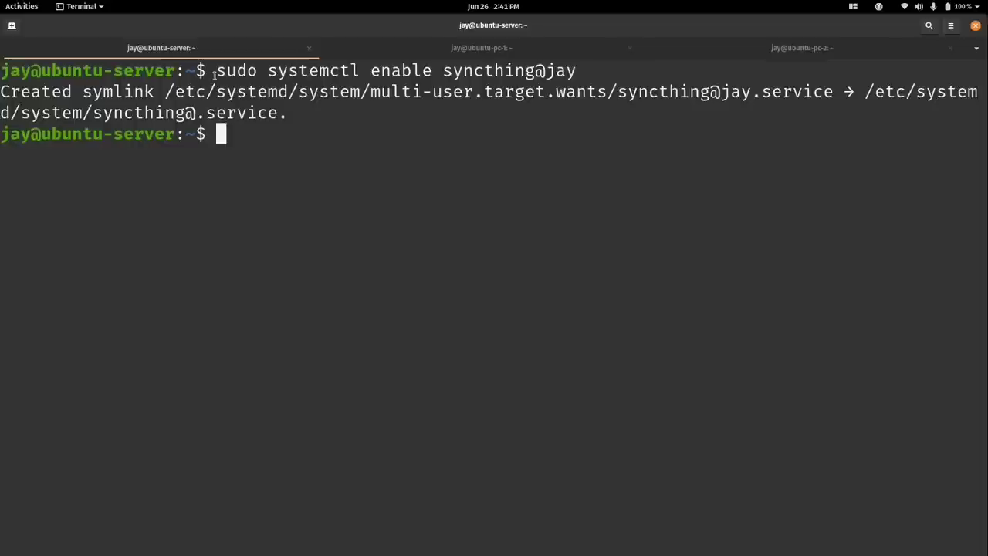
{"action": "left_click_drag", "start_coordinate": [216, 71], "coordinate": [572, 75]}
{"action": "right_click", "coordinate": [573, 75]}
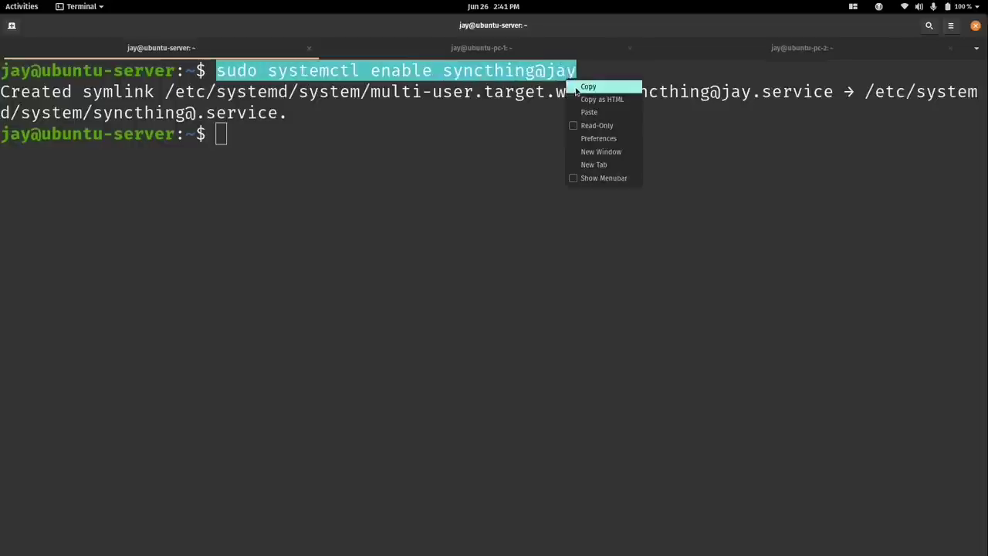
{"action": "left_click", "coordinate": [581, 83]}
Run the same sudo systemctl enable syncthing@jay on ubuntu-pc-1 and ubuntu-pc-2.
{"action": "left_click", "coordinate": [441, 51]}
{"action": "right_click", "coordinate": [419, 112]}
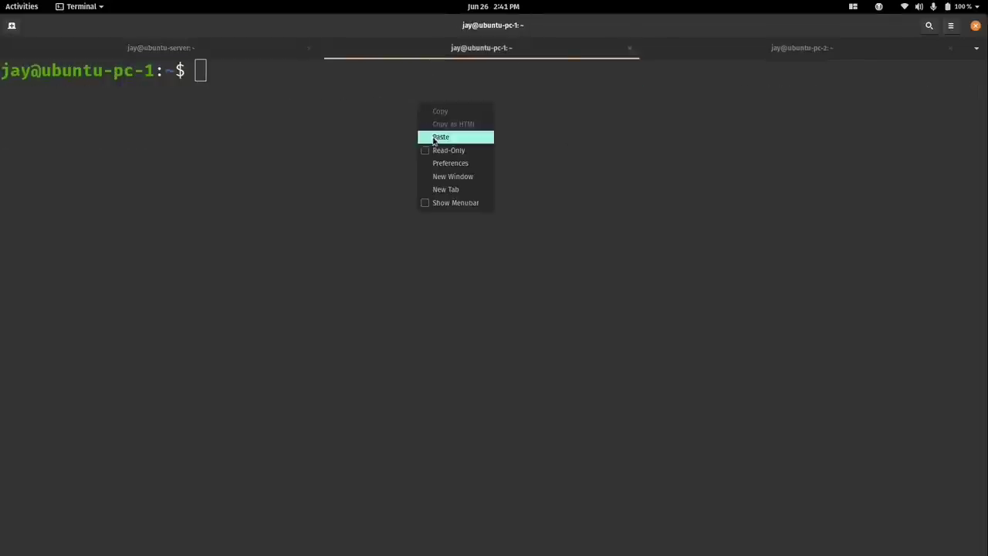
{"action": "left_click", "coordinate": [436, 136]}
{"action": "key", "text": "Return"}
{"action": "left_click", "coordinate": [757, 51]}
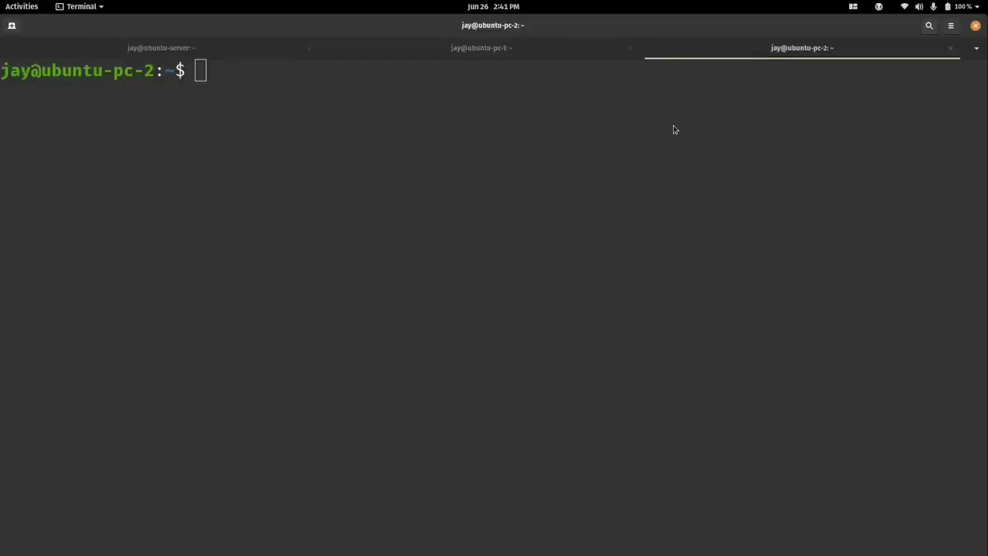
{"action": "right_click", "coordinate": [673, 126]}
{"action": "left_click", "coordinate": [677, 159]}
{"action": "key", "text": "Return"}
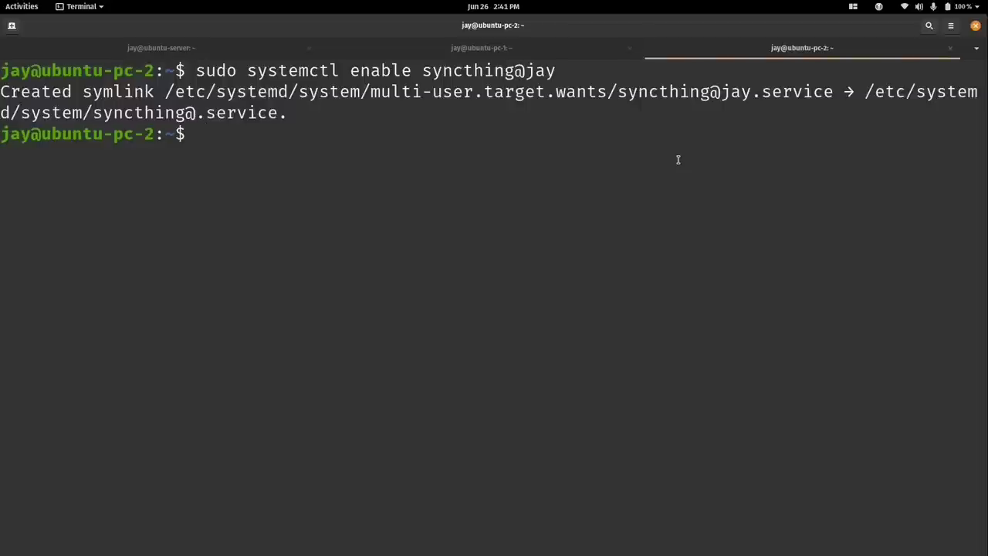
Check syncthing@jay status on ubuntu-pc-2, showing it inactive (dead).
{"action": "key", "text": "ctrl+l"}
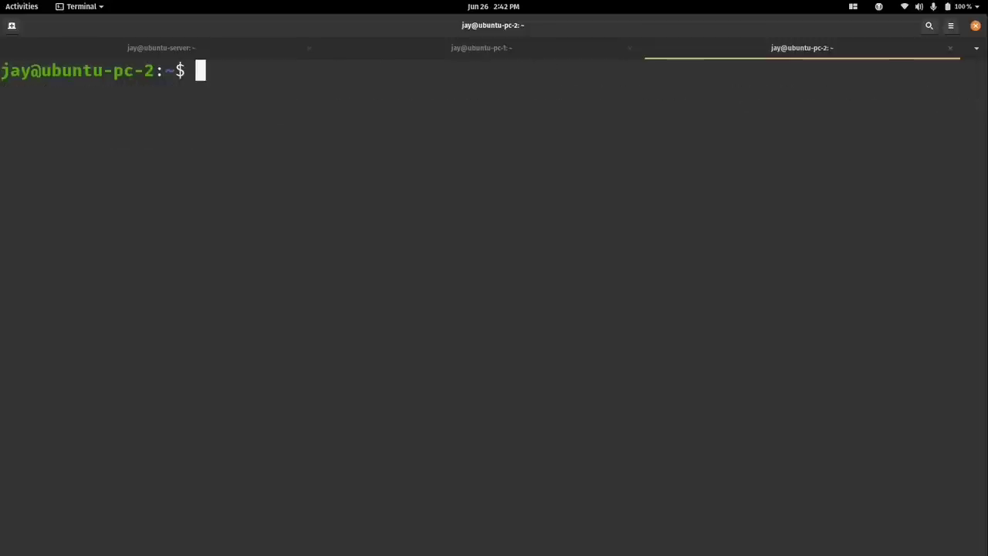
{"action": "type", "text": "systemctl s"}
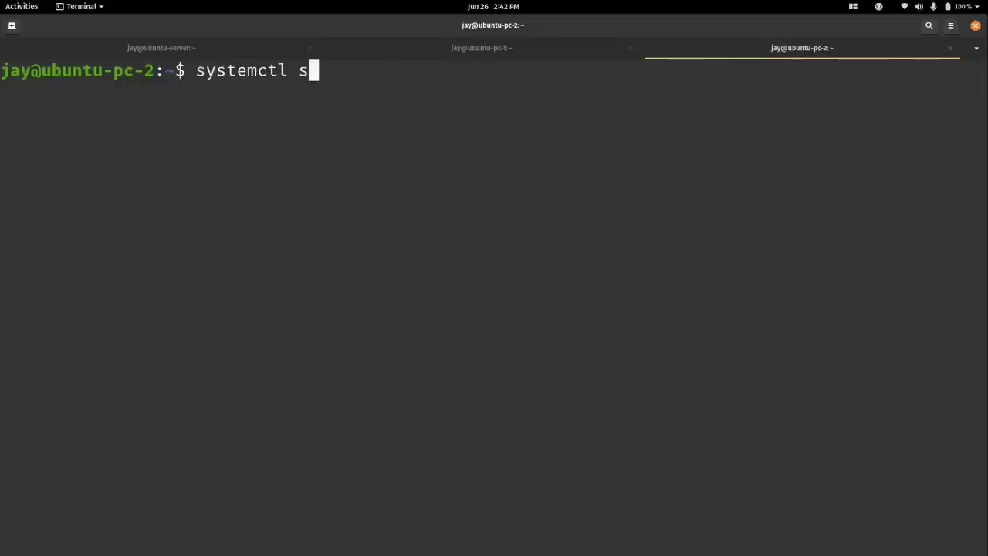
{"action": "type", "text": "tatus syncthing@ja"}
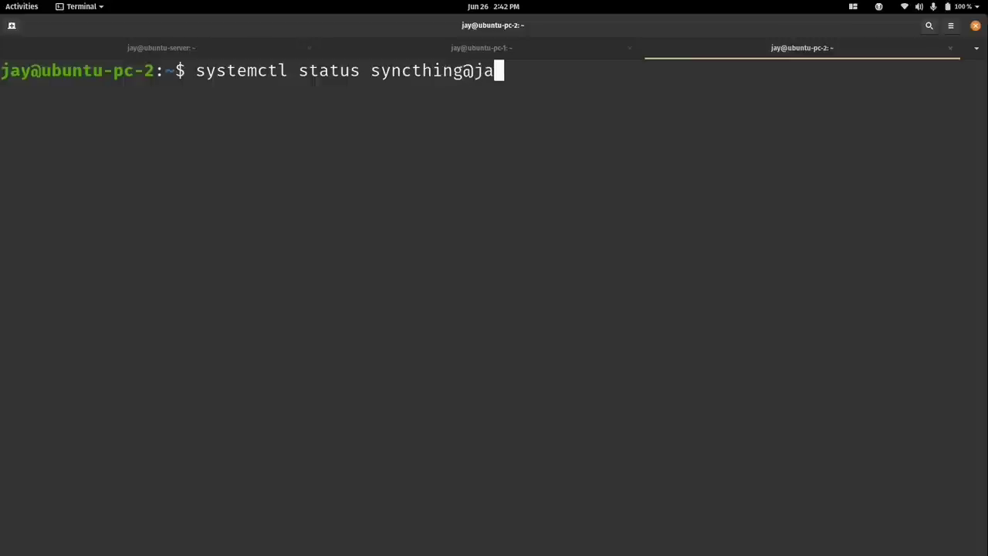
{"action": "type", "text": "y"}
{"action": "key", "text": "Return"}
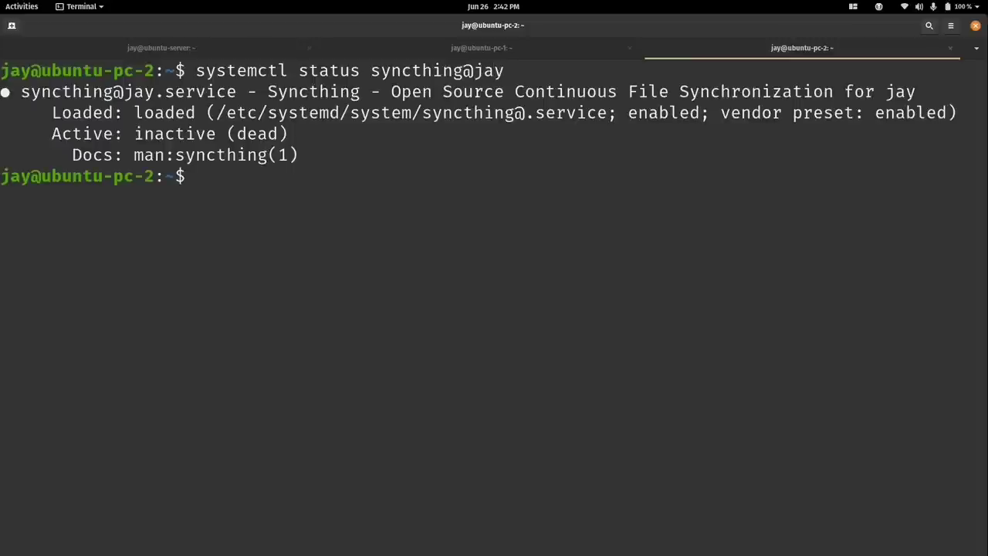
{"action": "left_click_drag", "start_coordinate": [135, 133], "coordinate": [286, 133]}
{"action": "key", "text": "ctrl+l"}
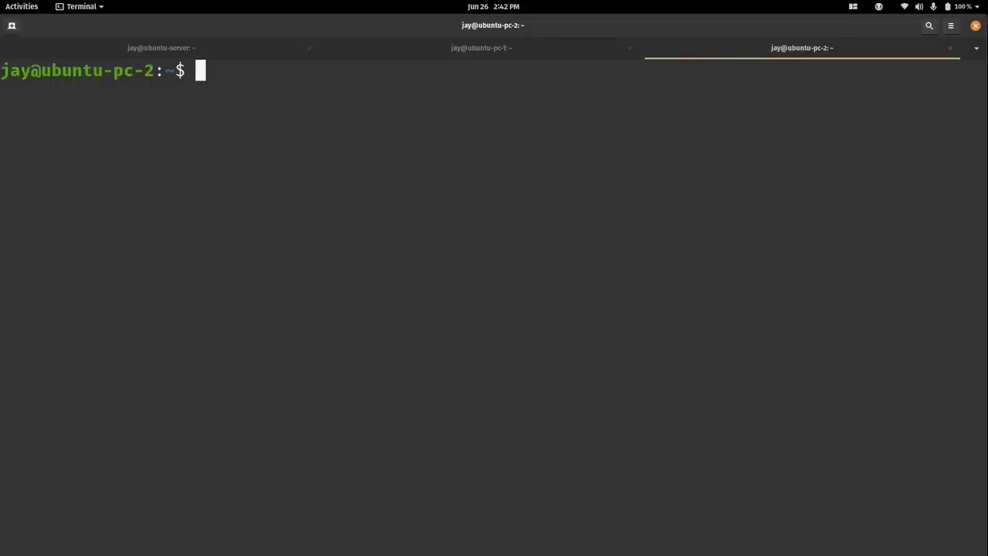
Run and copy sudo systemctl start syncthing@jay on ubuntu-pc-2.
{"action": "type", "text": "sudo systemctl enable syncthing@jay"}
{"action": "key", "text": "Left"}
{"action": "key", "text": "Left"}
{"action": "key", "text": "Left"}
{"action": "key", "text": "Left"}
{"action": "key", "text": "Left"}
{"action": "key", "text": "Left"}
{"action": "key", "text": "Left"}
{"action": "key", "text": "Left"}
{"action": "key", "text": "Left"}
{"action": "key", "text": "Left"}
{"action": "key", "text": "Left"}
{"action": "key", "text": "Left"}
{"action": "key", "text": "Left"}
{"action": "key", "text": "Left"}
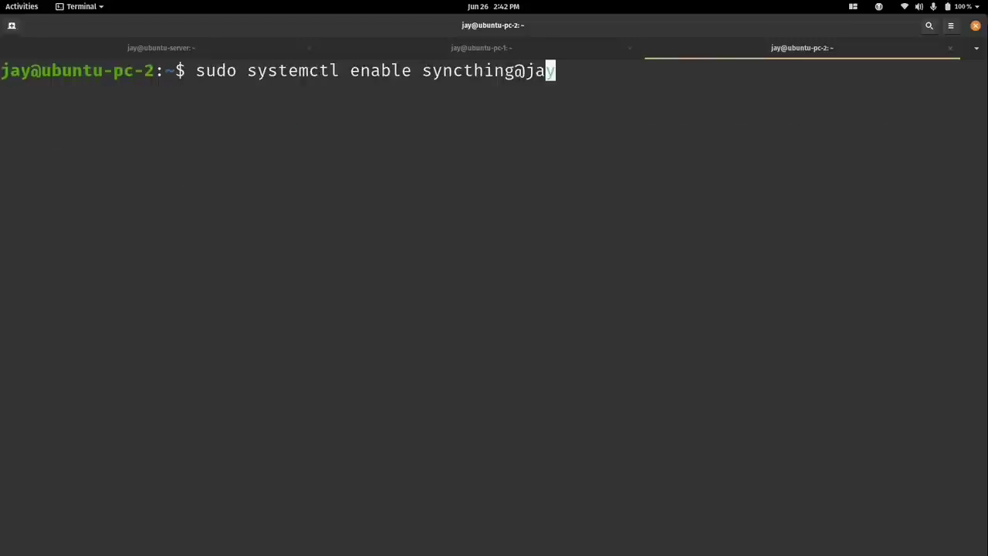
{"action": "key", "text": "BackSpace"}
{"action": "key", "text": "BackSpace"}
{"action": "key", "text": "BackSpace"}
{"action": "key", "text": "BackSpace"}
{"action": "key", "text": "BackSpace"}
{"action": "key", "text": "BackSpace"}
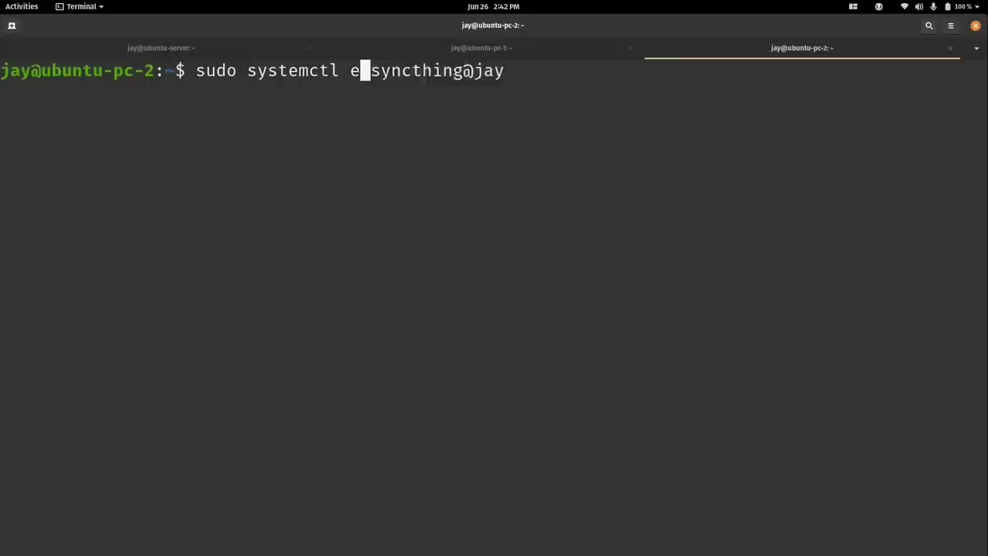
{"action": "type", "text": "start"}
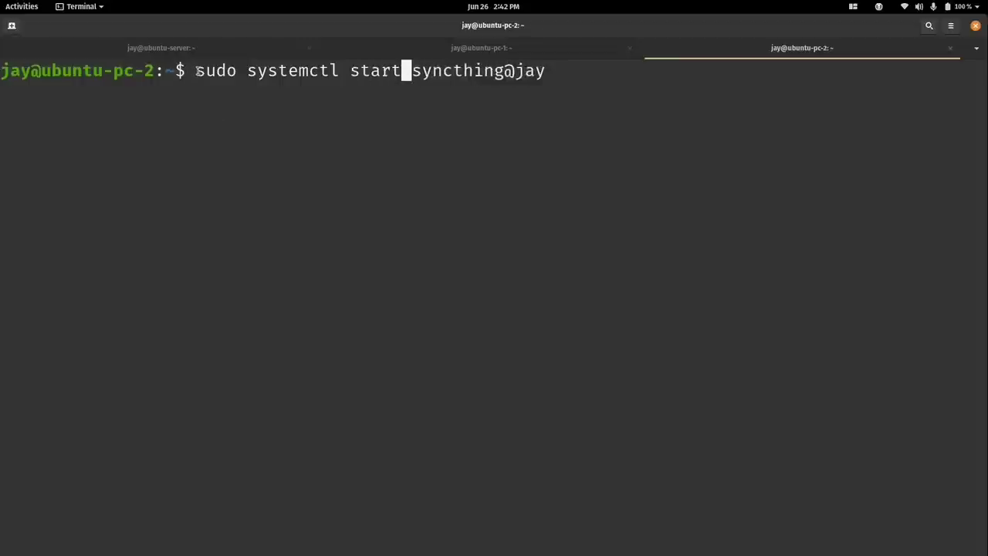
{"action": "left_click_drag", "start_coordinate": [196, 70], "coordinate": [544, 72]}
{"action": "right_click", "coordinate": [540, 75]}
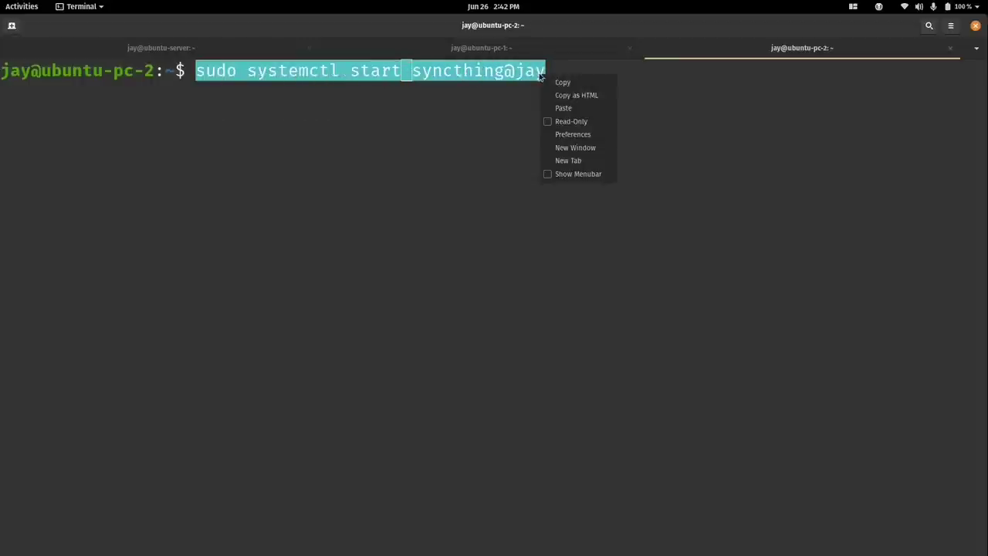
{"action": "left_click", "coordinate": [559, 82]}
{"action": "key", "text": "Return"}
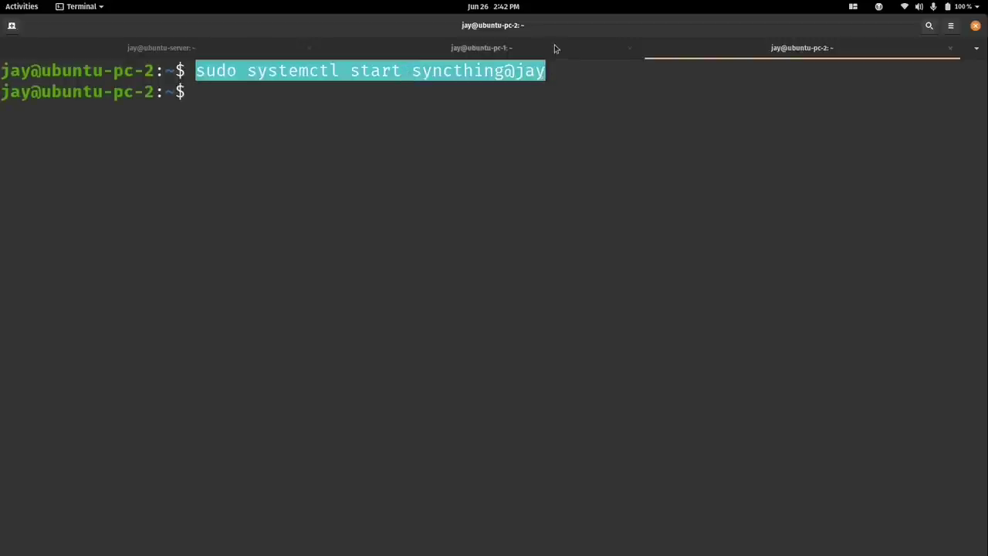
Run the same start command on ubuntu-pc-1 and ubuntu-server.
{"action": "left_click", "coordinate": [553, 46]}
{"action": "right_click", "coordinate": [502, 128]}
{"action": "left_click", "coordinate": [510, 156]}
{"action": "key", "text": "Return"}
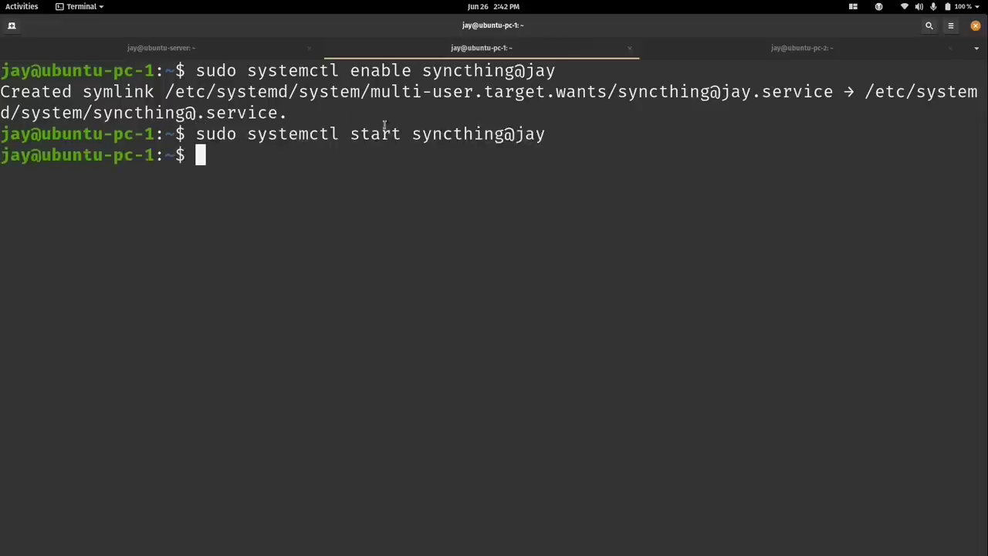
{"action": "left_click", "coordinate": [257, 48]}
{"action": "left_click", "coordinate": [298, 193]}
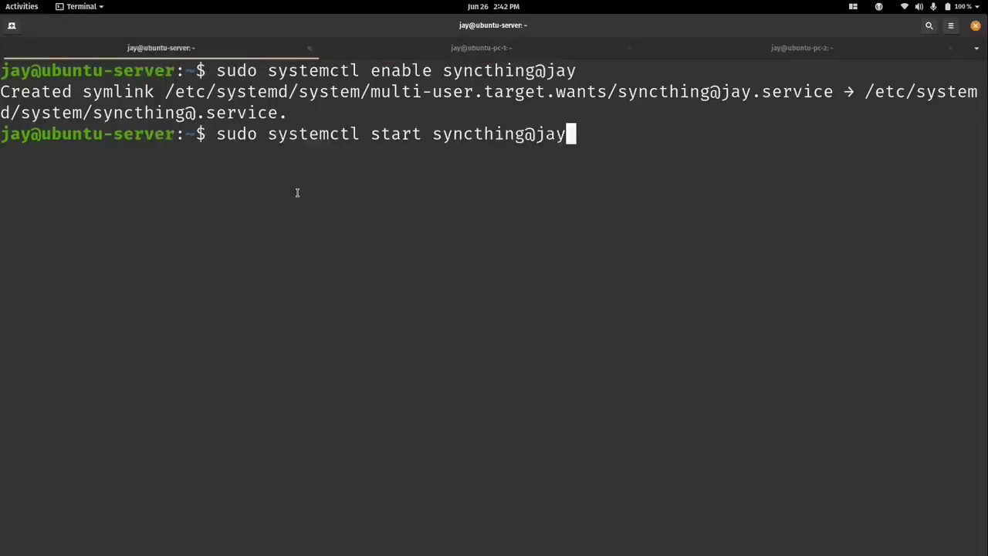
{"action": "key", "text": "Return"}
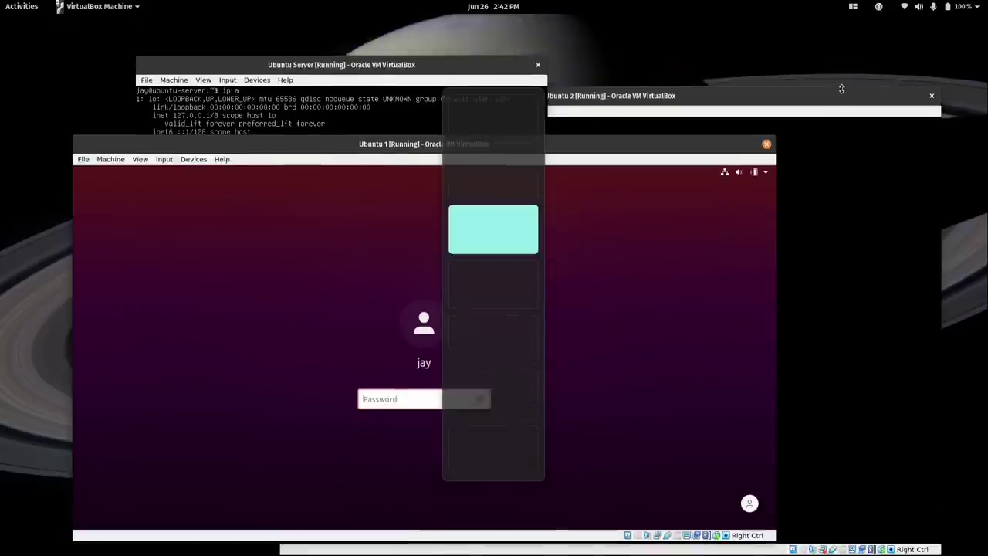
Log in to Ubuntu 1 with the account password and close its Firefox and terminal windows.
{"action": "type", "text": "*********"}
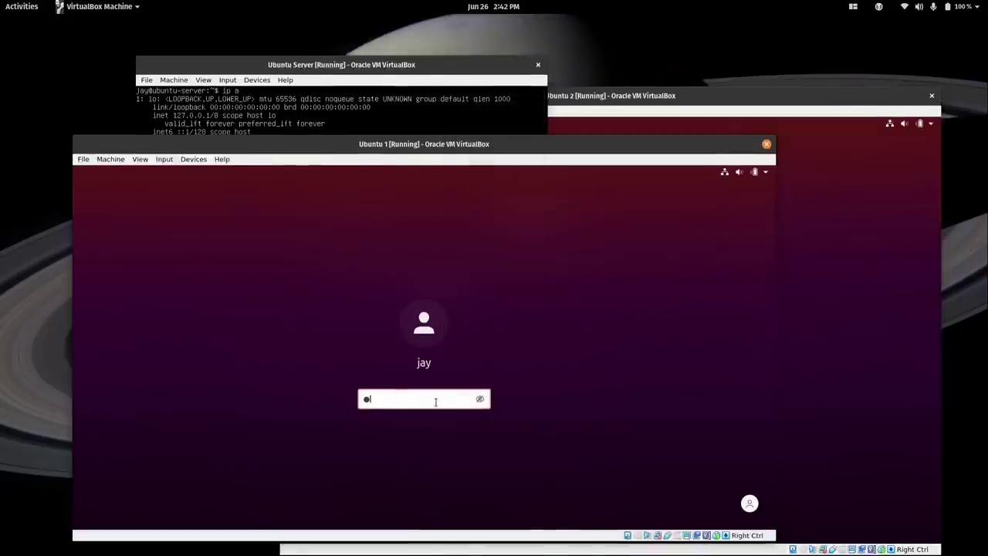
{"action": "key", "text": "Return"}
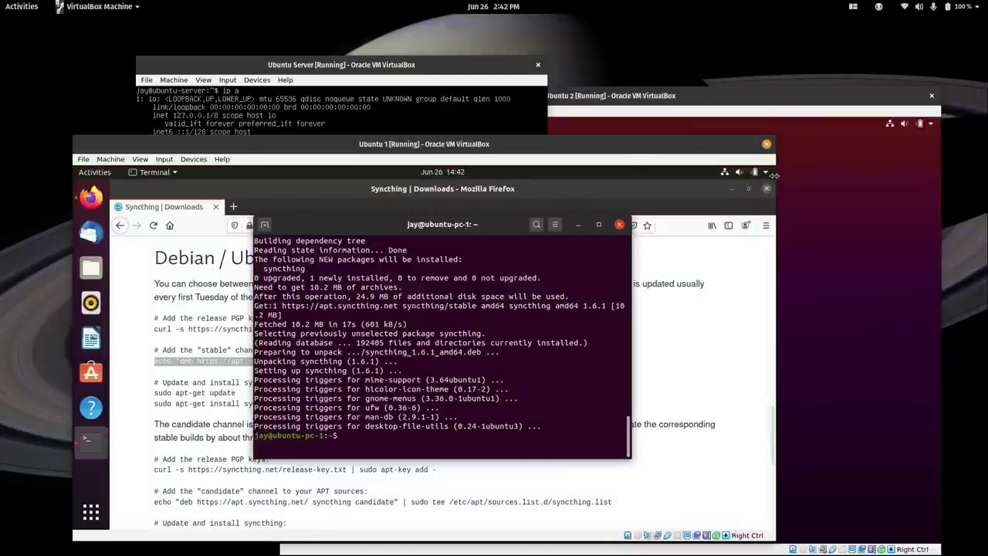
{"action": "left_click", "coordinate": [766, 190]}
{"action": "left_click", "coordinate": [619, 224]}
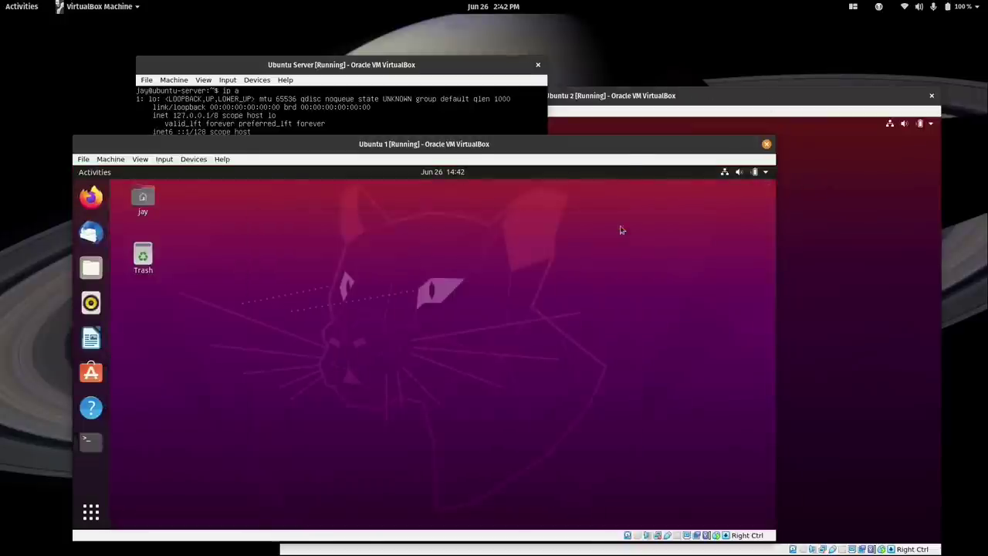
Check the Sync folder in Home with Files, then launch Firefox.
{"action": "left_click", "coordinate": [91, 270]}
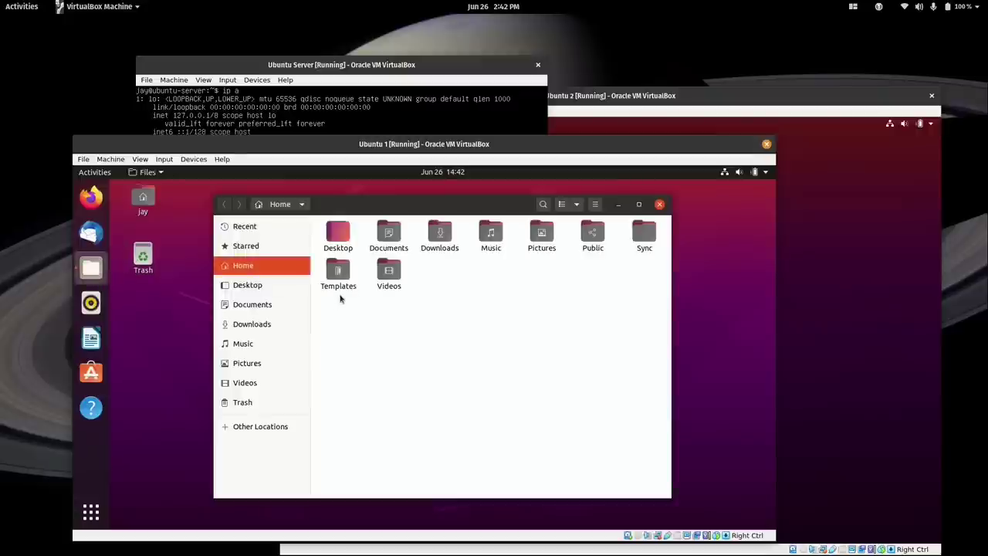
{"action": "left_click", "coordinate": [644, 234]}
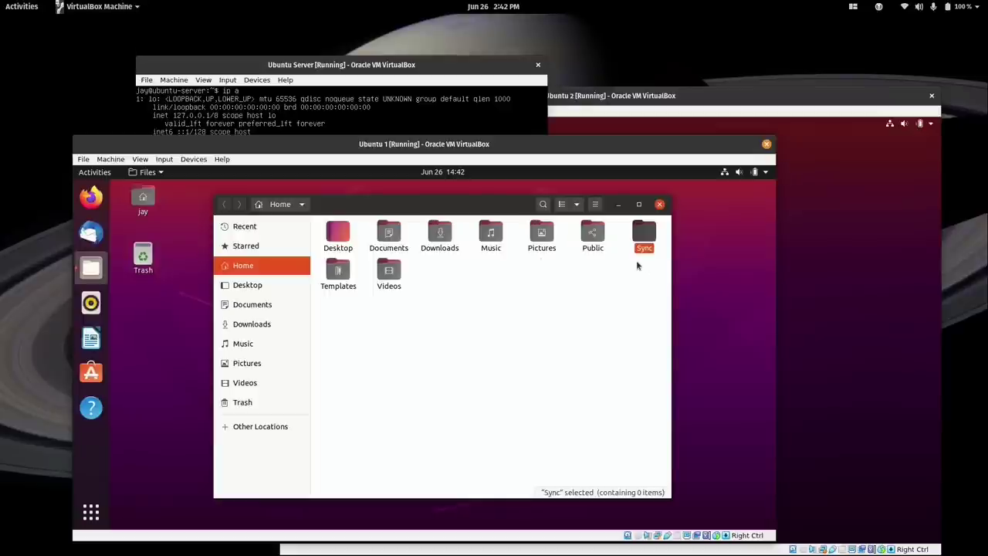
{"action": "left_click", "coordinate": [90, 197]}
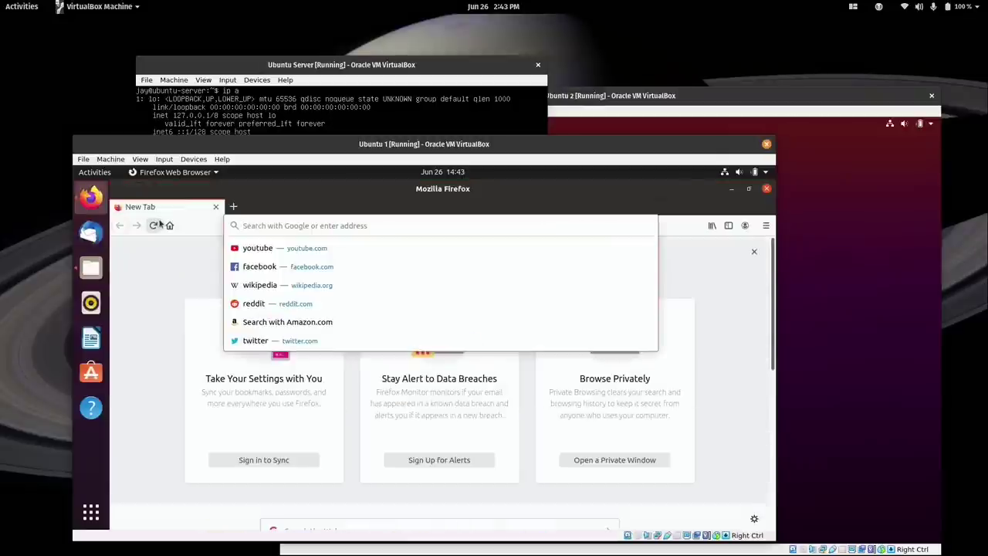
Load localhost:8384, decline usage reporting, and expand Default Folder showing /home/jay/Sync.
{"action": "type", "text": "localhost"}
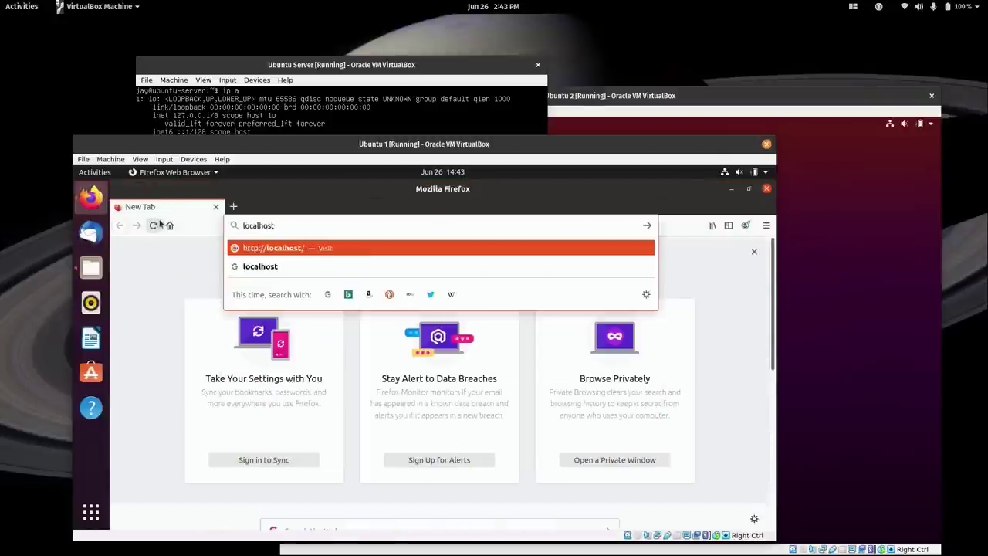
{"action": "type", "text": ":8384"}
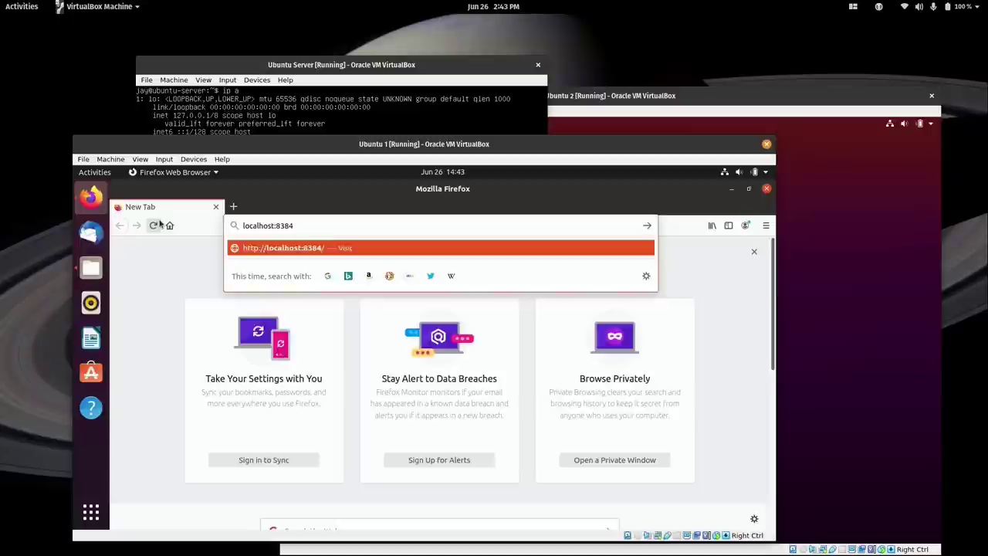
{"action": "key", "text": "Return"}
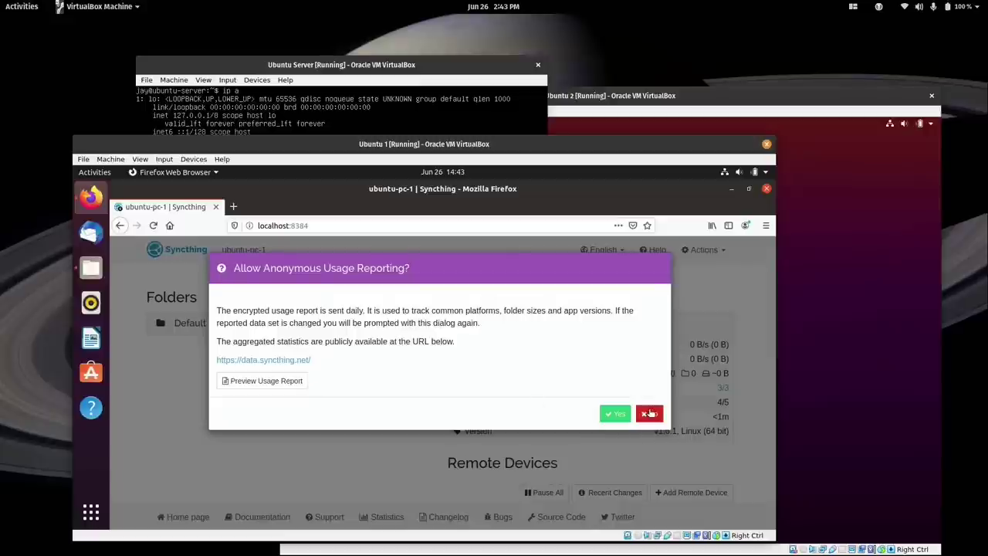
{"action": "left_click", "coordinate": [651, 415]}
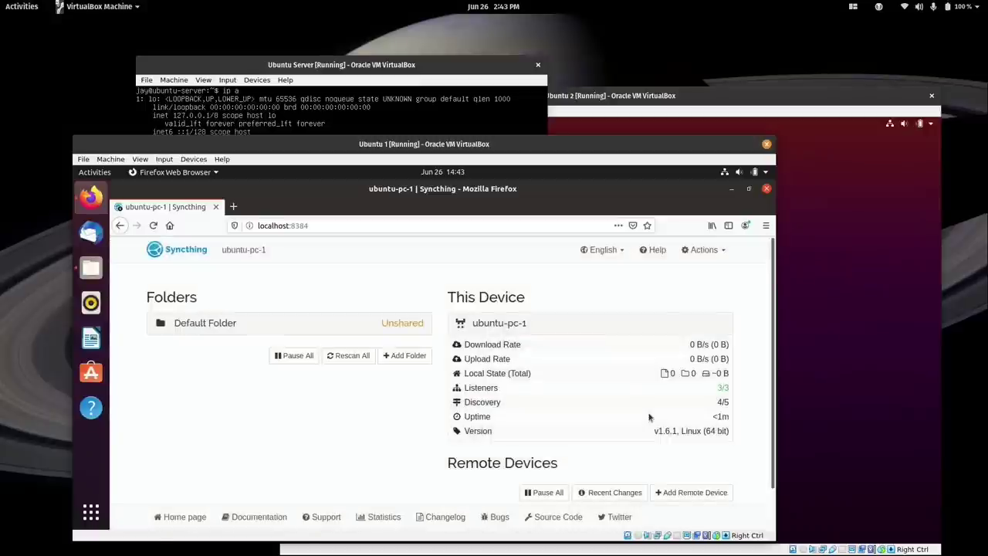
{"action": "left_click", "coordinate": [215, 328]}
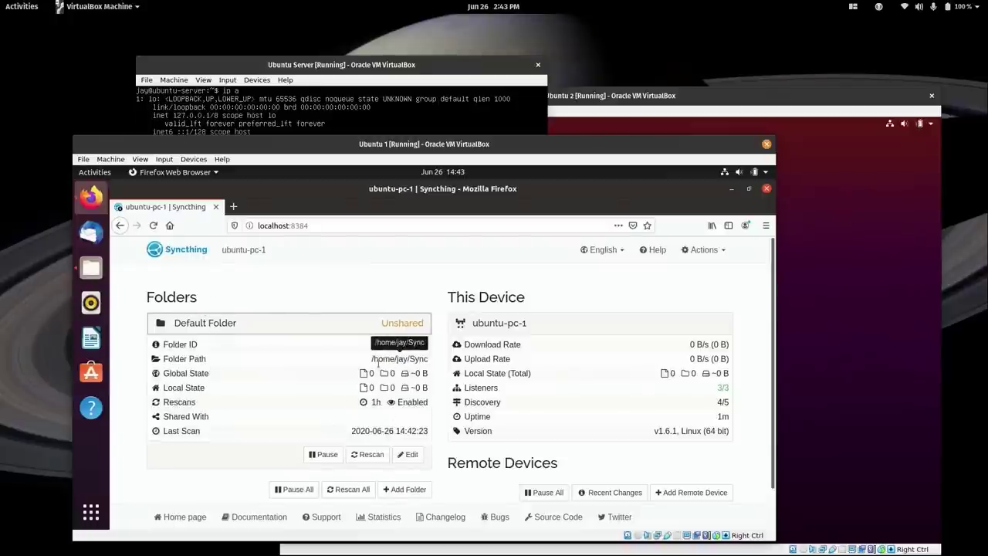
{"action": "left_click_drag", "start_coordinate": [372, 361], "coordinate": [428, 362]}
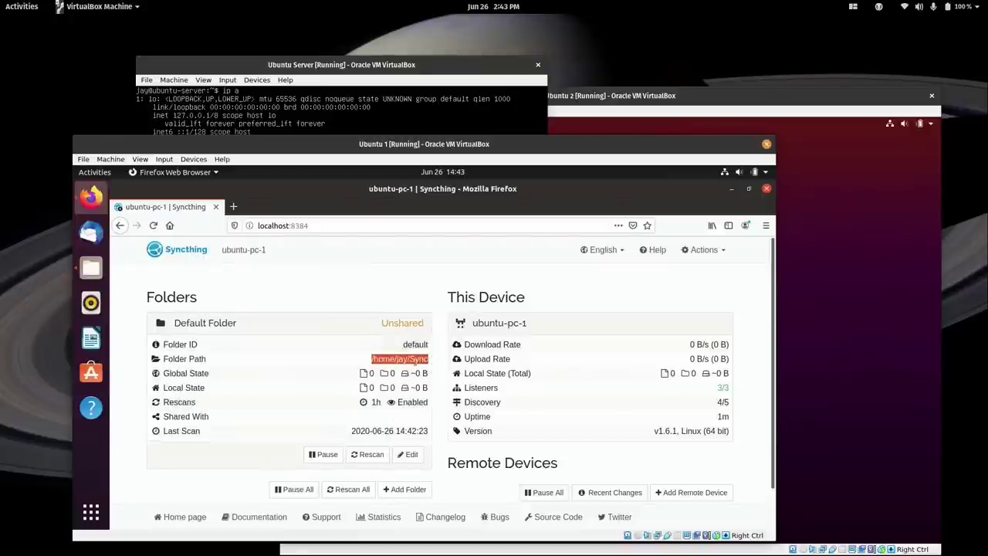
{"action": "left_click", "coordinate": [414, 360]}
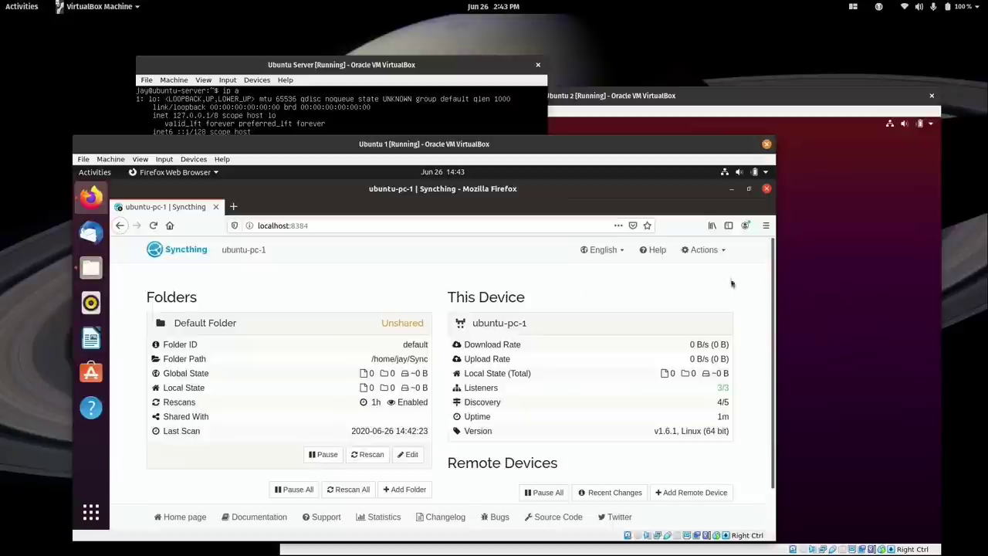
{"action": "left_click", "coordinate": [807, 274]}
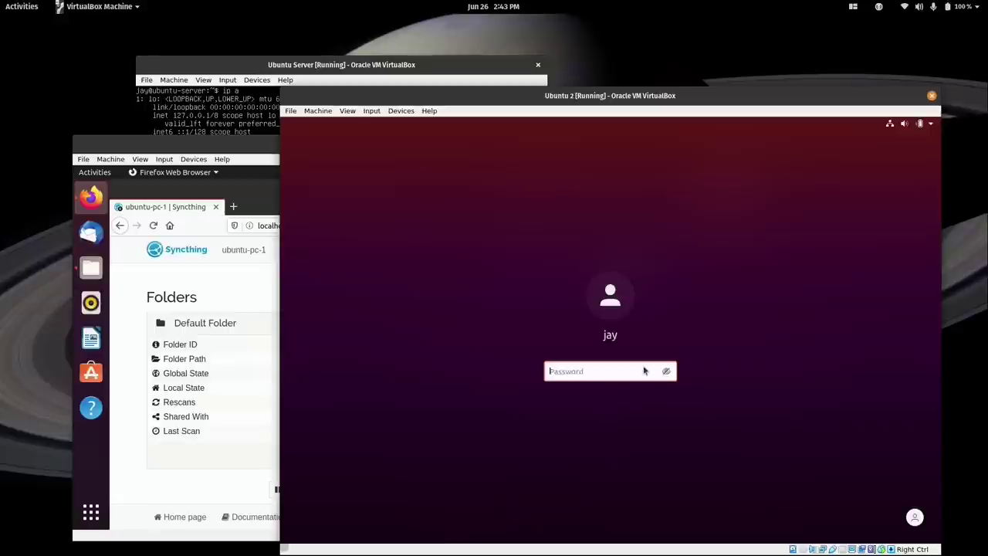
Log in to Ubuntu 2, load localhost:8384 and decline usage reporting.
{"action": "type", "text": "*********"}
{"action": "key", "text": "Return"}
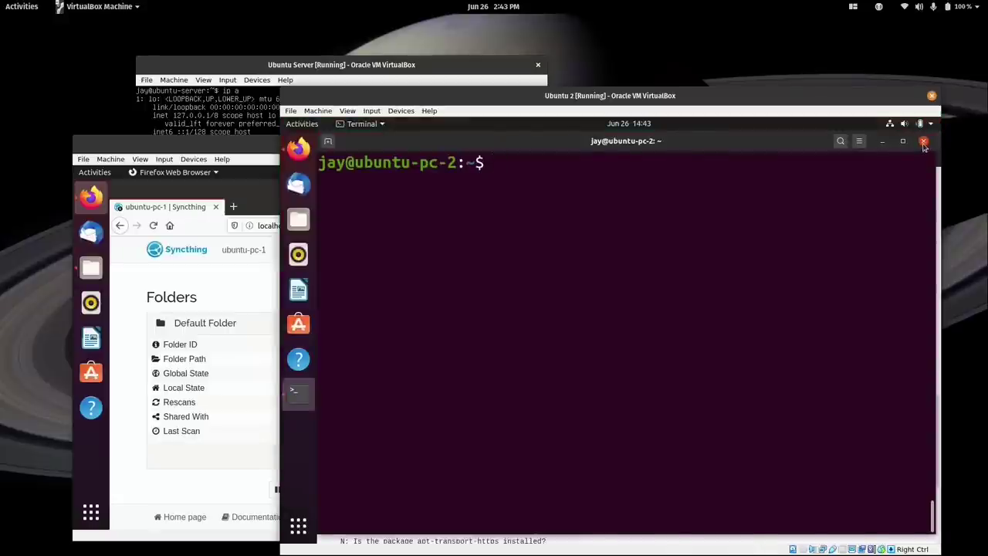
{"action": "left_click", "coordinate": [925, 145]}
{"action": "left_click", "coordinate": [422, 158]}
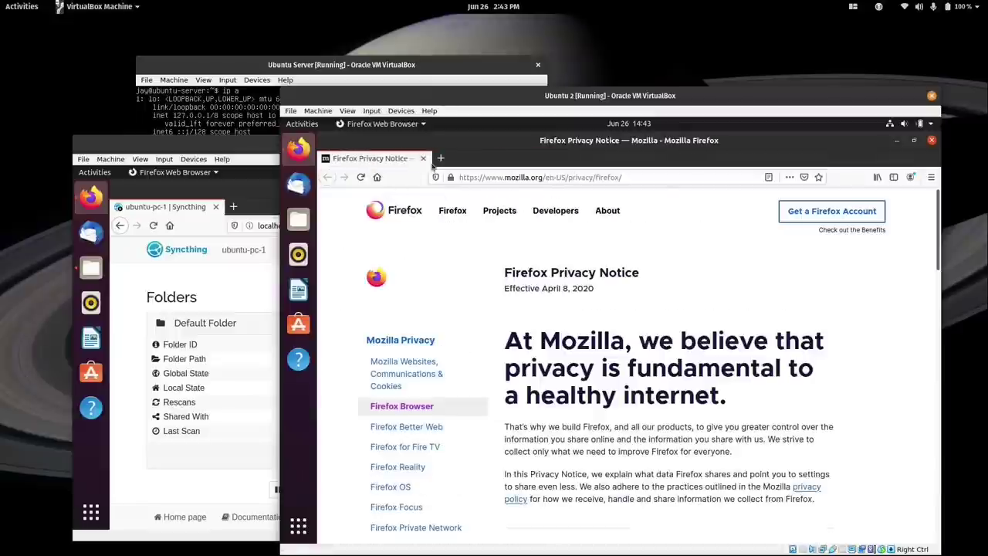
{"action": "left_click", "coordinate": [499, 177]}
{"action": "type", "text": "localh"}
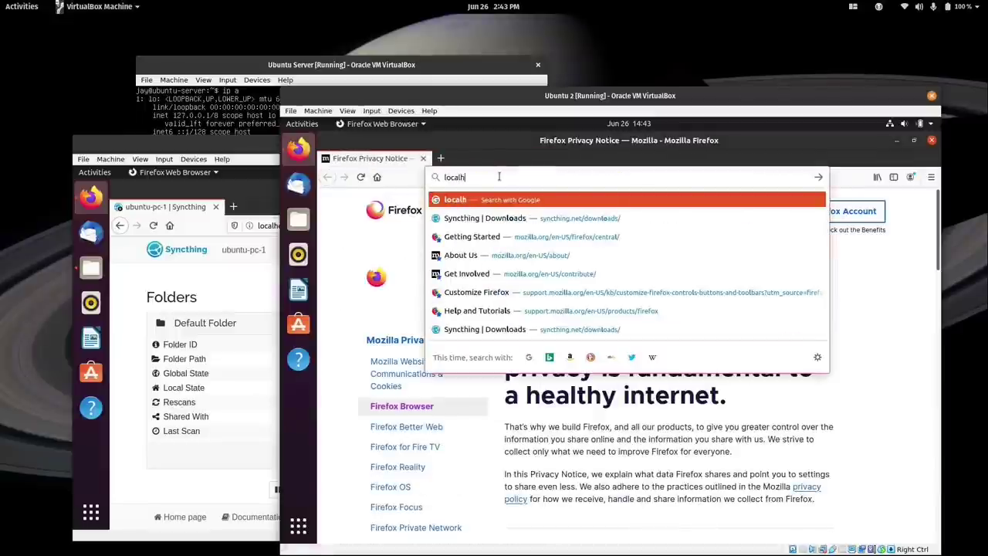
{"action": "type", "text": "ost:8384"}
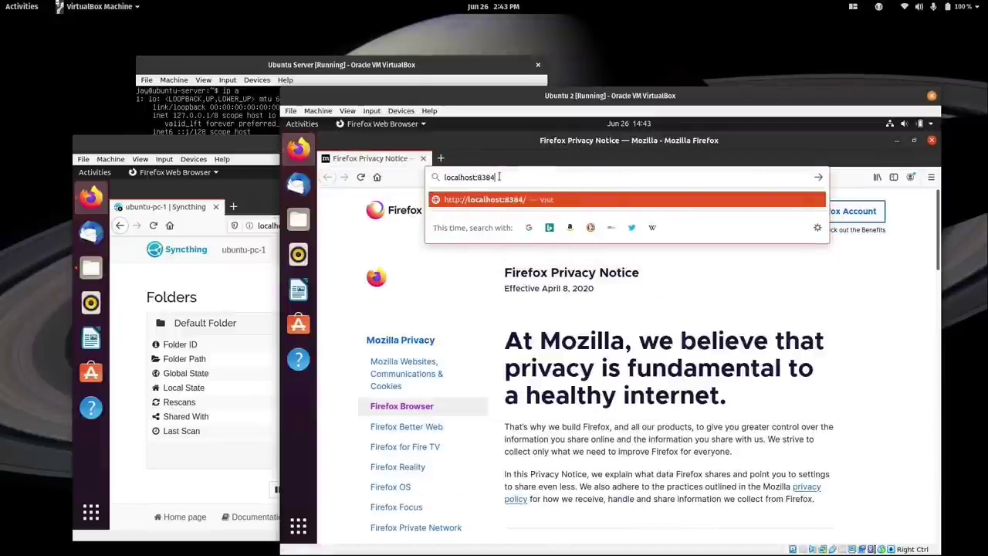
{"action": "key", "text": "Return"}
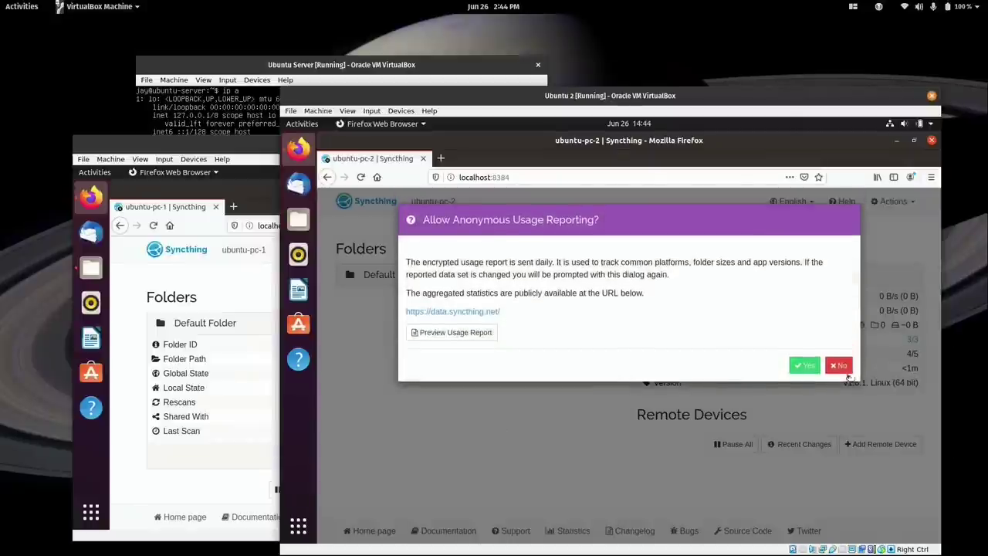
{"action": "left_click", "coordinate": [845, 368]}
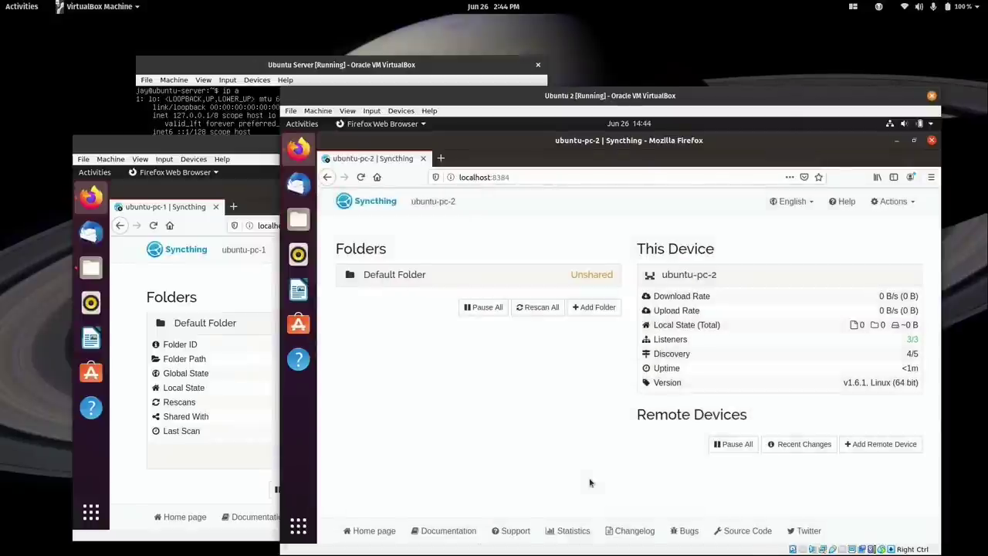
List the server's home directory with ls, which shows nothing.
{"action": "left_click", "coordinate": [417, 68]}
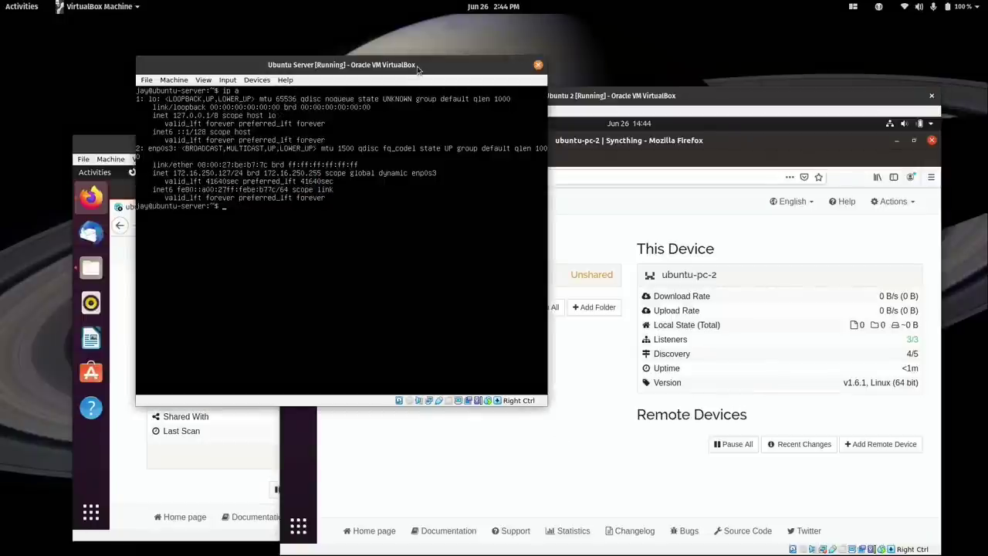
{"action": "type", "text": "ls"}
{"action": "key", "text": "Return"}
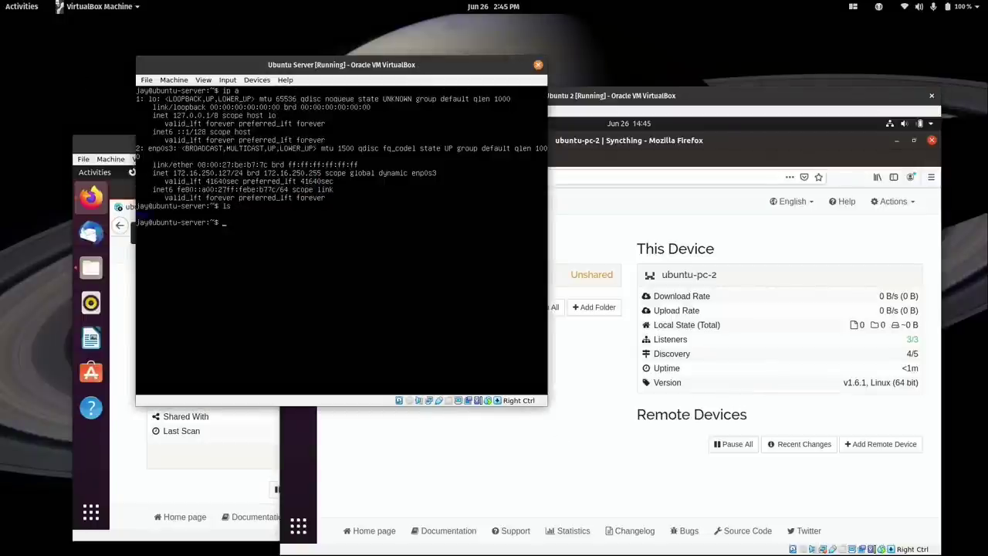
{"action": "key", "text": "F12"}
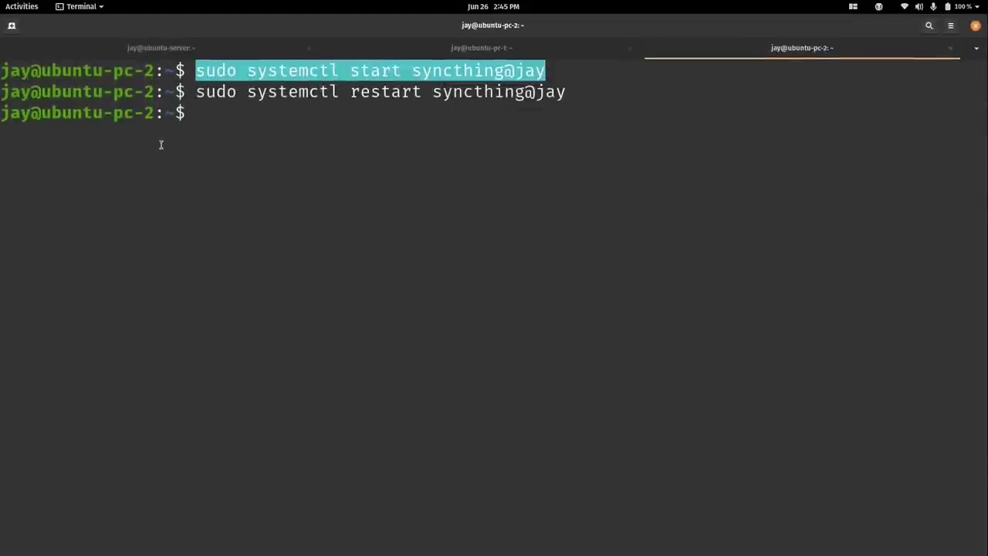
List the server's home folder with ls, showing only the Sync folder.
{"action": "left_click", "coordinate": [176, 49]}
{"action": "type", "text": "ls"}
{"action": "key", "text": "Return"}
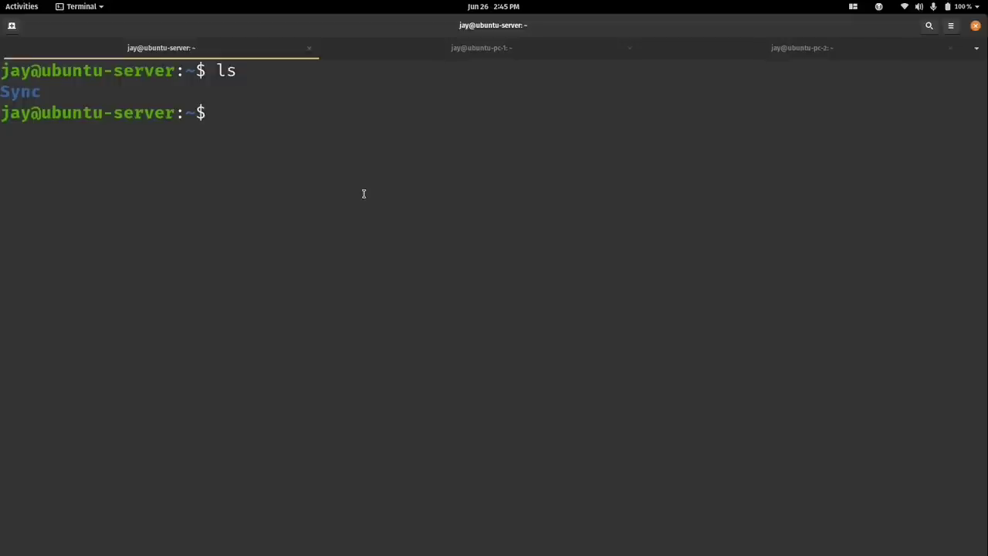
{"action": "key", "text": "super"}
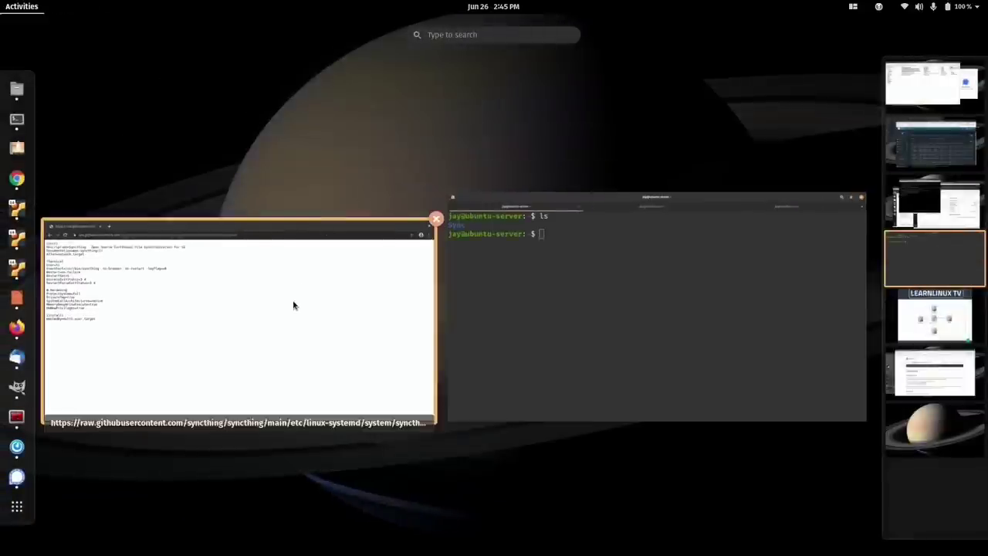
Load 172.16.250.127:8384 in Chrome, which refuses the connection.
{"action": "left_click", "coordinate": [293, 304]}
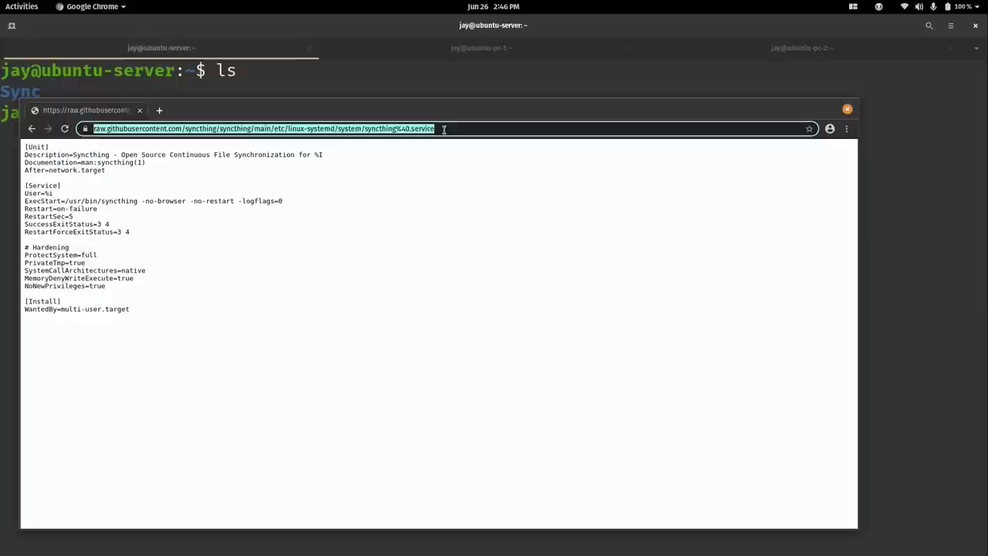
{"action": "key", "text": "End"}
{"action": "left_click_drag", "start_coordinate": [444, 129], "coordinate": [81, 129]}
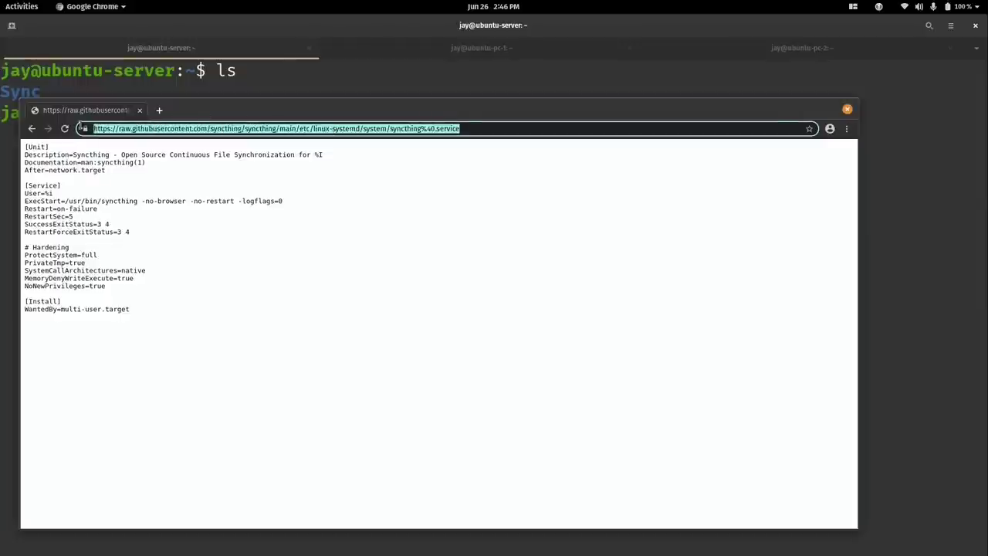
{"action": "key", "text": "BackSpace"}
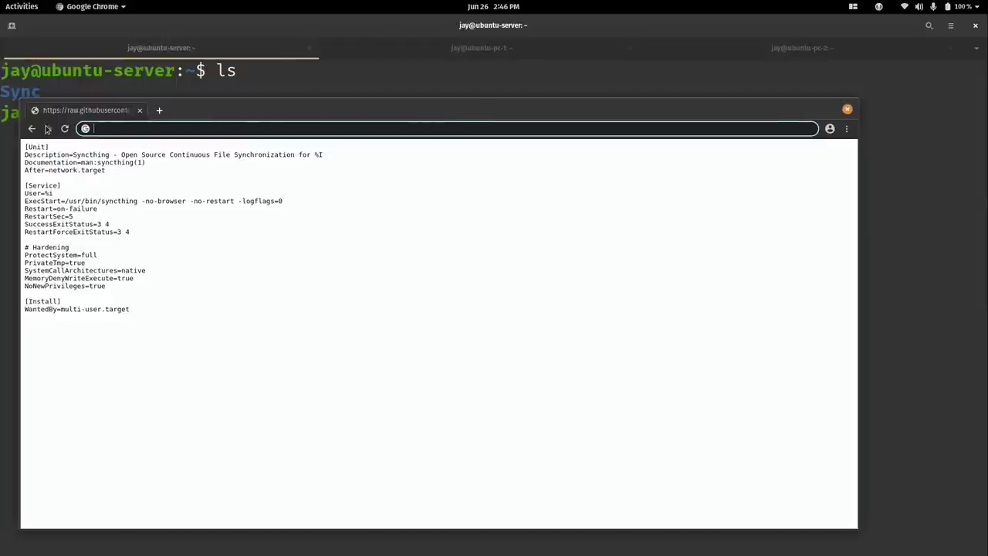
{"action": "type", "text": "172."}
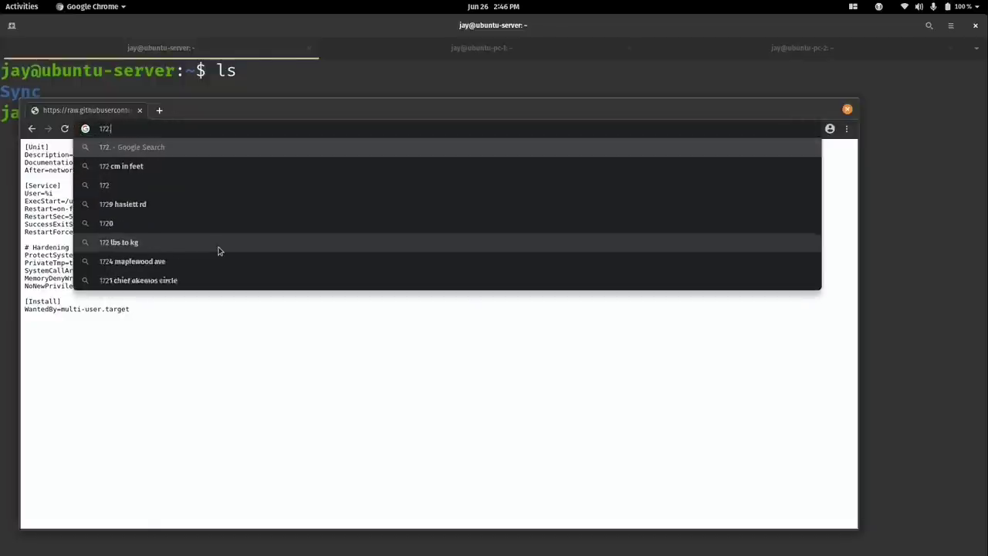
{"action": "type", "text": "16.250"}
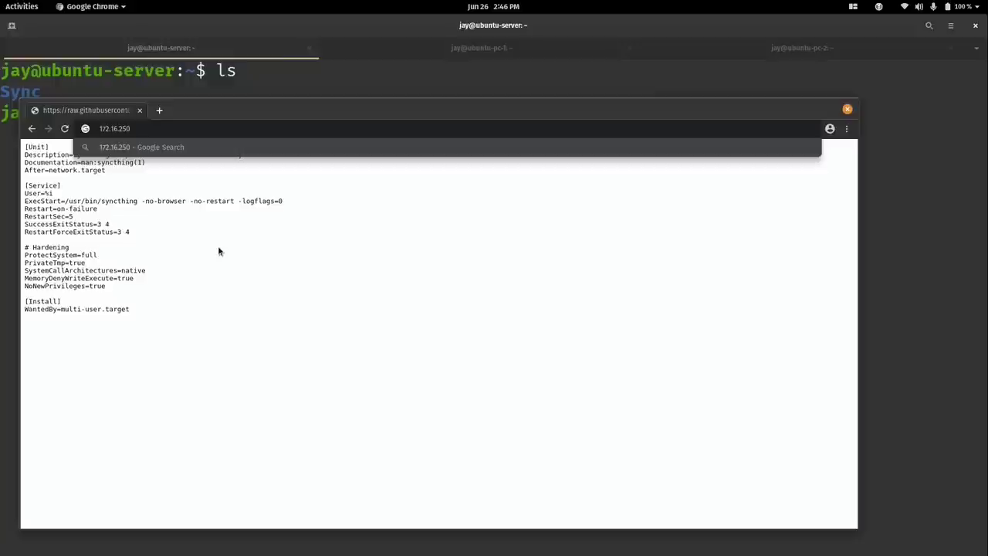
{"action": "type", "text": ".127"}
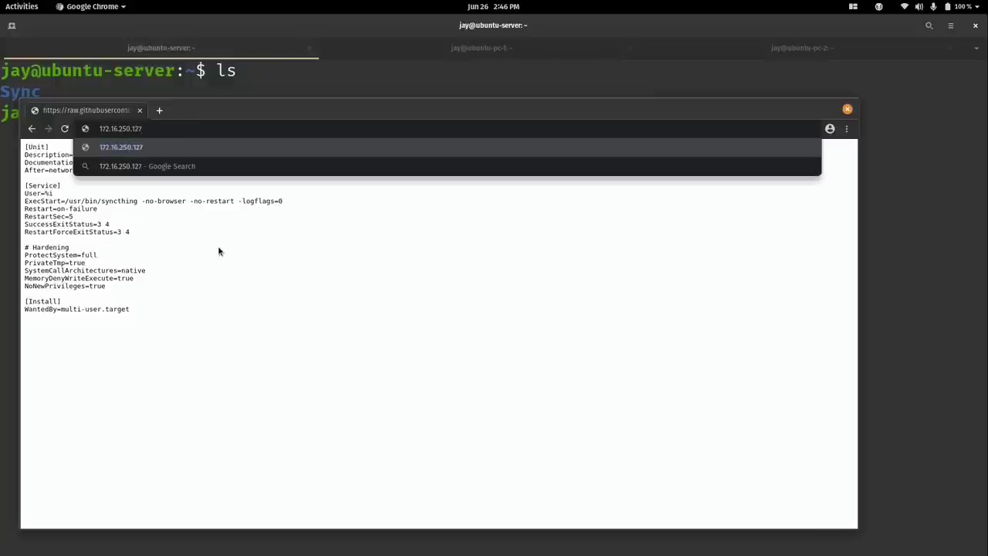
{"action": "type", "text": ":8384"}
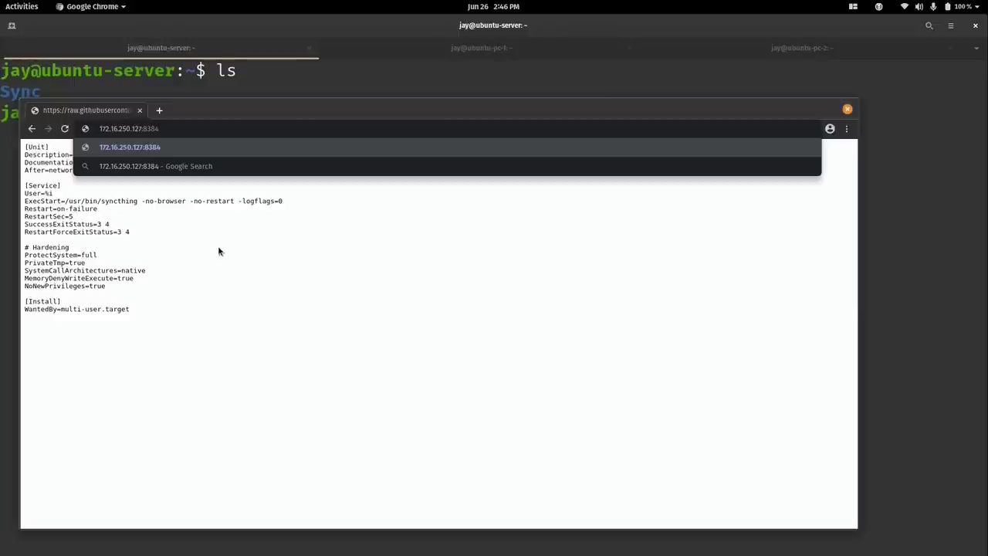
{"action": "key", "text": "Return"}
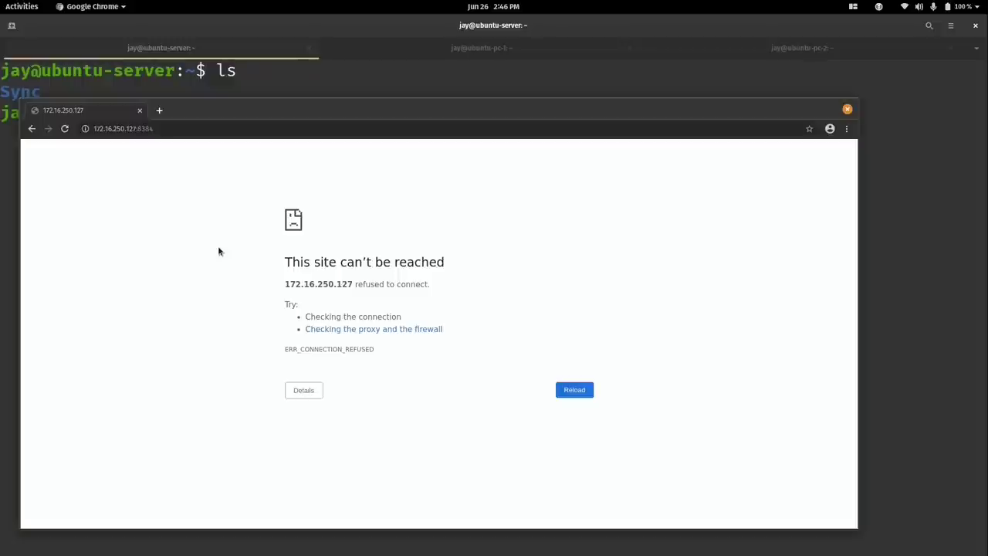
Clear the server terminal, move into ~/.config and list its contents.
{"action": "left_click", "coordinate": [260, 88]}
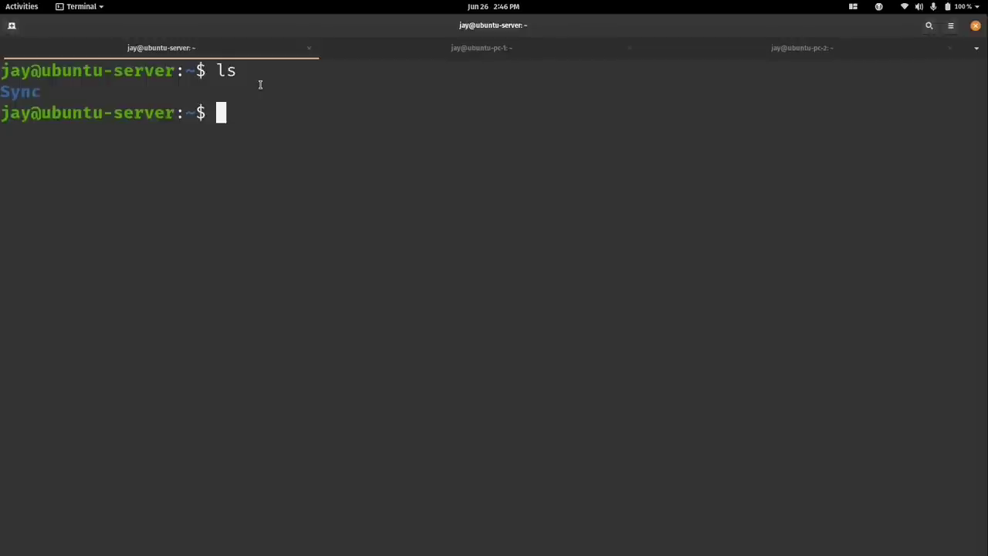
{"action": "key", "text": "ctrl+l"}
{"action": "type", "text": "cd ~/"}
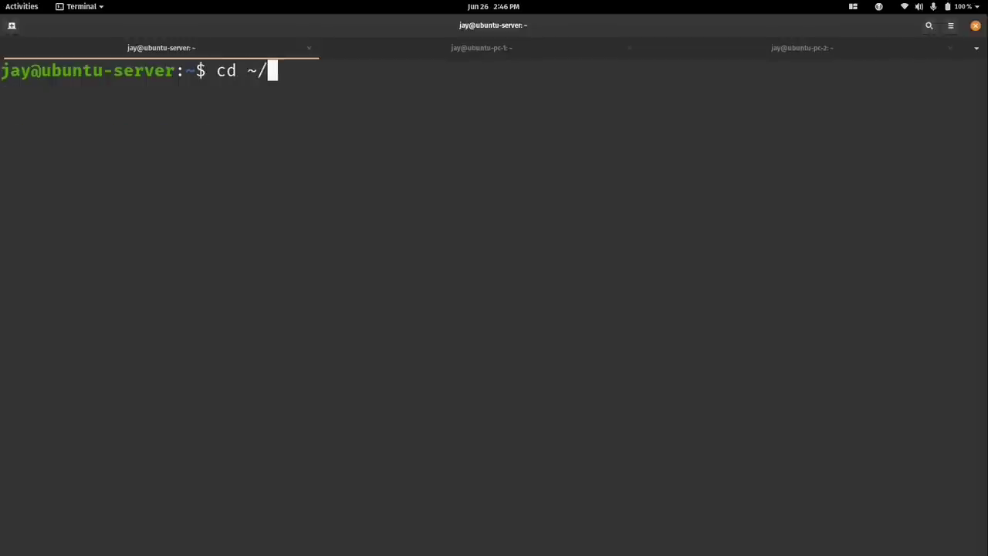
{"action": "type", "text": ".config"}
{"action": "key", "text": "Return"}
{"action": "type", "text": "ls"}
{"action": "key", "text": "Return"}
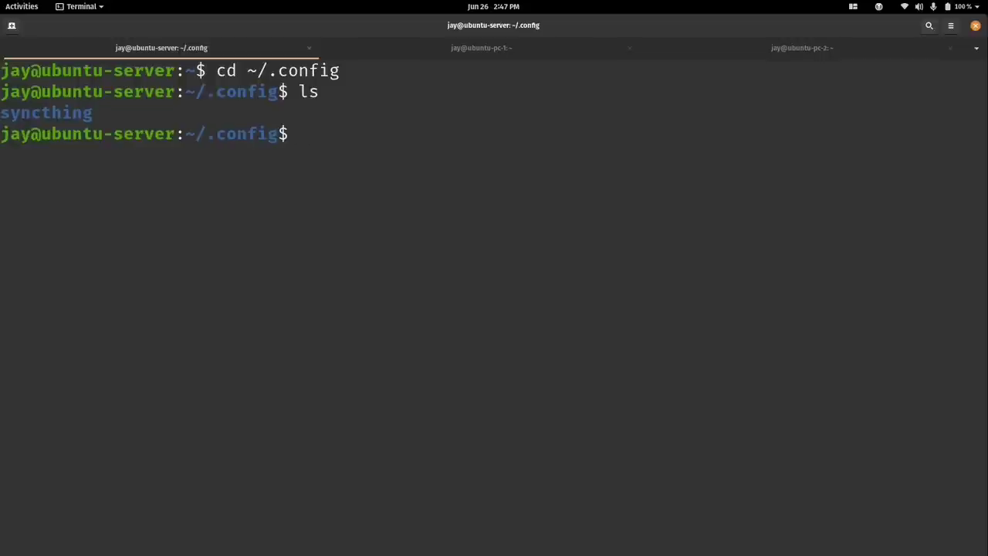
Enter the syncthing config folder, list its files and prepare 'nano config.xml'.
{"action": "type", "text": "cd syn"}
{"action": "key", "text": "Tab"}
{"action": "key", "text": "Return"}
{"action": "type", "text": "ls"}
{"action": "key", "text": "Return"}
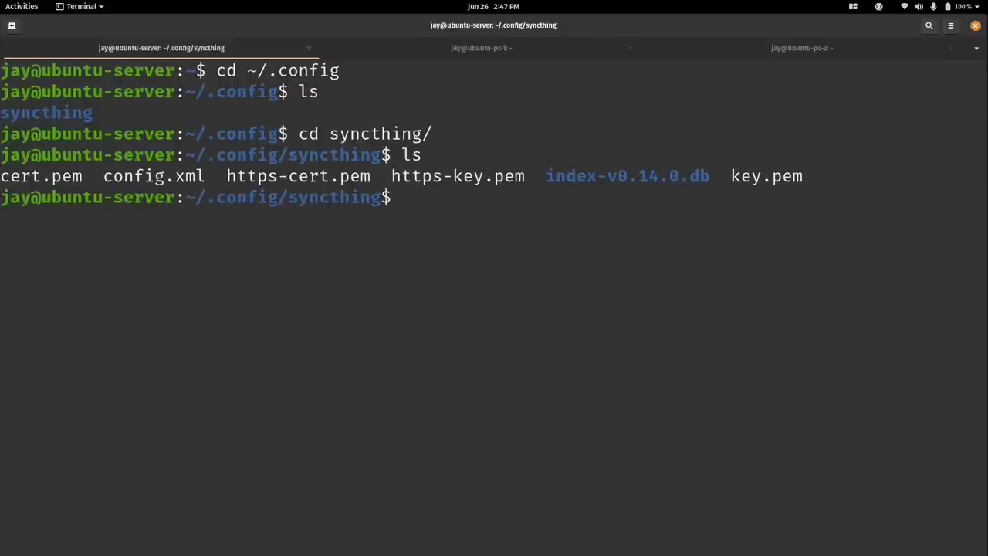
{"action": "type", "text": "nano con"}
{"action": "key", "text": "Tab"}
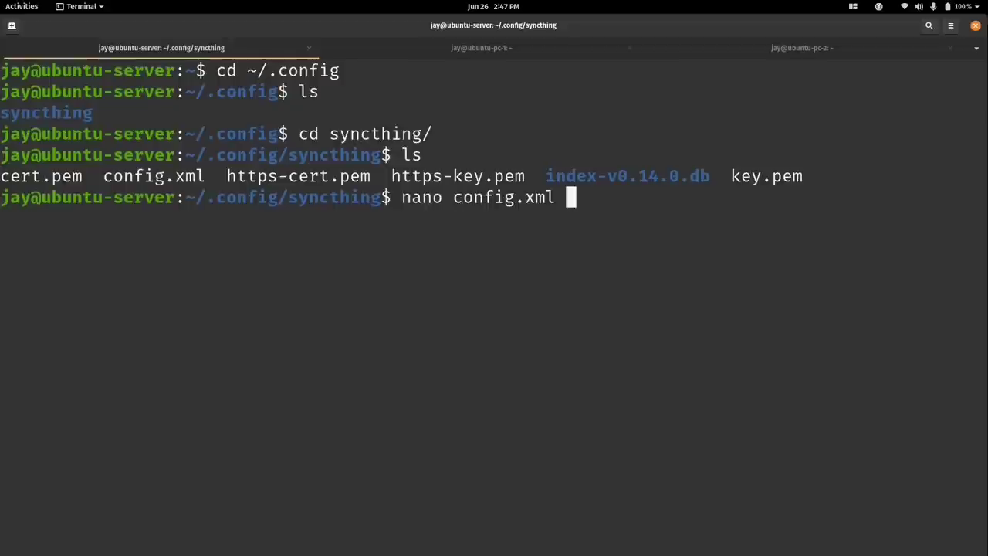
Open config.xml in nano and move to the gui address line.
{"action": "key", "text": "Return"}
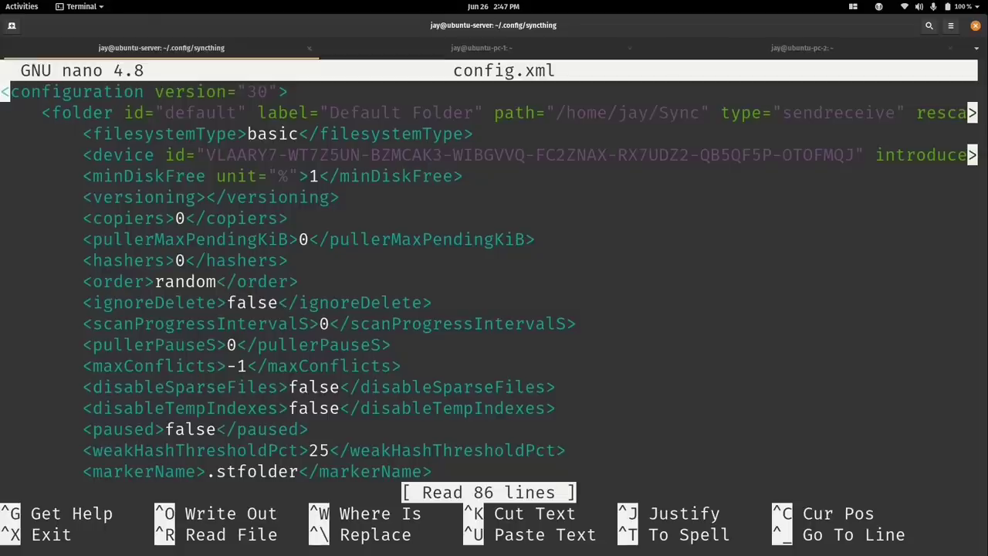
{"action": "key", "text": "Down"}
{"action": "key", "text": "Down"}
{"action": "key", "text": "Down"}
{"action": "key", "text": "Down"}
{"action": "key", "text": "Down"}
{"action": "key", "text": "Down"}
{"action": "key", "text": "Down"}
{"action": "key", "text": "Down"}
{"action": "key", "text": "Down"}
{"action": "key", "text": "Down"}
{"action": "key", "text": "Down"}
{"action": "key", "text": "Down"}
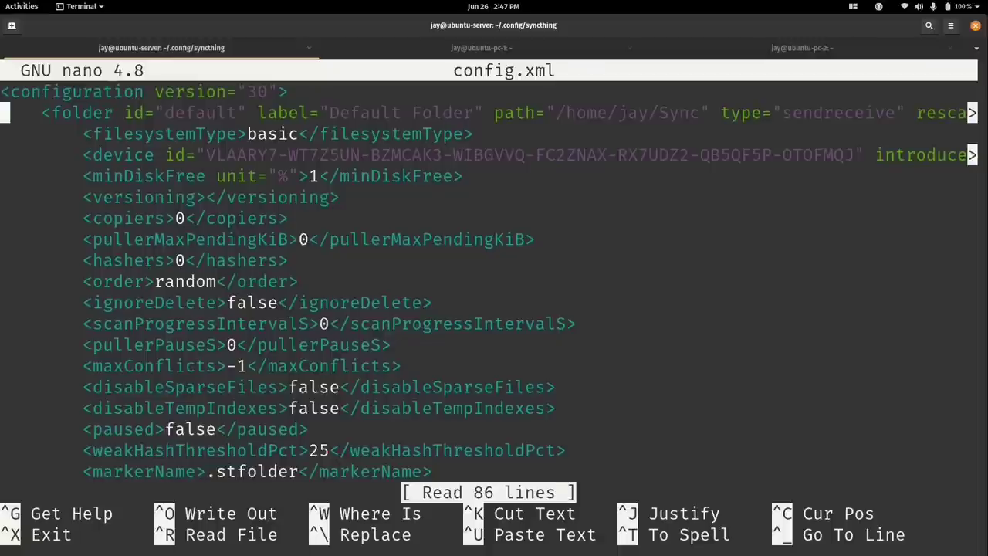
{"action": "key", "text": "Down"}
{"action": "key", "text": "Down"}
{"action": "key", "text": "Down"}
{"action": "key", "text": "Down"}
{"action": "key", "text": "Down"}
{"action": "key", "text": "Down"}
{"action": "key", "text": "Down"}
{"action": "key", "text": "Down"}
{"action": "key", "text": "Down"}
{"action": "key", "text": "Down"}
{"action": "key", "text": "Down"}
{"action": "key", "text": "Down"}
{"action": "key", "text": "Down"}
{"action": "key", "text": "Down"}
{"action": "key", "text": "Down"}
{"action": "key", "text": "Down"}
{"action": "key", "text": "Down"}
{"action": "key", "text": "Down"}
{"action": "key", "text": "Down"}
{"action": "key", "text": "Down"}
{"action": "key", "text": "Down"}
{"action": "key", "text": "Down"}
{"action": "key", "text": "Down"}
{"action": "key", "text": "Down"}
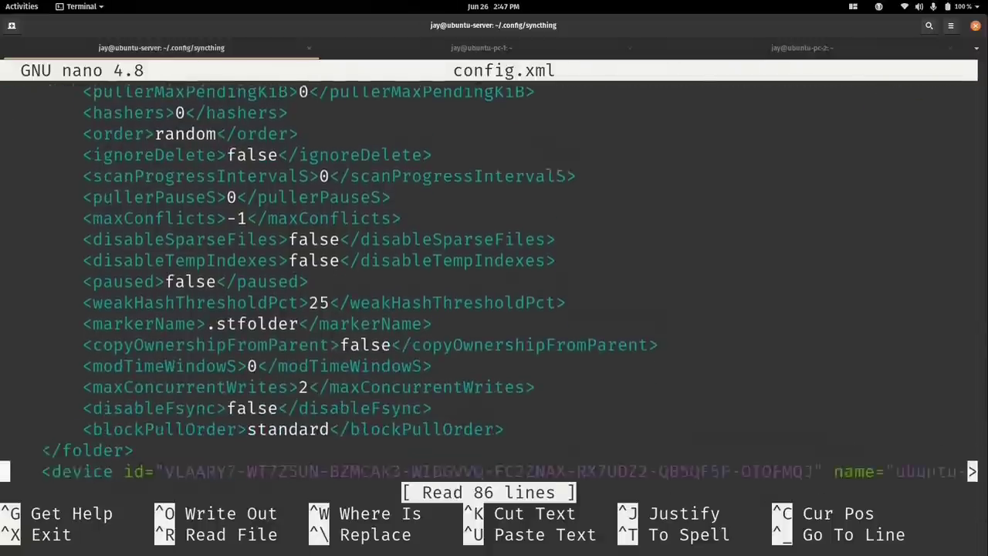
{"action": "key", "text": "Down"}
{"action": "key", "text": "Down"}
{"action": "key", "text": "Down"}
{"action": "key", "text": "Down"}
{"action": "key", "text": "Down"}
{"action": "key", "text": "Down"}
{"action": "key", "text": "Down"}
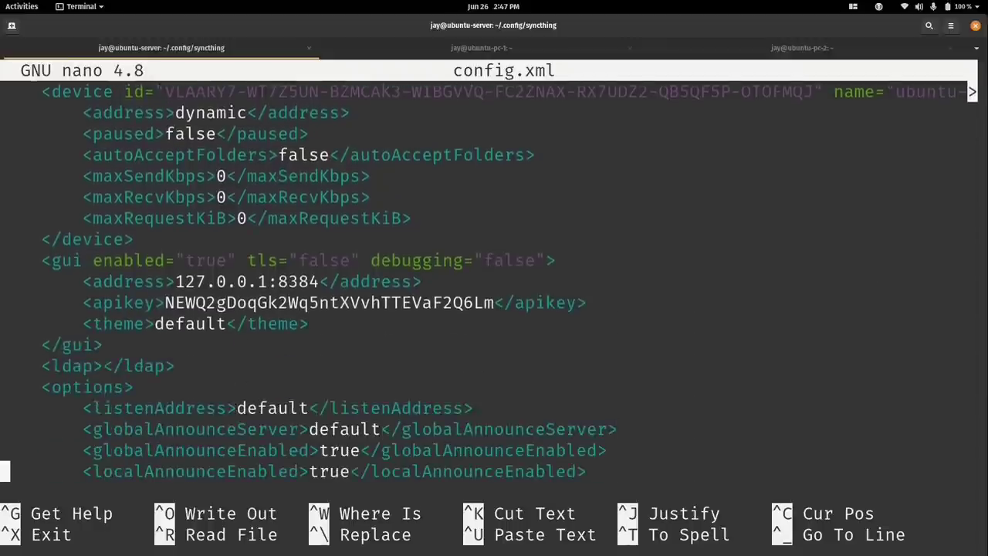
{"action": "key", "text": "Up"}
{"action": "key", "text": "Up"}
{"action": "key", "text": "Up"}
{"action": "key", "text": "Up"}
{"action": "key", "text": "Up"}
{"action": "key", "text": "Up"}
{"action": "key", "text": "Up"}
{"action": "key", "text": "Up"}
{"action": "key", "text": "Up"}
{"action": "key", "text": "Right"}
{"action": "key", "text": "Right"}
{"action": "key", "text": "Right"}
{"action": "key", "text": "Right"}
{"action": "key", "text": "Right"}
{"action": "key", "text": "Right"}
{"action": "key", "text": "Right"}
{"action": "key", "text": "Right"}
{"action": "key", "text": "Right"}
{"action": "key", "text": "Right"}
{"action": "key", "text": "Right"}
{"action": "key", "text": "Right"}
{"action": "key", "text": "Right"}
{"action": "key", "text": "Right"}
{"action": "key", "text": "Right"}
{"action": "key", "text": "Right"}
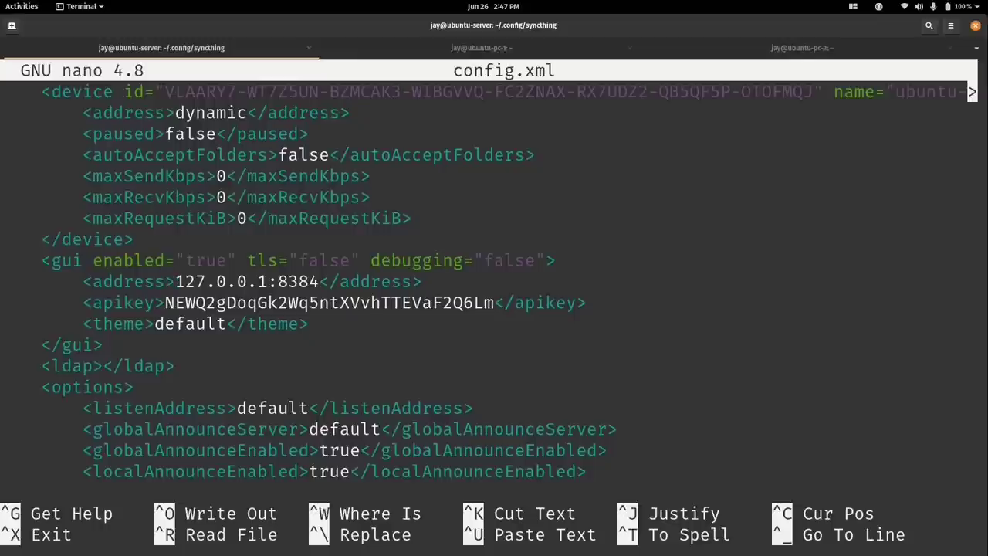
{"action": "key", "text": "Right"}
{"action": "key", "text": "Right"}
{"action": "key", "text": "Right"}
{"action": "key", "text": "Right"}
Change the GUI address from 127.0.0.1 to 0.0.0.0, save config.xml and exit nano.
{"action": "key", "text": "BackSpace"}
{"action": "key", "text": "BackSpace"}
{"action": "key", "text": "BackSpace"}
{"action": "type", "text": "0"}
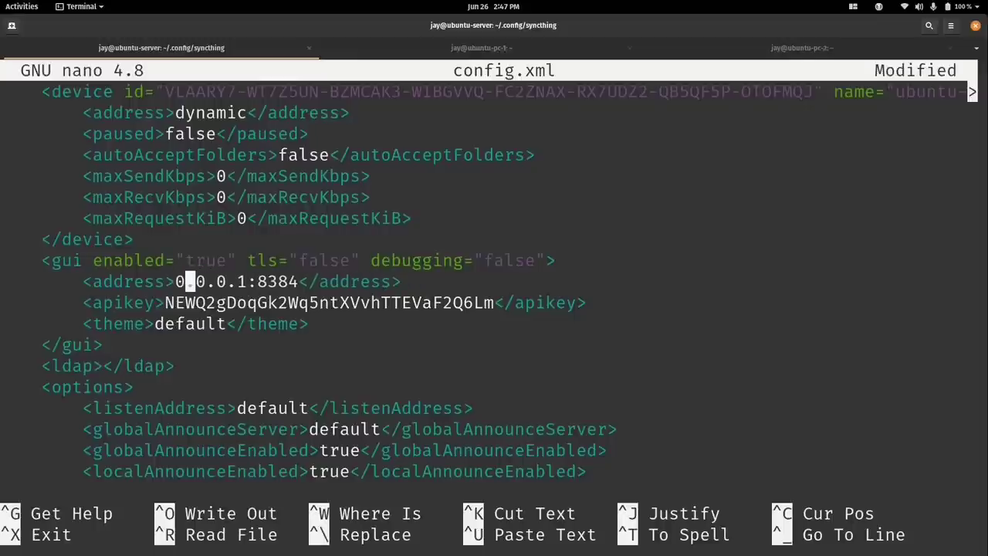
{"action": "key", "text": "Right"}
{"action": "key", "text": "Right"}
{"action": "key", "text": "Right"}
{"action": "key", "text": "Right"}
{"action": "key", "text": "Right"}
{"action": "key", "text": "Right"}
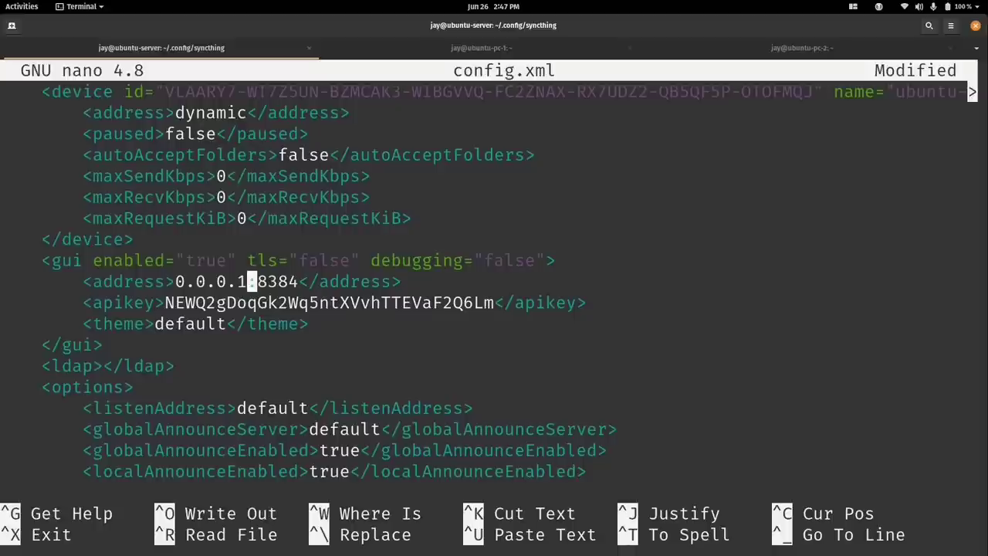
{"action": "key", "text": "BackSpace"}
{"action": "type", "text": "0"}
{"action": "key", "text": "ctrl+o"}
{"action": "key", "text": "Return"}
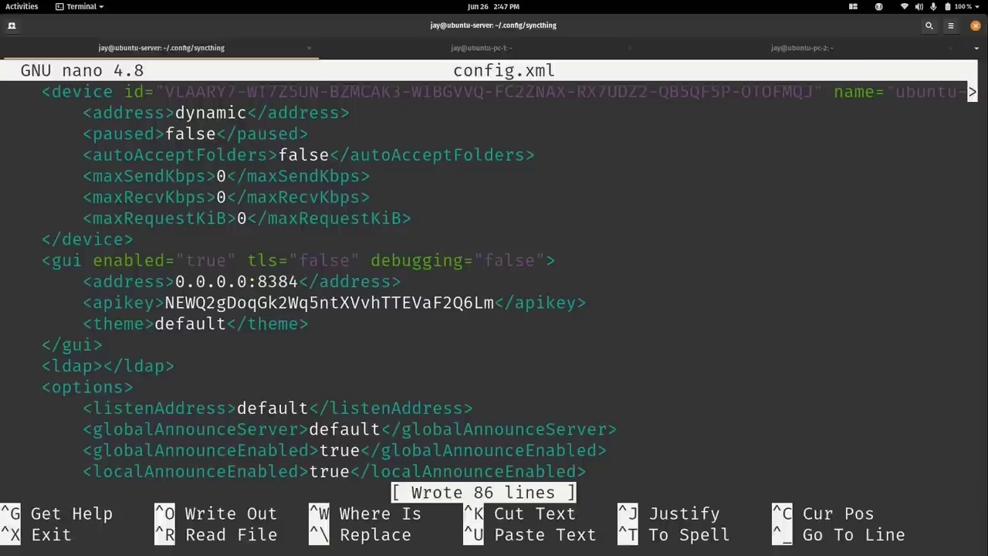
{"action": "key", "text": "ctrl+x"}
Return home and restart the Syncthing service with sudo systemctl restart.
{"action": "type", "text": "d "}
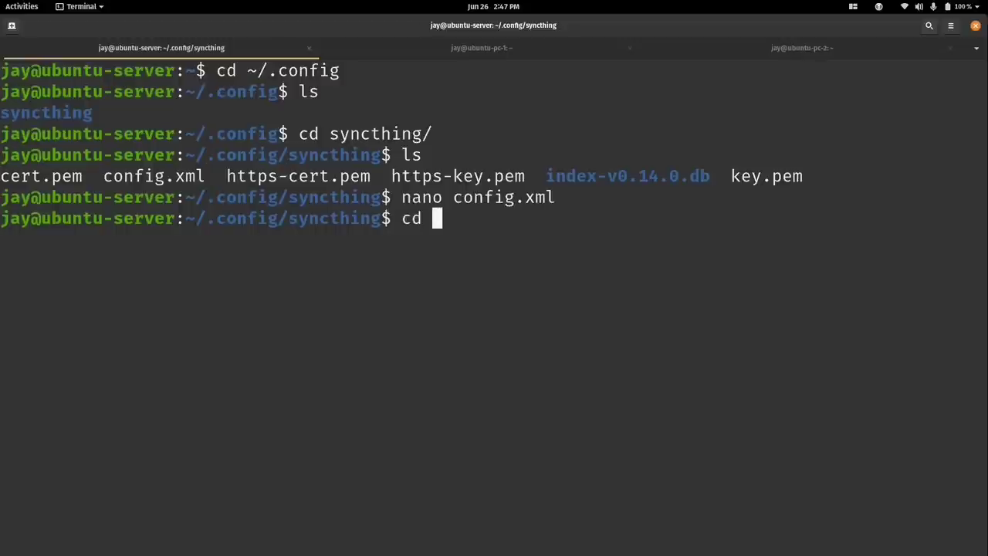
{"action": "type", "text": "~"}
{"action": "key", "text": "Return"}
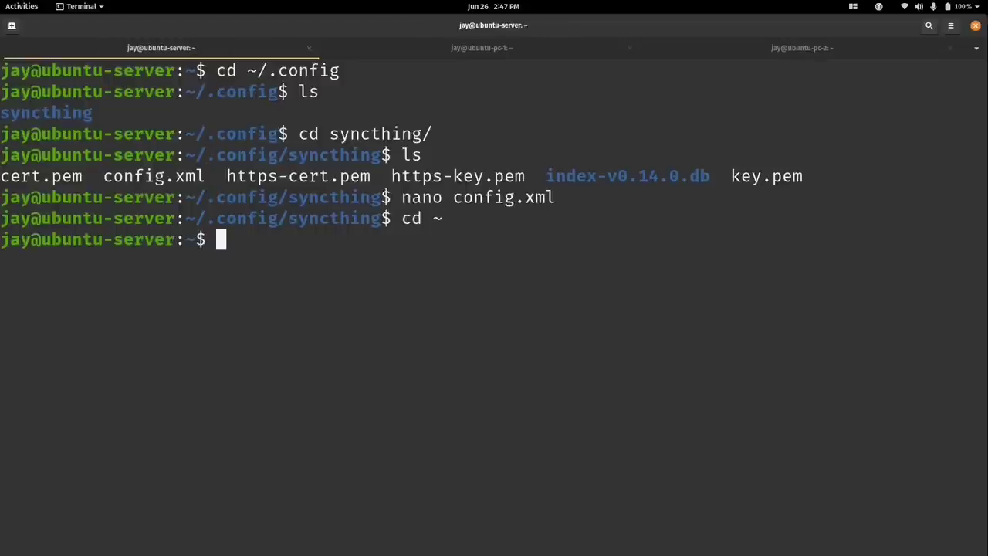
{"action": "key", "text": "ctrl+l"}
{"action": "type", "text": "s"}
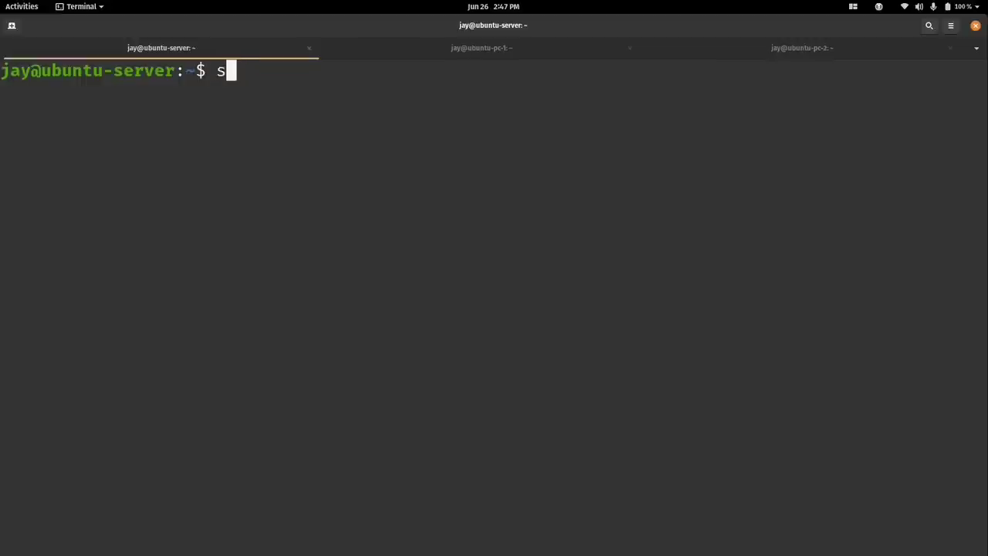
{"action": "type", "text": "udo systemctl res"}
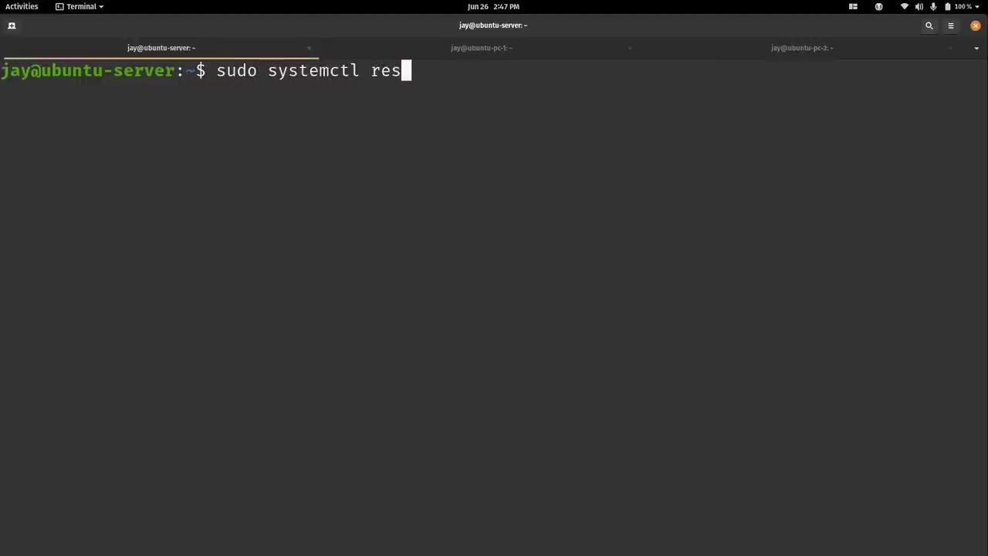
{"action": "type", "text": "tart syncthing"}
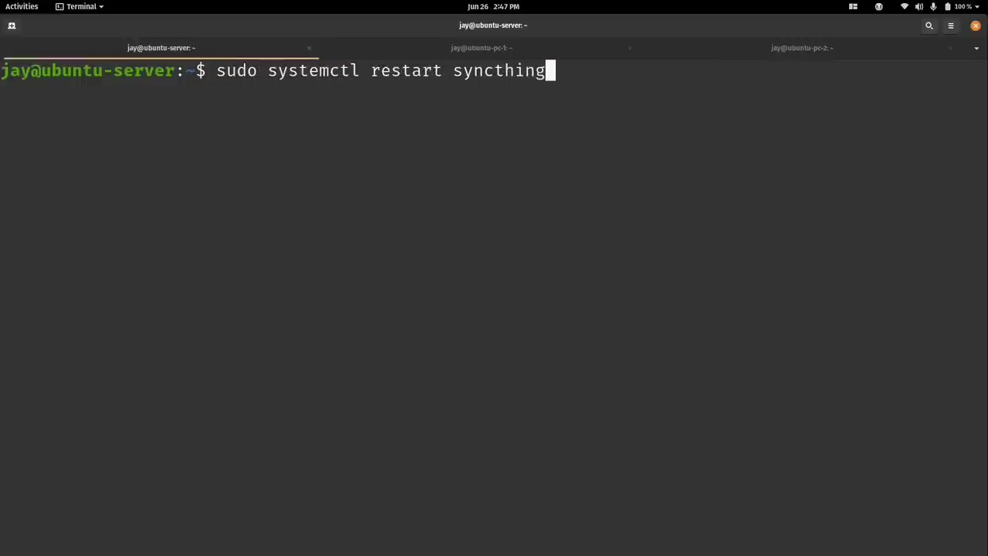
{"action": "type", "text": "@jay"}
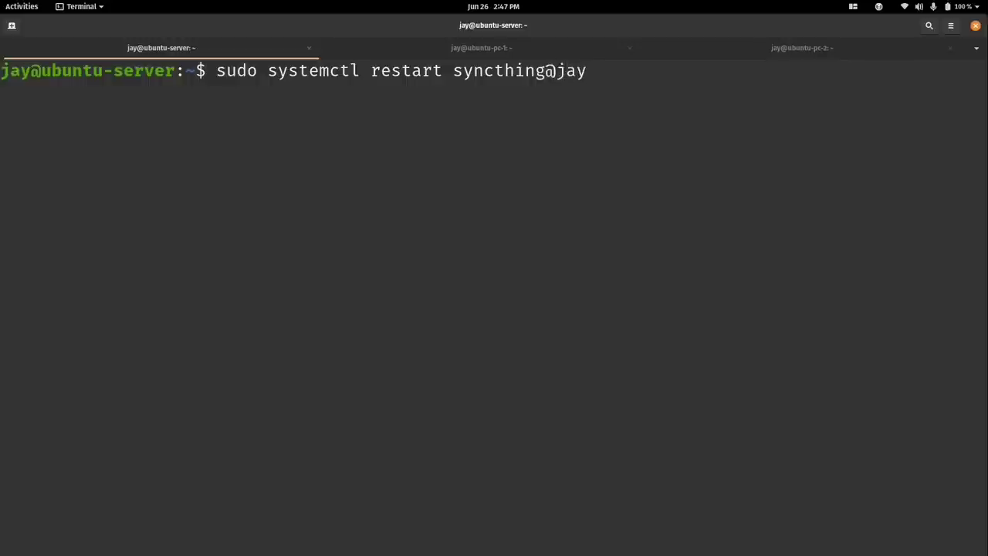
{"action": "key", "text": "Return"}
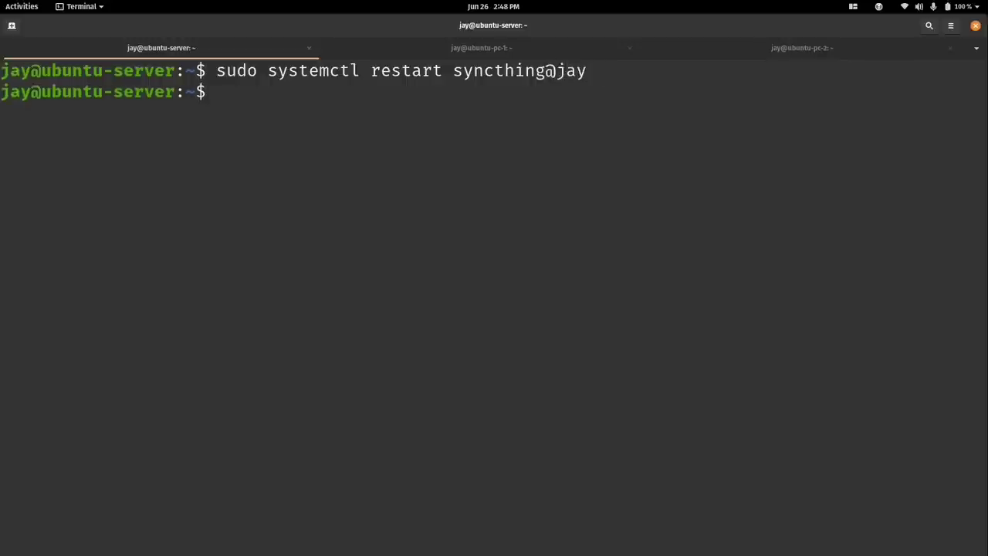
{"action": "key", "text": "super"}
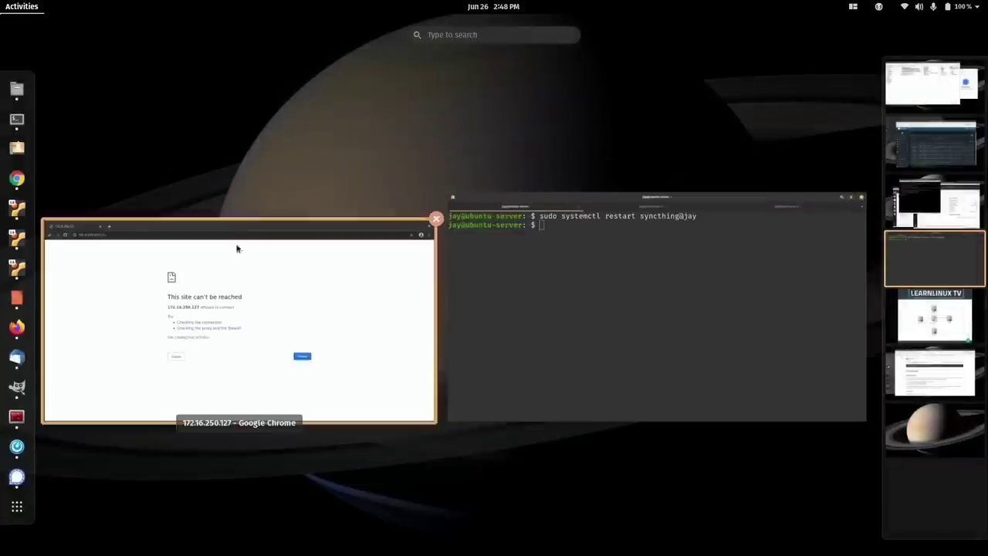
Reload 172.16.250.127:8384 to reach the server's Syncthing dashboard and decline usage reporting.
{"action": "left_click", "coordinate": [237, 248]}
{"action": "key", "text": "ctrl+r"}
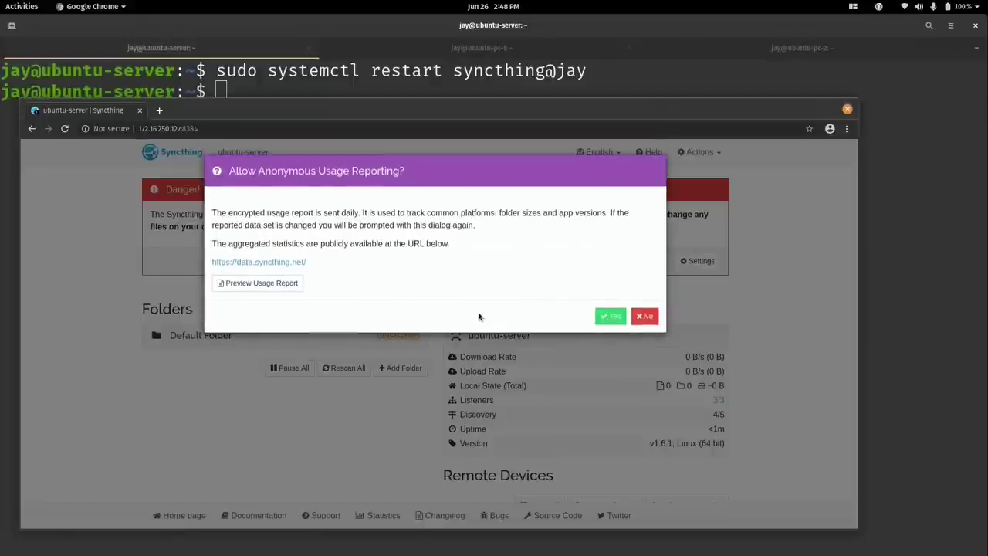
{"action": "left_click", "coordinate": [652, 317]}
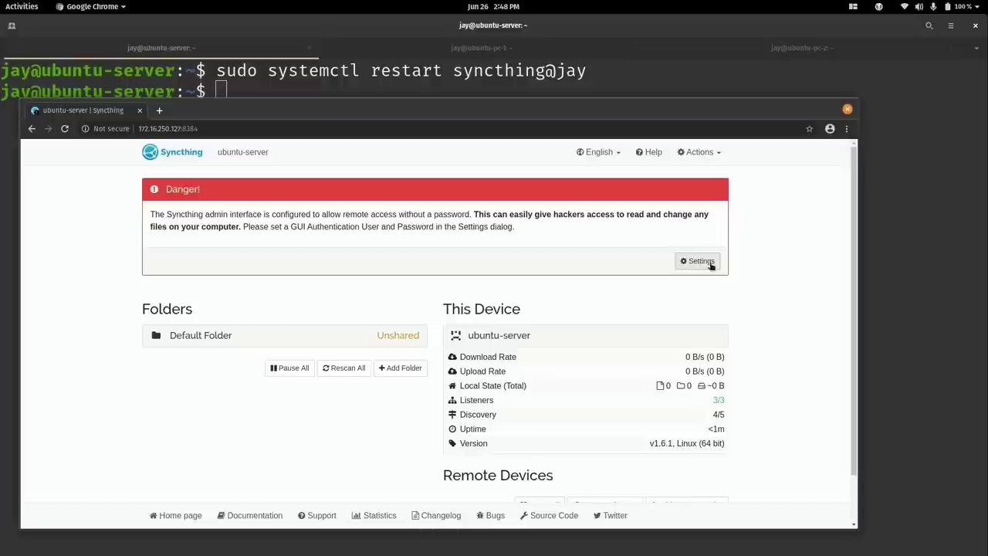
Set a GUI login user name and password, untick Start Browser, and save.
{"action": "left_click", "coordinate": [711, 265]}
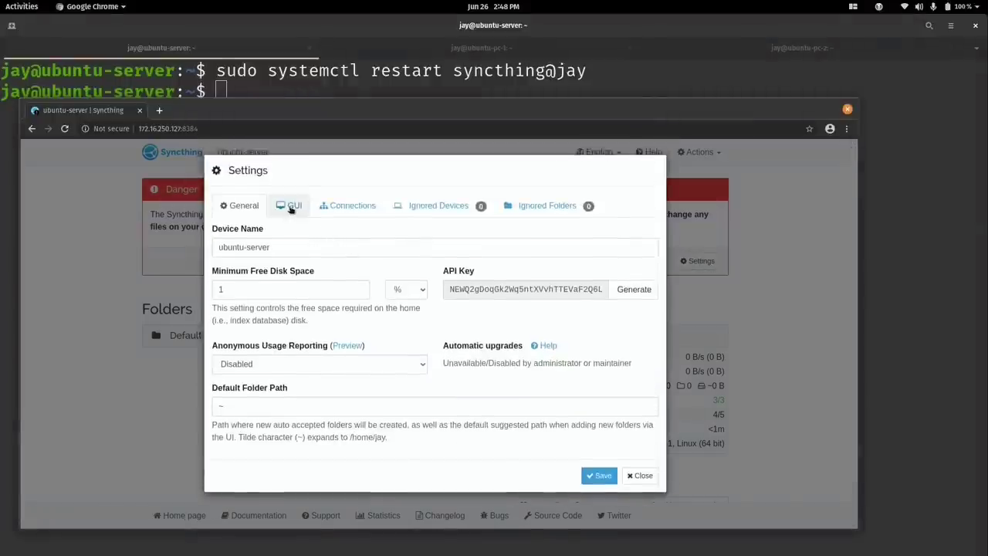
{"action": "left_click", "coordinate": [291, 207]}
{"action": "left_click", "coordinate": [305, 289]}
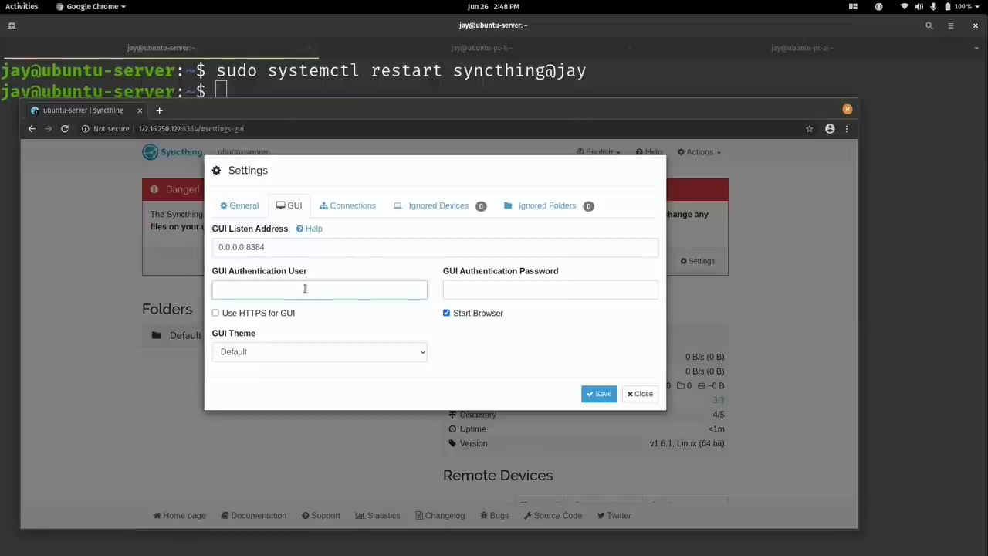
{"action": "type", "text": "jay"}
{"action": "left_click", "coordinate": [485, 287]}
{"action": "type", "text": "****"}
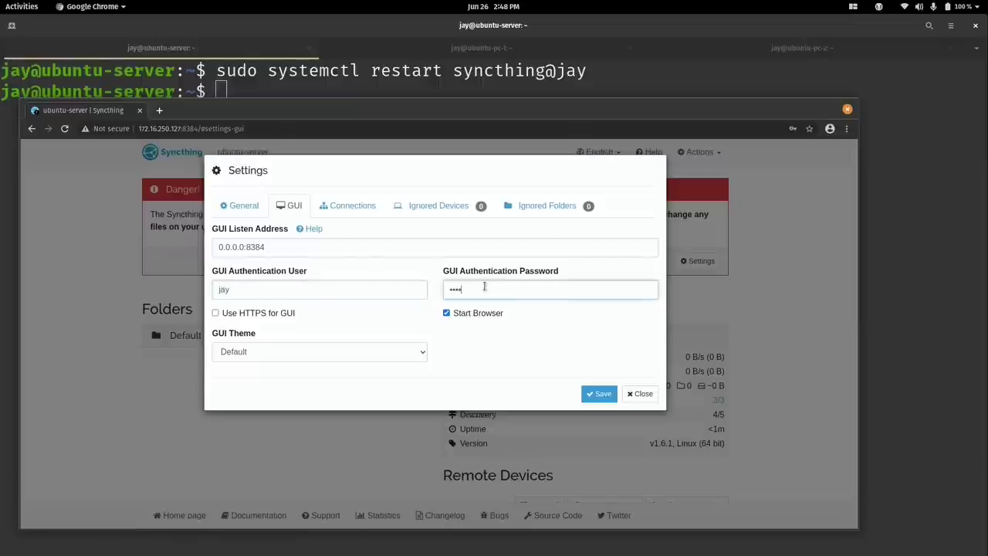
{"action": "type", "text": "***"}
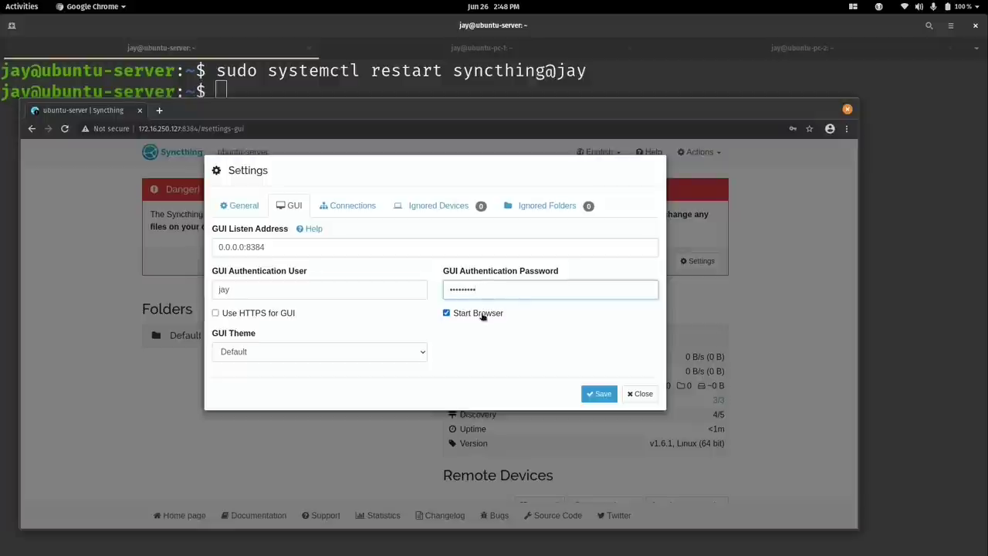
{"action": "left_click", "coordinate": [480, 314]}
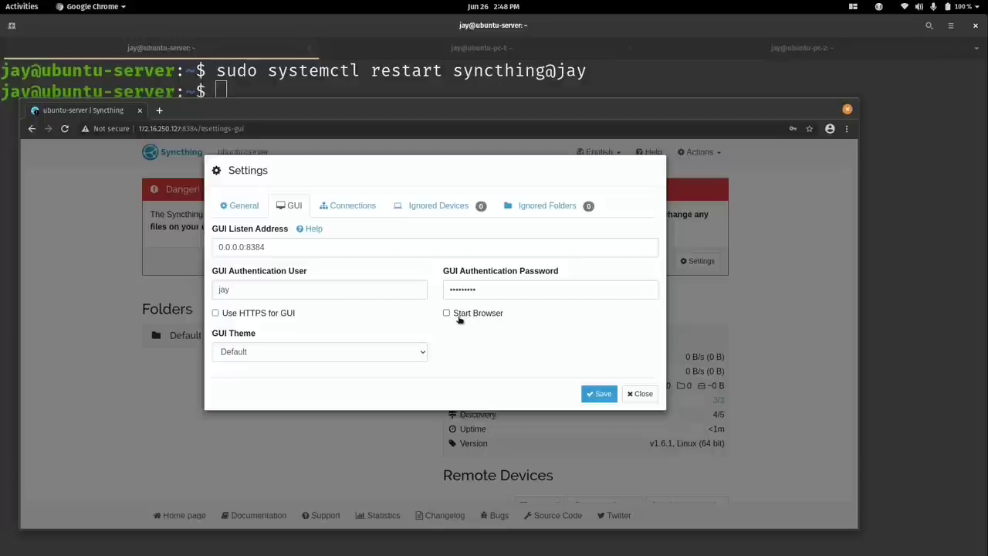
{"action": "left_click", "coordinate": [601, 394]}
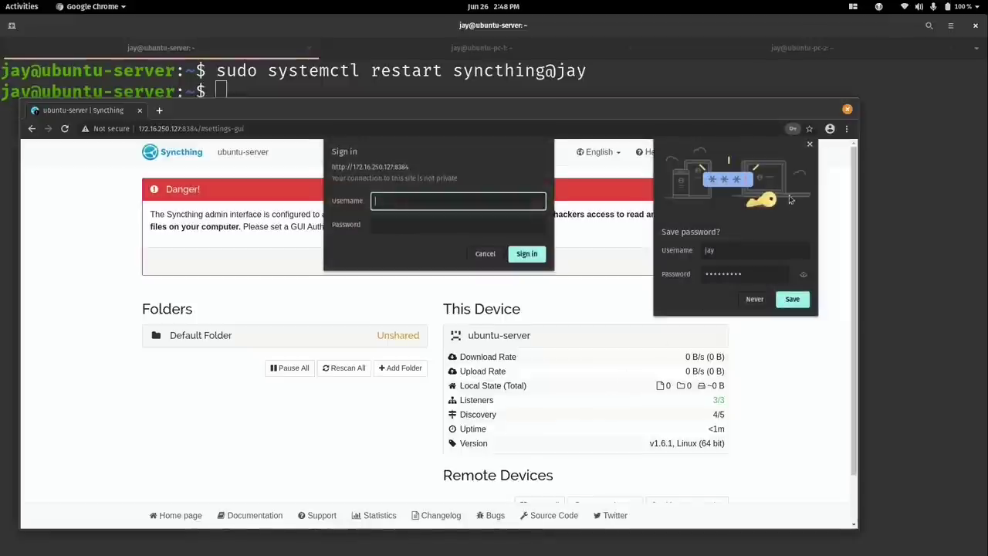
Sign in to the server's Syncthing interface with the GUI credentials, then go to the ubuntu-pc-1 terminal.
{"action": "left_click", "coordinate": [810, 145]}
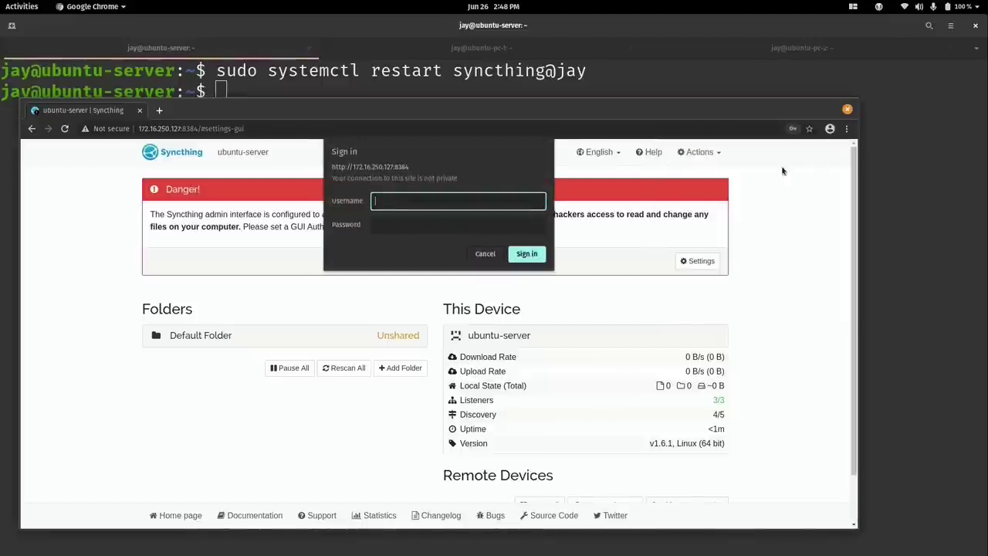
{"action": "type", "text": "jay"}
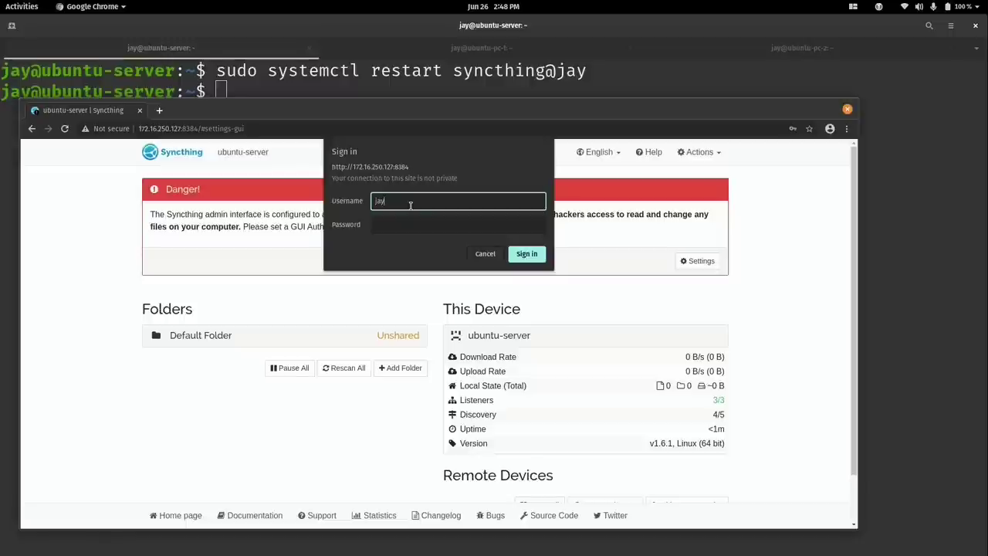
{"action": "key", "text": "Tab"}
{"action": "type", "text": "•"}
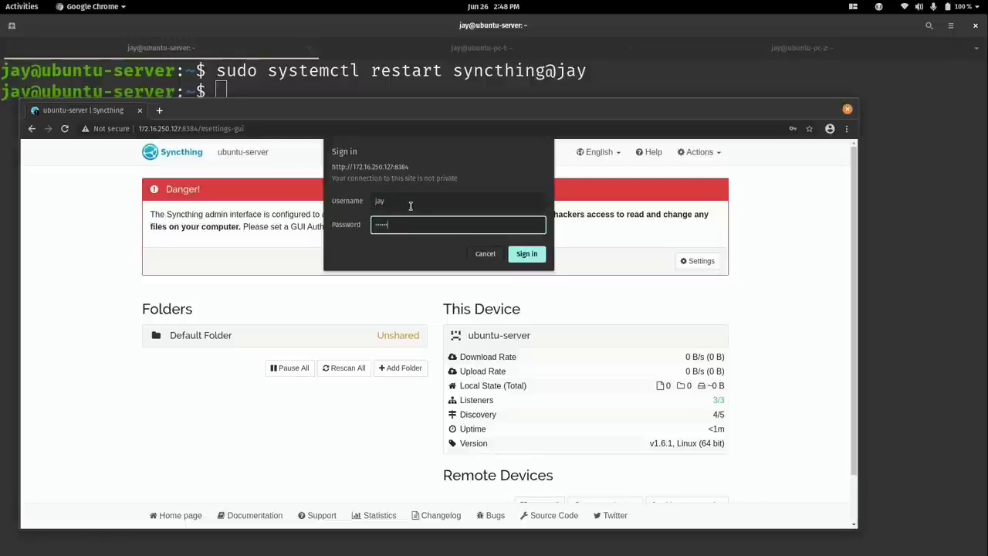
{"action": "key", "text": "Return"}
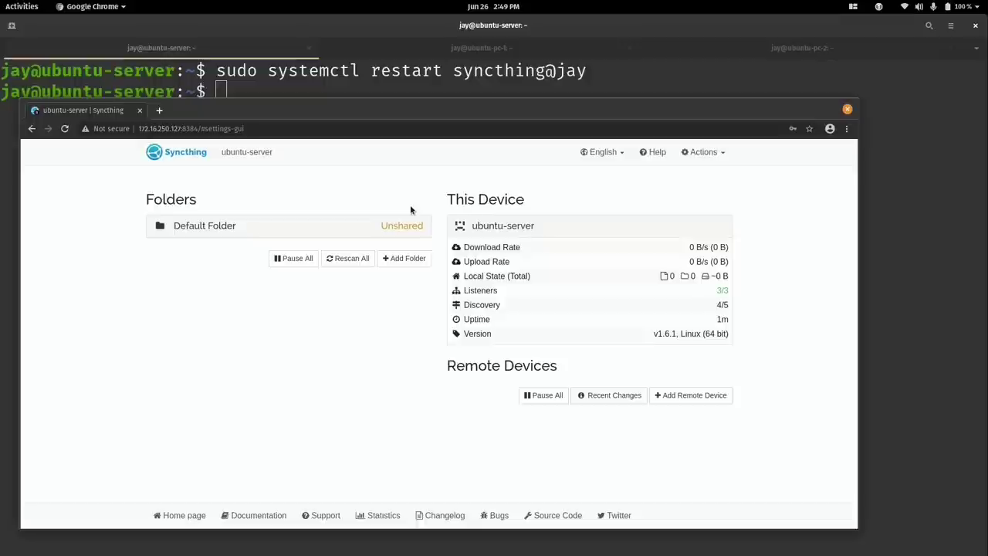
{"action": "left_click", "coordinate": [454, 48]}
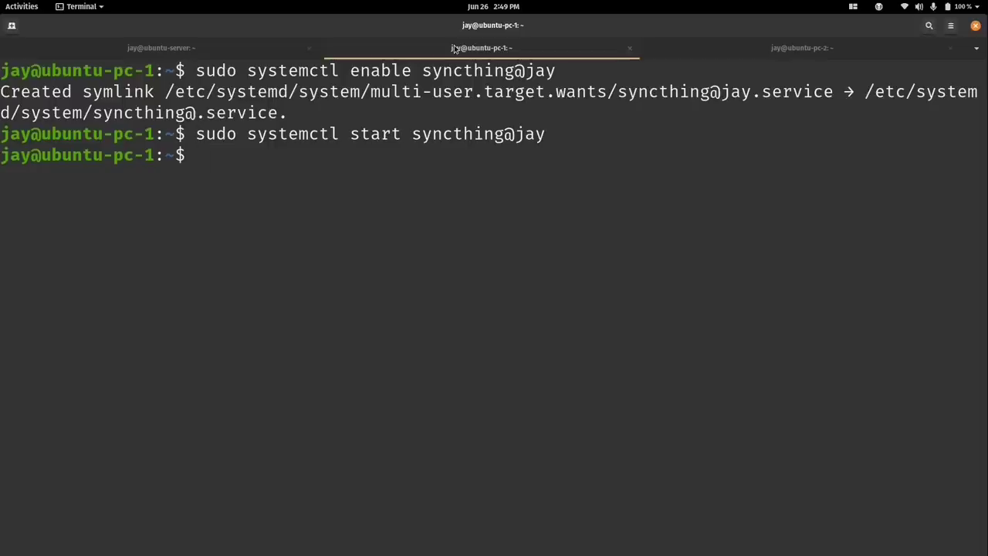
Clear the terminal and bring the Chrome Syncthing window back to the front.
{"action": "key", "text": "ctrl+l"}
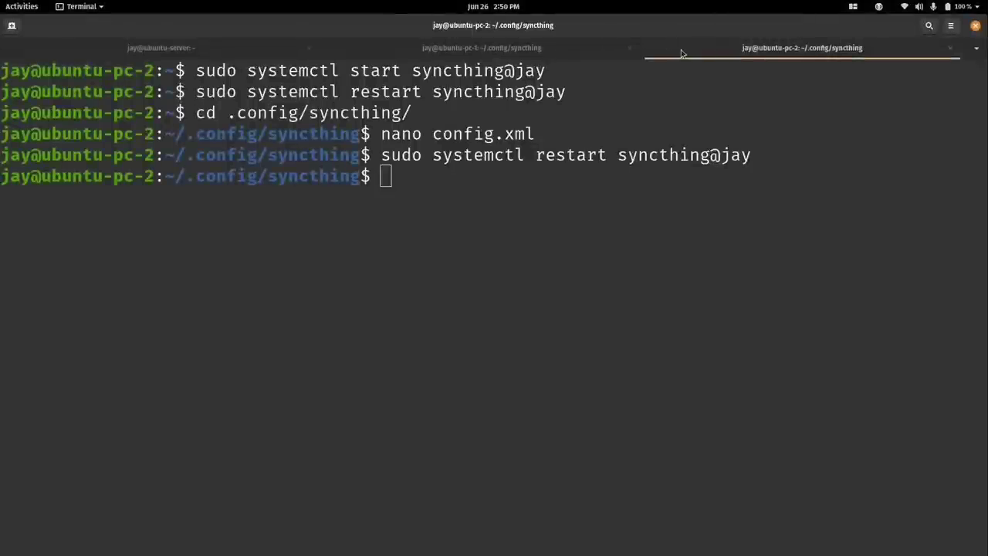
{"action": "key", "text": "super"}
{"action": "left_click", "coordinate": [365, 314]}
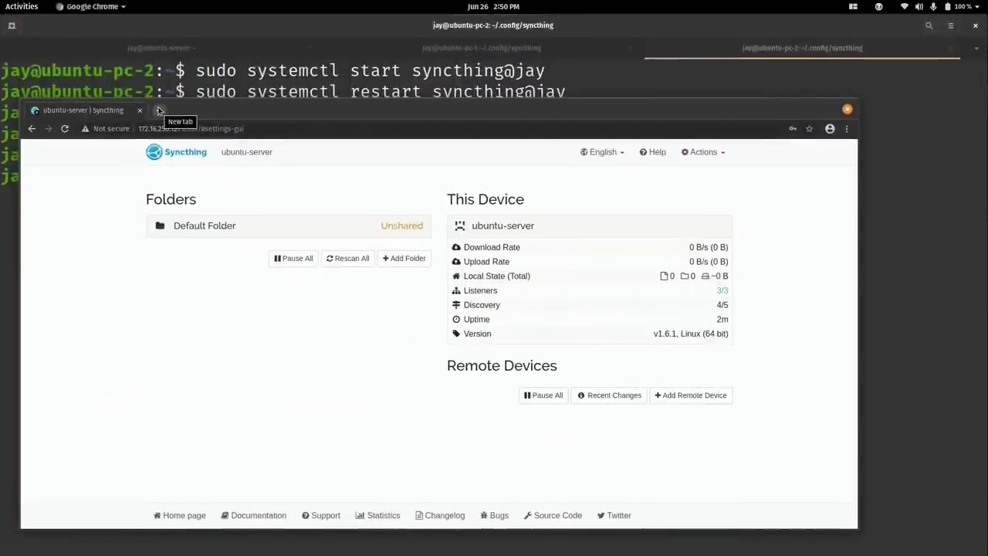
Load ubuntu-pc-1.home-network.io:8384 in a new tab, copying the address first.
{"action": "left_click", "coordinate": [158, 111]}
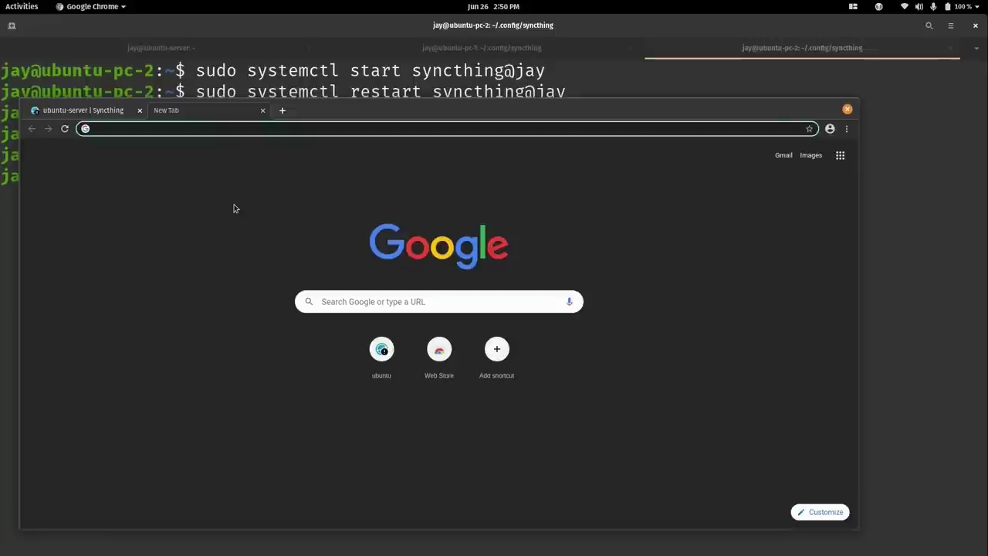
{"action": "type", "text": "ubunt"}
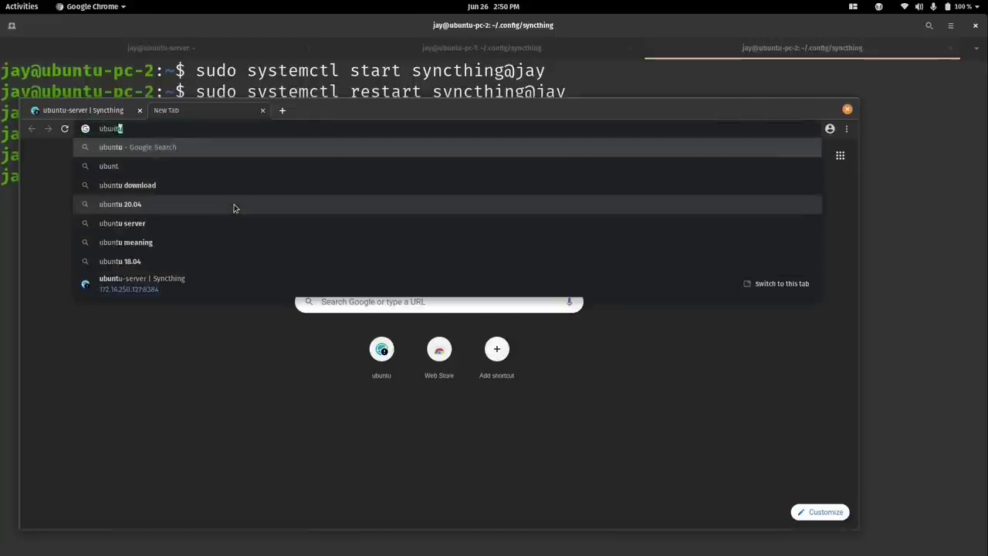
{"action": "type", "text": "u-pc-1"}
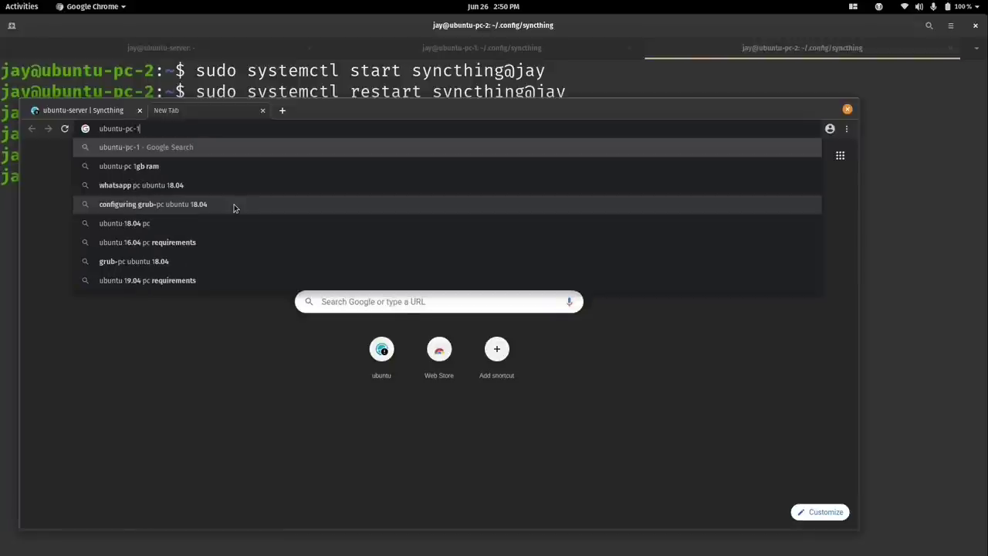
{"action": "type", "text": ".home-ne"}
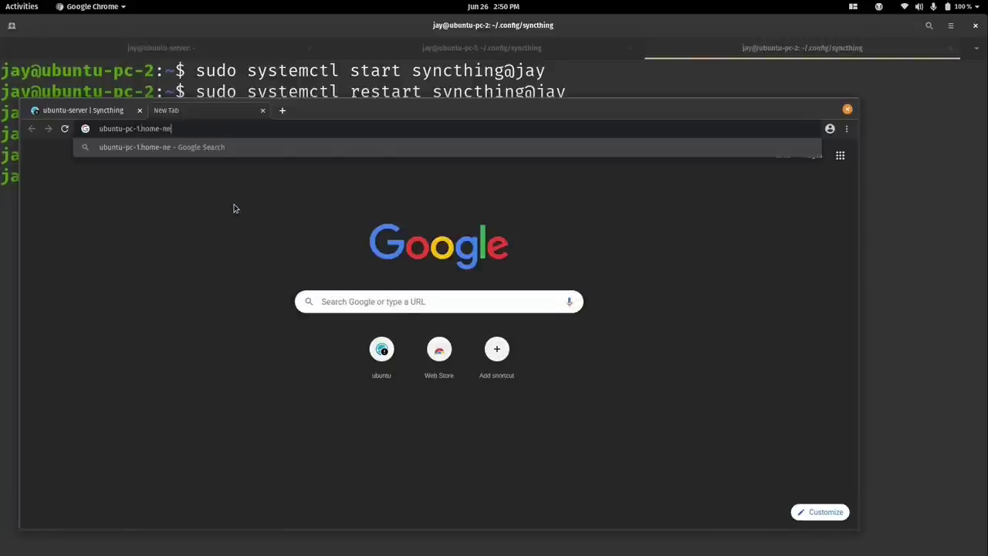
{"action": "type", "text": "twork.io:8384"}
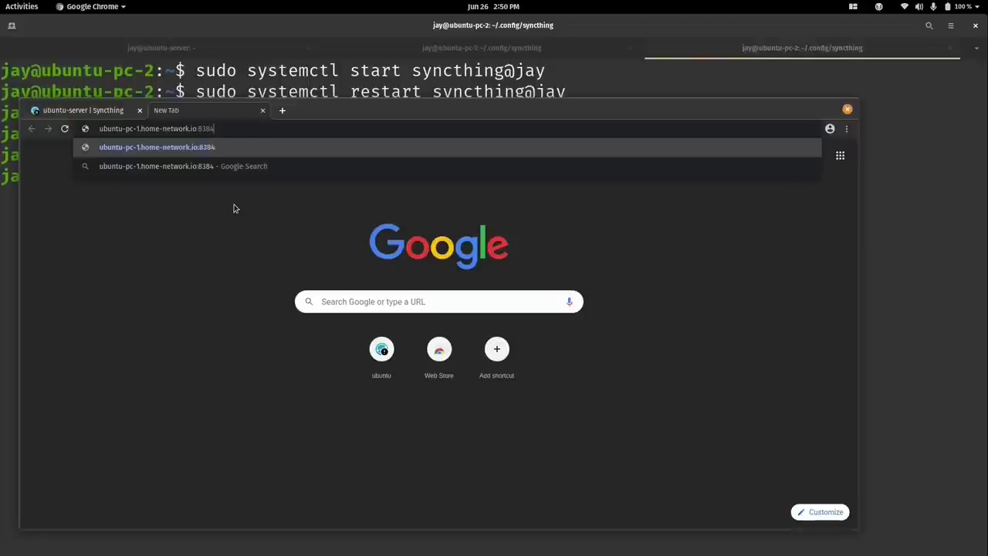
{"action": "left_click_drag", "start_coordinate": [239, 129], "coordinate": [83, 132]}
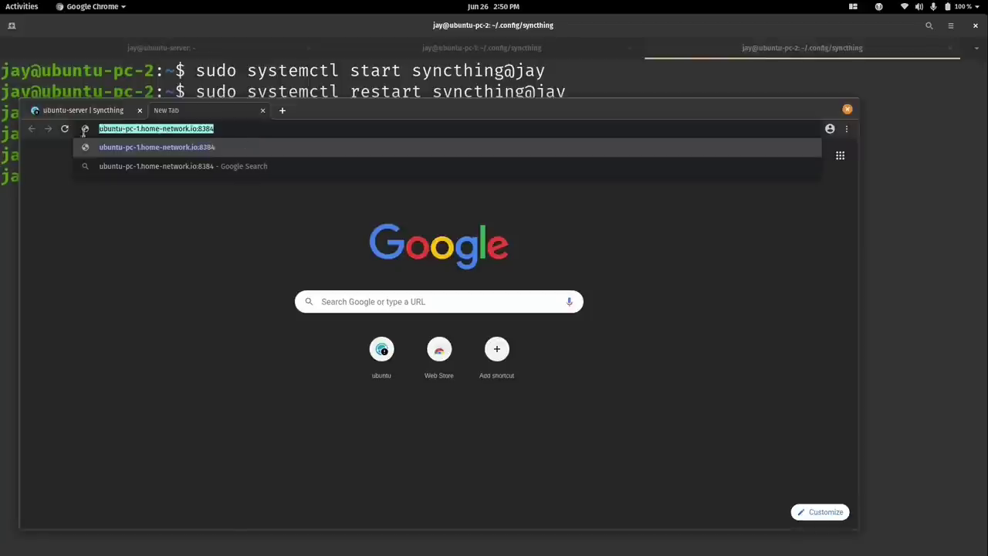
{"action": "right_click", "coordinate": [115, 136]}
{"action": "left_click", "coordinate": [132, 170]}
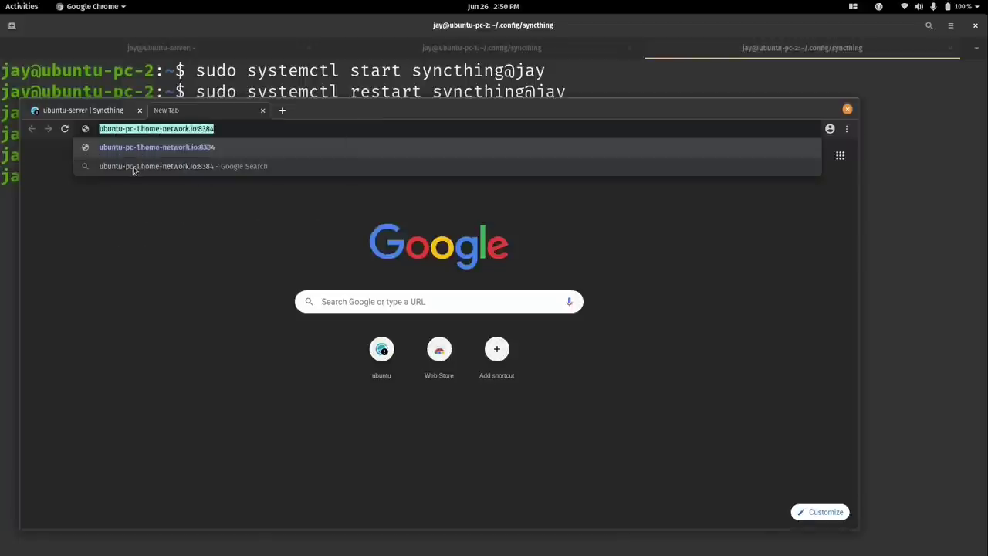
{"action": "key", "text": "Return"}
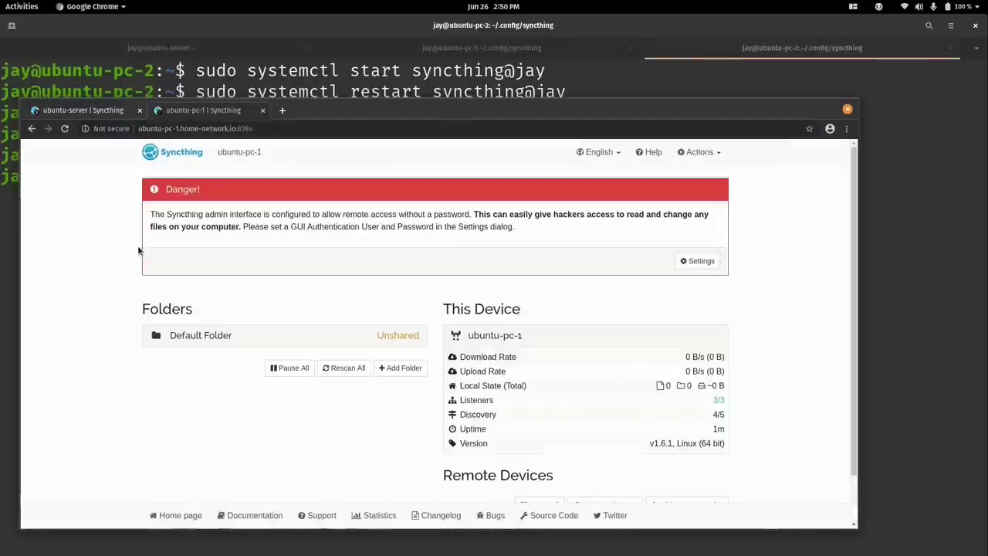
Load ubuntu-pc-2.home-network.io:8384 in another new tab.
{"action": "left_click", "coordinate": [281, 110]}
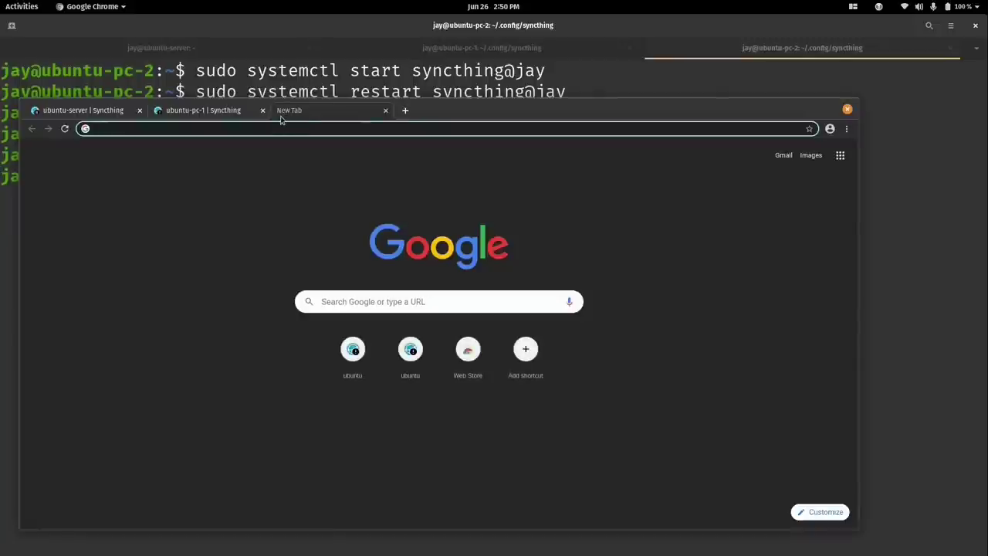
{"action": "key", "text": "ctrl+v"}
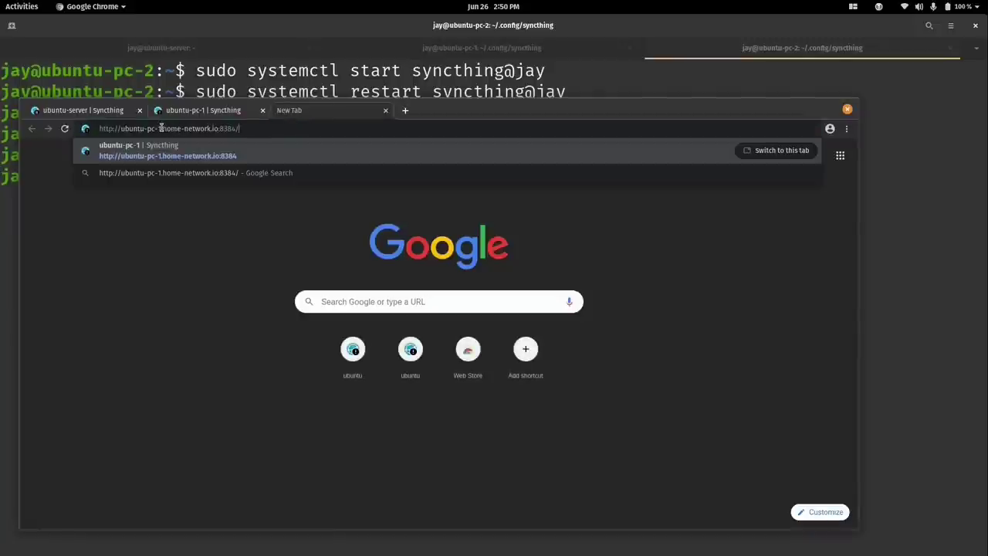
{"action": "left_click", "coordinate": [158, 128]}
{"action": "key", "text": "BackSpace"}
{"action": "type", "text": "2"}
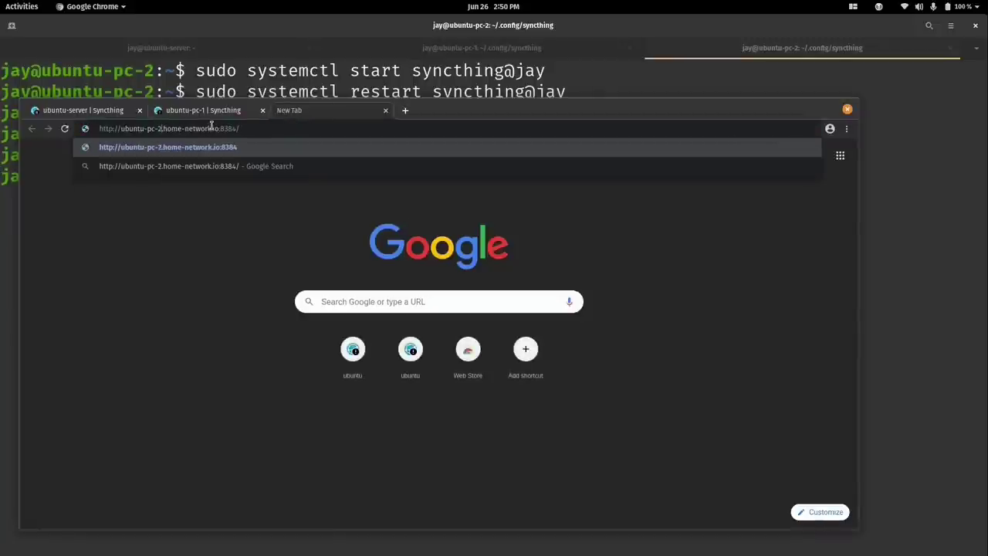
{"action": "key", "text": "Return"}
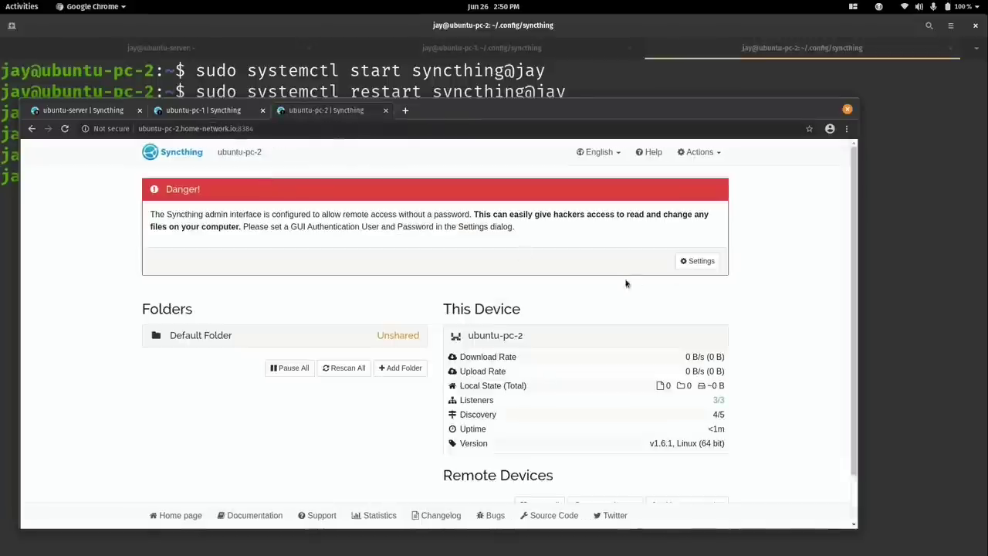
Protect this Syncthing GUI with a login user name and password, then switch to the ubuntu-server tab.
{"action": "left_click", "coordinate": [699, 261]}
{"action": "left_click", "coordinate": [290, 205]}
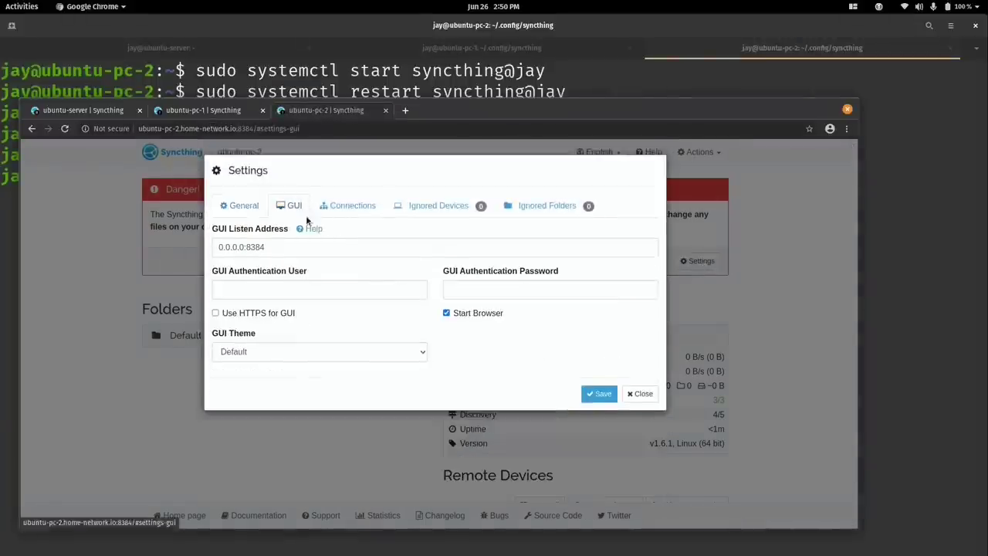
{"action": "left_click", "coordinate": [348, 284]}
{"action": "type", "text": "jay"}
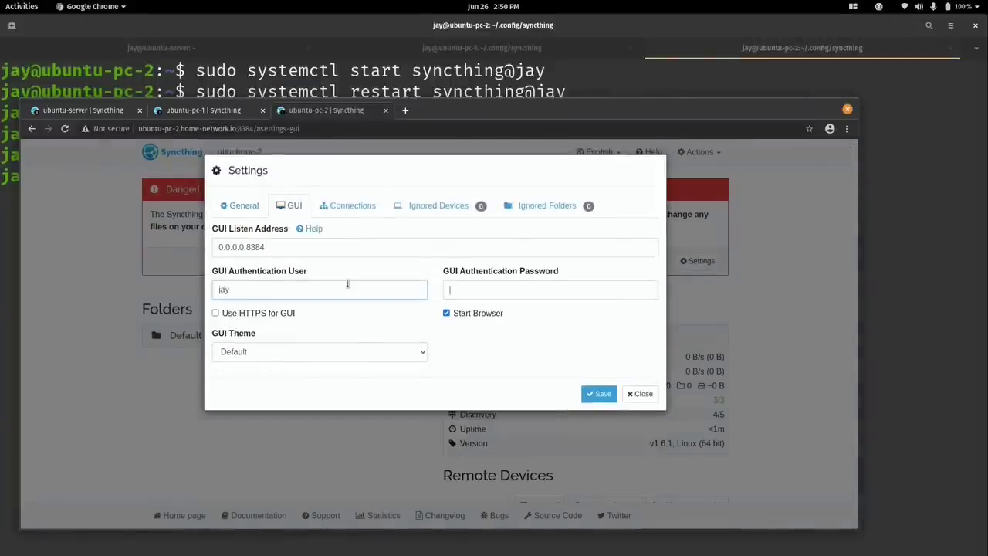
{"action": "key", "text": "Tab"}
{"action": "type", "text": "password"}
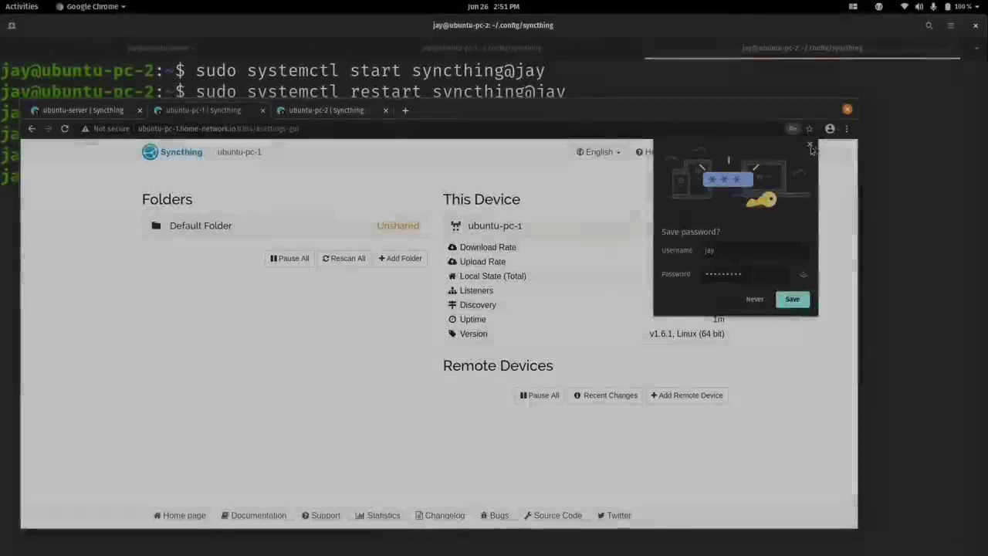
{"action": "left_click", "coordinate": [809, 146]}
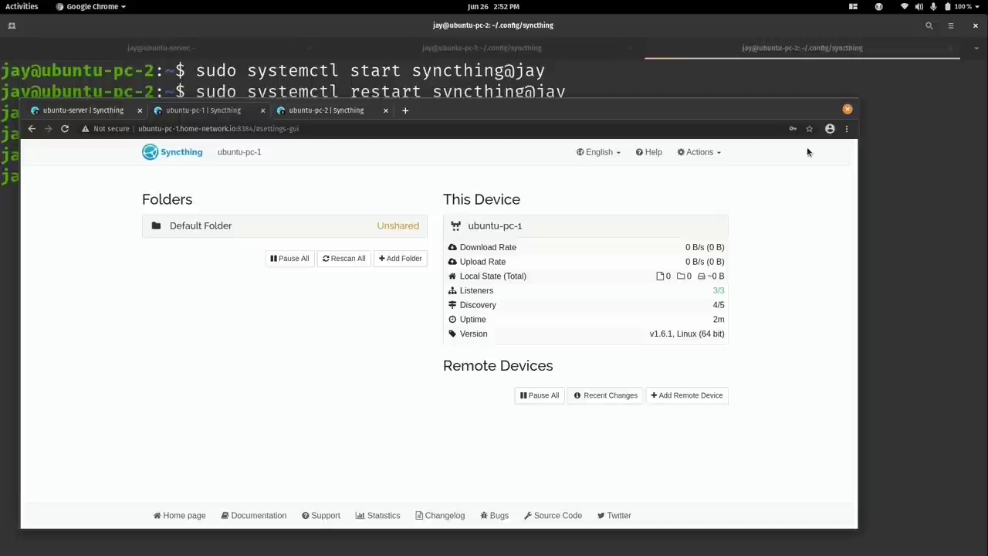
{"action": "key", "text": "ctrl+Page_Up"}
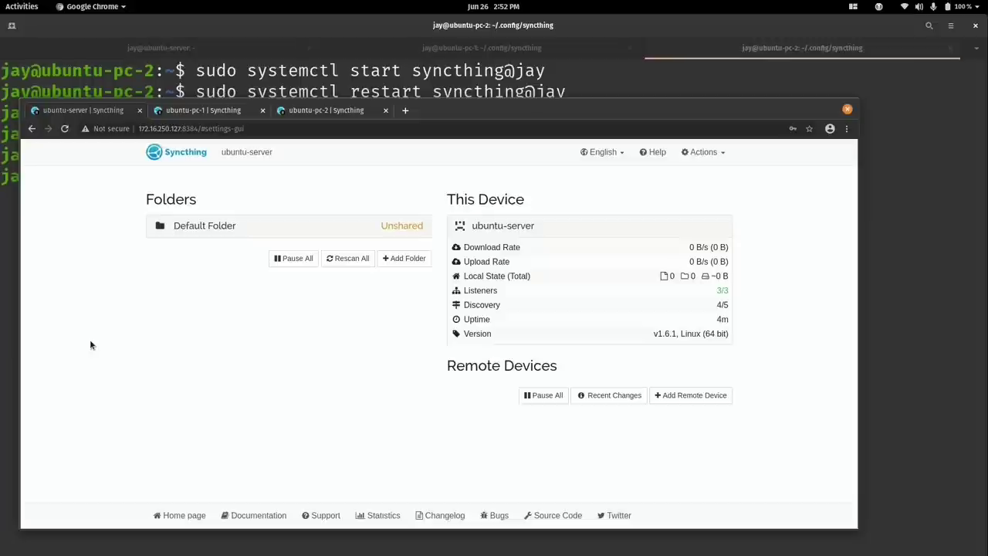
Copy ubuntu-server's device ID from Actions > Show ID, then return to ubuntu-pc-1's dashboard.
{"action": "left_click", "coordinate": [709, 153]}
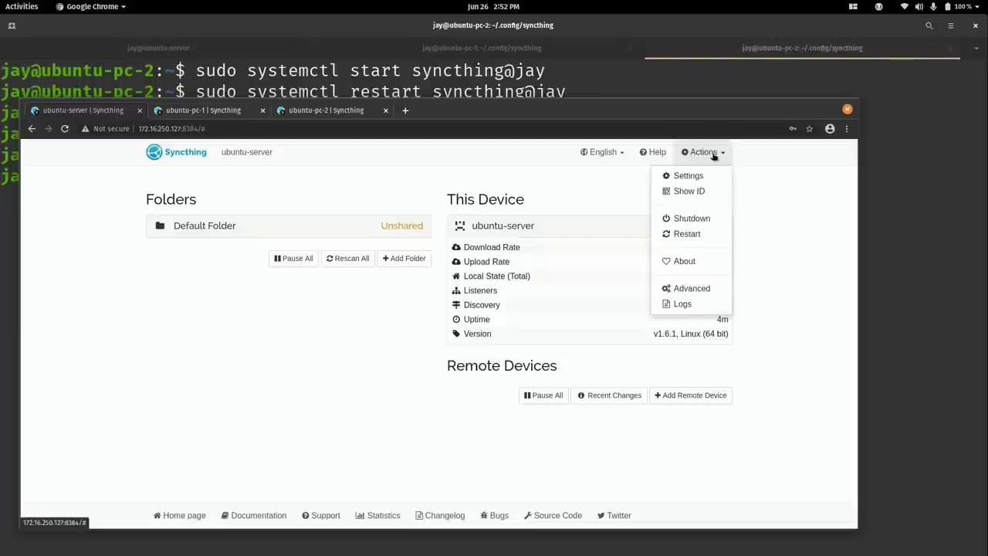
{"action": "left_click", "coordinate": [693, 191]}
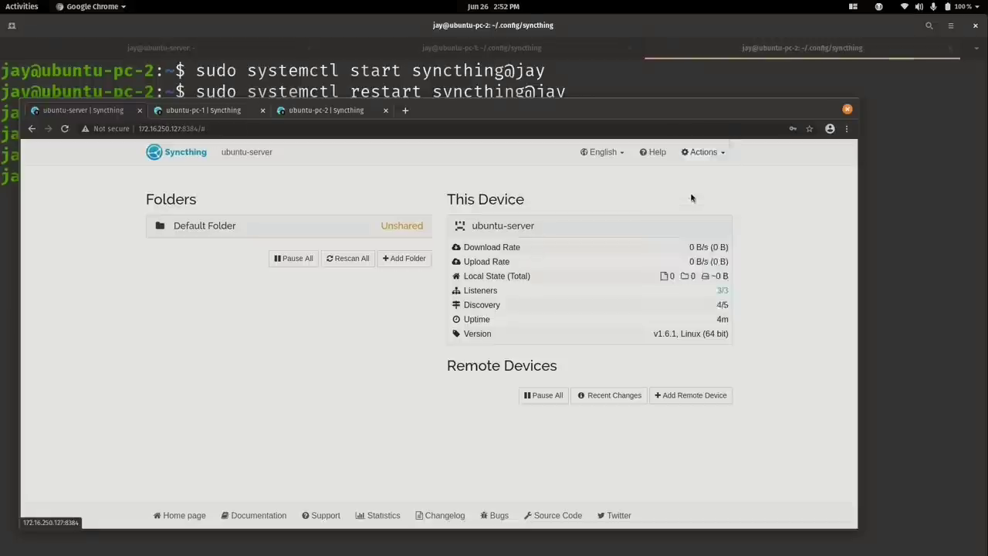
{"action": "left_click_drag", "start_coordinate": [596, 217], "coordinate": [285, 219]}
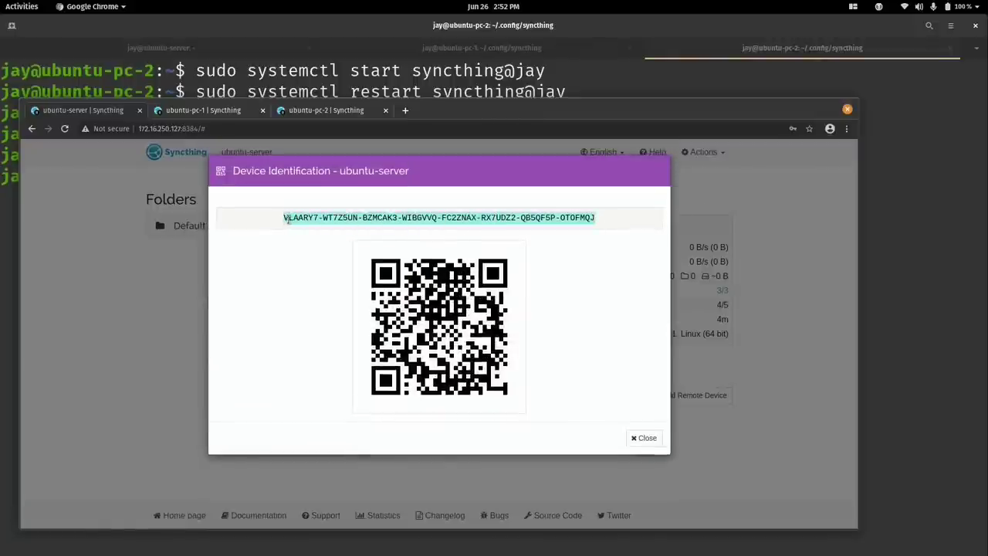
{"action": "right_click", "coordinate": [289, 218]}
{"action": "left_click", "coordinate": [299, 229]}
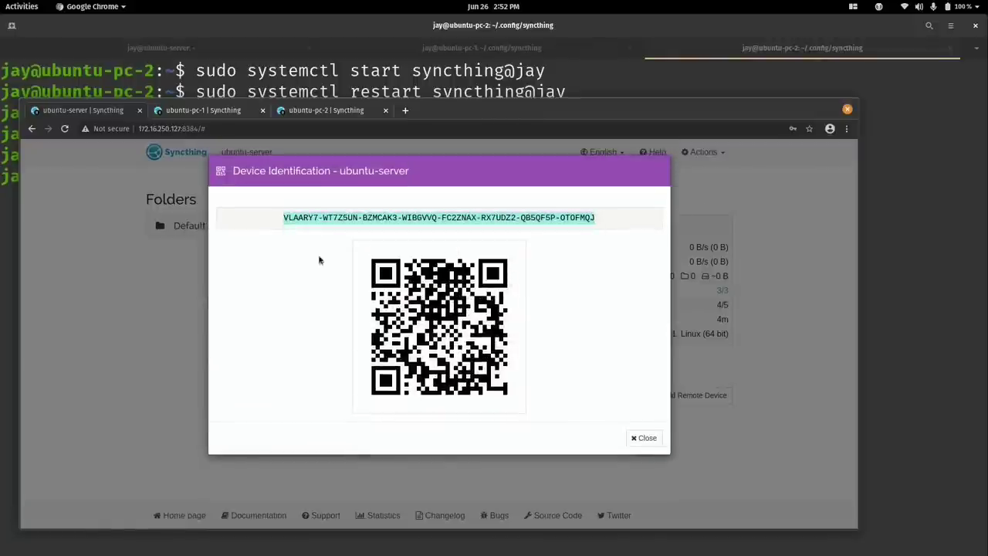
{"action": "left_click", "coordinate": [647, 442]}
{"action": "left_click", "coordinate": [190, 112]}
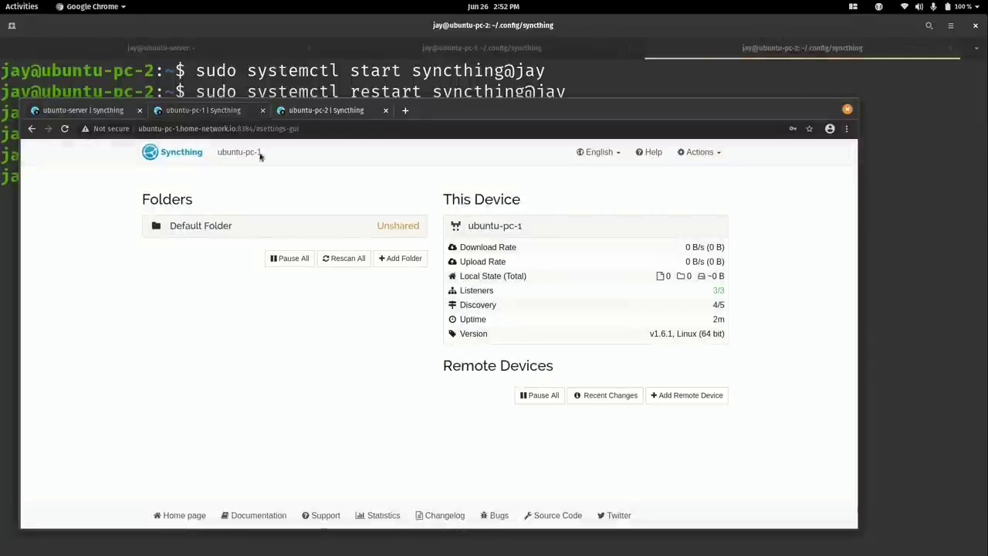
On ubuntu-pc-1, add the server's ID as remote device 'server' sharing Default Folder.
{"action": "left_click", "coordinate": [694, 397]}
{"action": "right_click", "coordinate": [342, 247]}
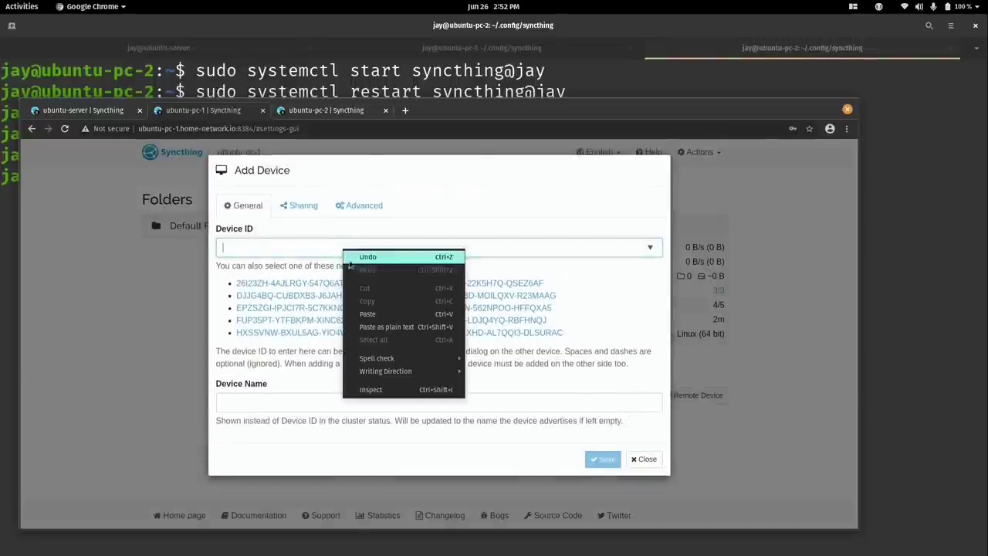
{"action": "left_click", "coordinate": [356, 310]}
{"action": "left_click", "coordinate": [340, 400]}
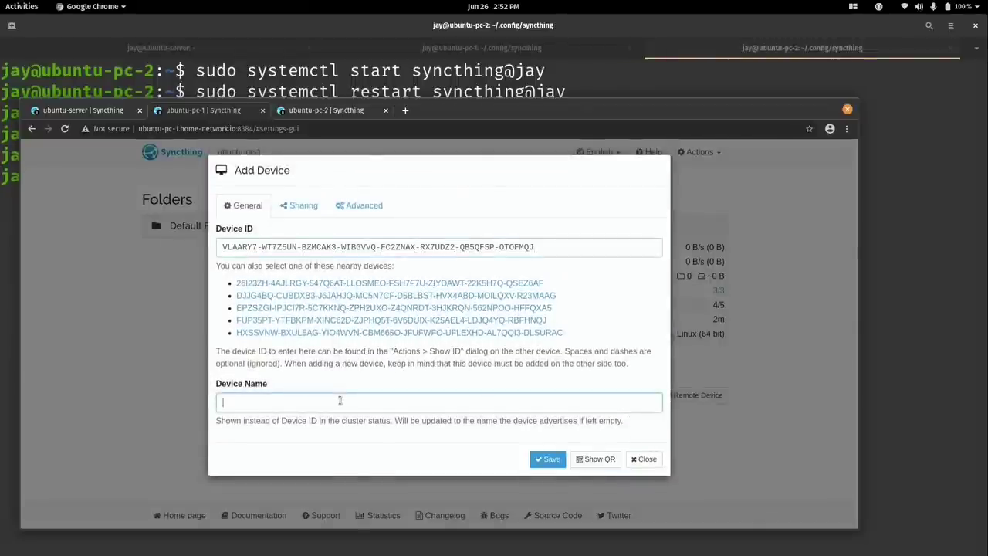
{"action": "type", "text": "server"}
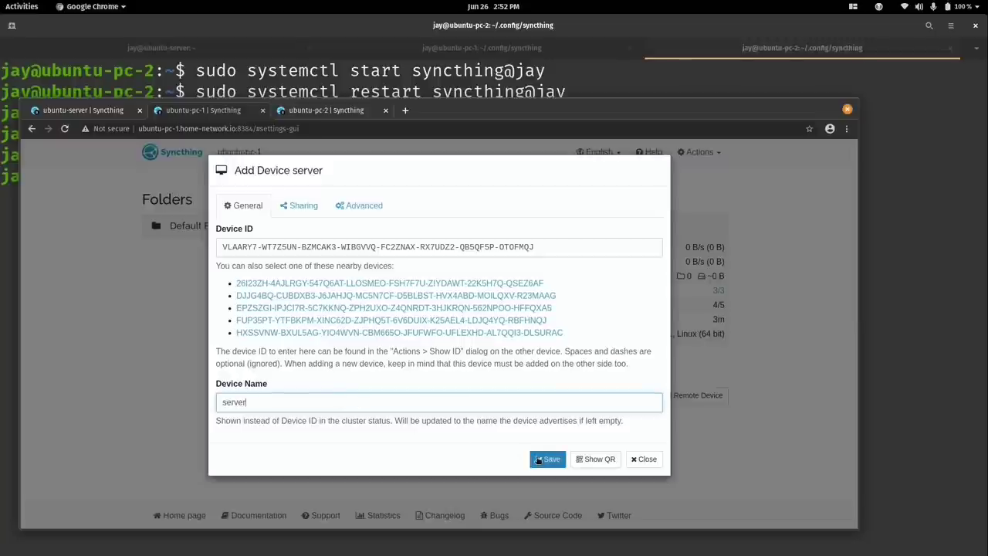
{"action": "left_click", "coordinate": [301, 209]}
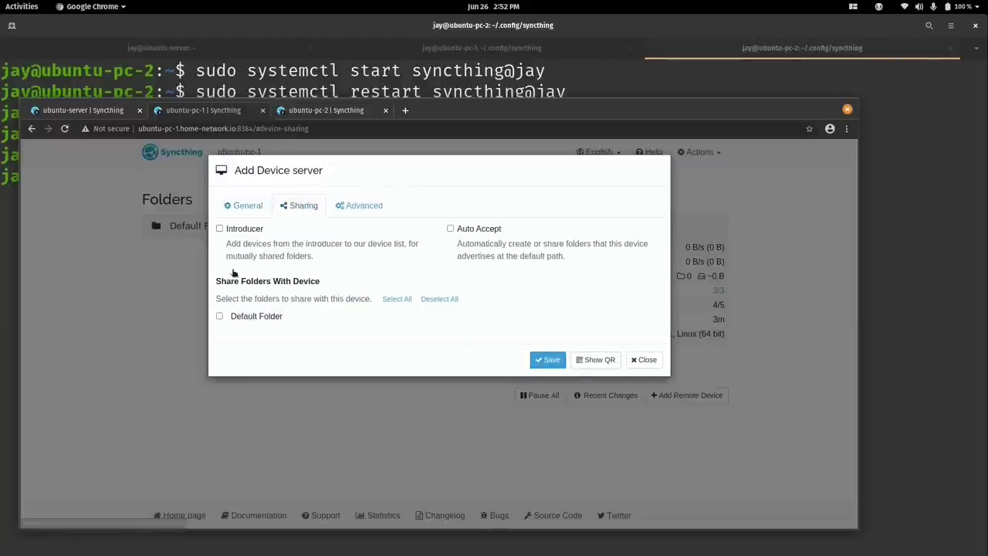
{"action": "left_click", "coordinate": [220, 316]}
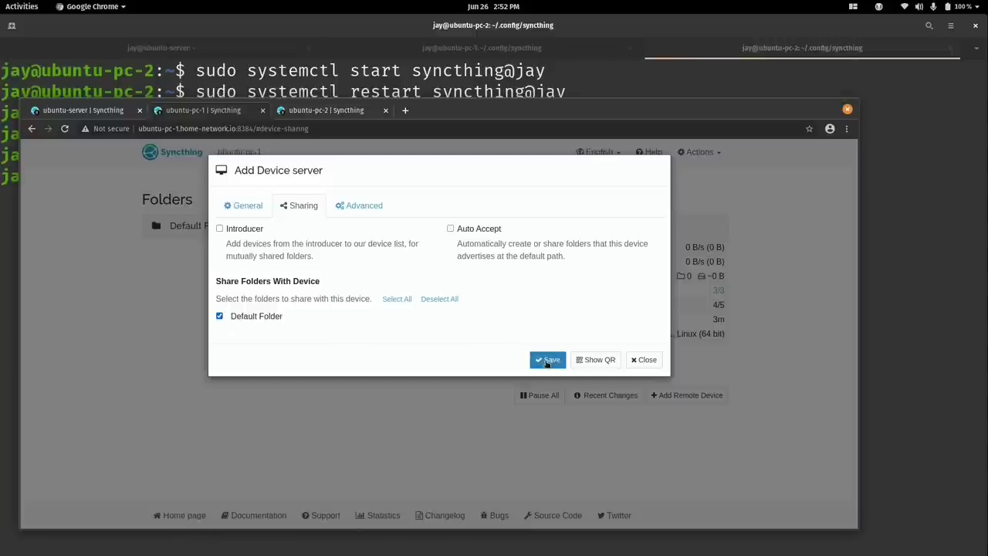
{"action": "left_click", "coordinate": [546, 360]}
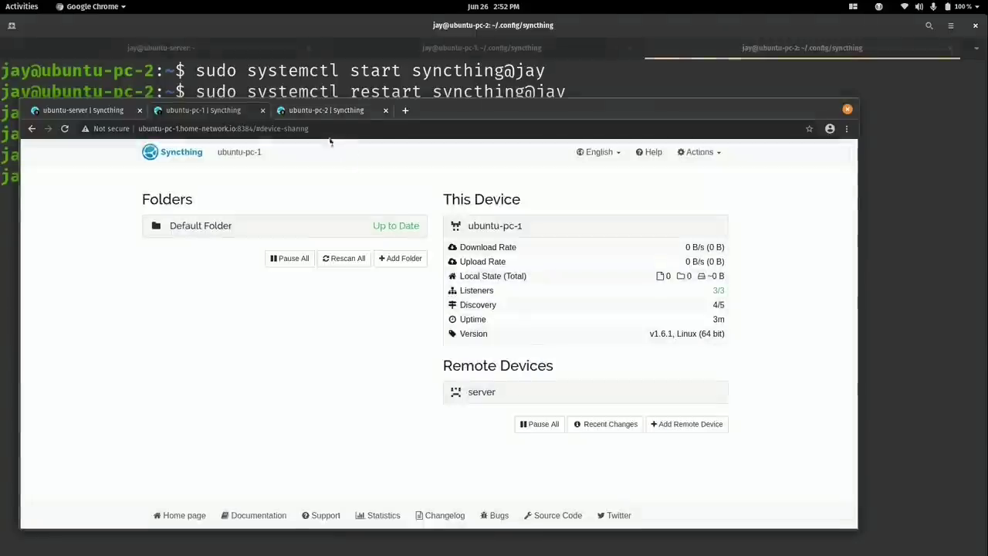
On ubuntu-pc-2, add the server's ID as remote device 'server' sharing Default Folder.
{"action": "left_click", "coordinate": [320, 112]}
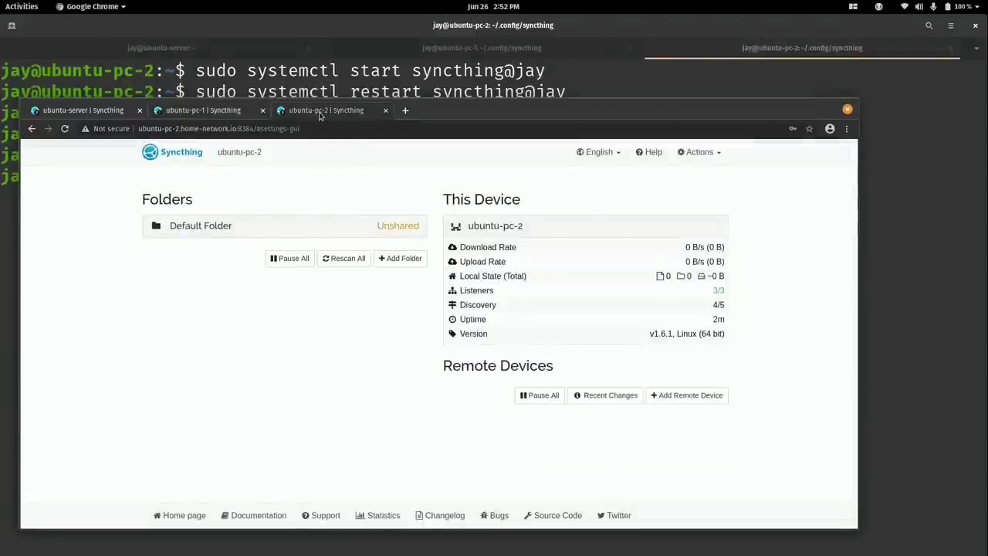
{"action": "left_click", "coordinate": [677, 396]}
{"action": "right_click", "coordinate": [315, 245]}
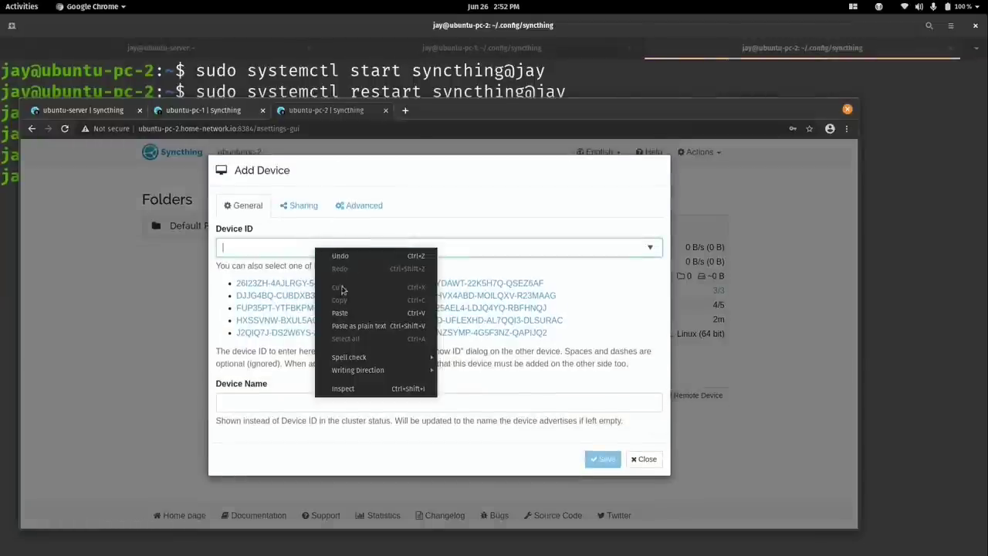
{"action": "left_click", "coordinate": [349, 312]}
{"action": "left_click", "coordinate": [308, 399]}
{"action": "type", "text": "server"}
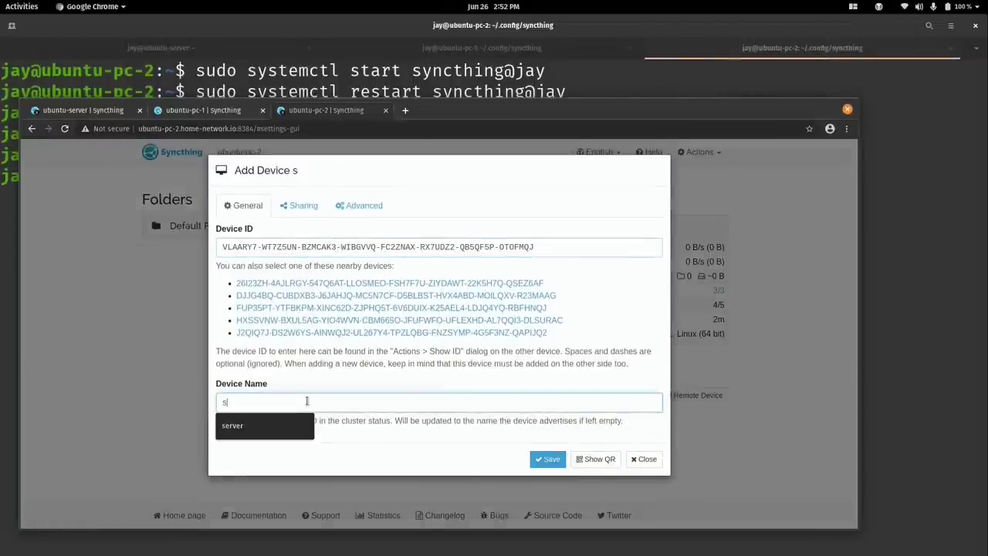
{"action": "left_click", "coordinate": [296, 206]}
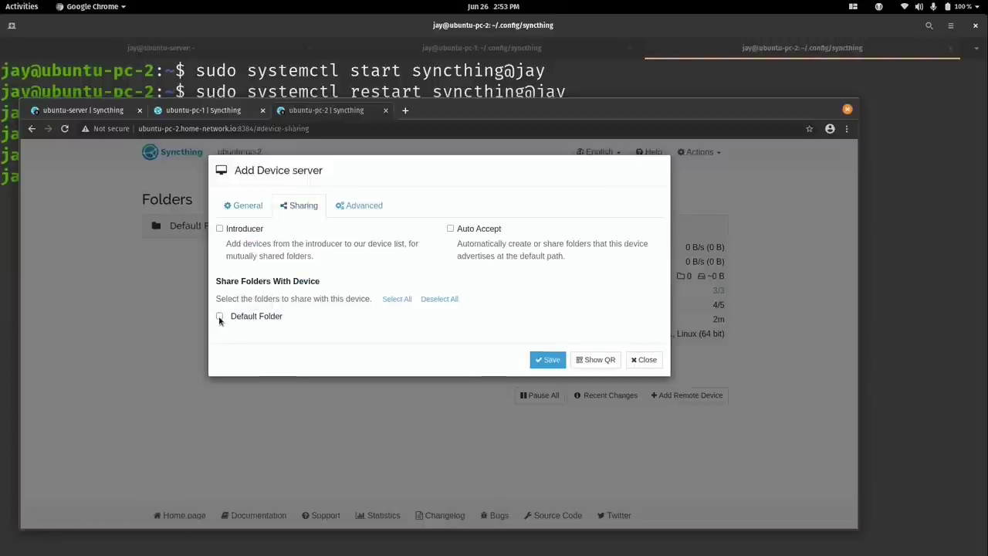
{"action": "left_click", "coordinate": [219, 316]}
{"action": "left_click", "coordinate": [547, 360]}
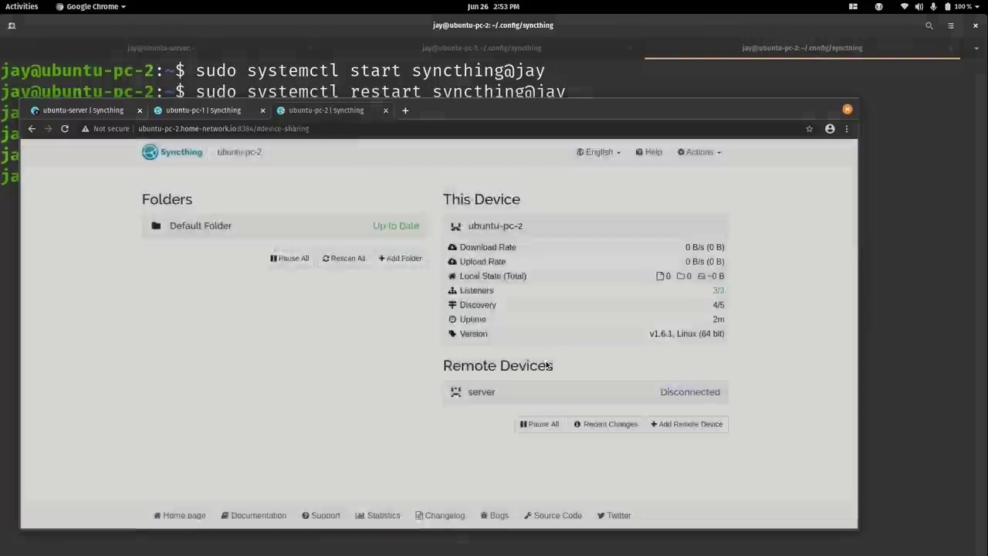
{"action": "left_click", "coordinate": [96, 113]}
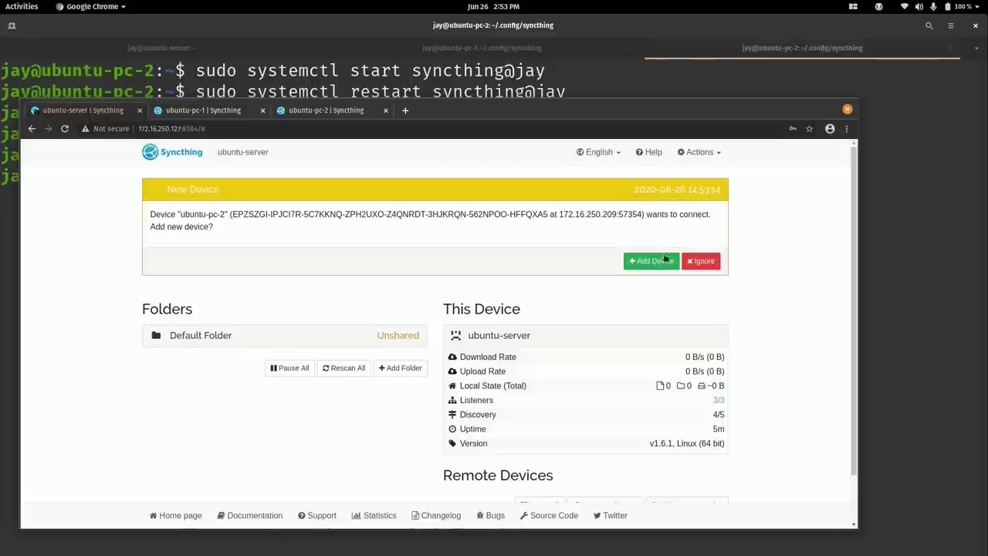
On the server, accept ubuntu-pc-2 and ubuntu-pc-1 as remote devices, sharing Default Folder with pc-1.
{"action": "left_click", "coordinate": [651, 260]}
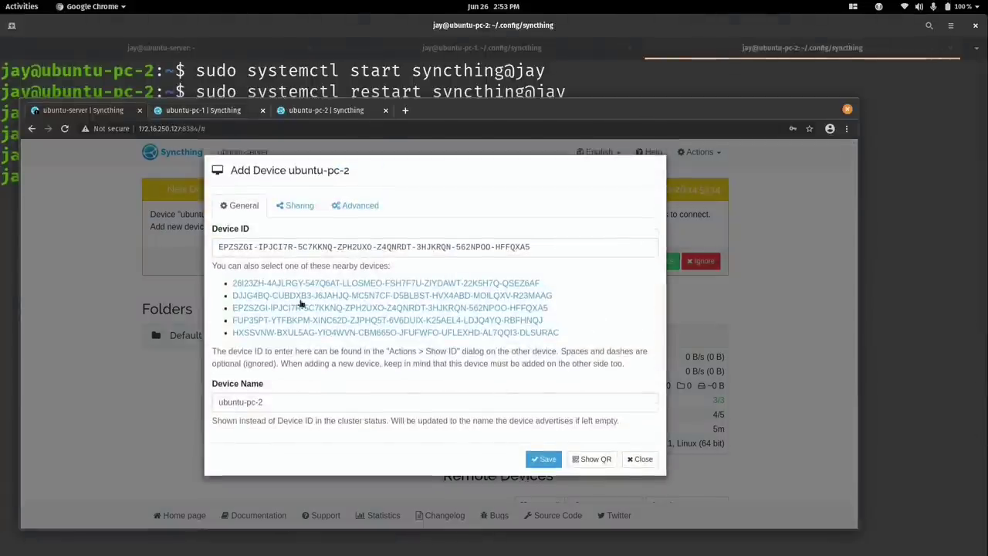
{"action": "left_click", "coordinate": [300, 207]}
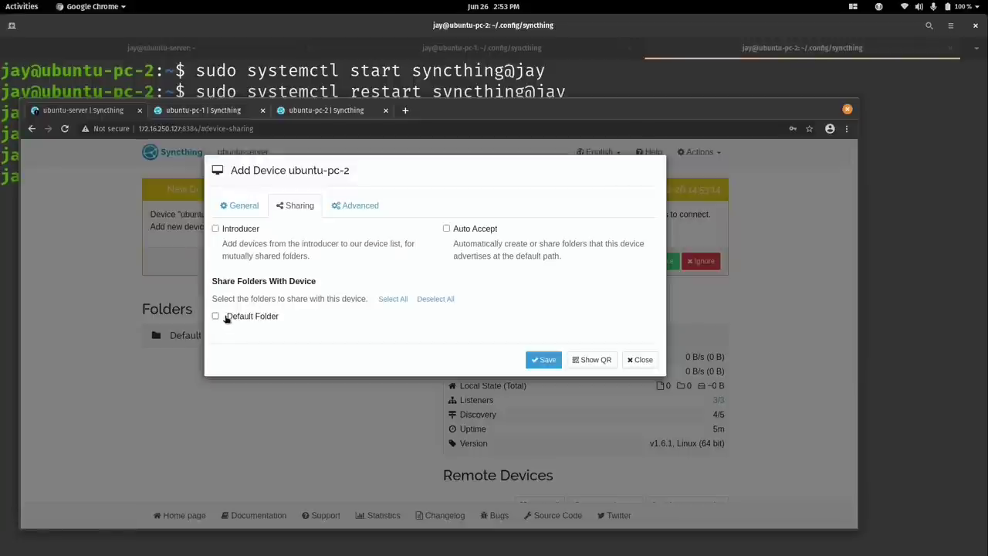
{"action": "left_click", "coordinate": [545, 361]}
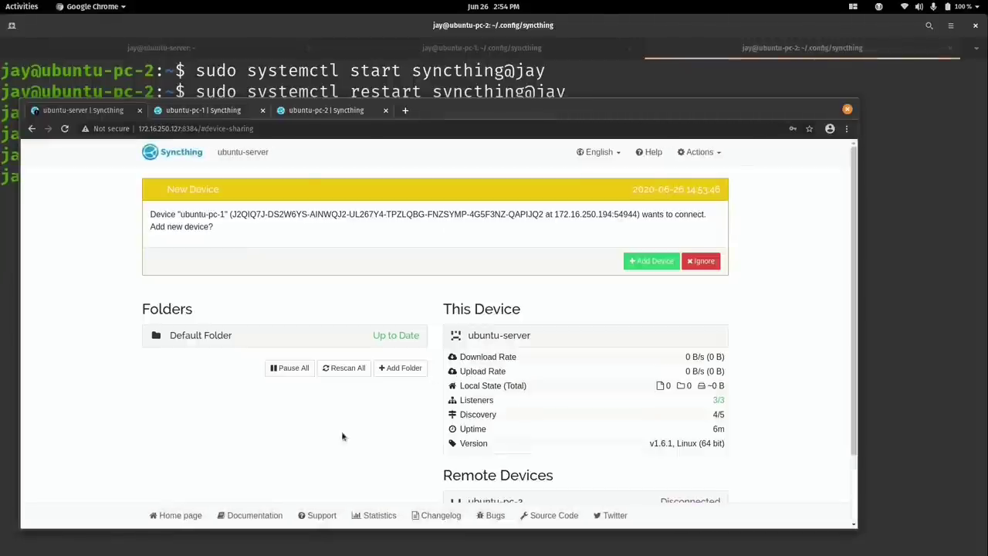
{"action": "left_click", "coordinate": [645, 261]}
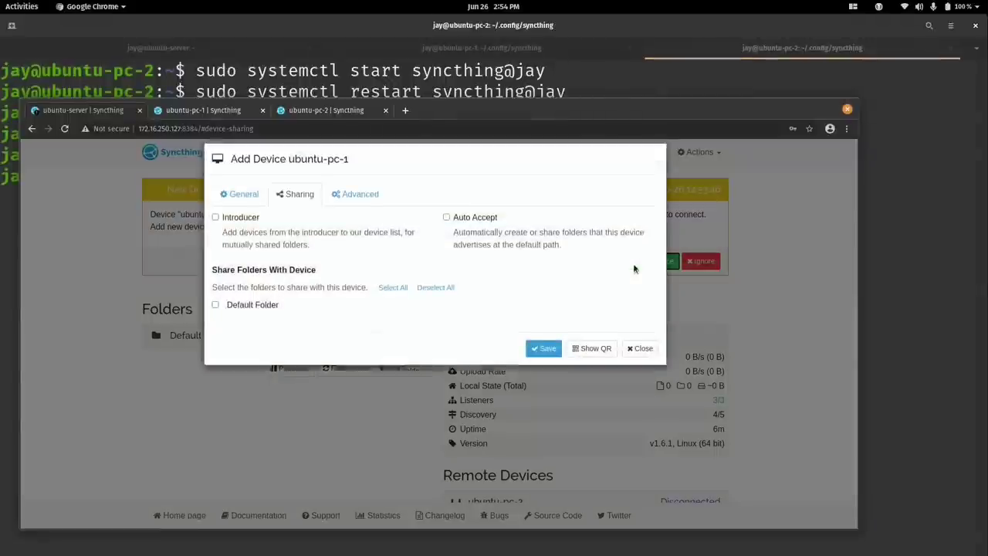
{"action": "left_click", "coordinate": [270, 319]}
{"action": "left_click", "coordinate": [542, 360]}
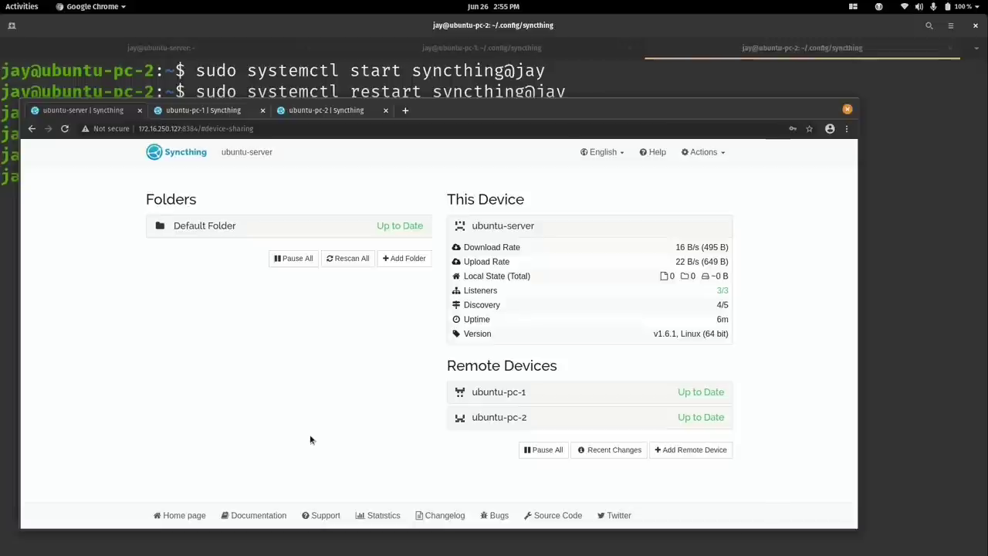
In the server's terminal, list the home folder, change into ~/Sync, and clear the screen.
{"action": "left_click", "coordinate": [179, 54]}
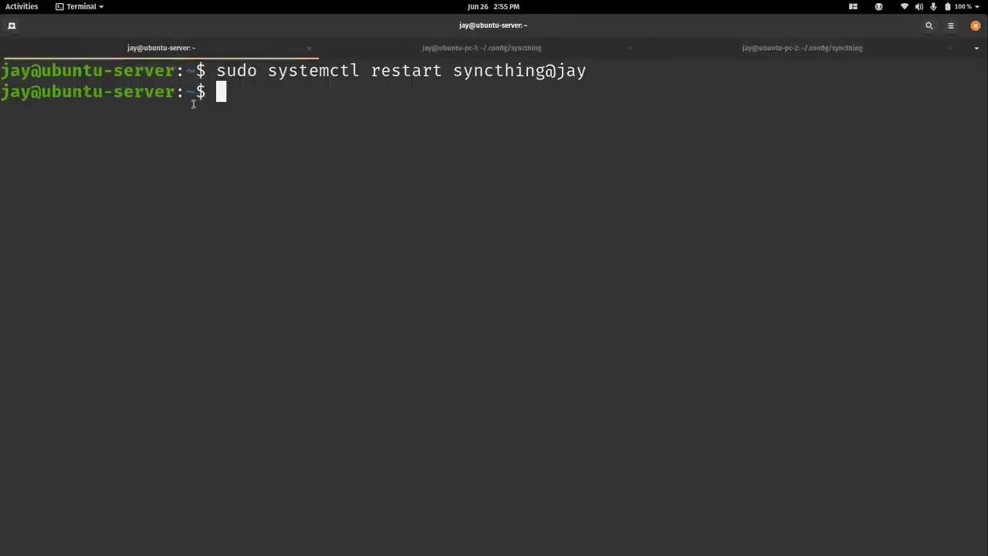
{"action": "type", "text": "ls"}
{"action": "key", "text": "Return"}
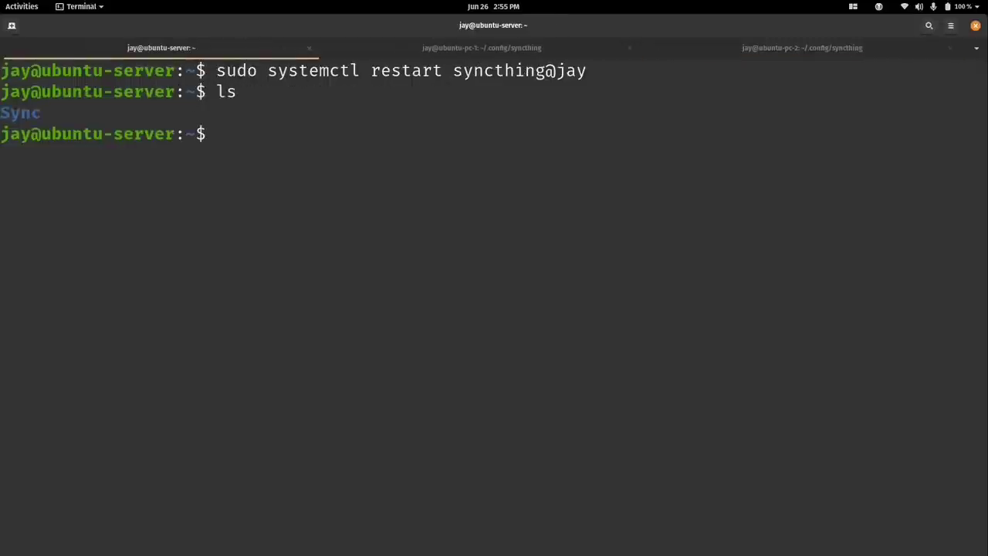
{"action": "type", "text": "cd Sy"}
{"action": "key", "text": "Tab"}
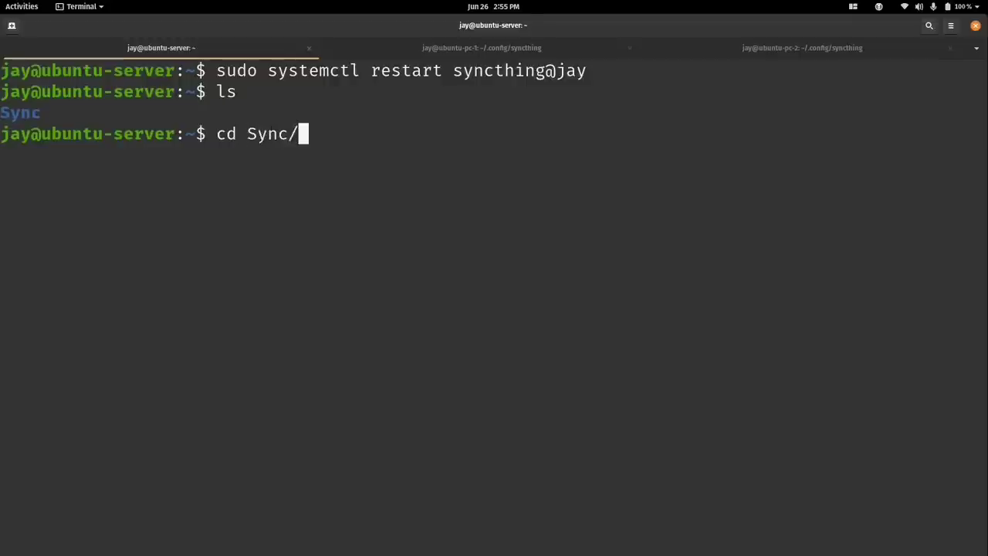
{"action": "key", "text": "Return"}
{"action": "key", "text": "ctrl+l"}
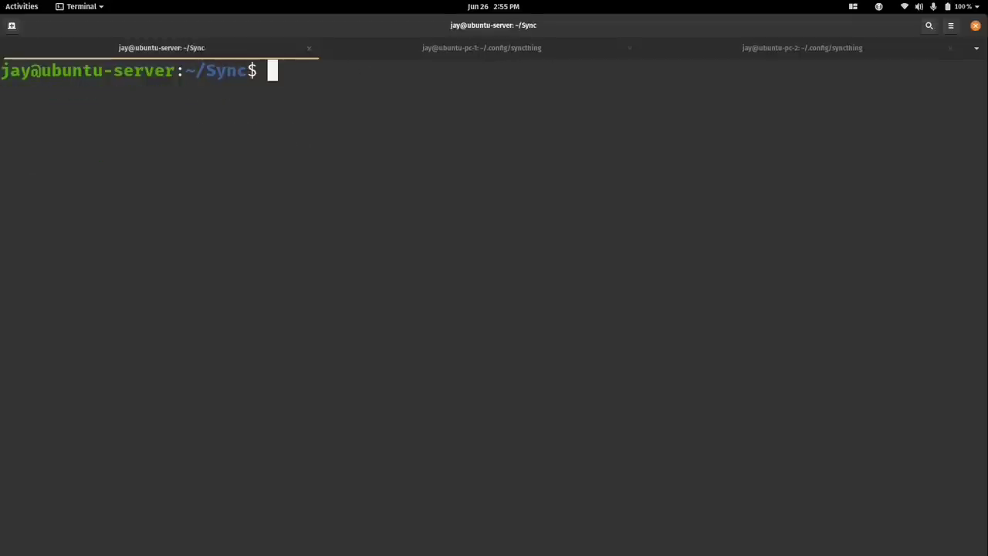
Create testfile.txt with 'Syncthing is awesome' on the server and list ~/Sync on both PCs.
{"action": "type", "text": "echo"}
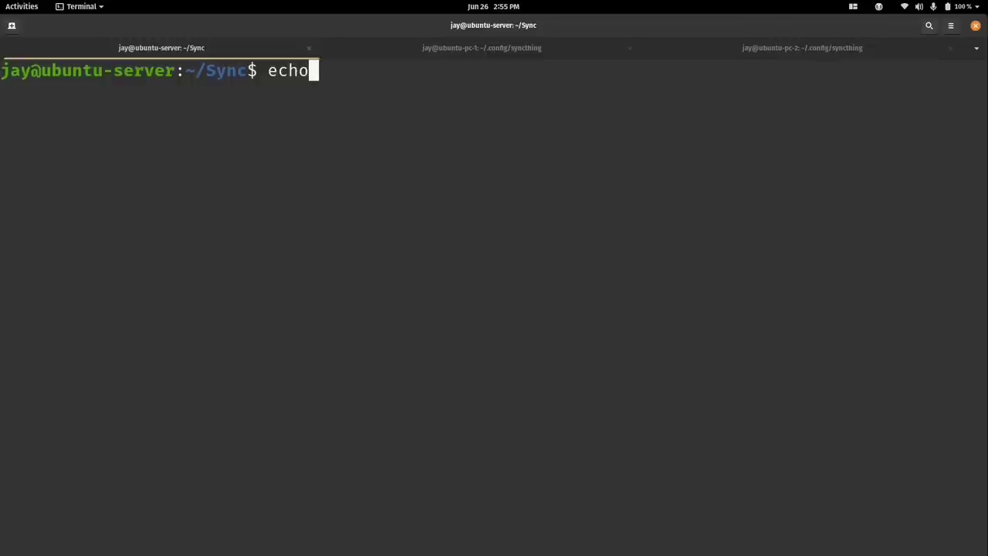
{"action": "type", "text": " \"Syncthing"}
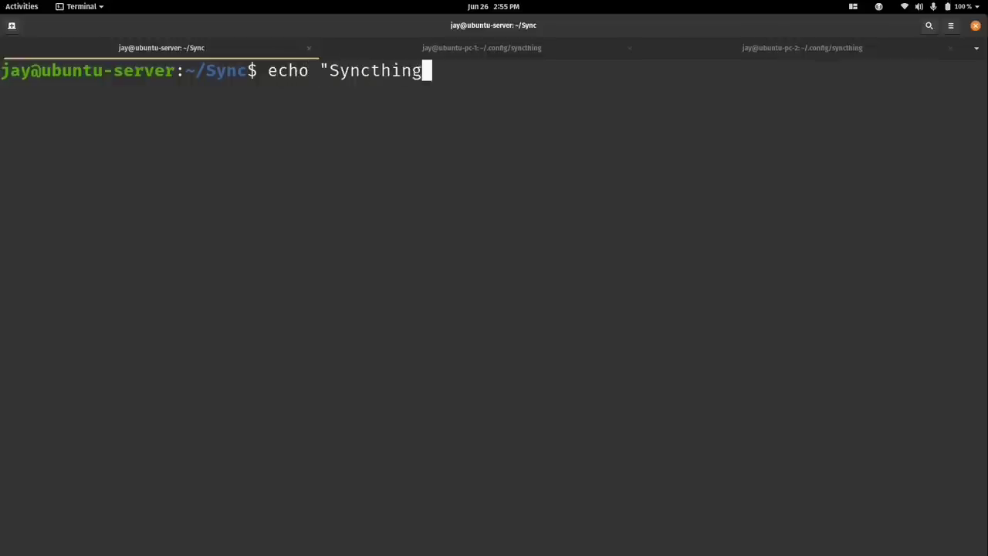
{"action": "type", "text": " is awesome\" > "}
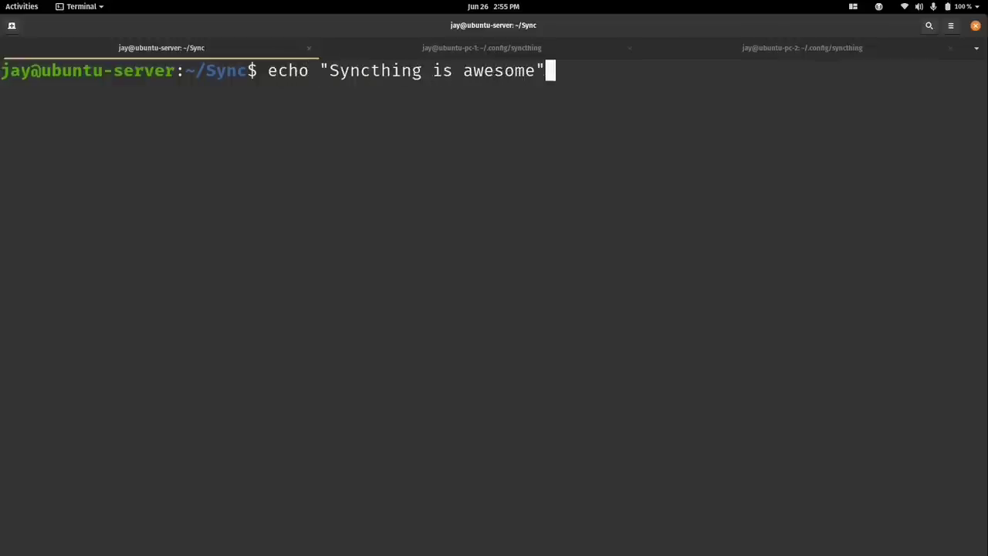
{"action": "type", "text": "testfile.txt"}
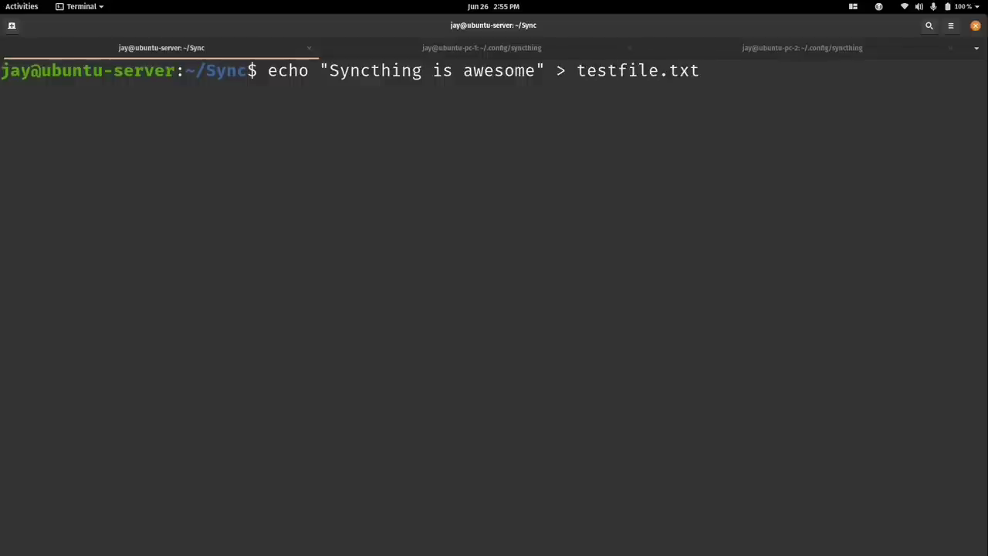
{"action": "key", "text": "Return"}
{"action": "left_click", "coordinate": [407, 49]}
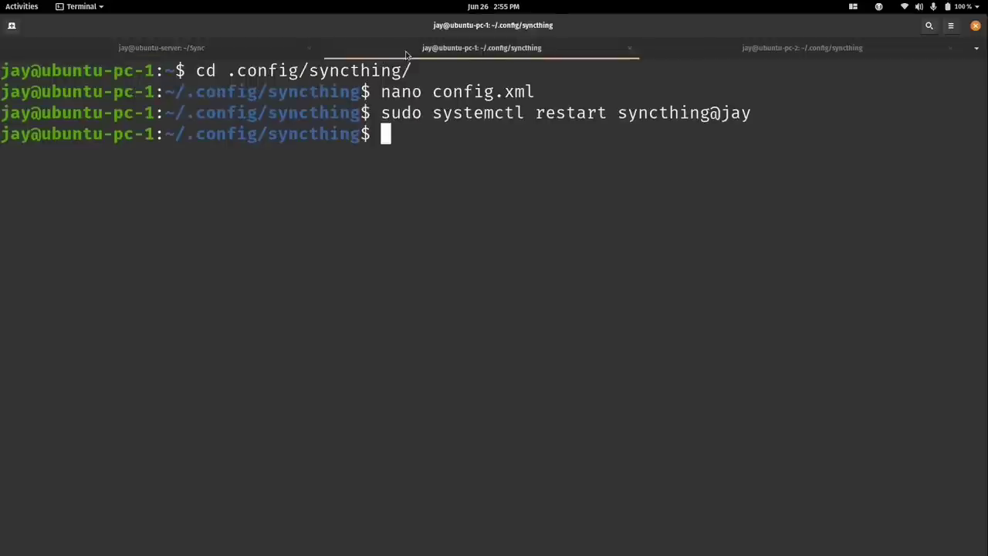
{"action": "type", "text": "cd ~/Sync/"}
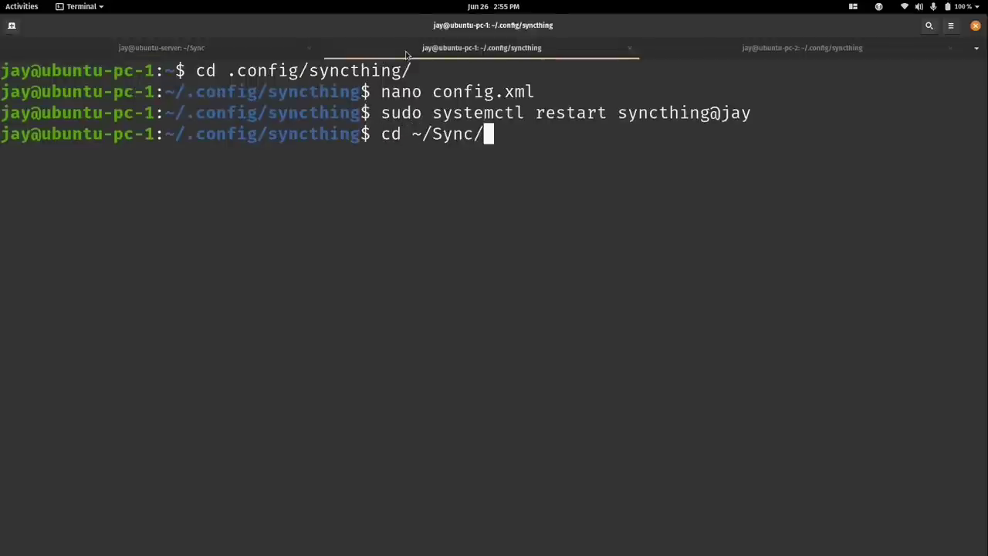
{"action": "key", "text": "Return"}
{"action": "key", "text": "ctrl+l"}
{"action": "type", "text": "ls"}
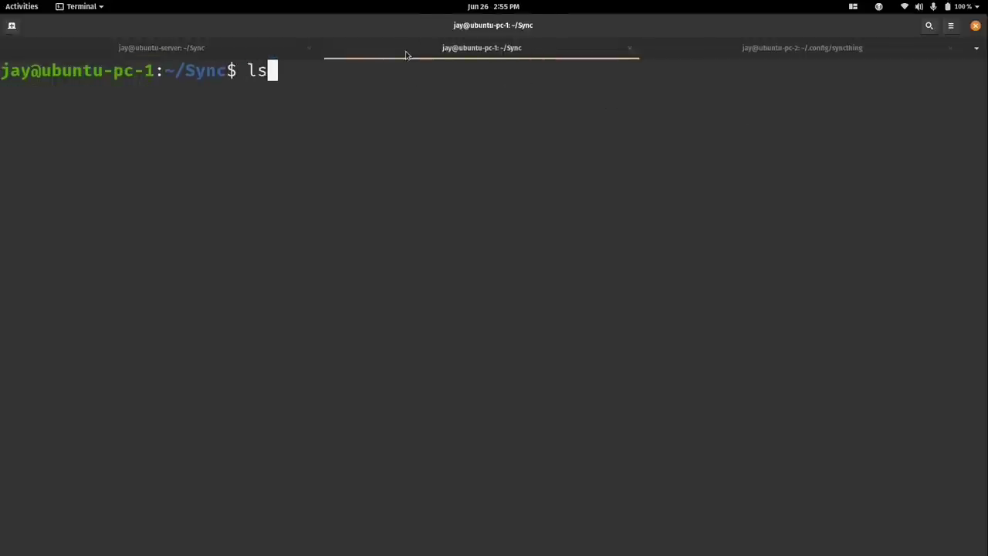
{"action": "key", "text": "Return"}
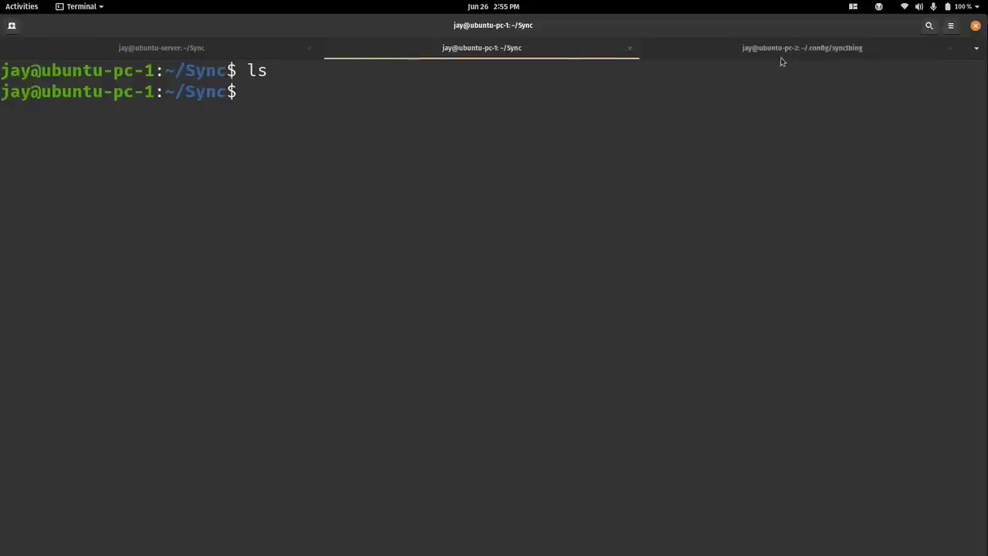
{"action": "left_click", "coordinate": [780, 57]}
{"action": "type", "text": "cd ~/Sync/"}
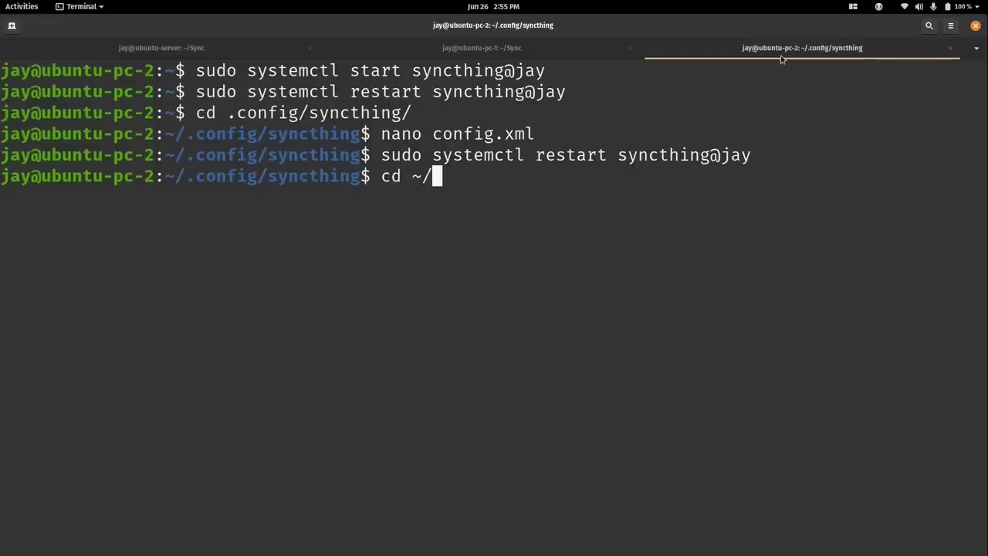
{"action": "key", "text": "Return"}
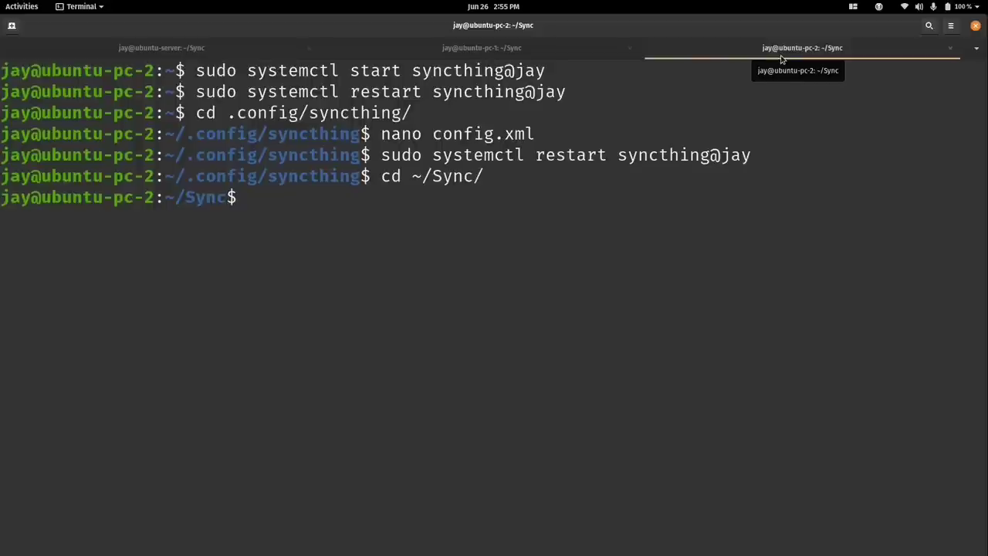
{"action": "key", "text": "ctrl+l"}
{"action": "type", "text": "ls"}
{"action": "key", "text": "Return"}
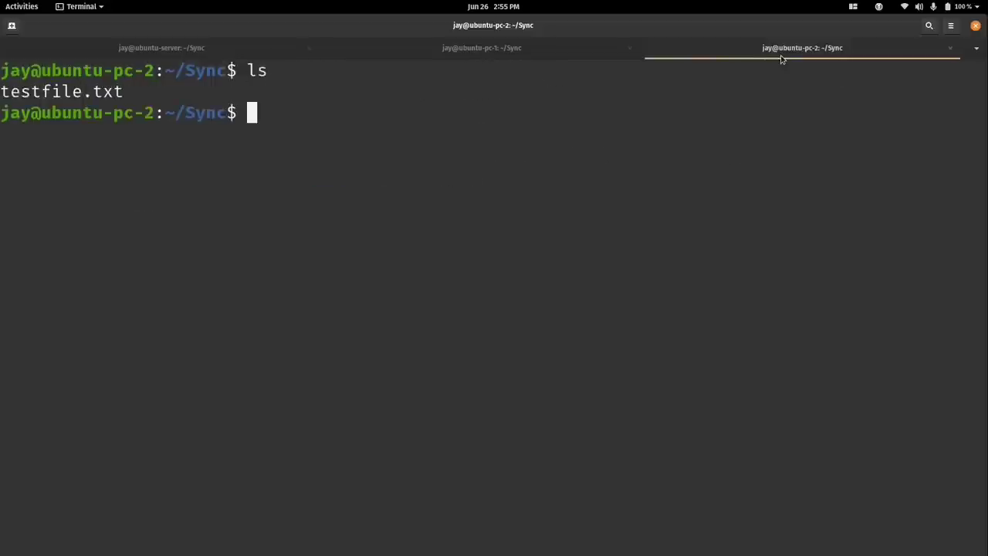
Print testfile.txt on pc-1 and pc-2 to confirm it reads 'Syncthing is awesome'.
{"action": "left_click", "coordinate": [507, 58]}
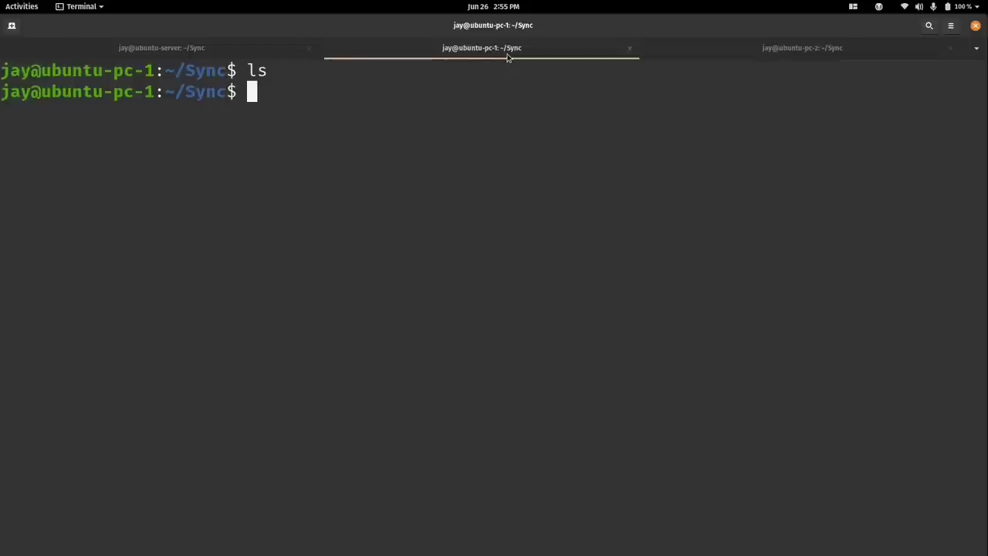
{"action": "type", "text": "ls"}
{"action": "key", "text": "Return"}
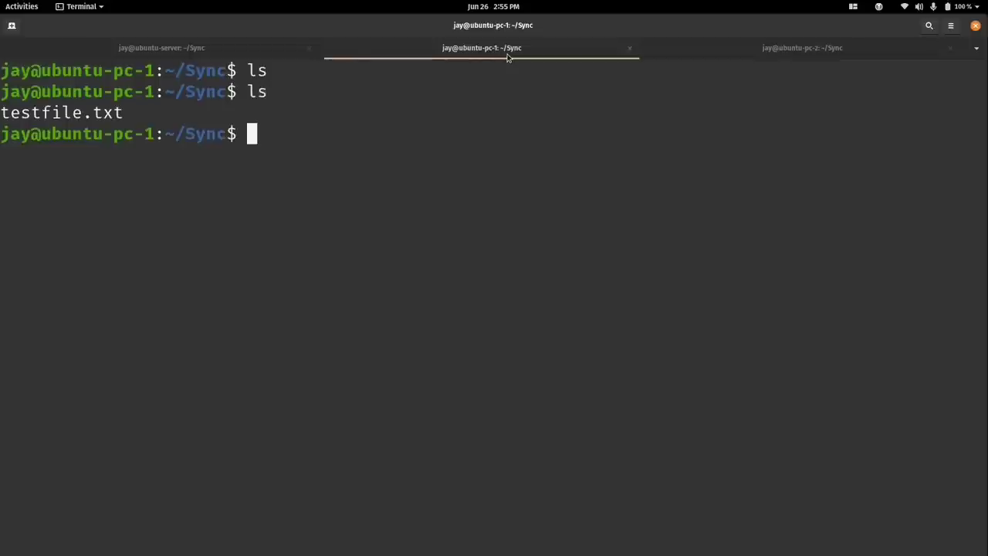
{"action": "type", "text": "cat t"}
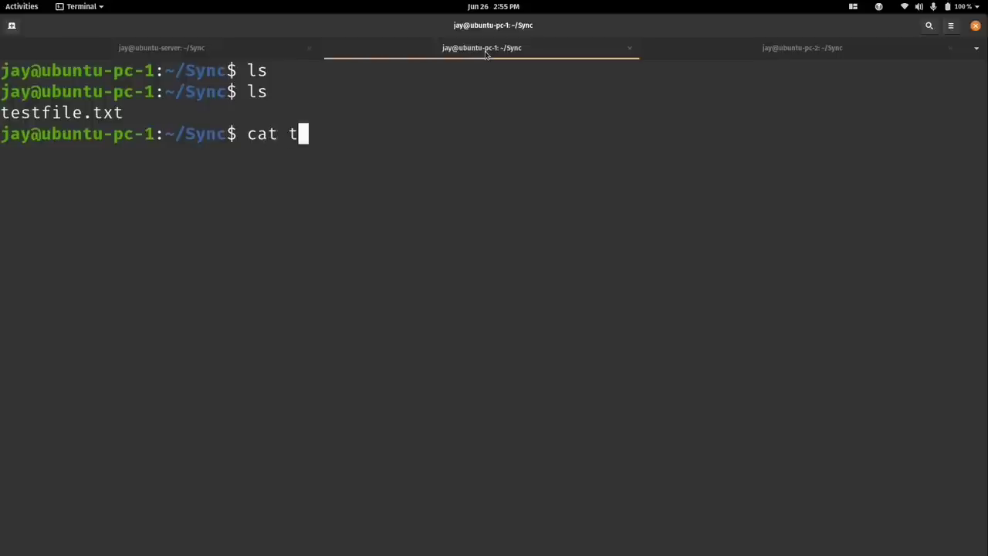
{"action": "key", "text": "Tab"}
{"action": "key", "text": "Return"}
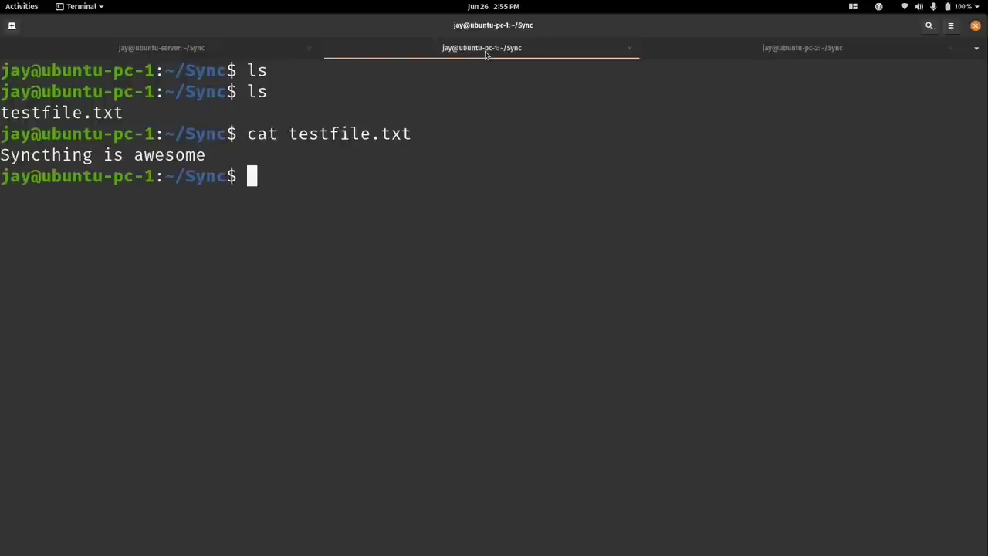
{"action": "left_click", "coordinate": [718, 58]}
{"action": "type", "text": "cat t"}
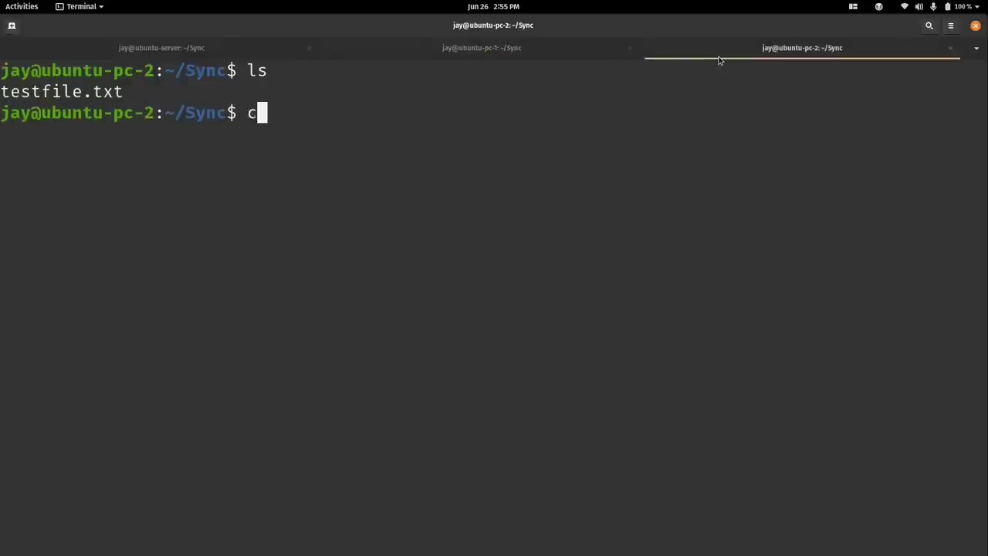
{"action": "key", "text": "Tab"}
{"action": "key", "text": "Return"}
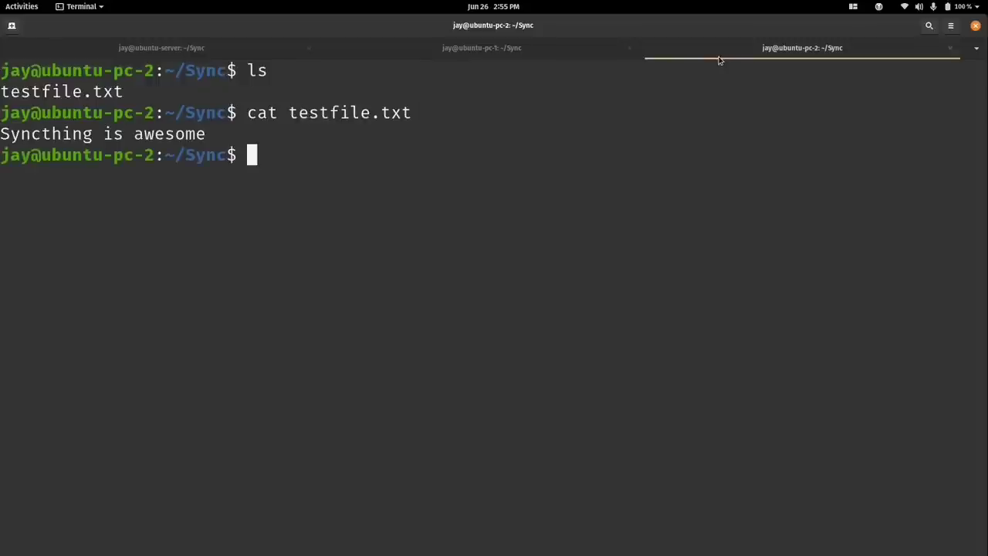
Append '...and so is Linux' to testfile.txt on the server and print the file.
{"action": "type", "text": "echo "}
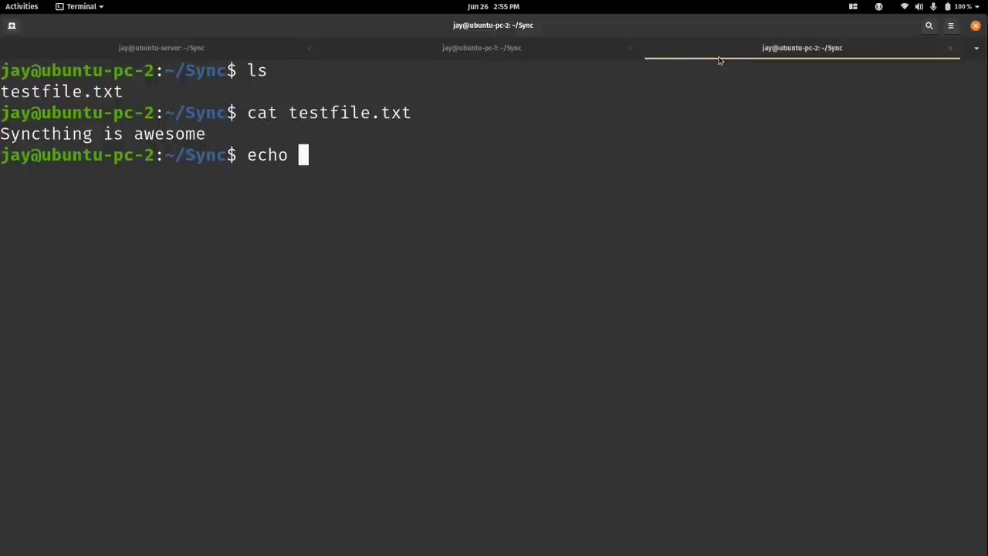
{"action": "type", "text": "\"...and so i"}
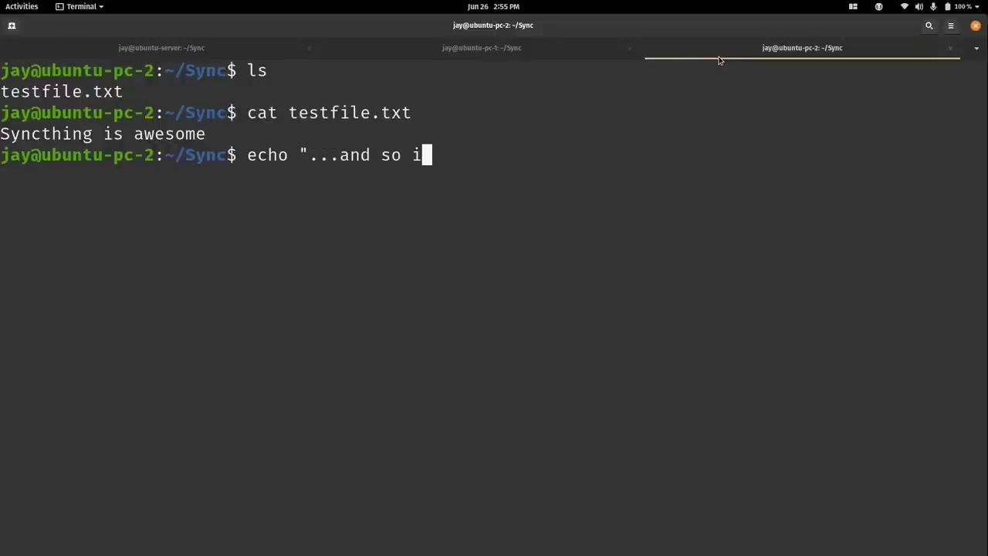
{"action": "type", "text": "s Linux\" >>"}
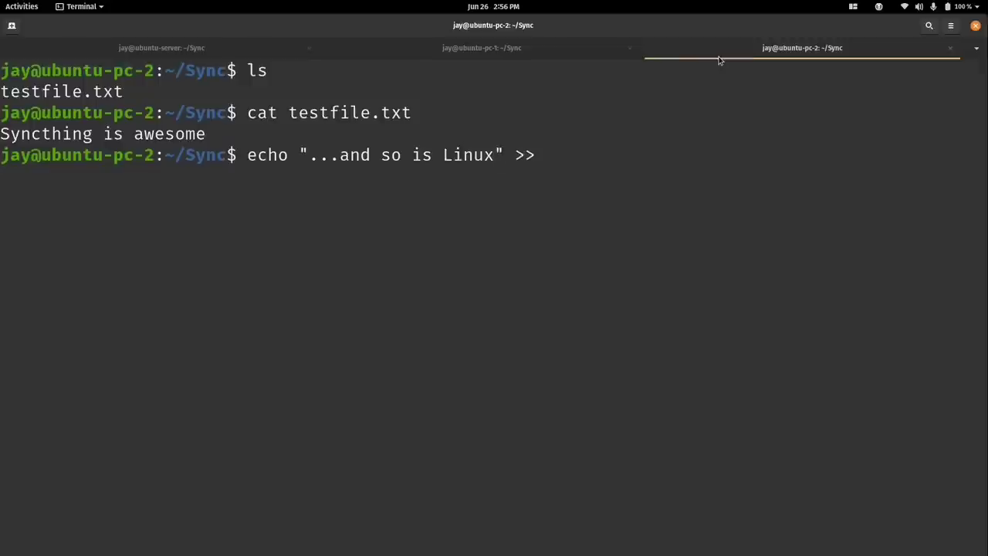
{"action": "type", "text": " test"}
{"action": "key", "text": "Tab"}
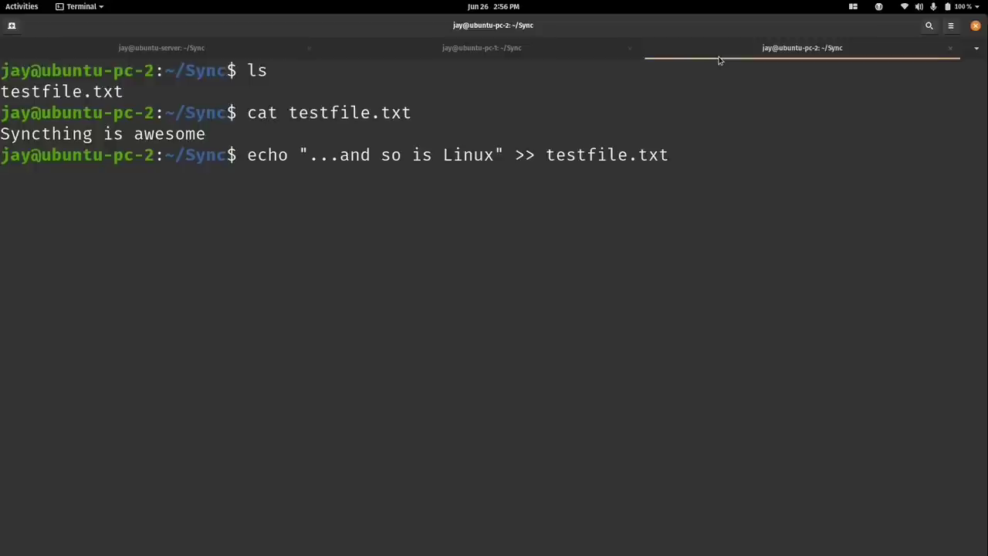
{"action": "key", "text": "Return"}
{"action": "type", "text": "cat "}
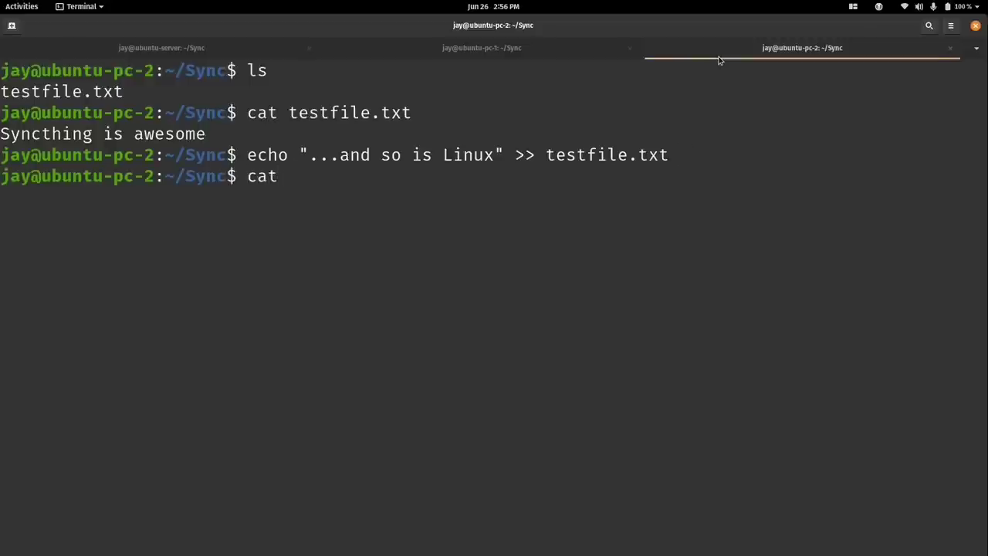
{"action": "type", "text": "tes"}
{"action": "key", "text": "Tab"}
{"action": "key", "text": "Return"}
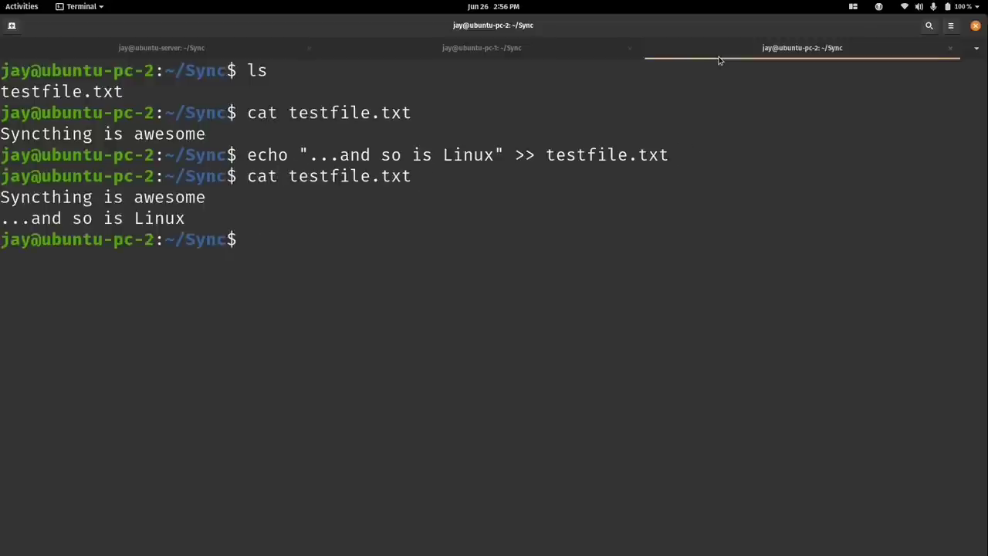
Print testfile.txt on pc-1, then on the server and pc-1 again, to compare both lines.
{"action": "left_click", "coordinate": [574, 48]}
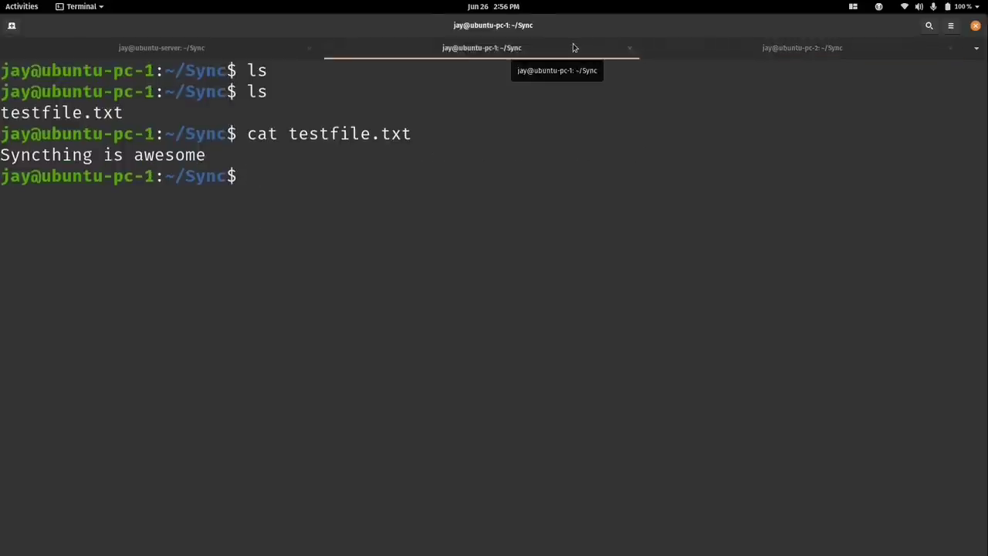
{"action": "type", "text": "cat tes"}
{"action": "key", "text": "Tab"}
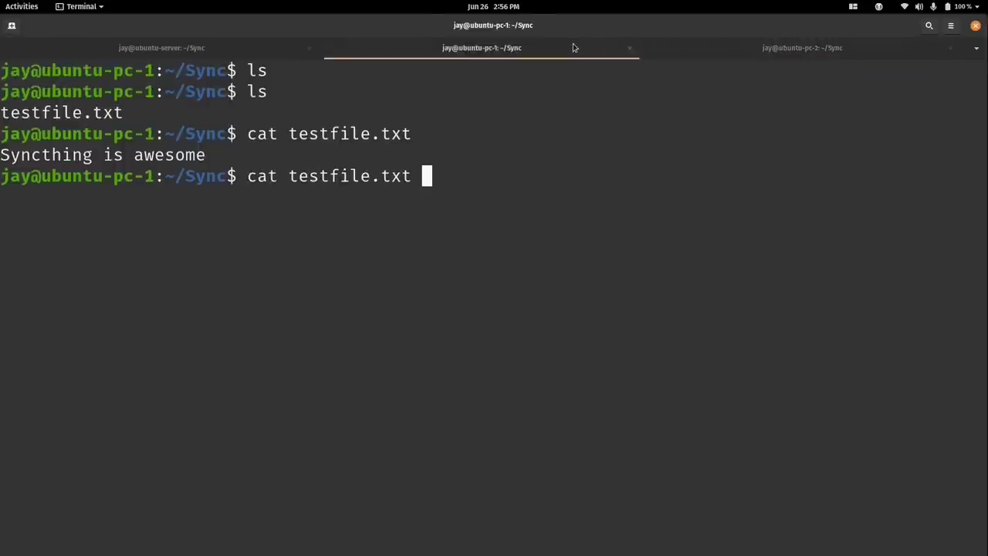
{"action": "key", "text": "Return"}
{"action": "key", "text": "ctrl+l"}
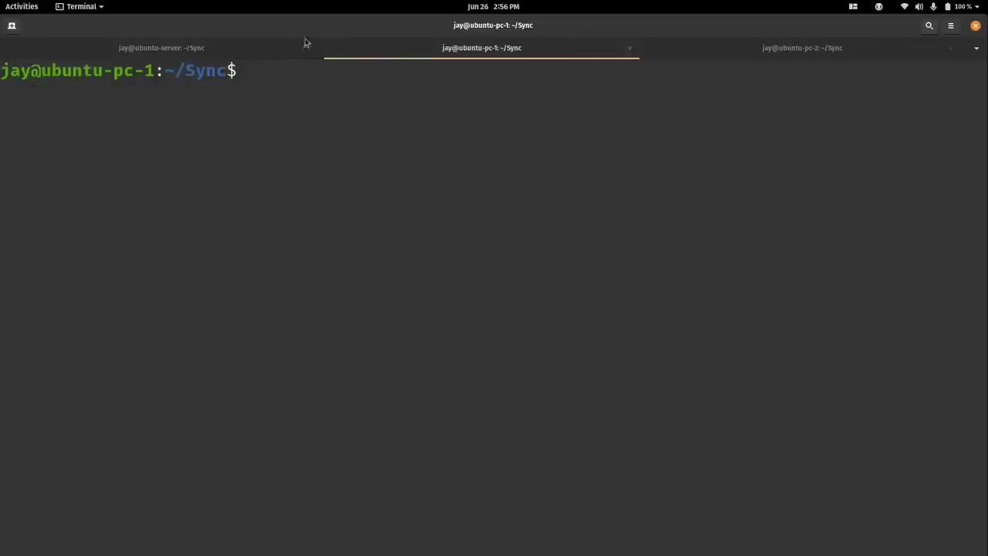
{"action": "left_click", "coordinate": [220, 49]}
{"action": "type", "text": "cat tes"}
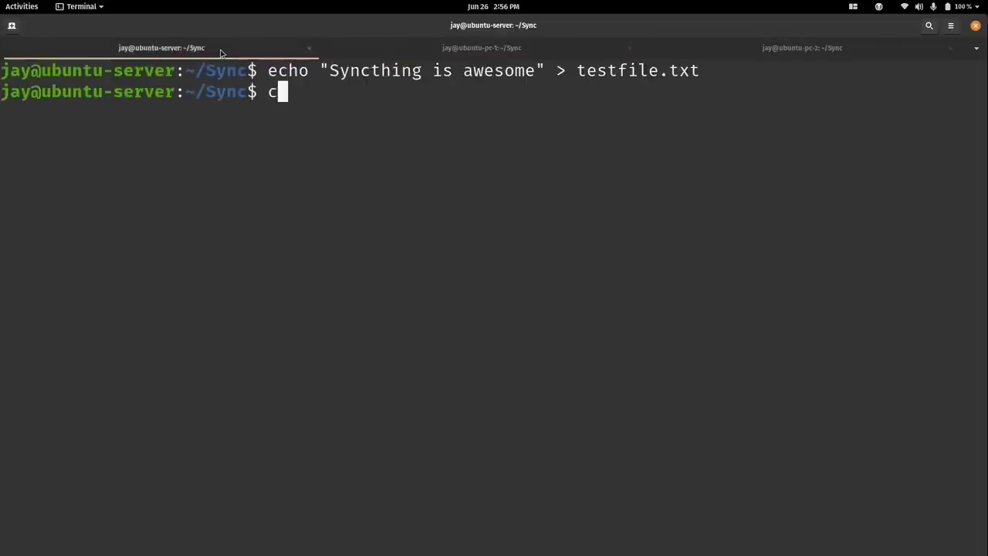
{"action": "key", "text": "Tab"}
{"action": "key", "text": "Return"}
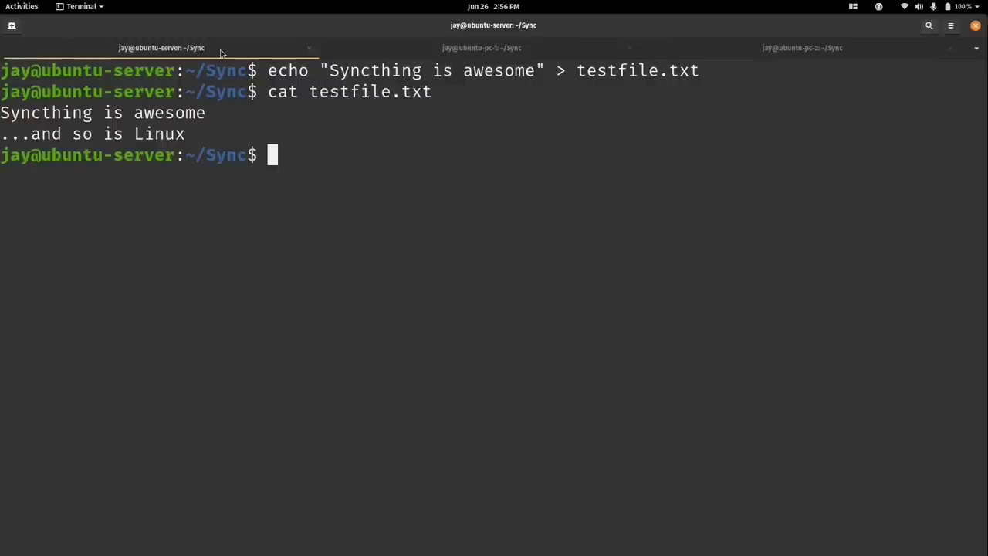
{"action": "left_click", "coordinate": [412, 54]}
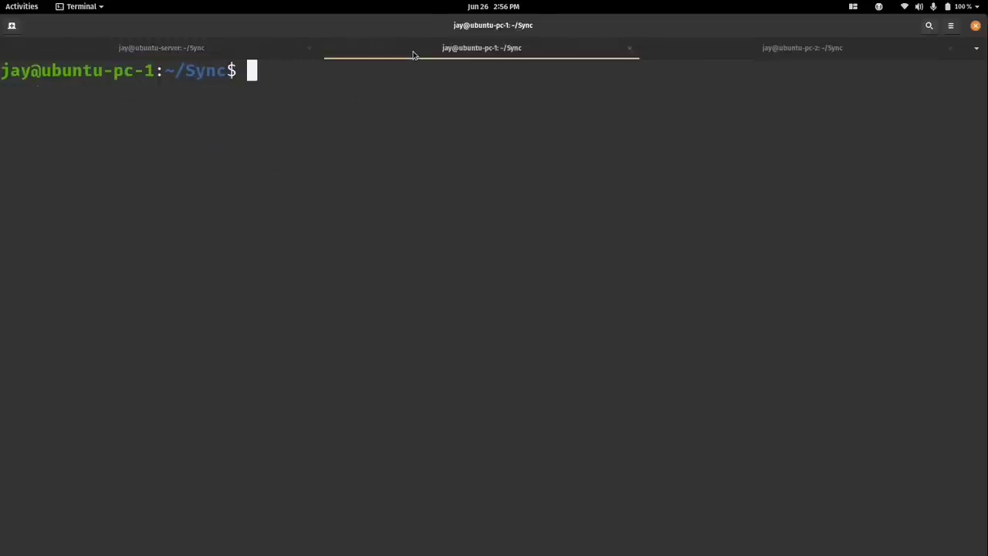
{"action": "type", "text": "cat tes"}
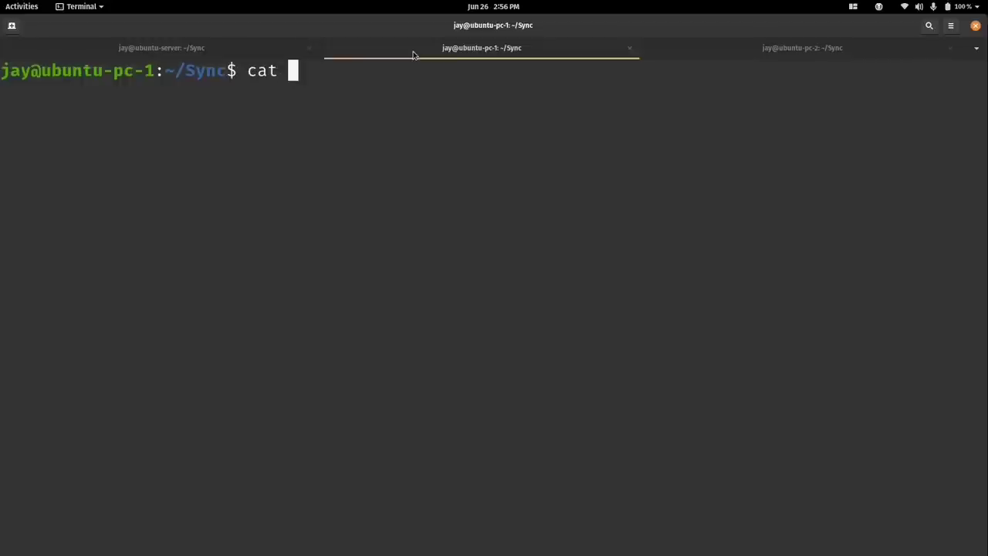
{"action": "key", "text": "Tab"}
{"action": "key", "text": "Return"}
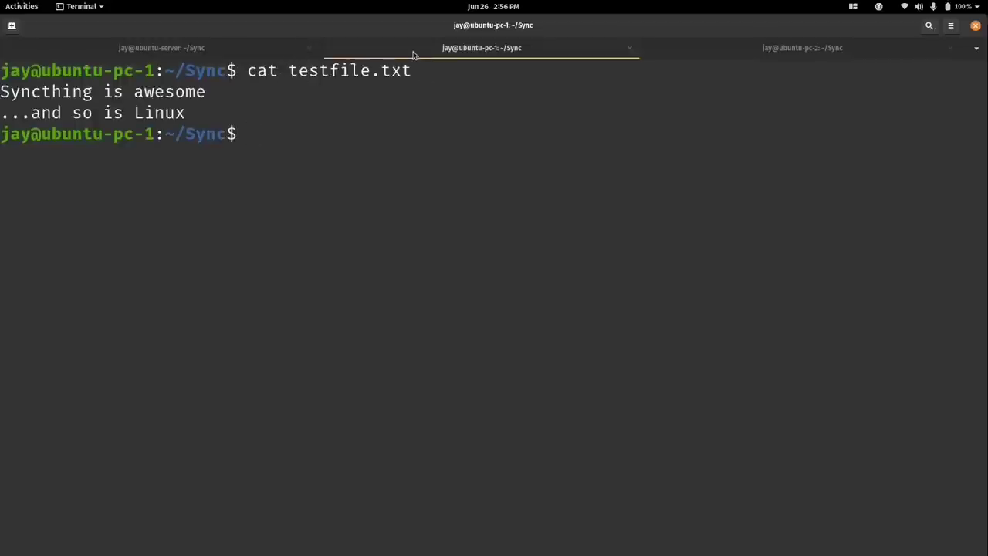
Delete testfile.txt from pc-1's Sync folder with rm.
{"action": "type", "text": "rm test"}
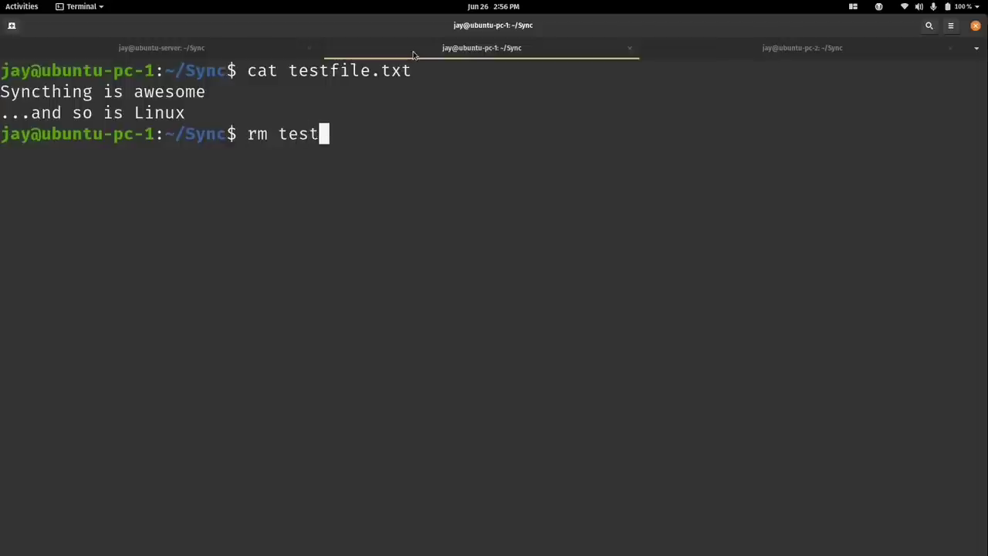
{"action": "key", "text": "Tab"}
{"action": "key", "text": "Return"}
{"action": "key", "text": "ctrl+l"}
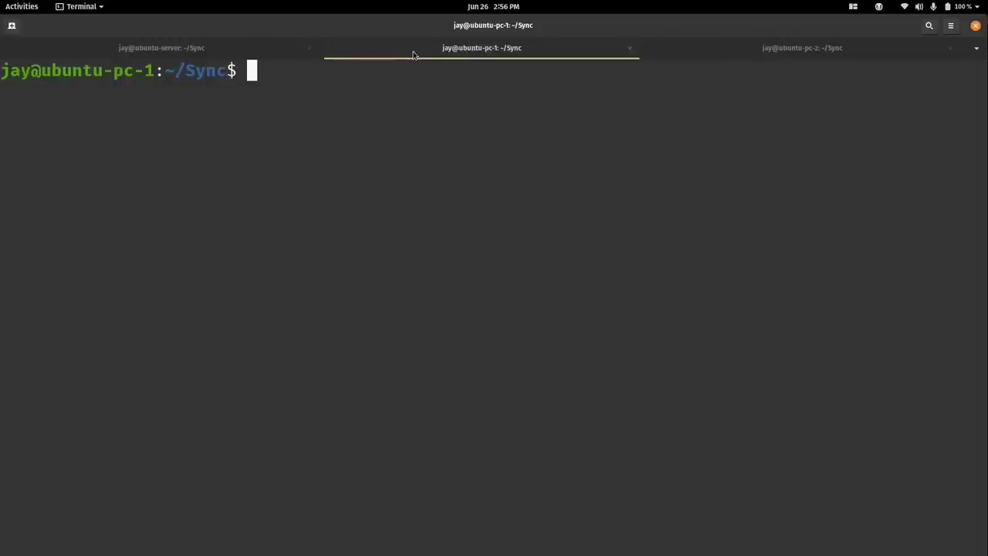
List the server's Sync folder repeatedly until testfile.txt disappears.
{"action": "left_click", "coordinate": [162, 47]}
{"action": "type", "text": "ls"}
{"action": "key", "text": "Return"}
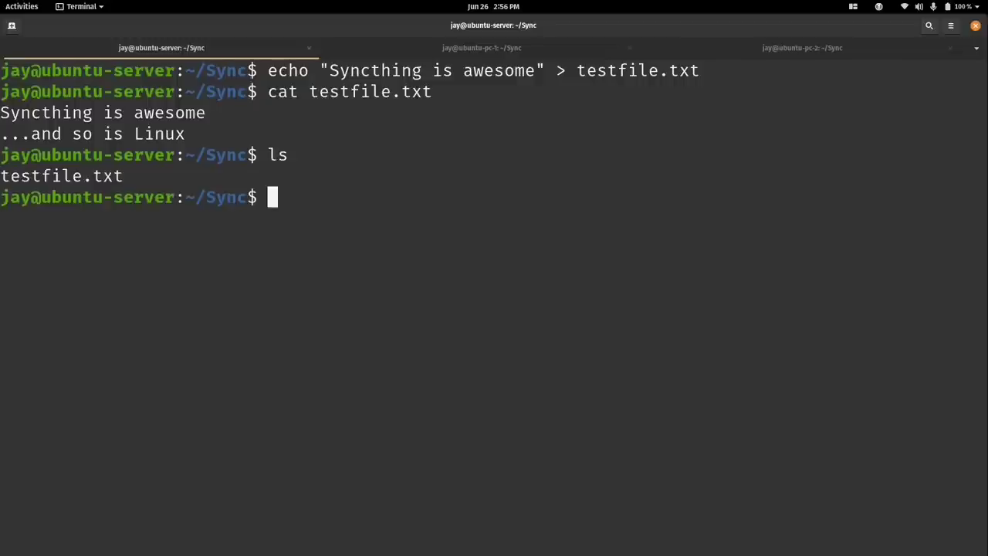
{"action": "key", "text": "ctrl+l"}
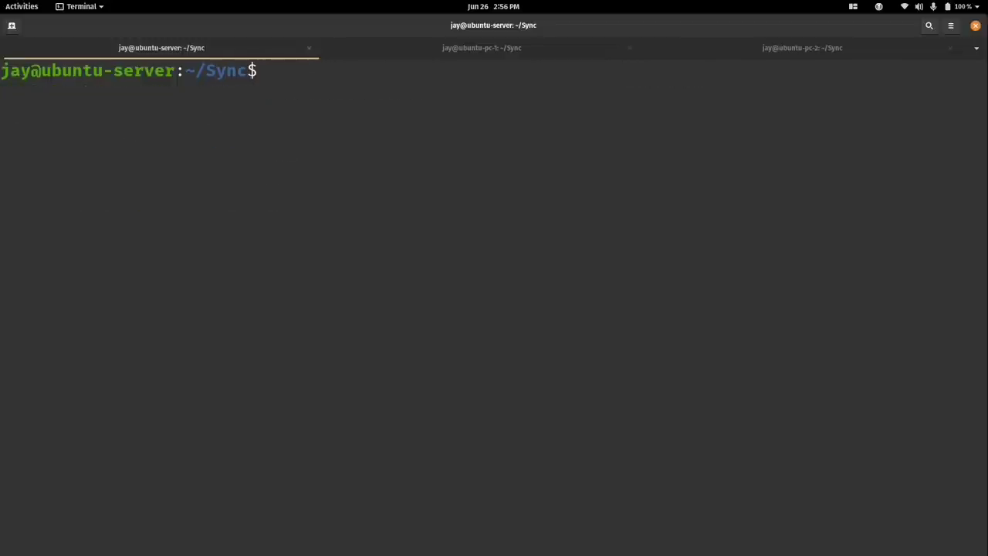
{"action": "type", "text": "ls"}
{"action": "key", "text": "Return"}
{"action": "type", "text": "ls"}
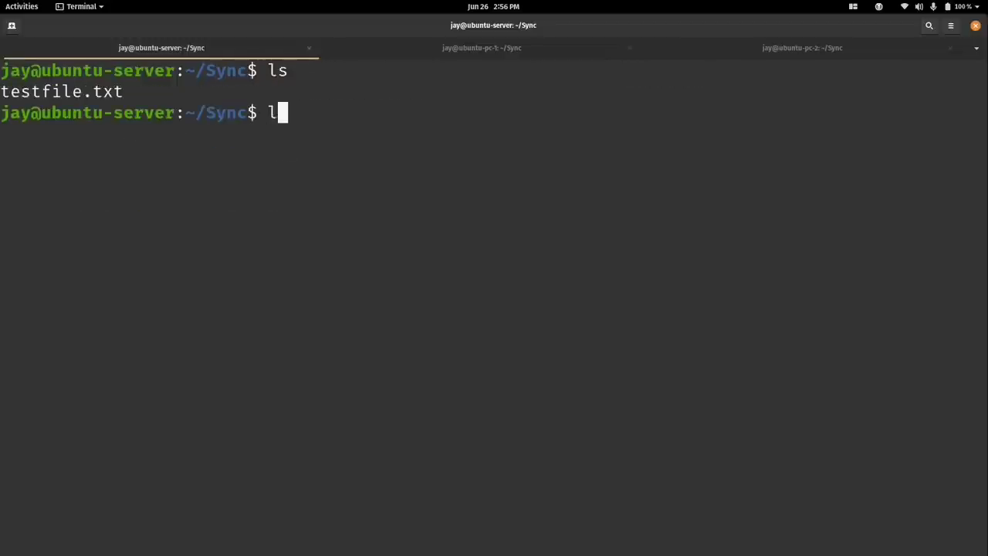
{"action": "key", "text": "Return"}
{"action": "type", "text": "ls"}
{"action": "key", "text": "Return"}
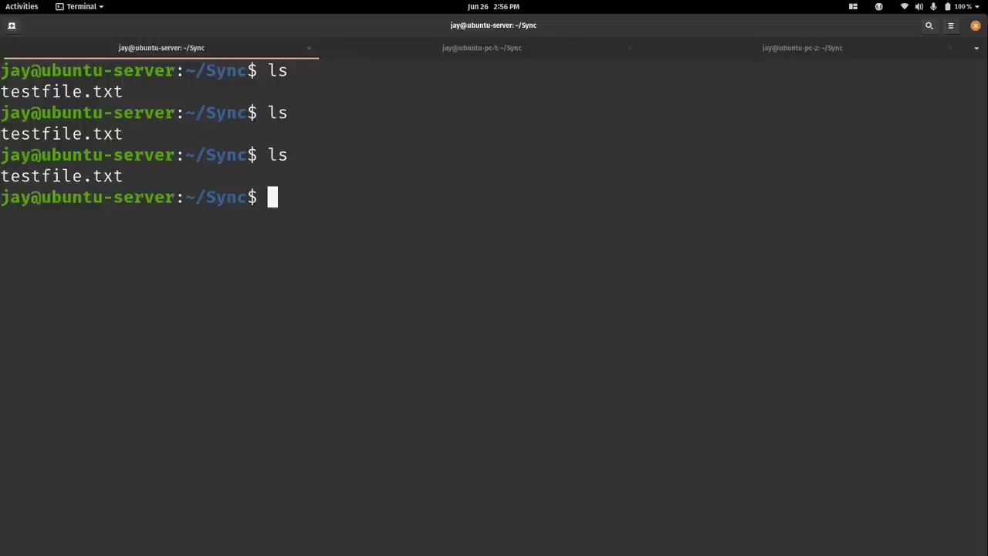
{"action": "type", "text": "ls"}
{"action": "key", "text": "Return"}
{"action": "key", "text": "ctrl+l"}
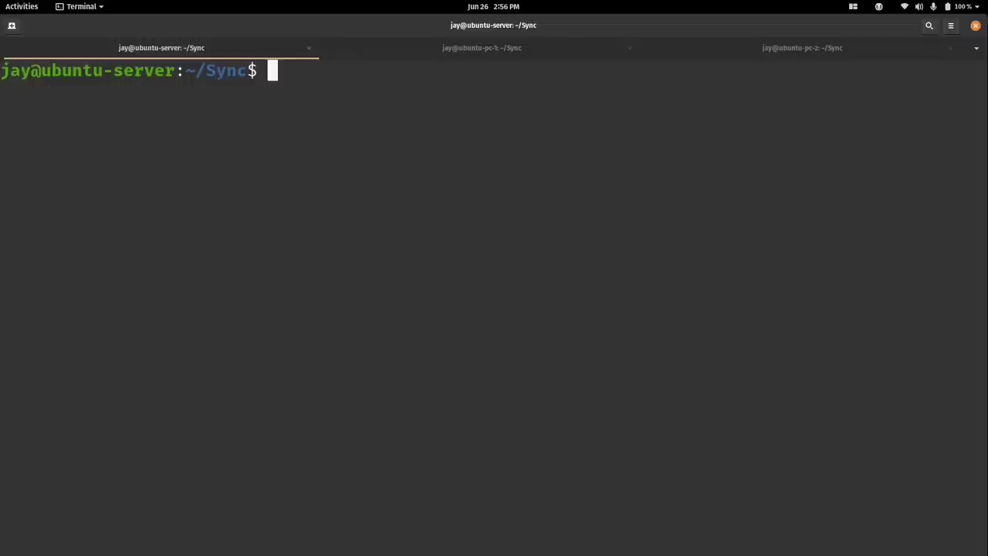
{"action": "type", "text": "ls"}
{"action": "key", "text": "Return"}
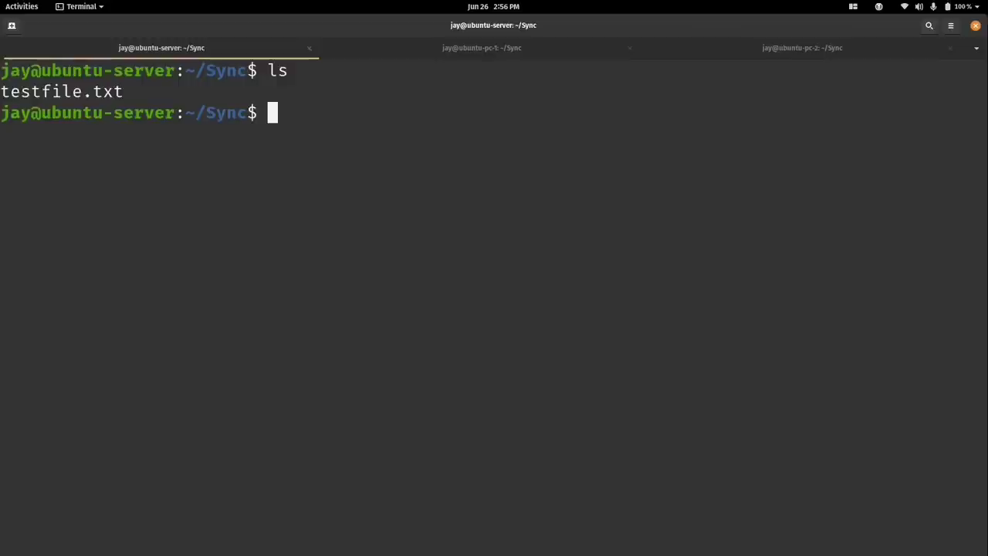
{"action": "type", "text": "ls"}
{"action": "key", "text": "Return"}
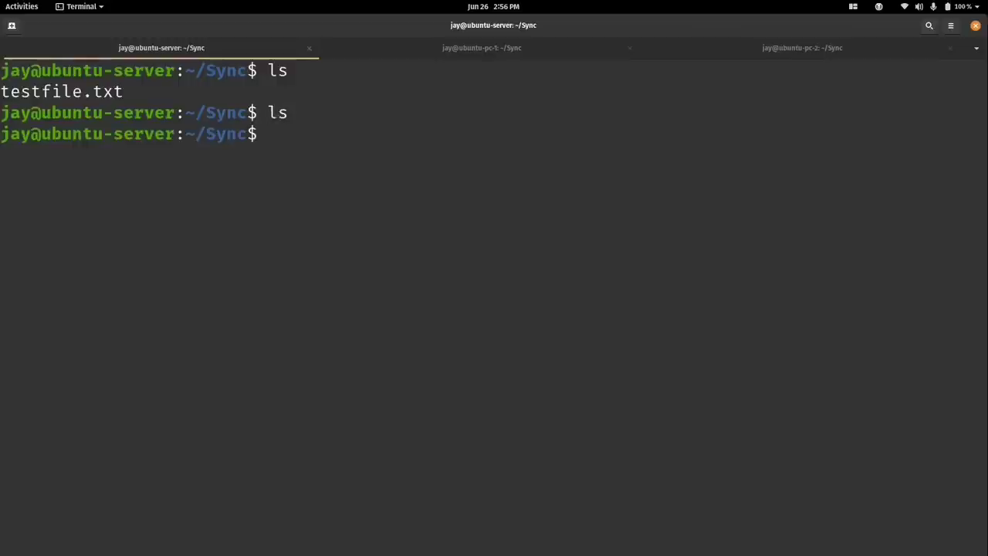
Confirm pc-2's Sync folder is now empty too, then clear the server's screen.
{"action": "left_click", "coordinate": [692, 58]}
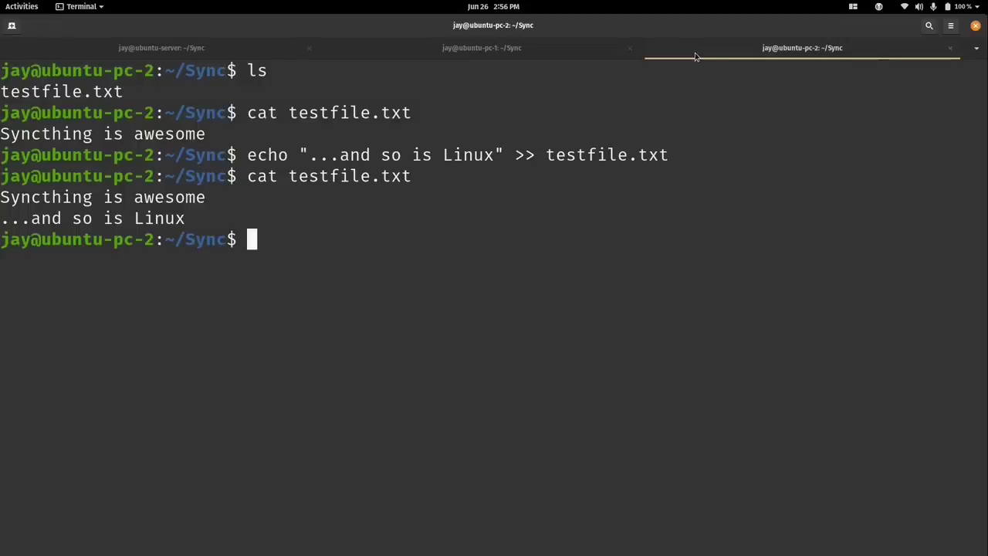
{"action": "type", "text": "ls"}
{"action": "key", "text": "Return"}
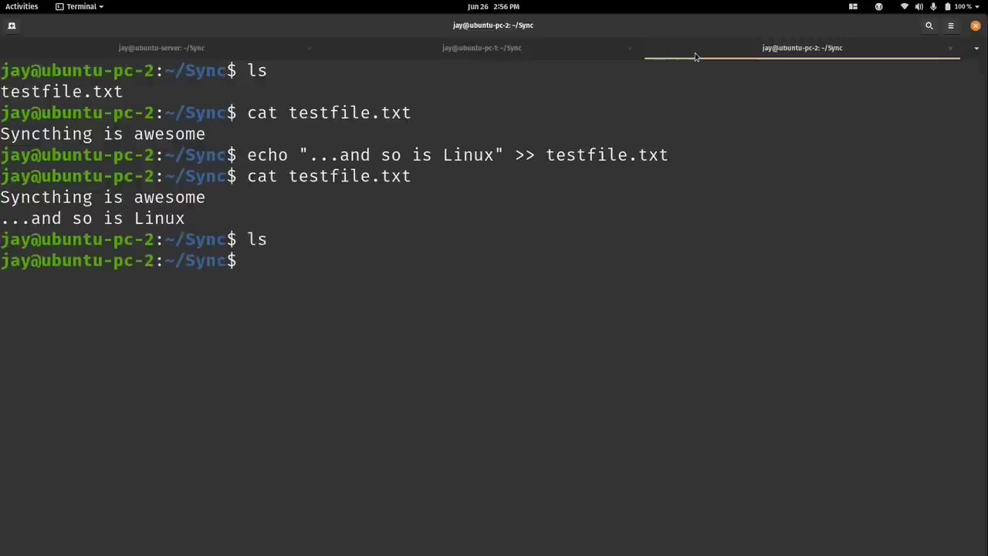
{"action": "key", "text": "ctrl+l"}
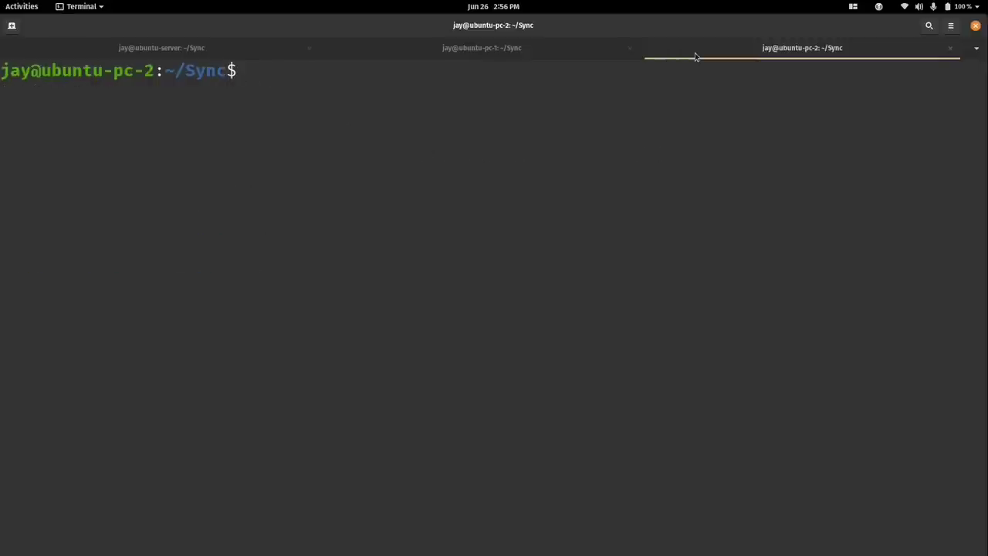
{"action": "left_click", "coordinate": [498, 58]}
{"action": "left_click", "coordinate": [217, 57]}
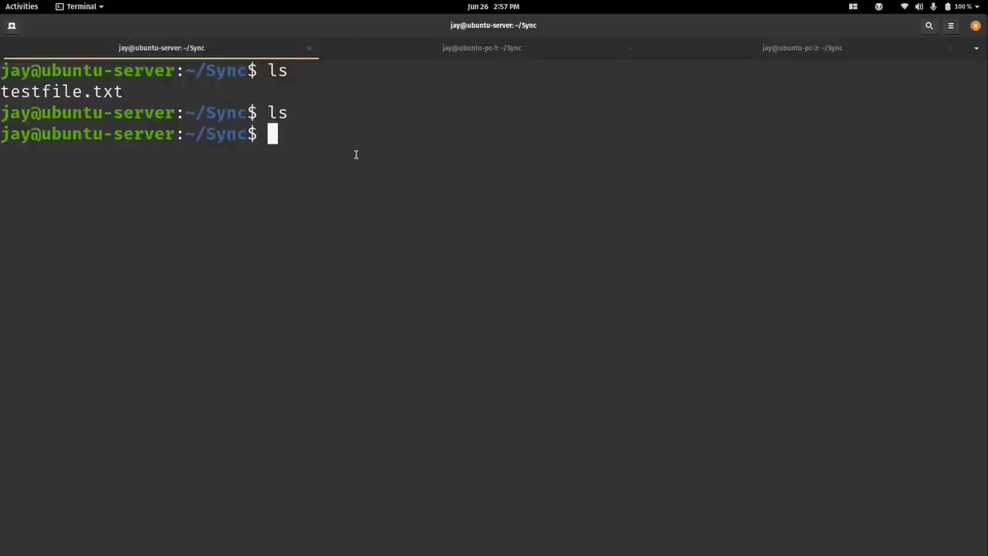
{"action": "key", "text": "ctrl+l"}
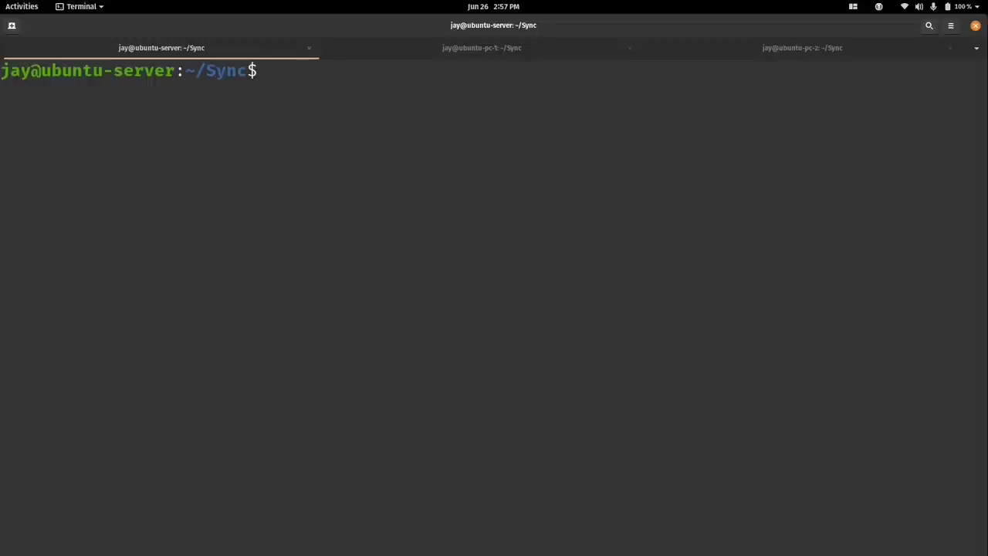
Move up to the home folder on the server and pc-1, and list pc-1's home.
{"action": "type", "text": "cd .."}
{"action": "key", "text": "Return"}
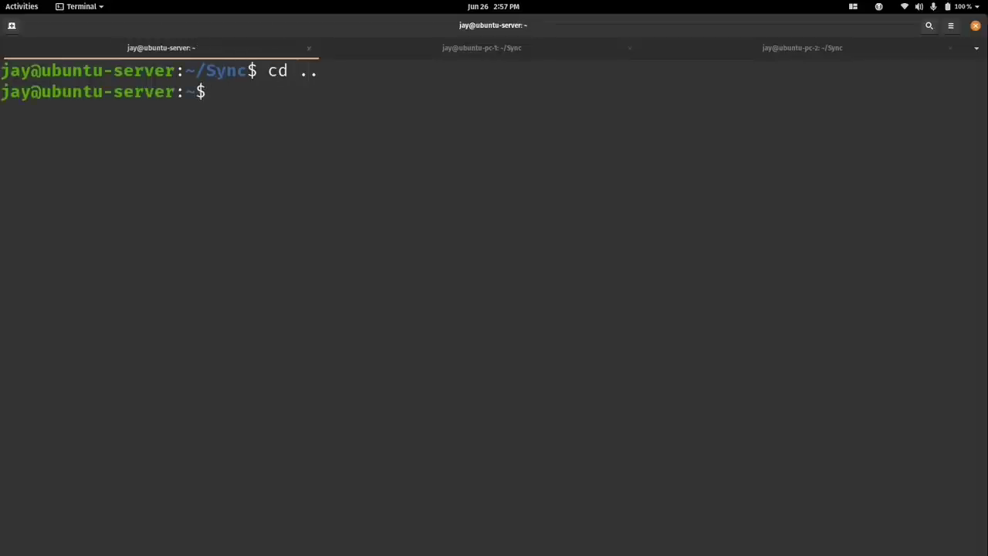
{"action": "left_click", "coordinate": [489, 49]}
{"action": "type", "text": "cd .."}
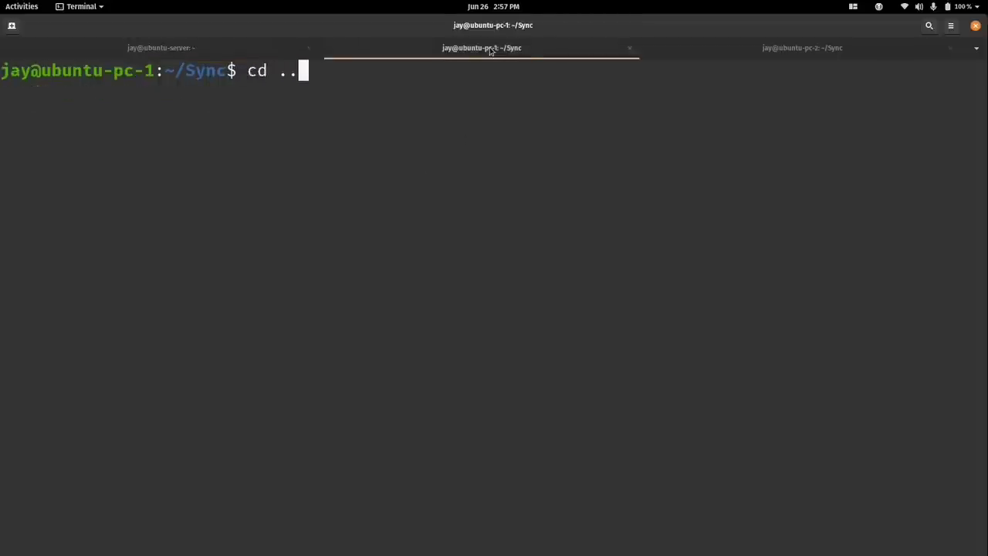
{"action": "key", "text": "Return"}
{"action": "type", "text": "ls"}
{"action": "key", "text": "Return"}
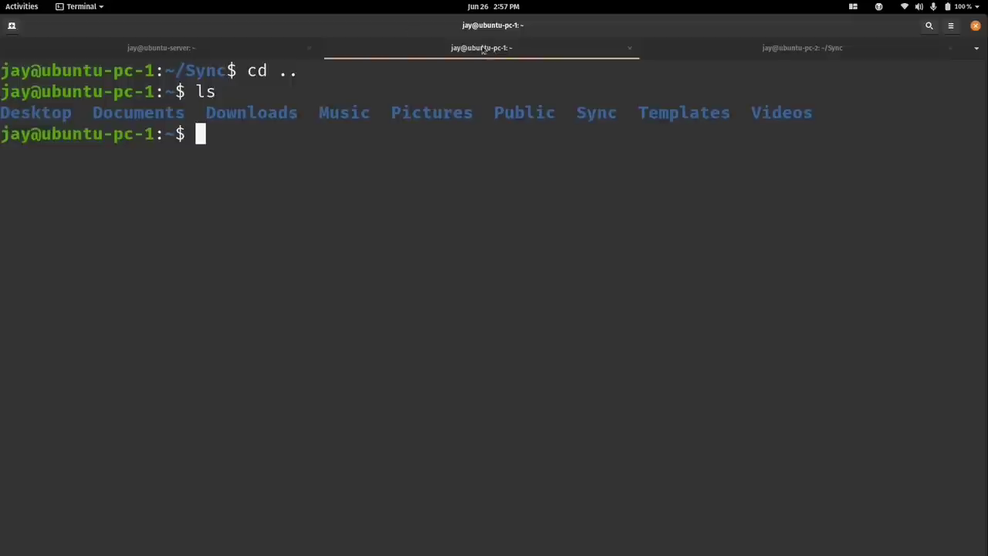
List the server's home folder and create a Documents folder there.
{"action": "left_click", "coordinate": [192, 45]}
{"action": "type", "text": "ls"}
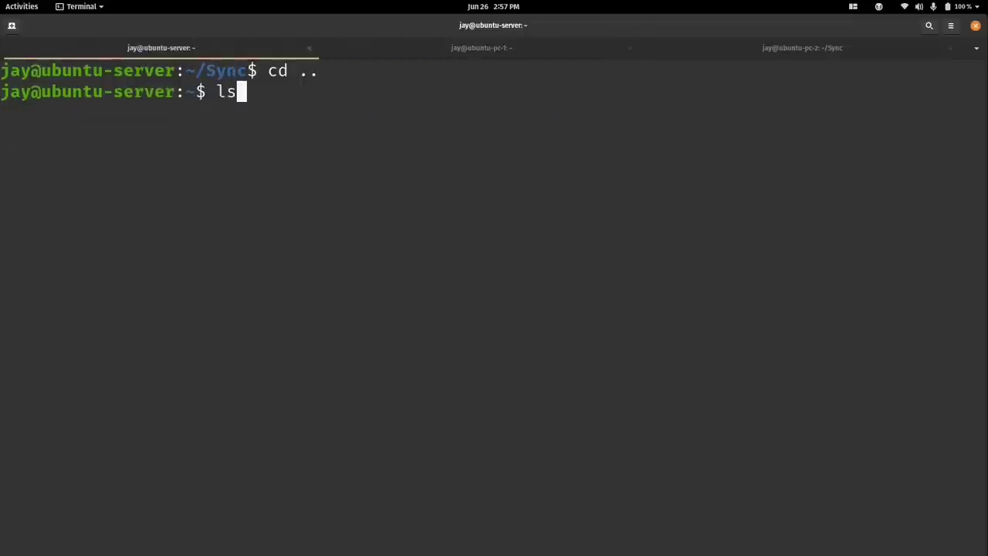
{"action": "key", "text": "Return"}
{"action": "type", "text": "mk"}
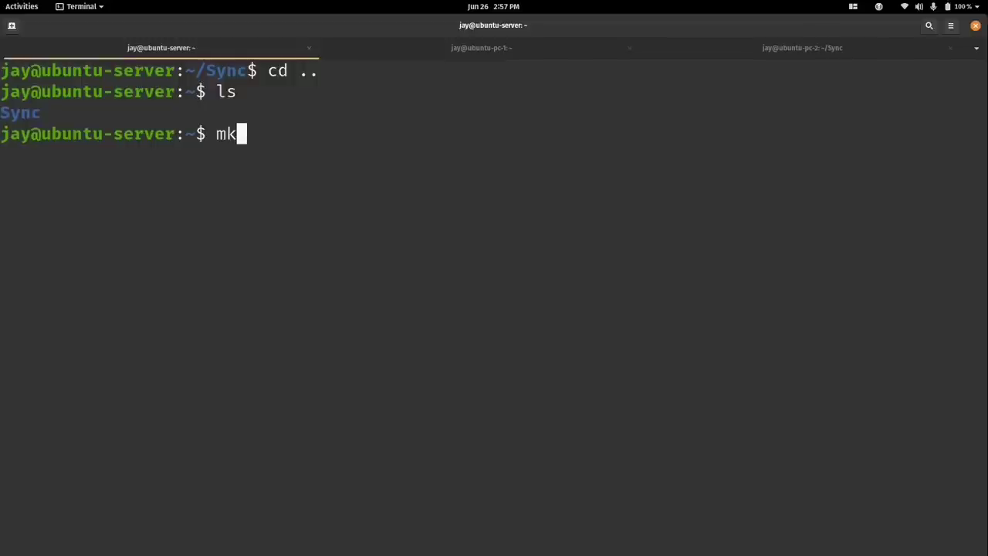
{"action": "type", "text": "dir Documents"}
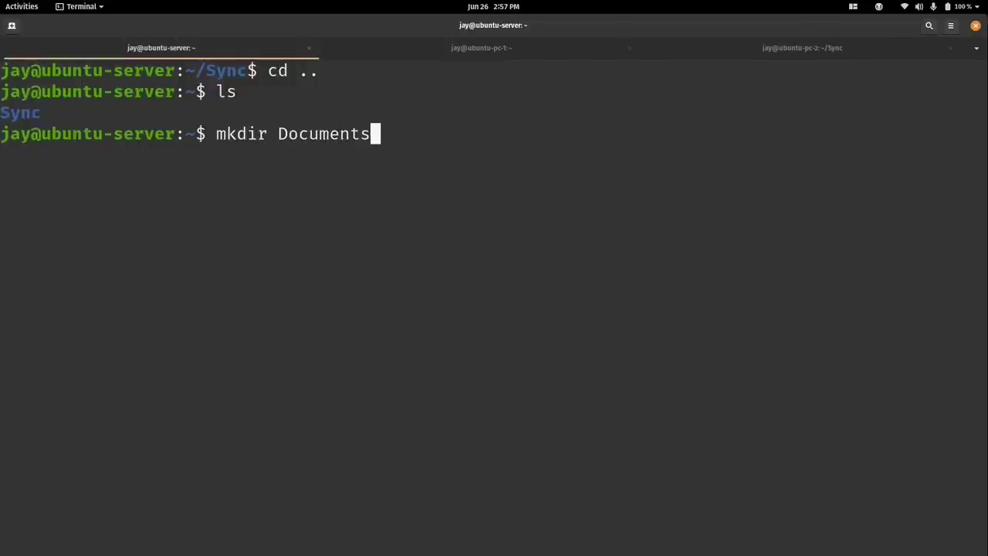
{"action": "key", "text": "Return"}
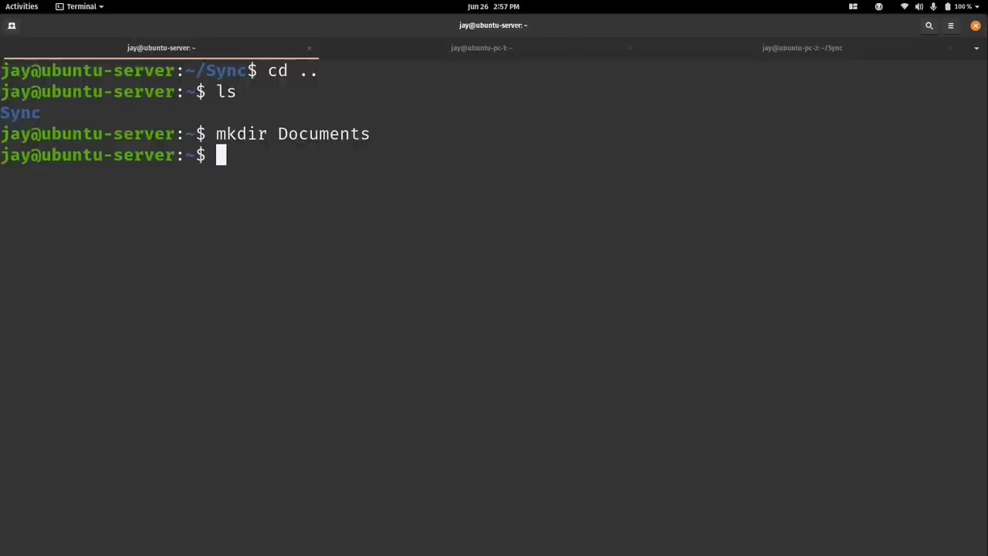
On pc-2, list ~/Sync, then go to the home folder with cd ~ and list it.
{"action": "left_click", "coordinate": [585, 48]}
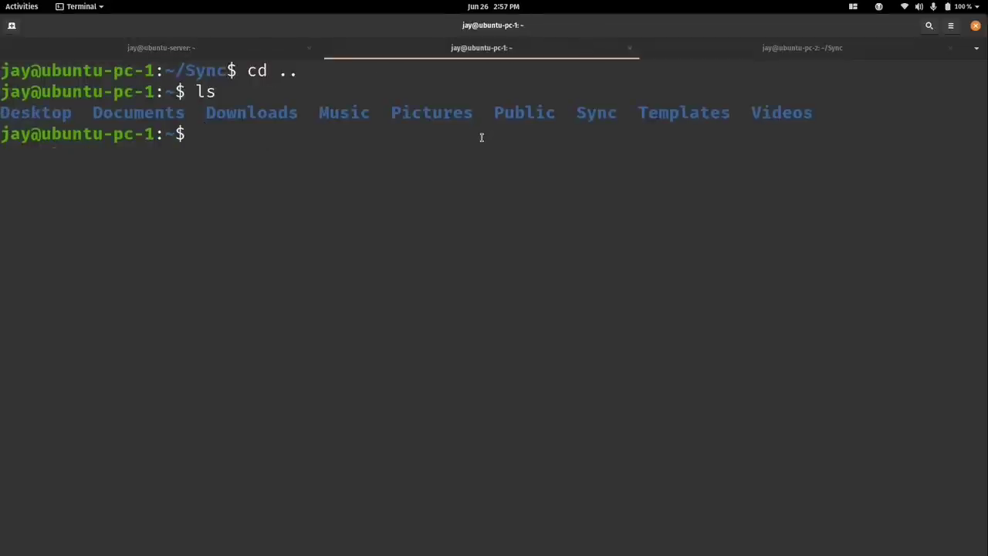
{"action": "left_click", "coordinate": [712, 60]}
{"action": "type", "text": "ls"}
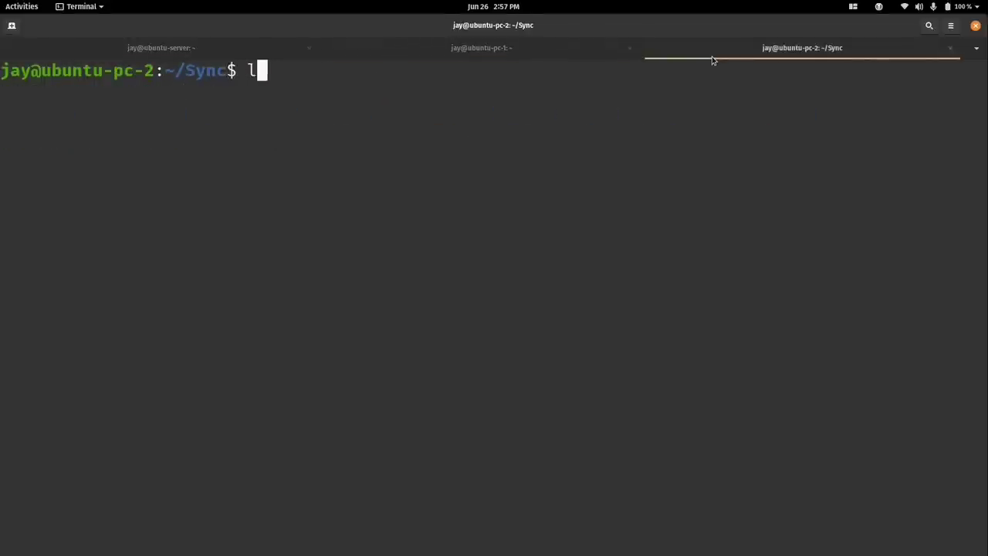
{"action": "key", "text": "Return"}
{"action": "type", "text": "cd ~"}
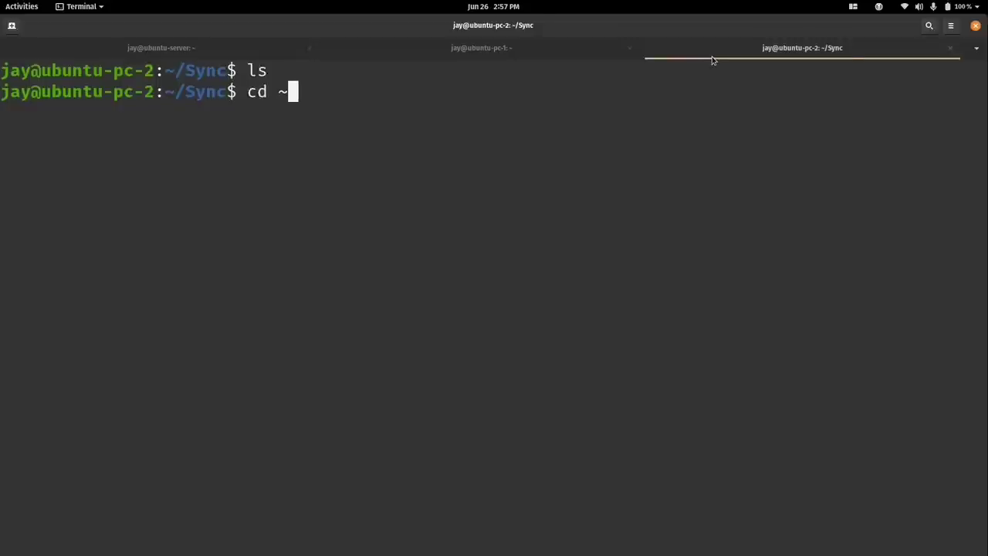
{"action": "key", "text": "Return"}
{"action": "type", "text": "ls"}
{"action": "key", "text": "Return"}
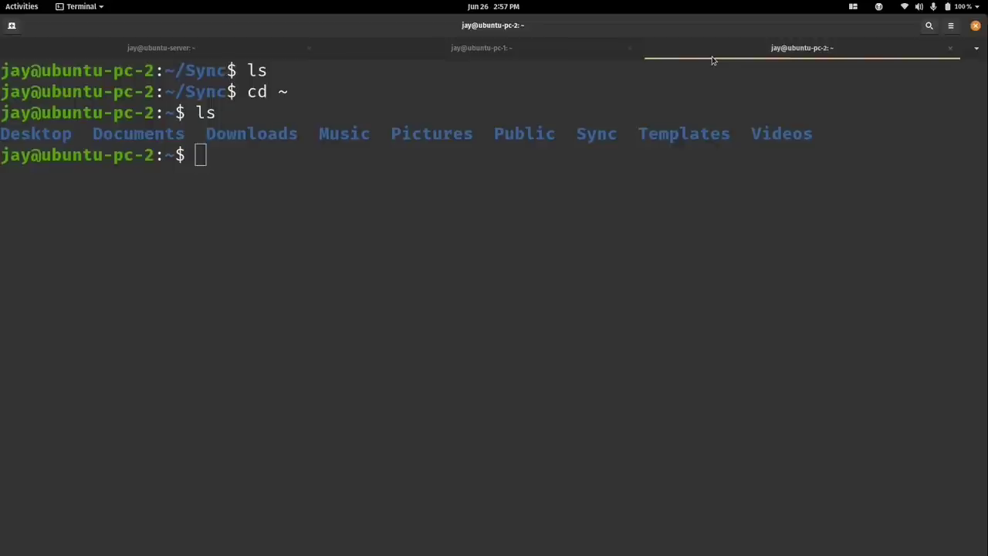
{"action": "key", "text": "super"}
On ubuntu-server's Syncthing, add a new folder labelled 'Documents' and save it.
{"action": "left_click", "coordinate": [337, 302]}
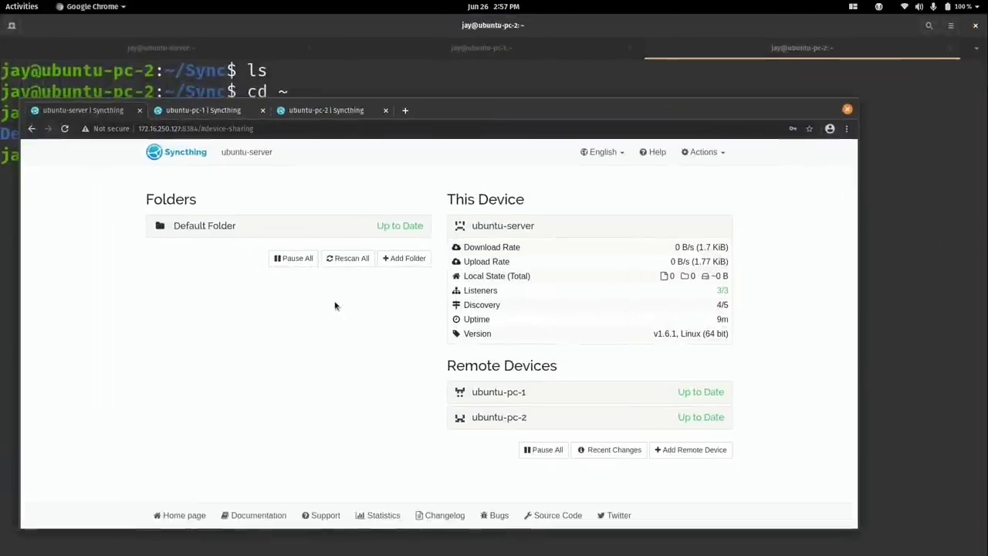
{"action": "left_click", "coordinate": [401, 260]}
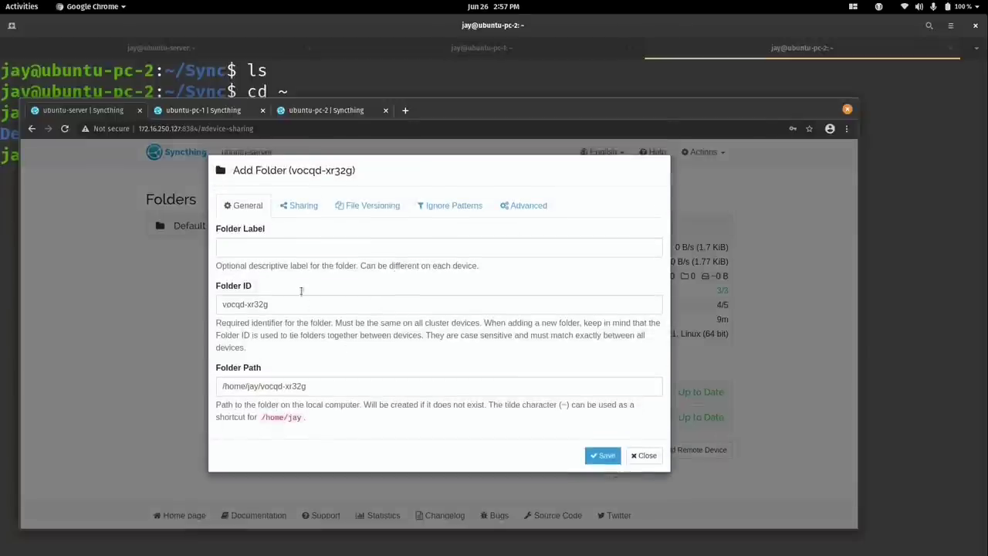
{"action": "left_click", "coordinate": [285, 250]}
{"action": "type", "text": "Documents"}
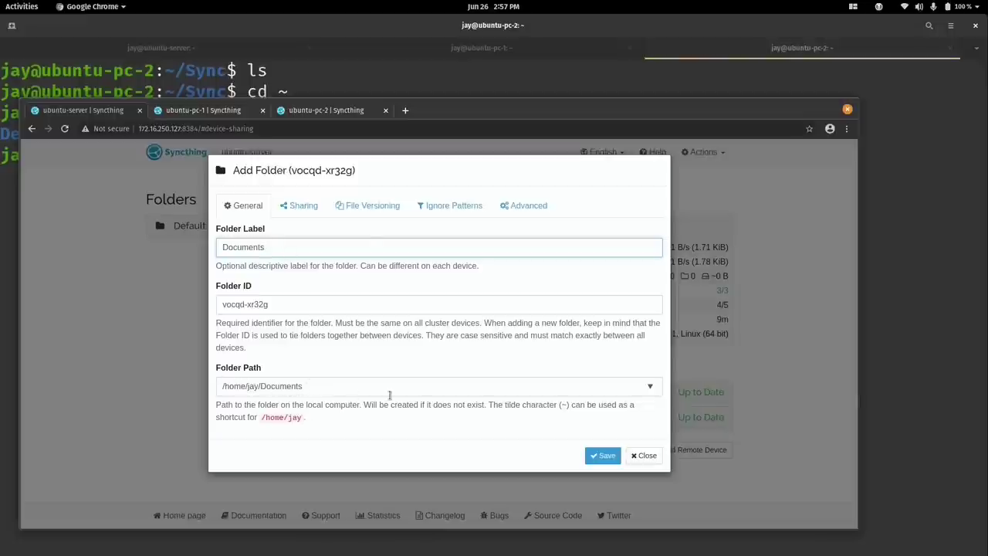
{"action": "left_click", "coordinate": [600, 455]}
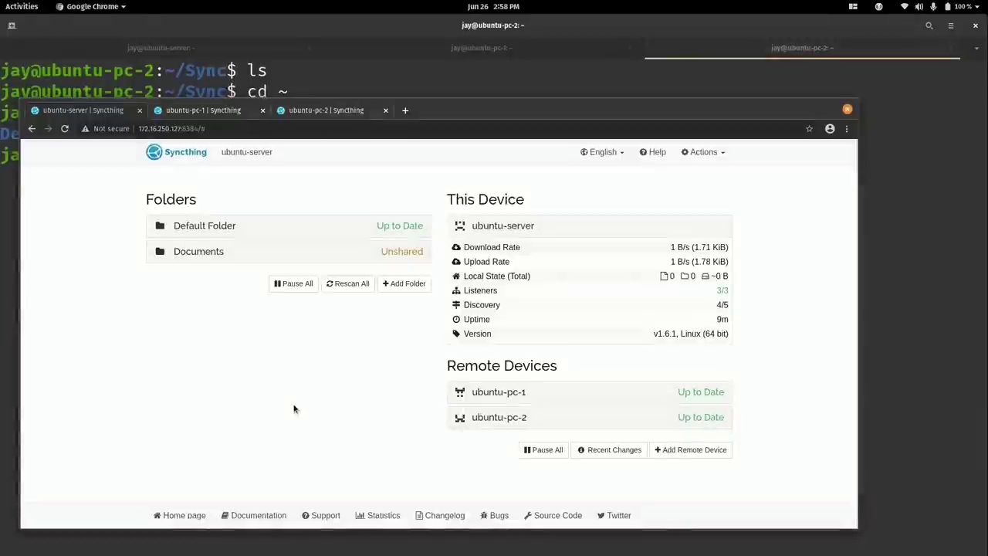
Share the Documents folder with ubuntu-pc-1 and ubuntu-pc-2 via its Sharing settings.
{"action": "left_click", "coordinate": [340, 255]}
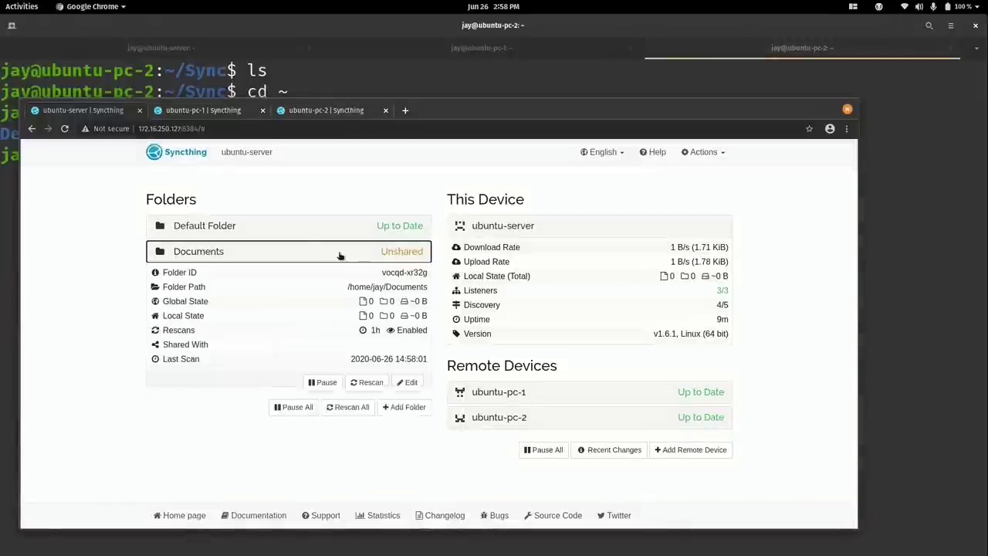
{"action": "left_click", "coordinate": [409, 384]}
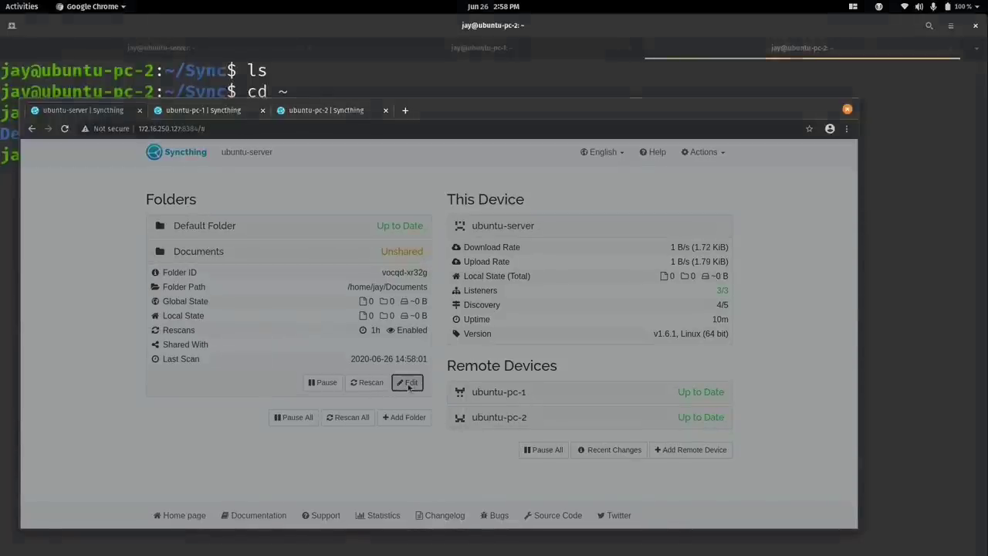
{"action": "left_click", "coordinate": [306, 206]}
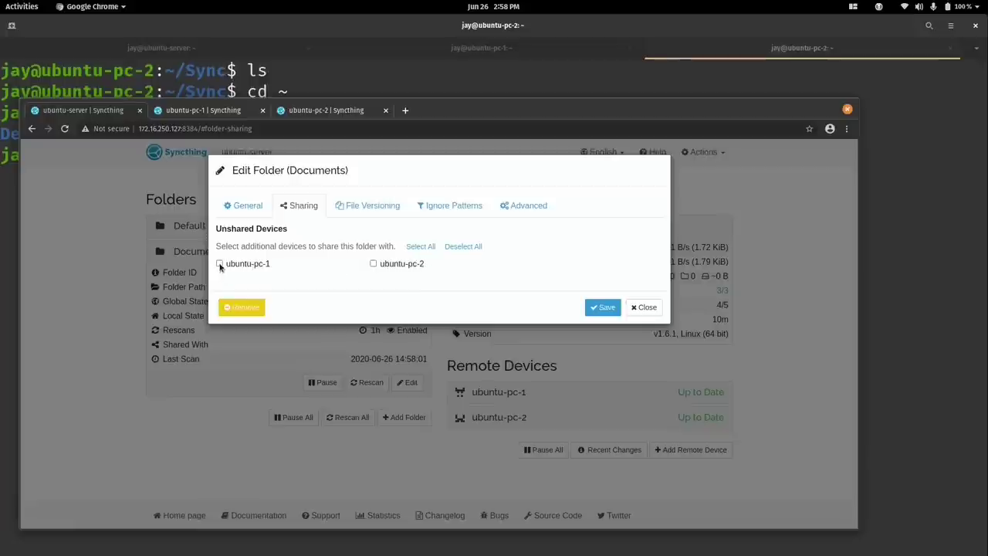
{"action": "left_click", "coordinate": [219, 264]}
{"action": "left_click", "coordinate": [373, 264]}
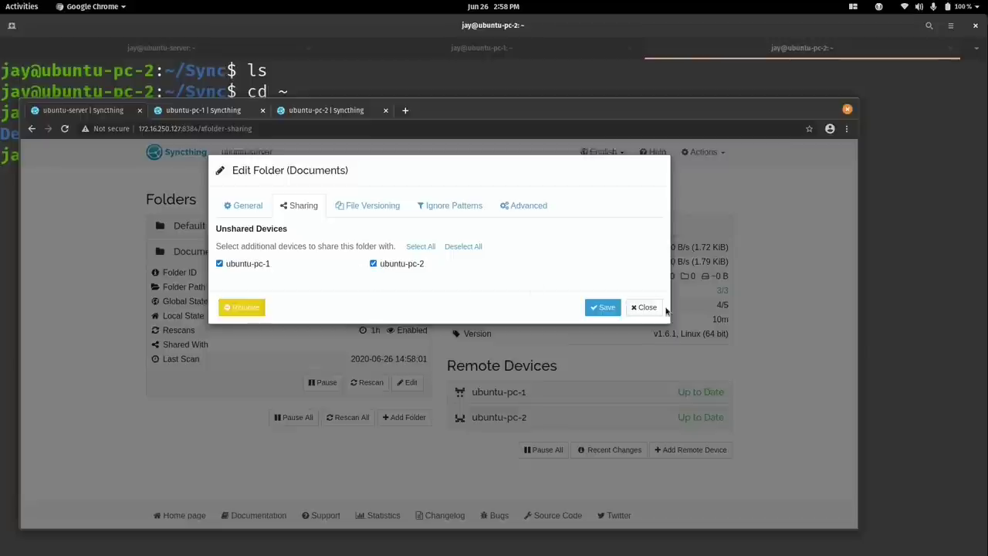
{"action": "left_click", "coordinate": [607, 309]}
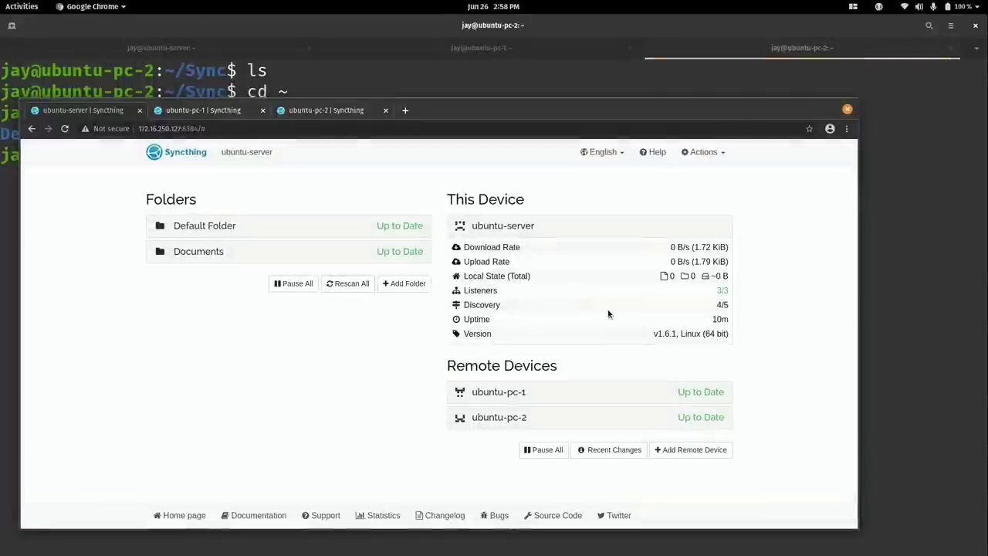
On ubuntu-pc-2, accept the server's Documents share at /home/jay/Documents and save it.
{"action": "left_click", "coordinate": [173, 113]}
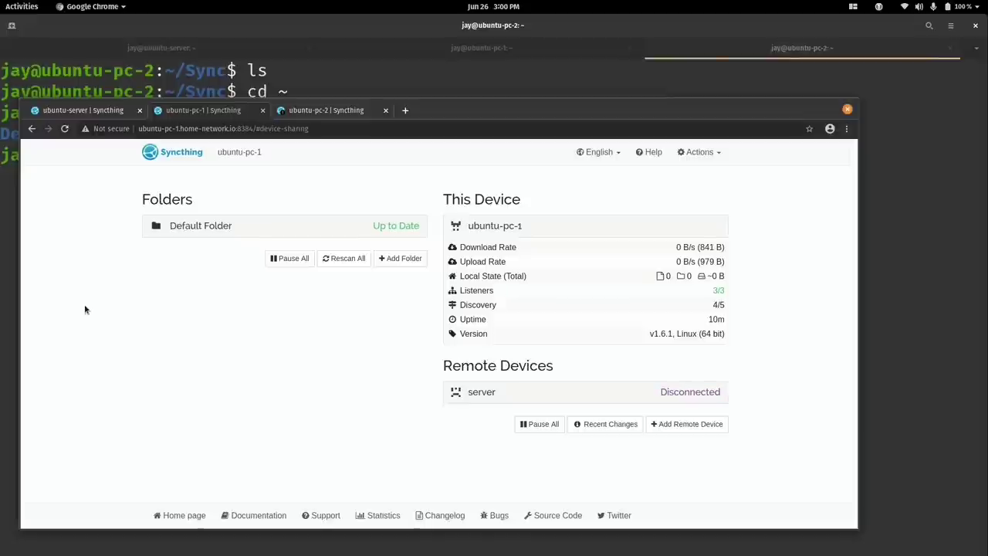
{"action": "left_click", "coordinate": [284, 116]}
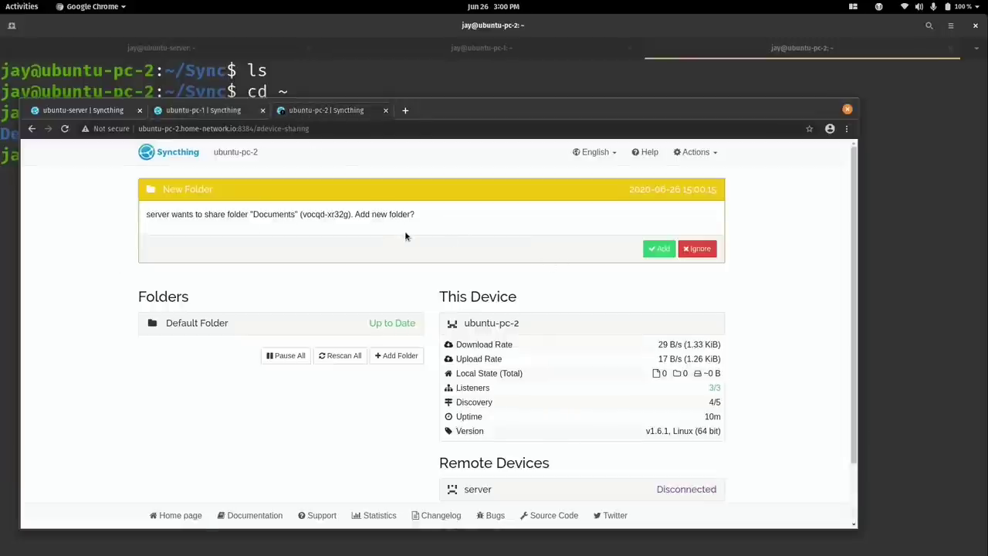
{"action": "left_click", "coordinate": [660, 247]}
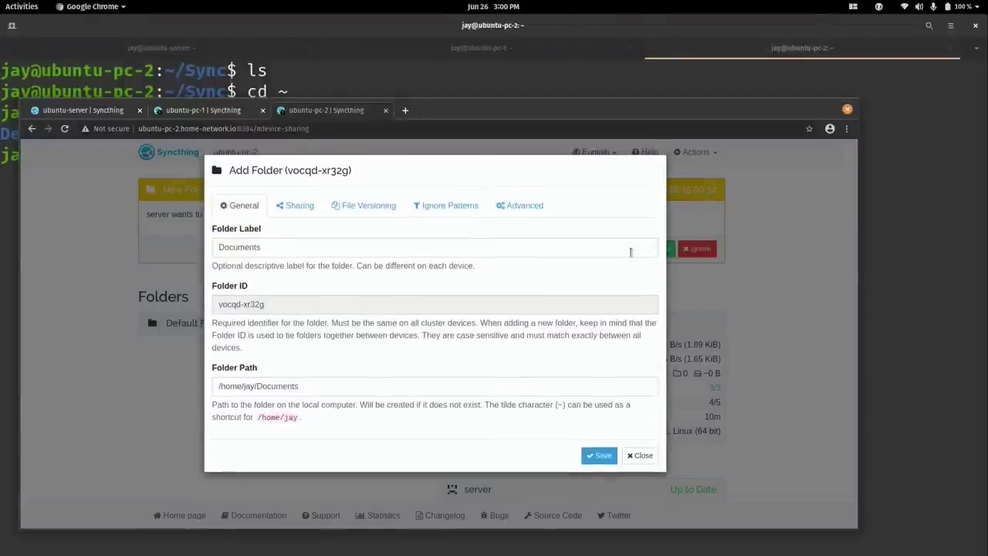
{"action": "left_click", "coordinate": [317, 386]}
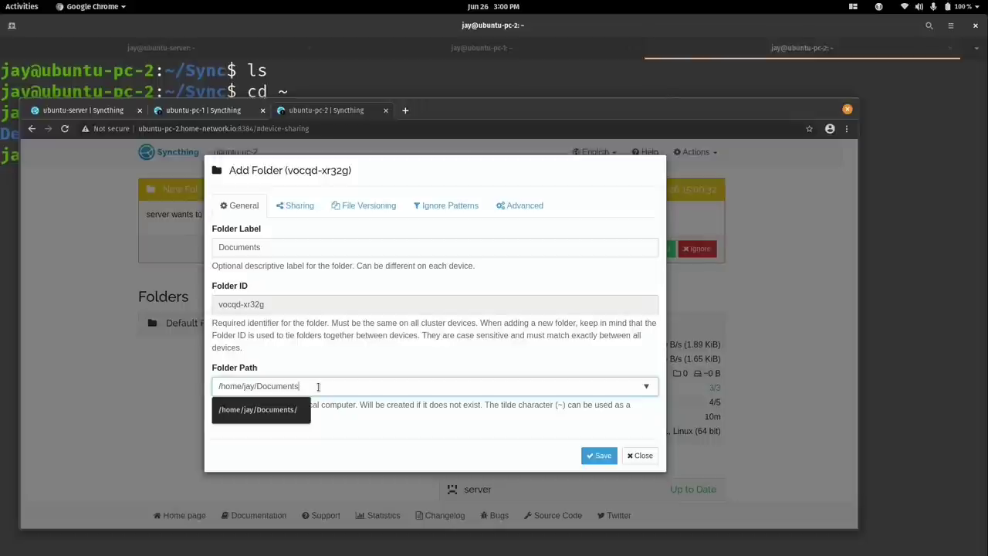
{"action": "left_click", "coordinate": [603, 456]}
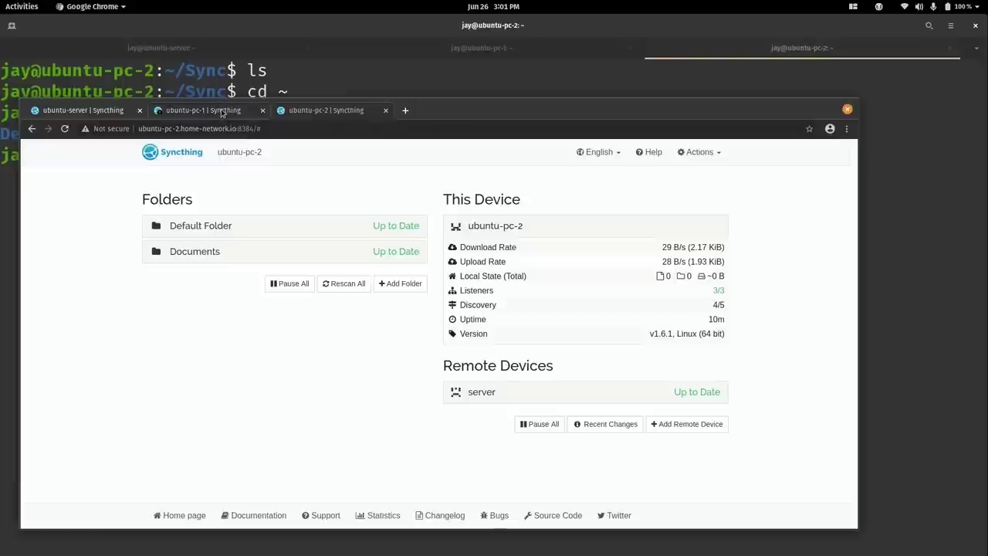
{"action": "left_click", "coordinate": [221, 112]}
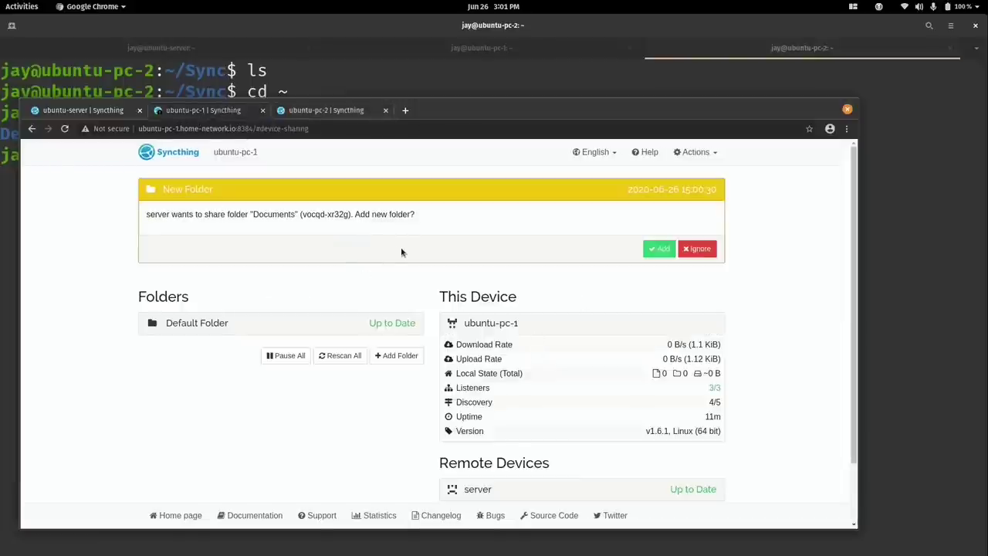
On ubuntu-pc-1, accept the Documents share, confirm its folder path, and view File Versioning settings.
{"action": "left_click", "coordinate": [662, 252]}
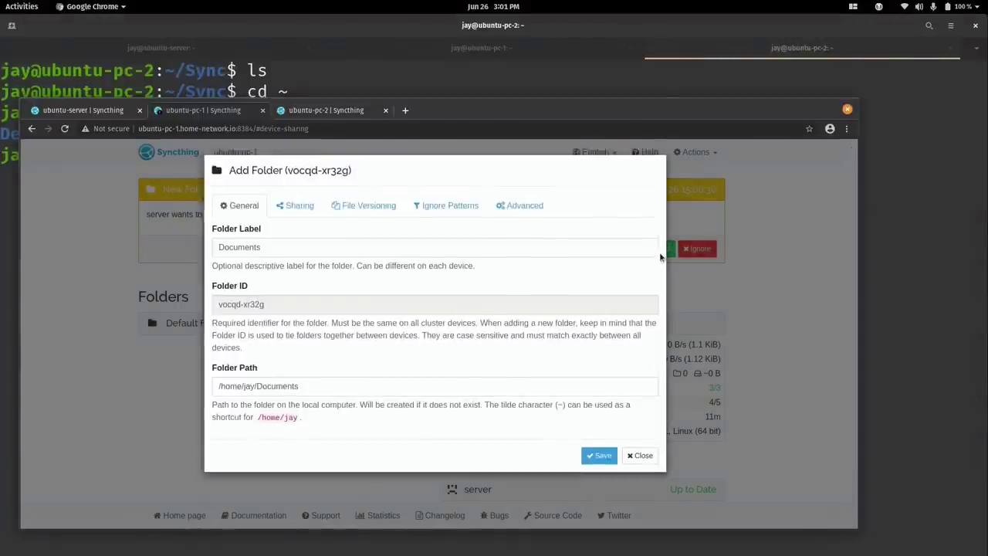
{"action": "left_click", "coordinate": [366, 385]}
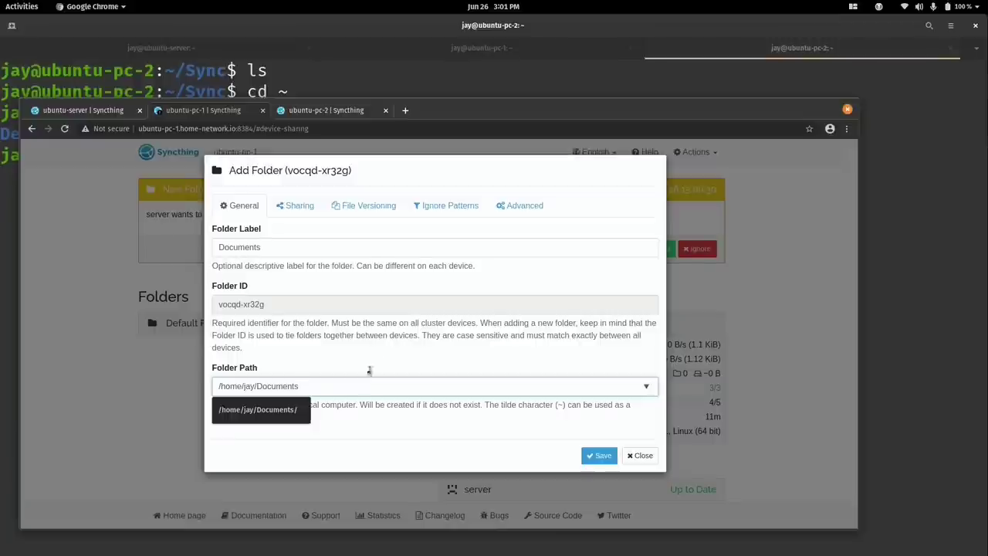
{"action": "left_click", "coordinate": [361, 207]}
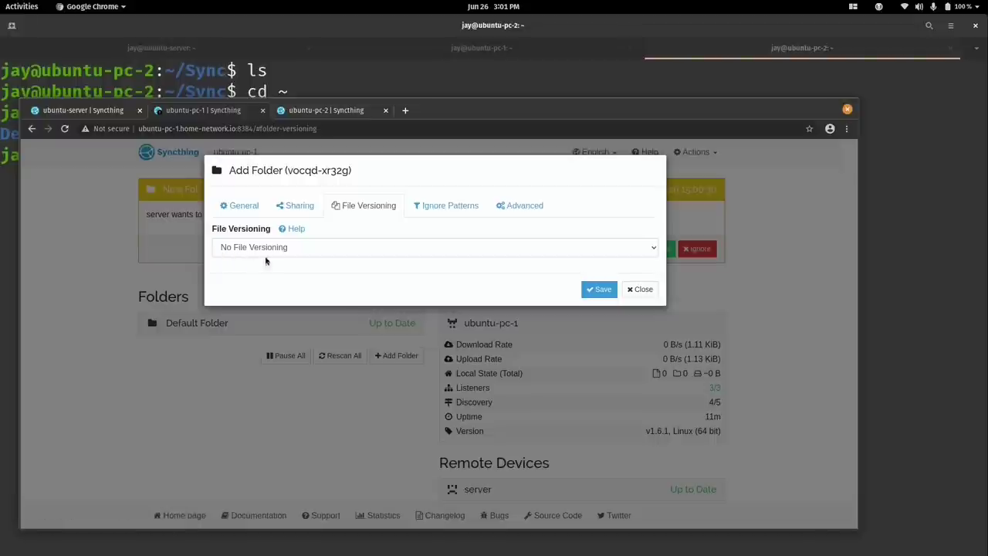
Read the Syncthing file versioning documentation, then close it and return to ubuntu-pc-1.
{"action": "left_click", "coordinate": [313, 251]}
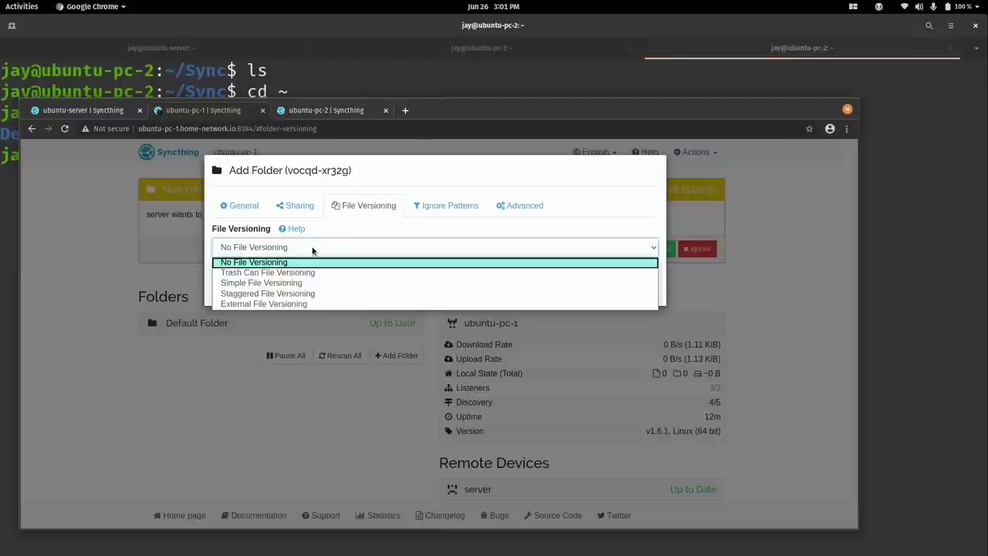
{"action": "left_click", "coordinate": [294, 229]}
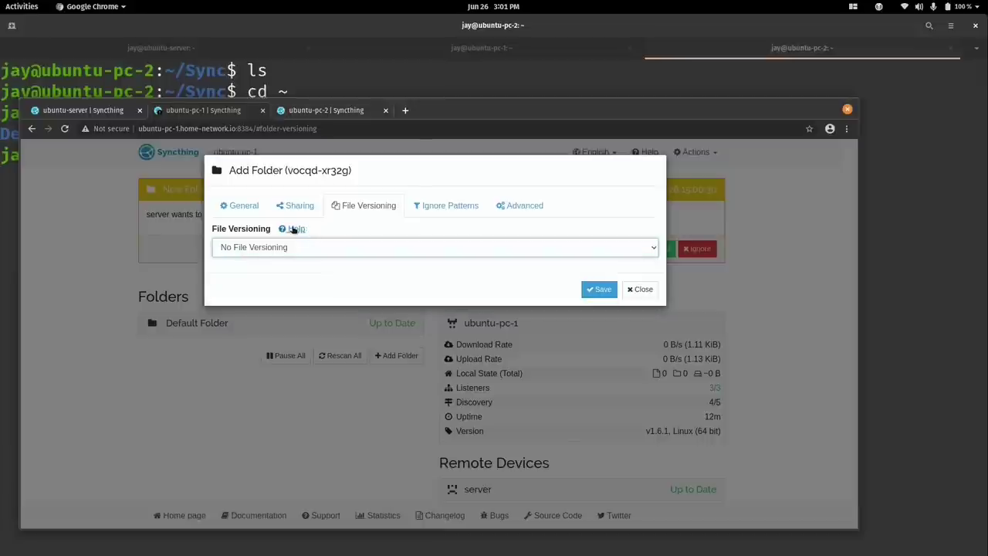
{"action": "left_click", "coordinate": [294, 229]}
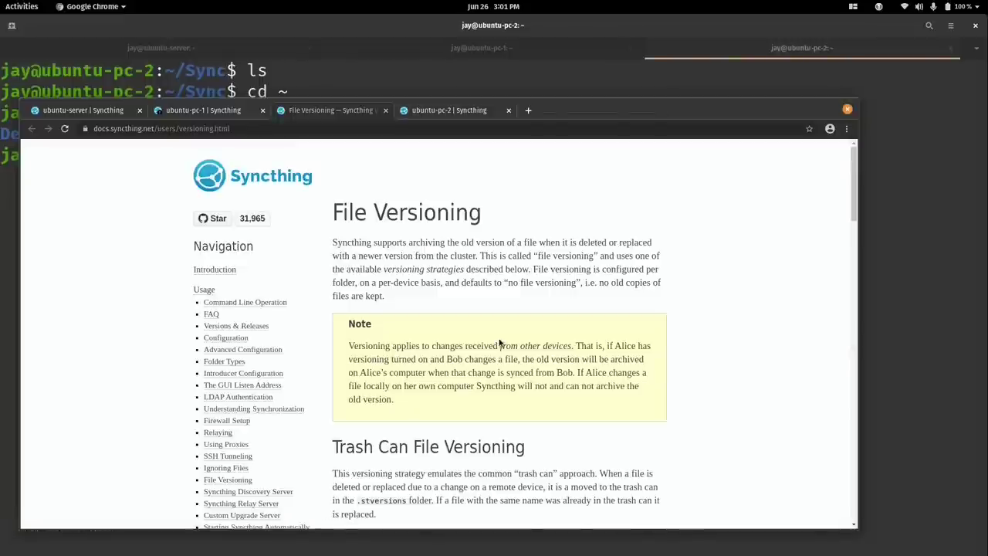
{"action": "scroll", "coordinate": [499, 342], "scroll_direction": "down", "scroll_amount": 3}
{"action": "scroll", "coordinate": [498, 337], "scroll_direction": "down", "scroll_amount": 3}
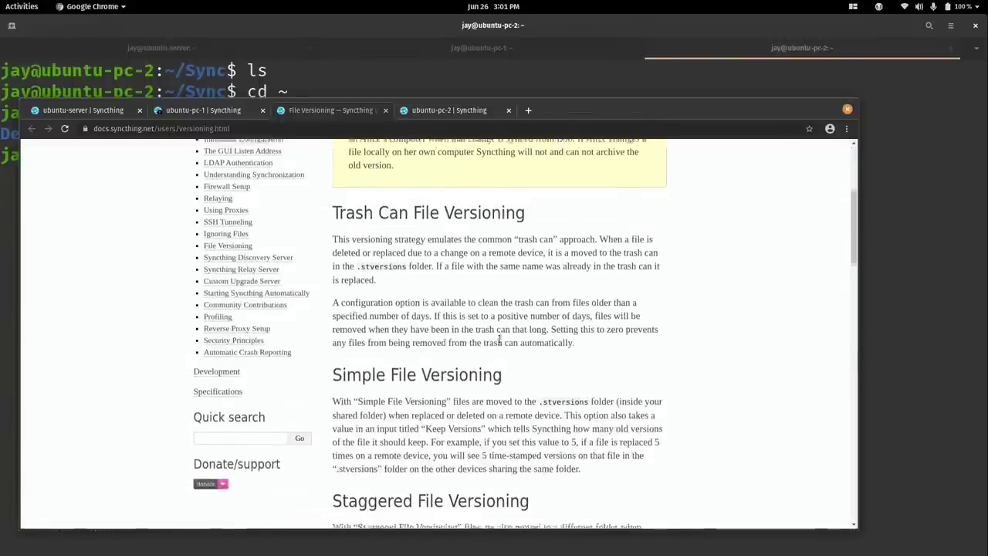
{"action": "scroll", "coordinate": [500, 342], "scroll_direction": "down", "scroll_amount": 3}
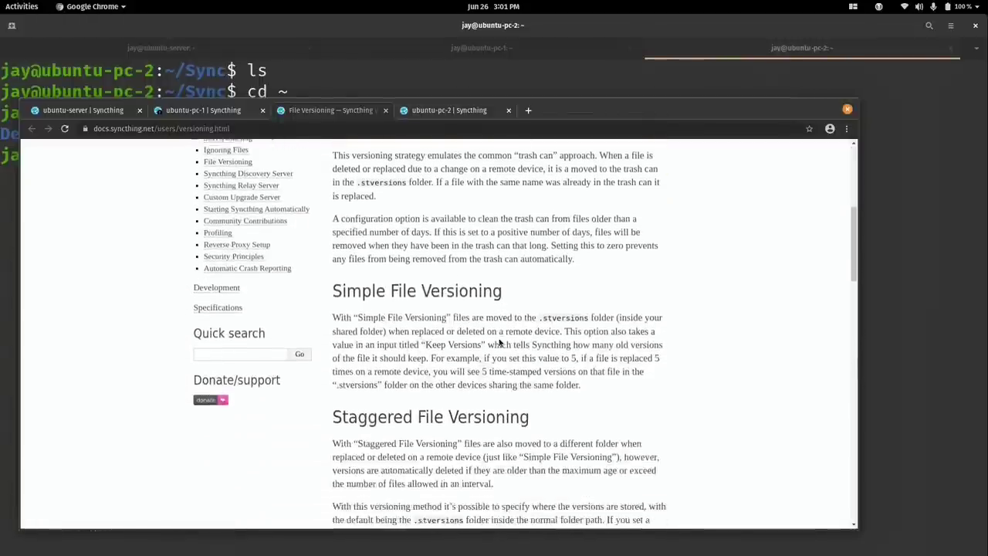
{"action": "scroll", "coordinate": [497, 342], "scroll_direction": "down", "scroll_amount": 3}
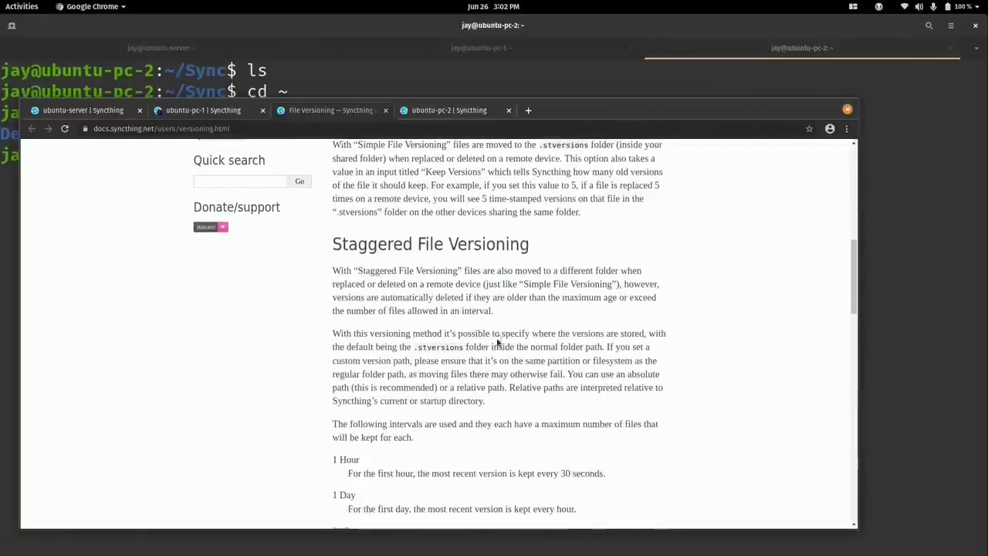
{"action": "left_click", "coordinate": [202, 112]}
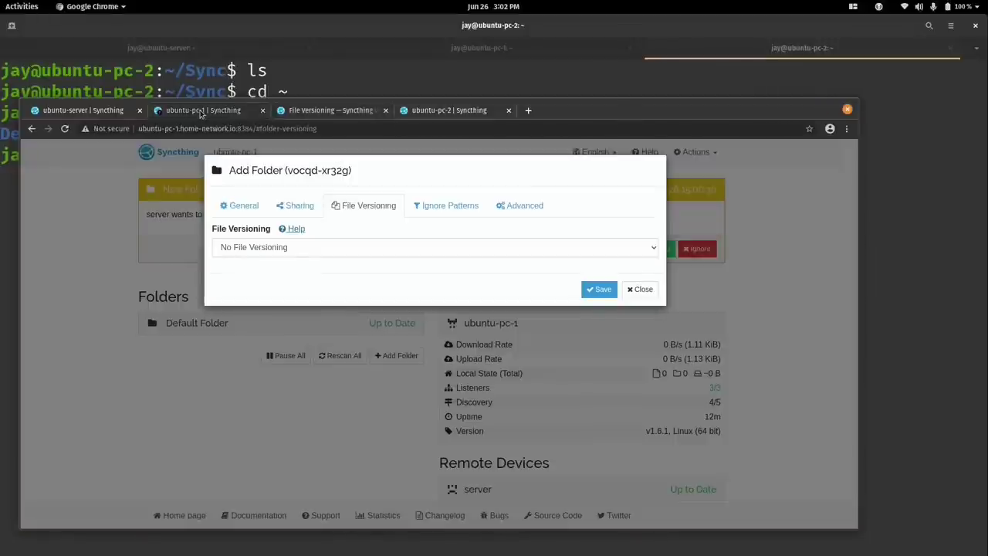
{"action": "left_click", "coordinate": [385, 111]}
Choose Staggered File Versioning and change Maximum Age from 365 to 30 days.
{"action": "left_click", "coordinate": [285, 247]}
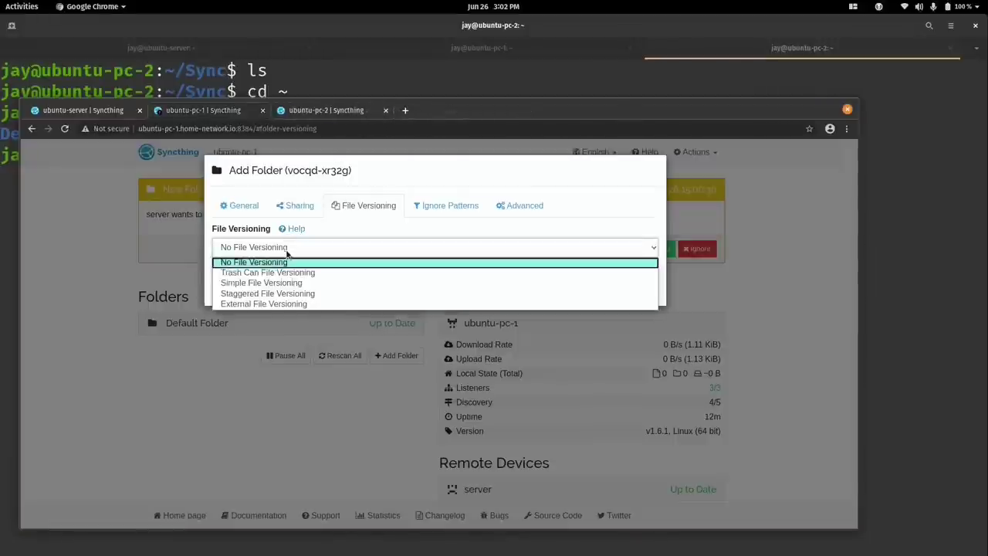
{"action": "left_click", "coordinate": [286, 294]}
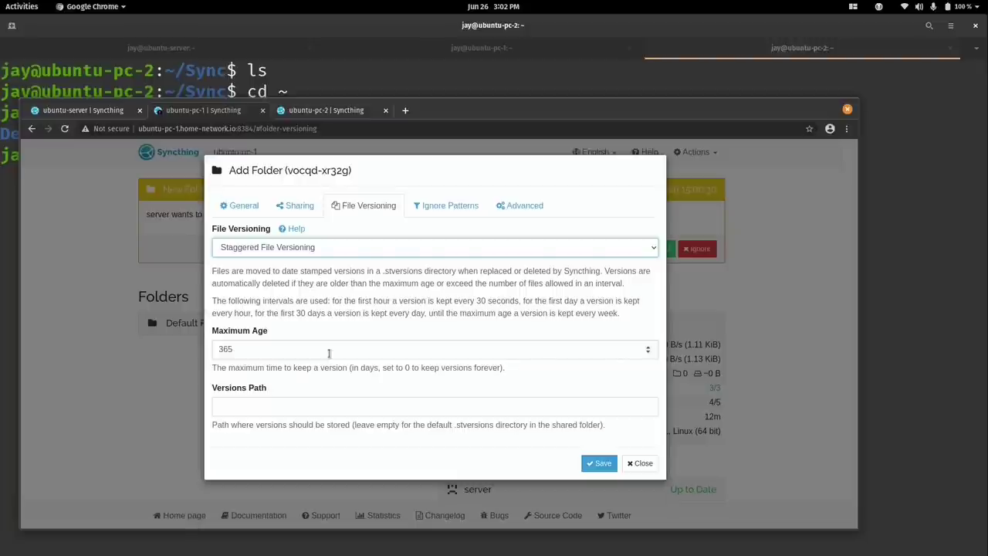
{"action": "double_click", "coordinate": [328, 351]}
{"action": "type", "text": "30"}
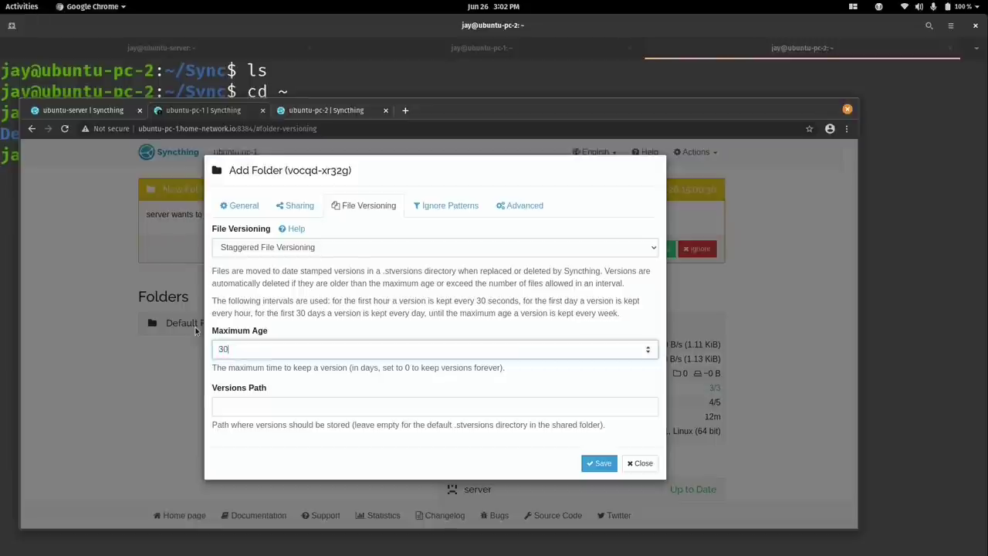
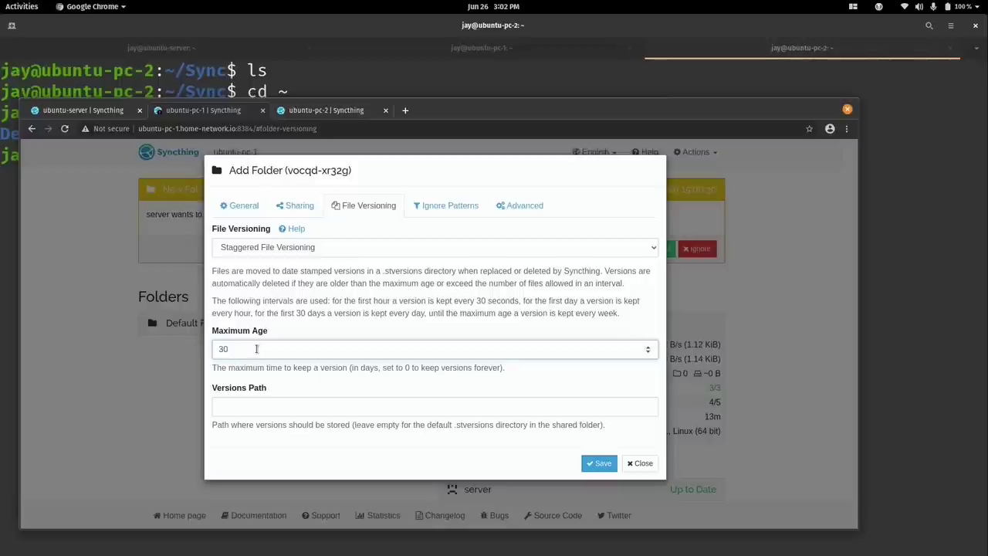
Review the new Documents folder's Ignore Patterns and Advanced settings tabs.
{"action": "left_click", "coordinate": [427, 211]}
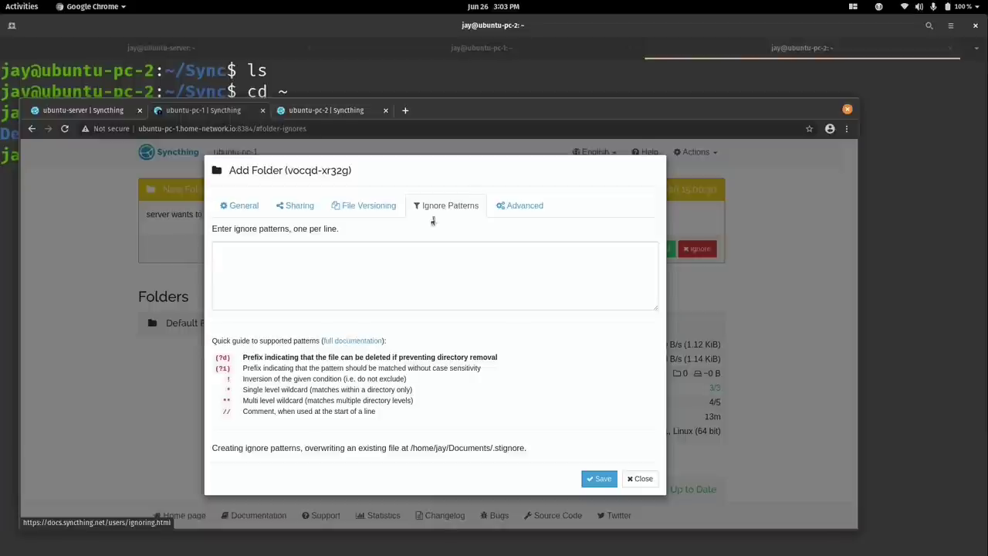
{"action": "left_click", "coordinate": [514, 213]}
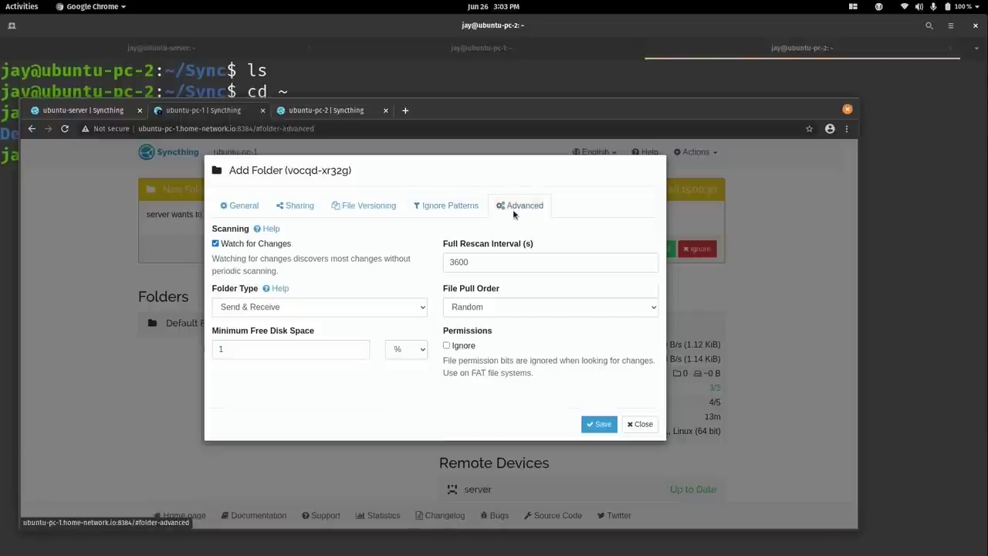
Keep the folder type as Send & Receive and save the Documents shared folder.
{"action": "left_click", "coordinate": [340, 308]}
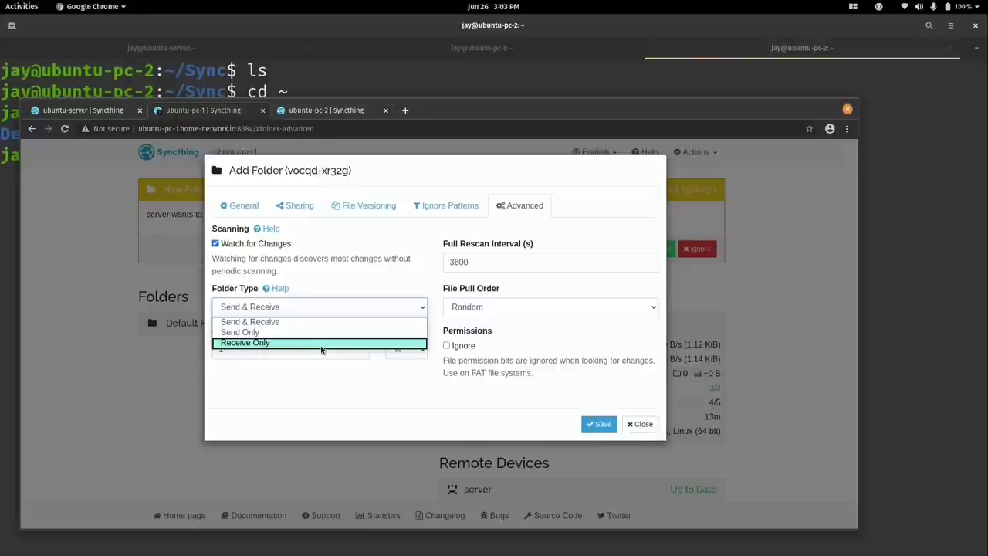
{"action": "left_click", "coordinate": [316, 394]}
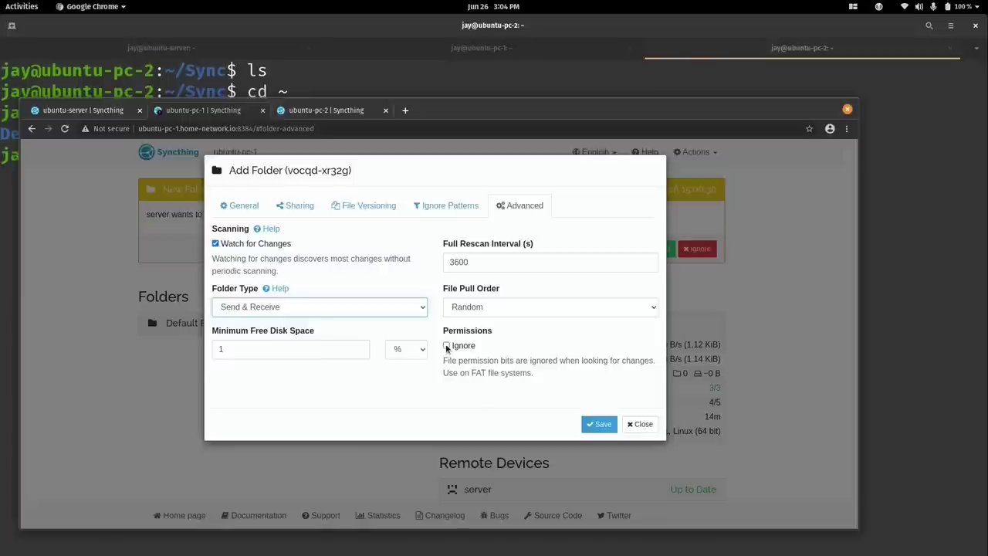
{"action": "left_click", "coordinate": [235, 206]}
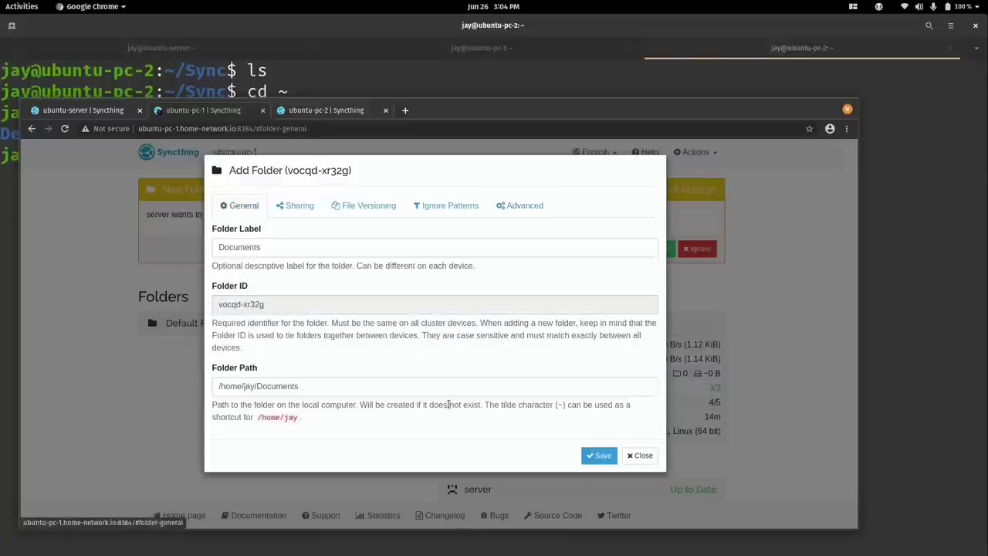
{"action": "left_click", "coordinate": [593, 459]}
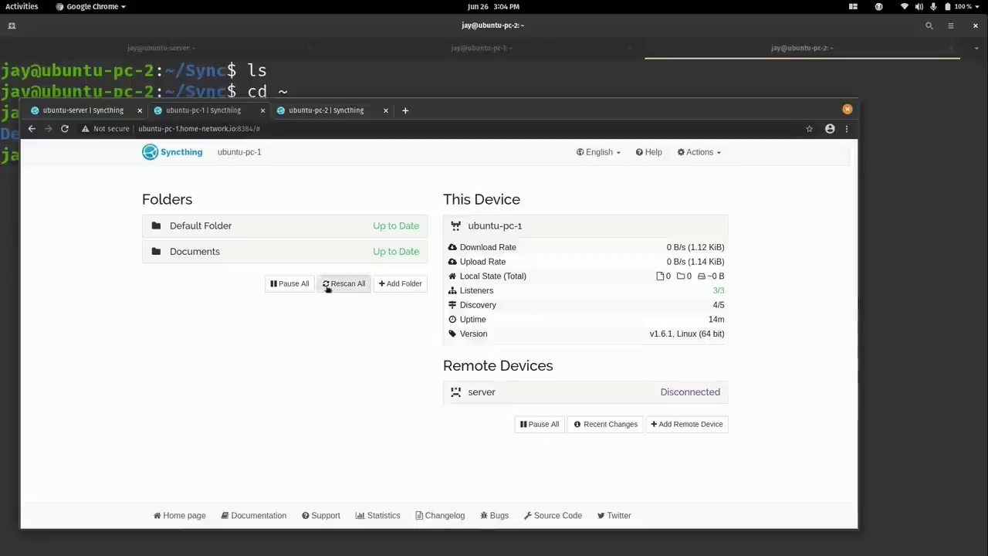
{"action": "left_click", "coordinate": [299, 114]}
Unlock the Ubuntu 2 and Ubuntu 1 VMs with their account passwords.
{"action": "left_click", "coordinate": [106, 113]}
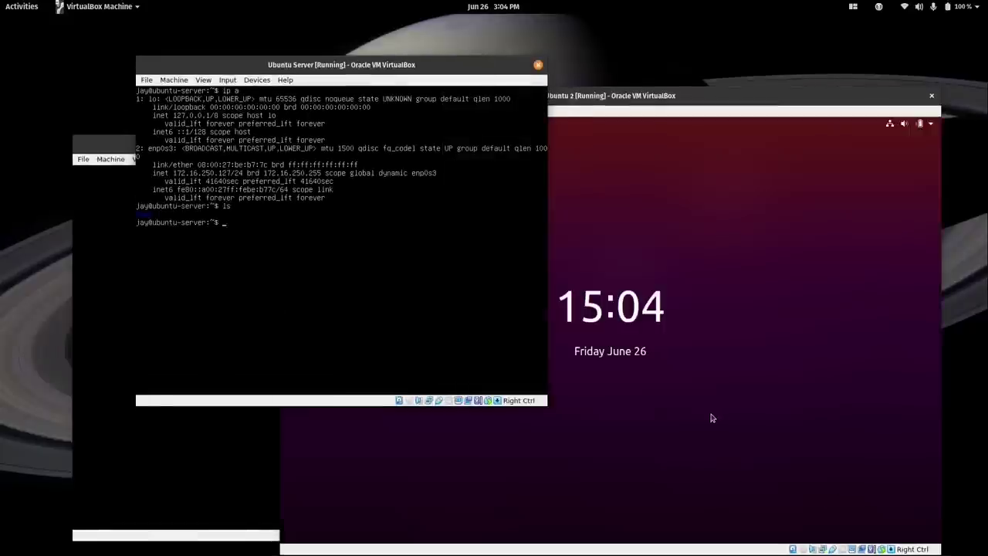
{"action": "left_click", "coordinate": [631, 405]}
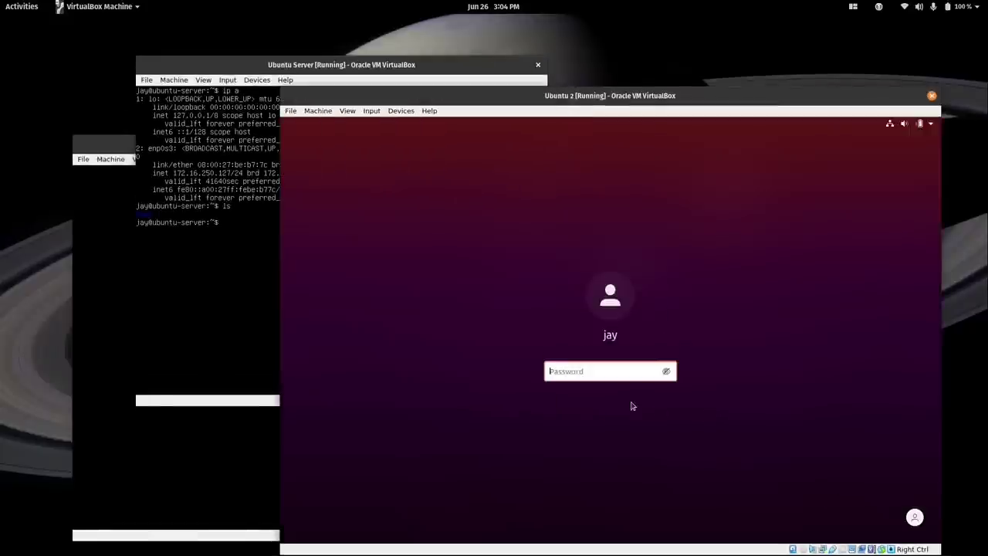
{"action": "type", "text": "•••••••••"}
{"action": "key", "text": "Return"}
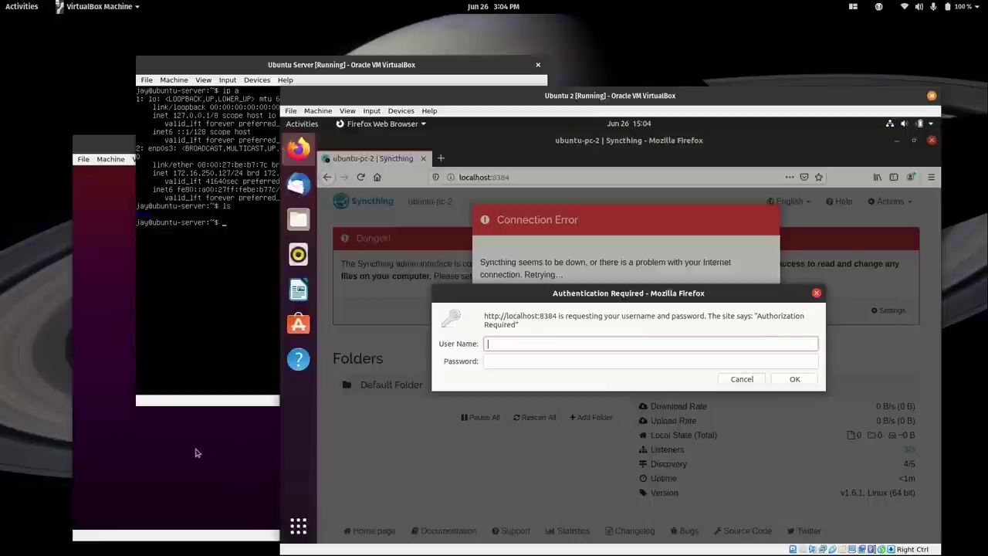
{"action": "left_click", "coordinate": [194, 453]}
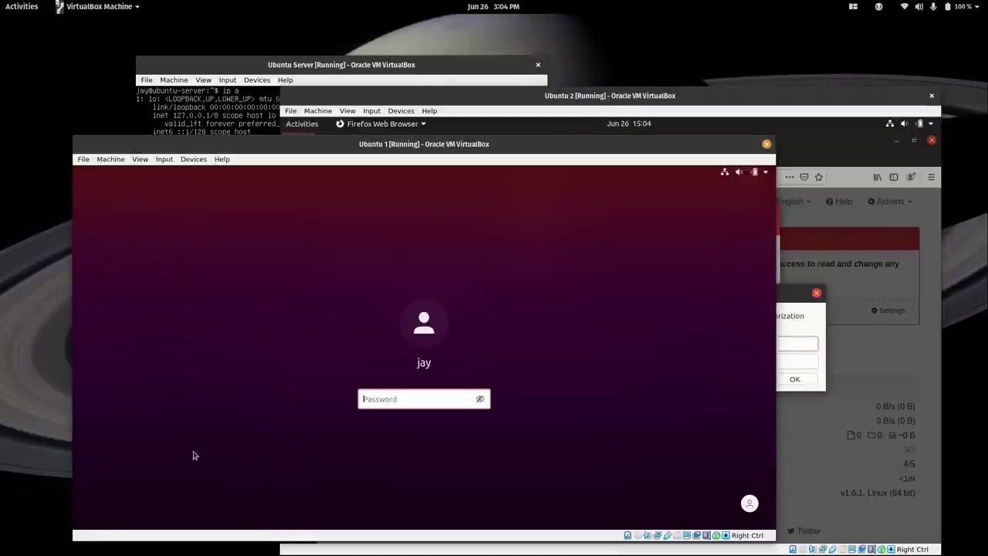
{"action": "type", "text": "•••••••••"}
{"action": "key", "text": "Return"}
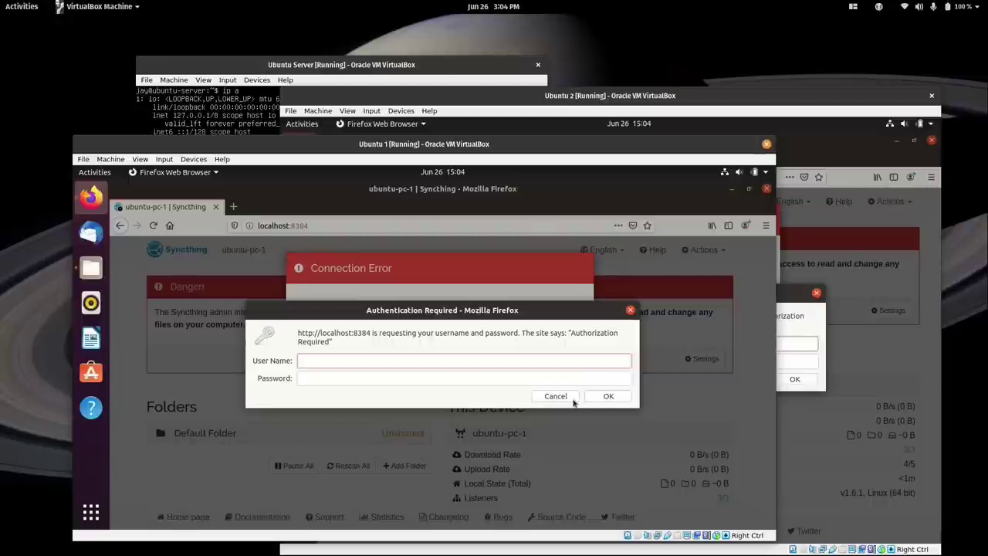
Sign in to Ubuntu 1's Syncthing page with the GUI username and password.
{"action": "type", "text": "jay"}
{"action": "key", "text": "Tab"}
{"action": "type", "text": "••••••"}
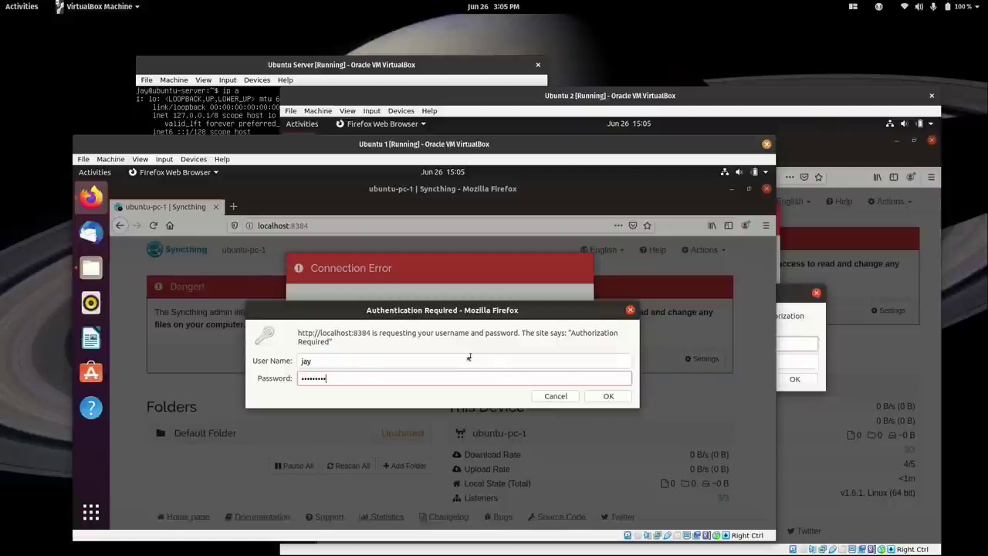
{"action": "key", "text": "Return"}
Sign in to ubuntu-pc-2's Syncthing page, decline saving the login, and reload it.
{"action": "left_click", "coordinate": [784, 340]}
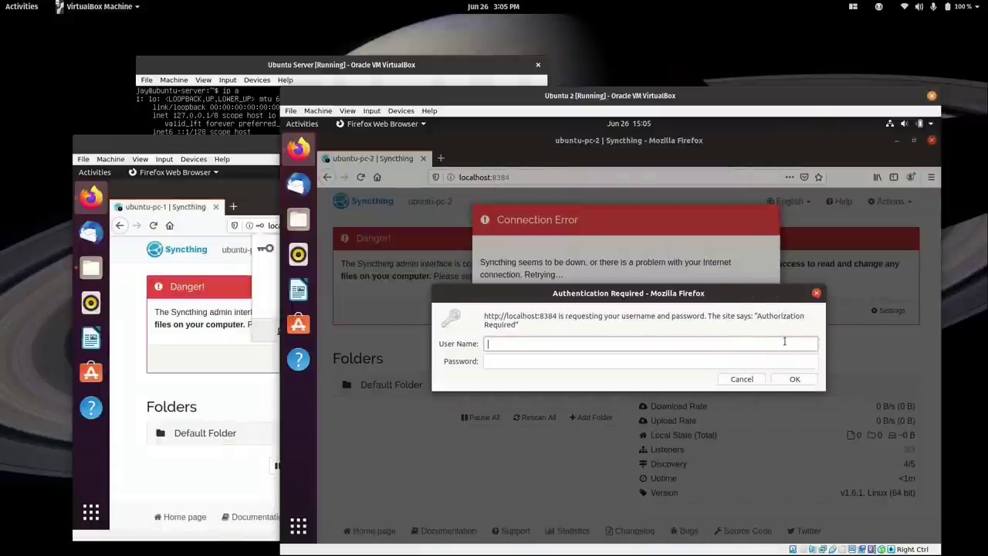
{"action": "type", "text": "jay"}
{"action": "key", "text": "Tab"}
{"action": "type", "text": "•••••"}
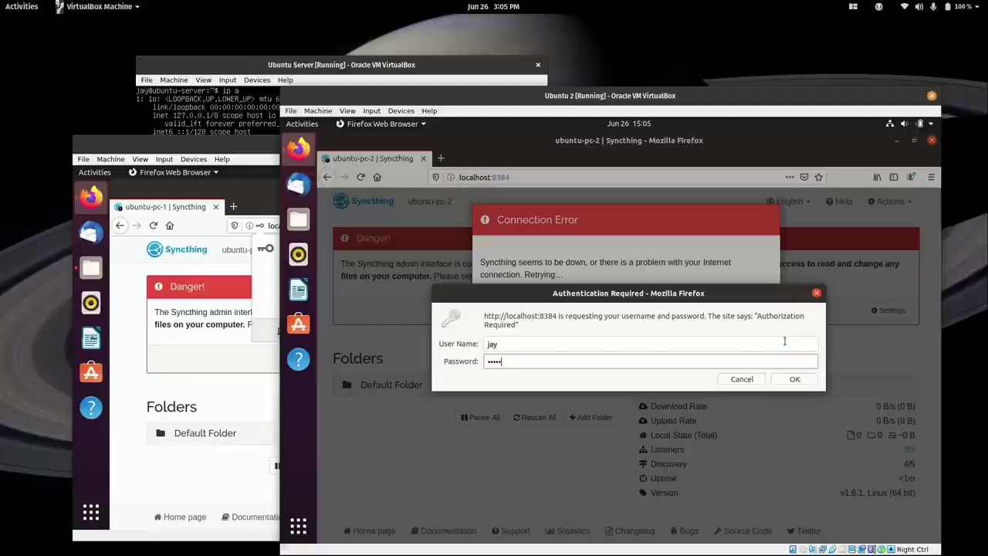
{"action": "type", "text": "••••"}
{"action": "key", "text": "Return"}
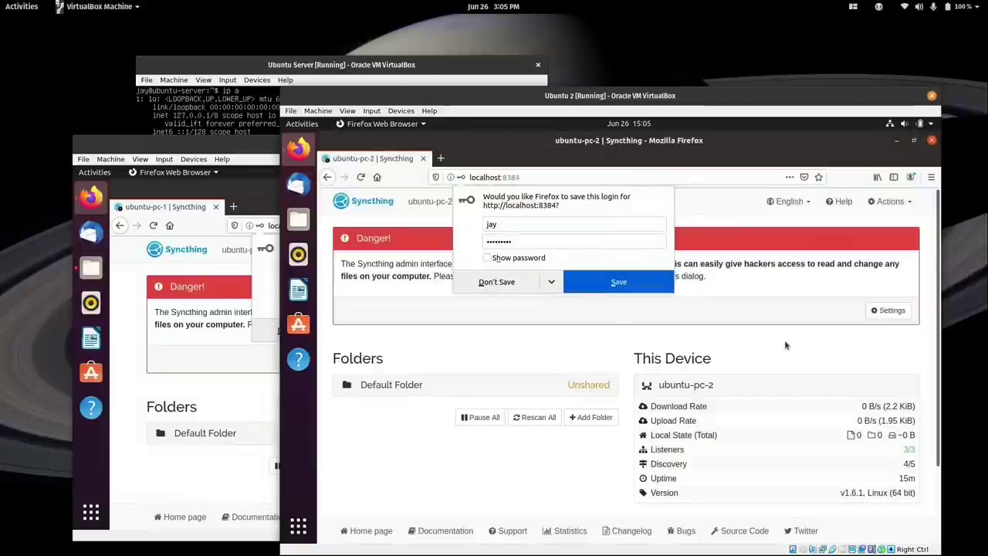
{"action": "left_click", "coordinate": [509, 284]}
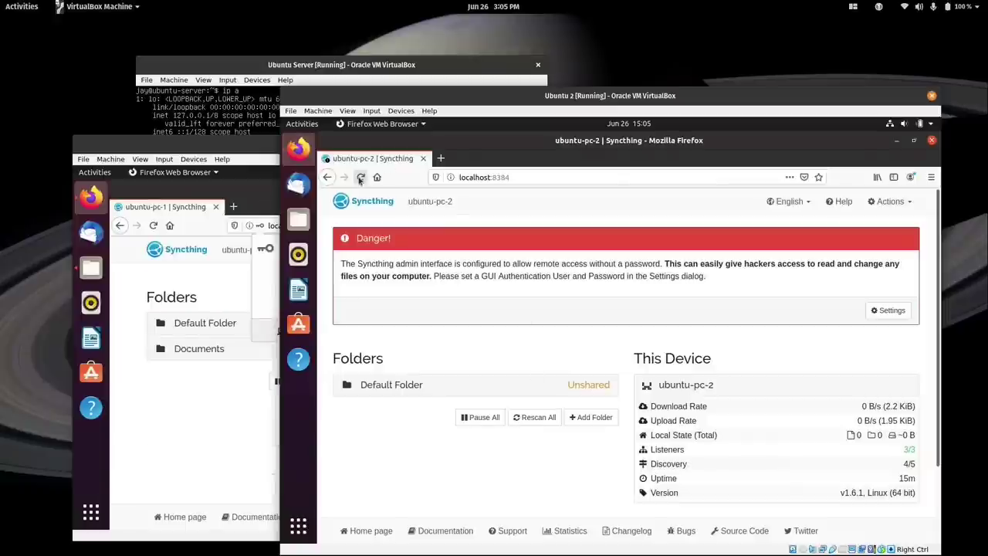
{"action": "left_click", "coordinate": [361, 179]}
Refresh ubuntu-pc-1's Syncthing page and open Files with the Documents folder selected.
{"action": "left_click", "coordinate": [200, 416]}
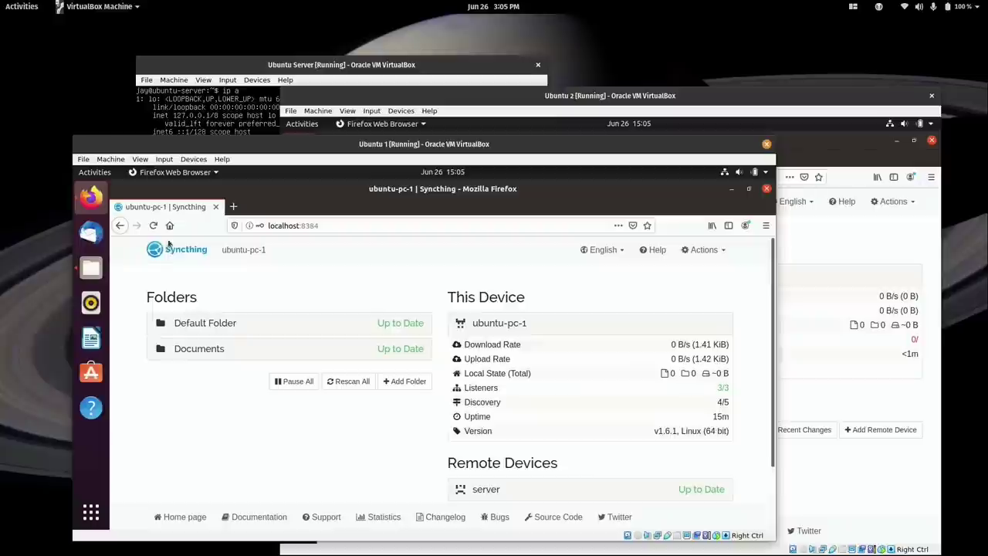
{"action": "key", "text": "F5"}
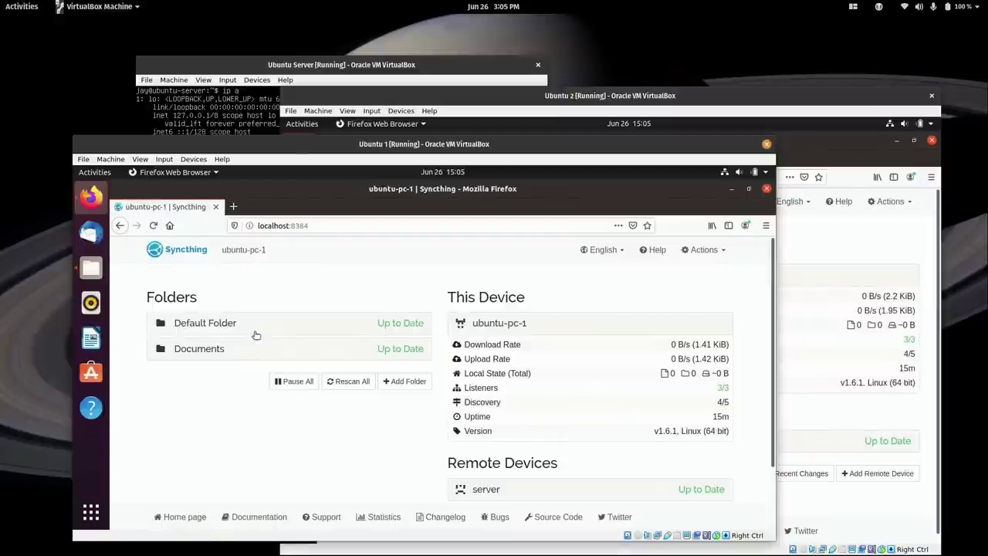
{"action": "left_click", "coordinate": [92, 268]}
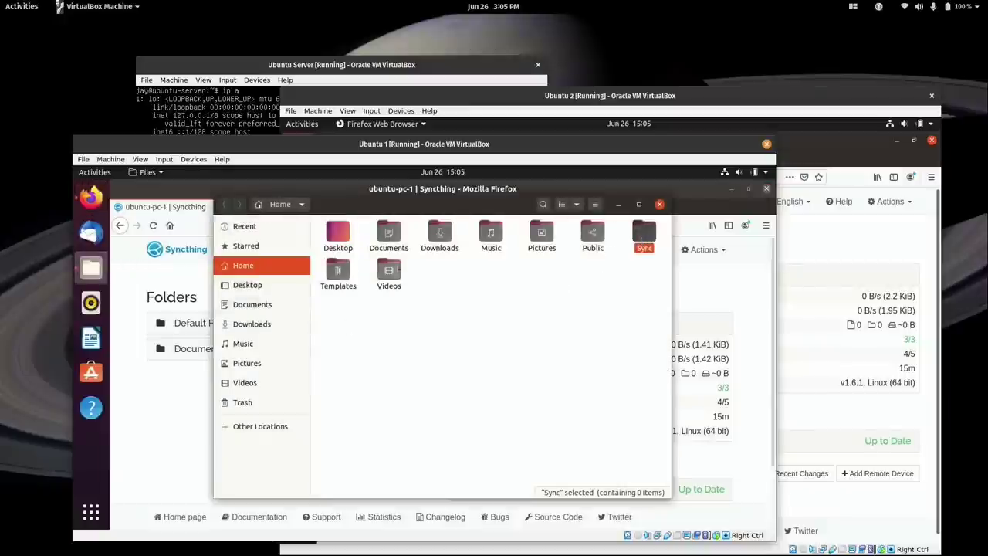
{"action": "left_click", "coordinate": [388, 234]}
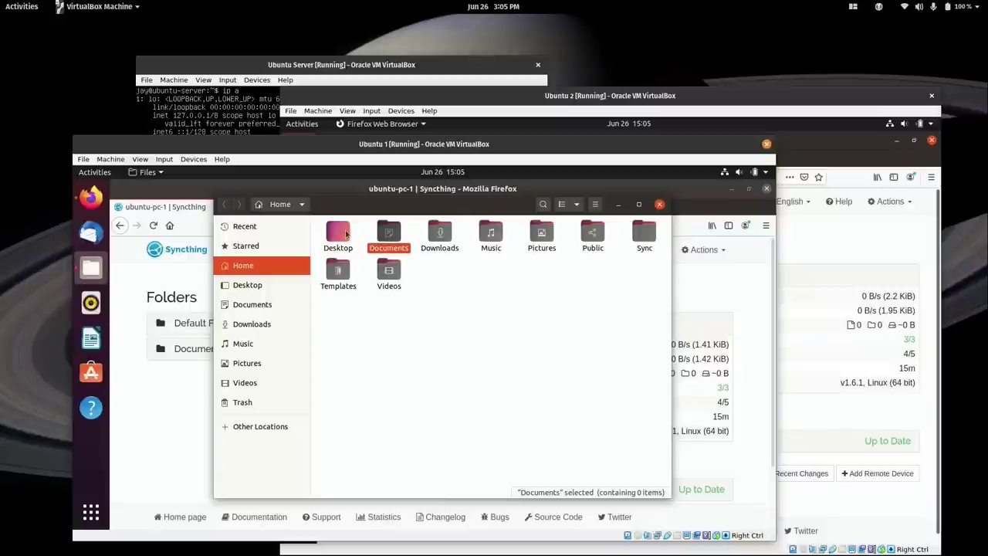
Create two new folders named Test and Test2 inside Ubuntu 1's Documents.
{"action": "double_click", "coordinate": [388, 234]}
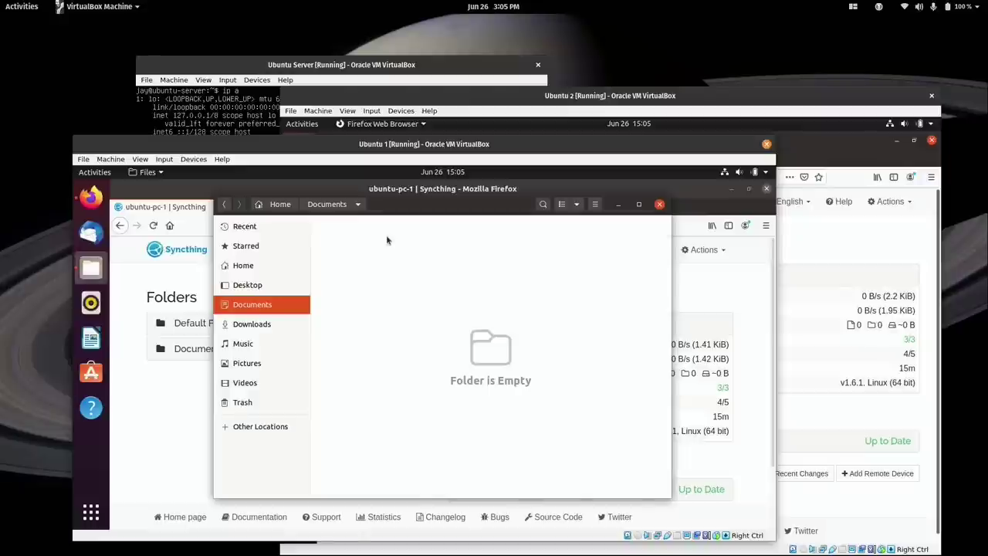
{"action": "right_click", "coordinate": [343, 236]}
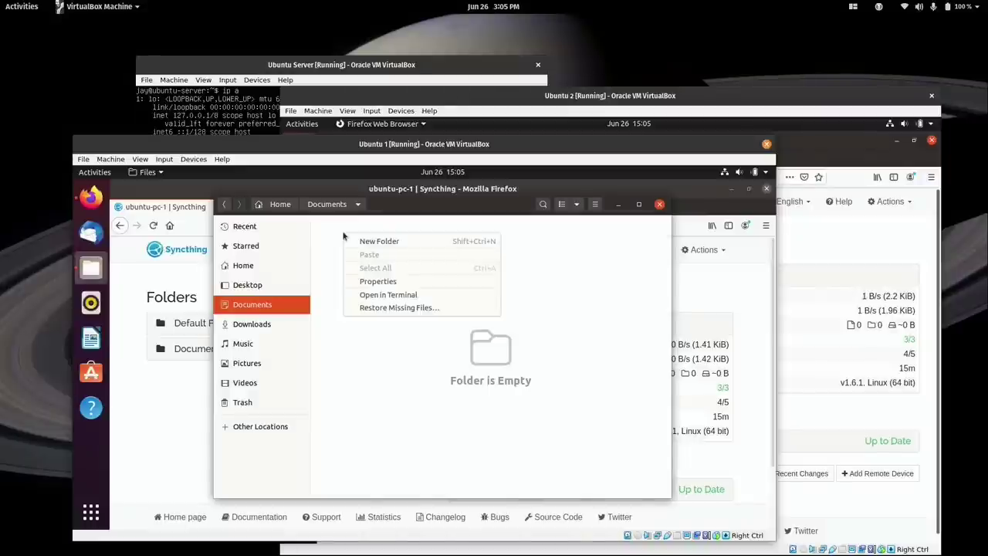
{"action": "left_click", "coordinate": [359, 242]}
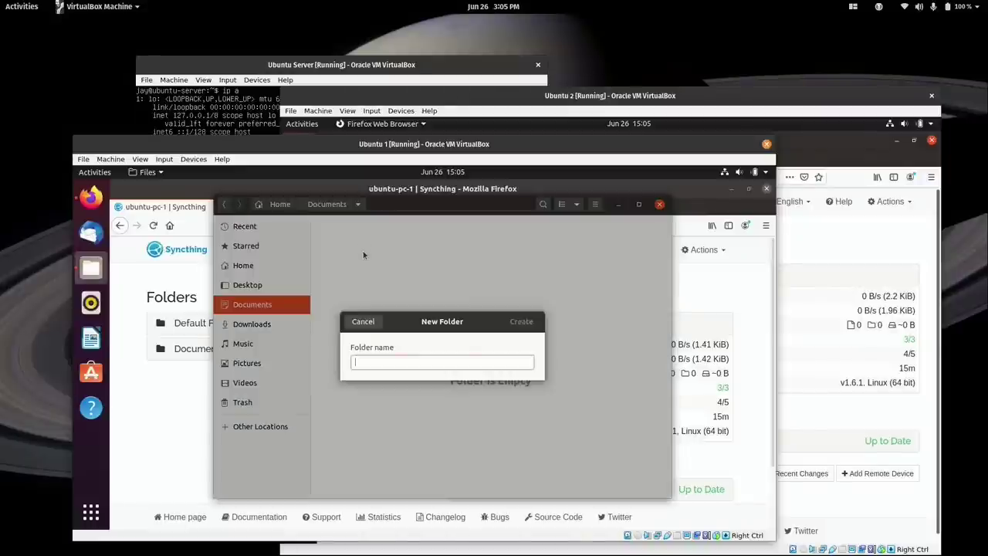
{"action": "type", "text": "Test"}
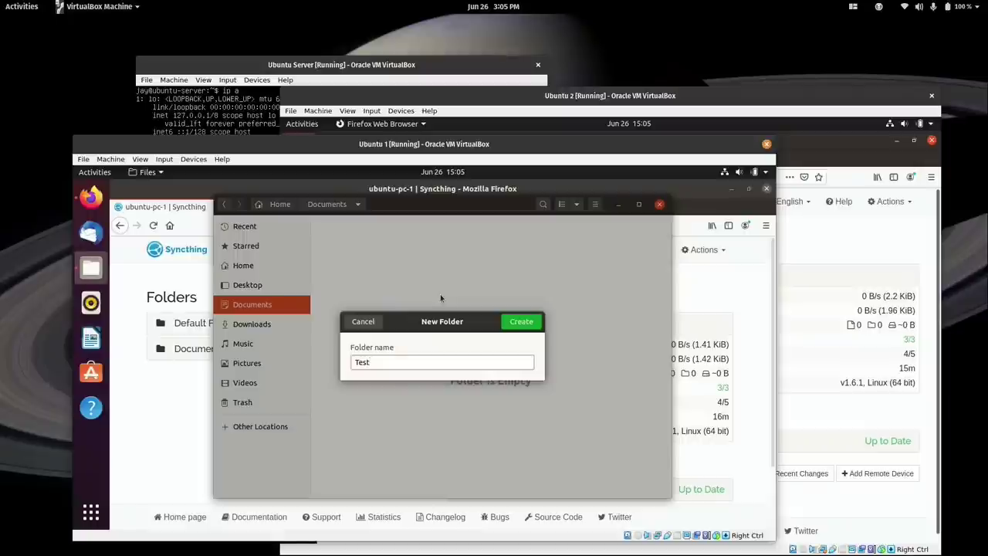
{"action": "key", "text": "Return"}
{"action": "right_click", "coordinate": [428, 327]}
{"action": "left_click", "coordinate": [470, 333]}
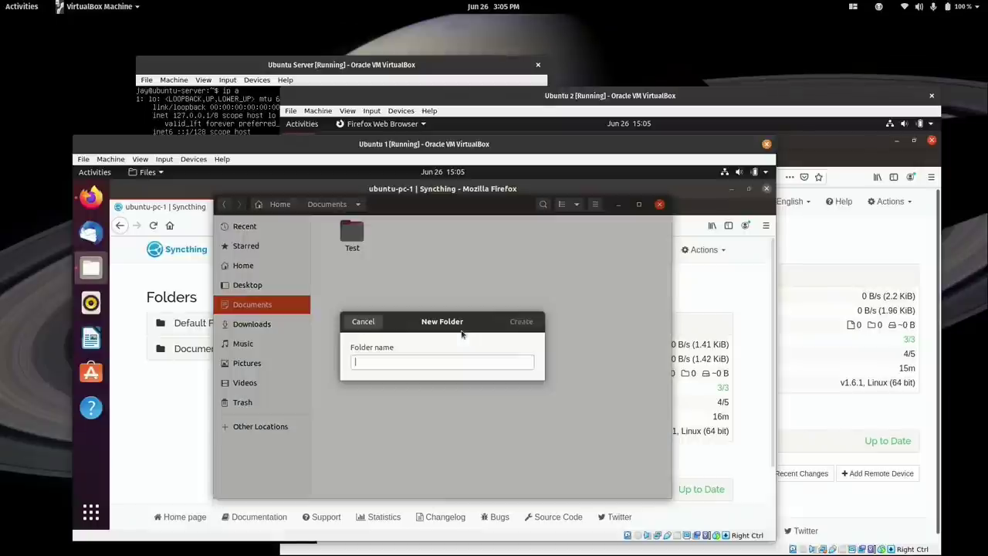
{"action": "type", "text": "Test2"}
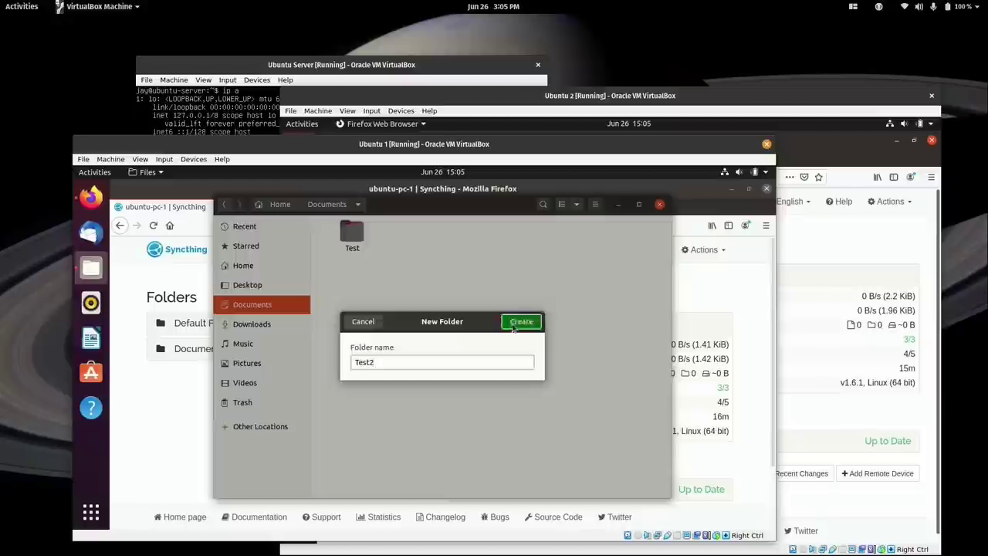
{"action": "left_click", "coordinate": [520, 322]}
{"action": "left_click", "coordinate": [711, 103]}
Open Documents in Files on ubuntu-pc-2 to see the synced Test and Test2 folders.
{"action": "left_click", "coordinate": [298, 219]}
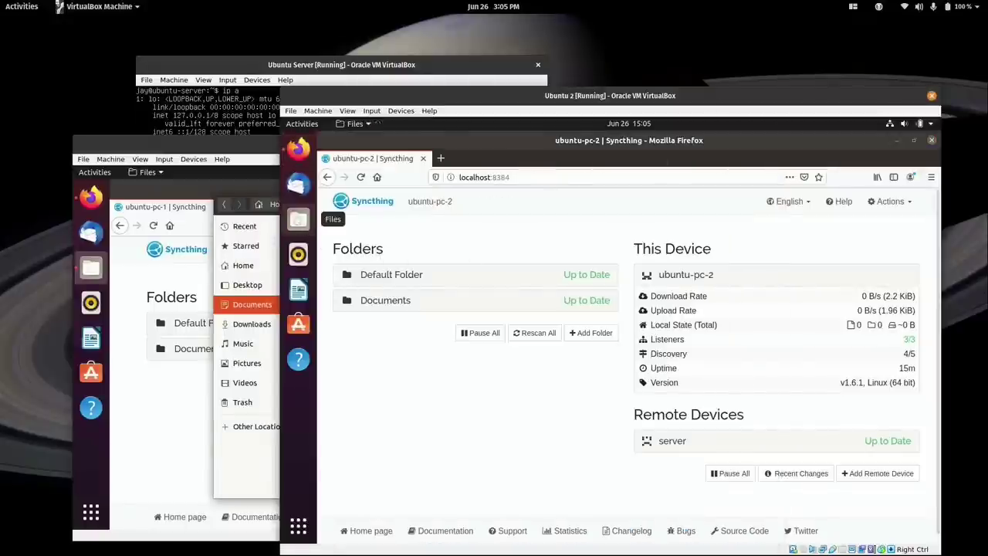
{"action": "left_click", "coordinate": [509, 202]}
{"action": "double_click", "coordinate": [510, 206]}
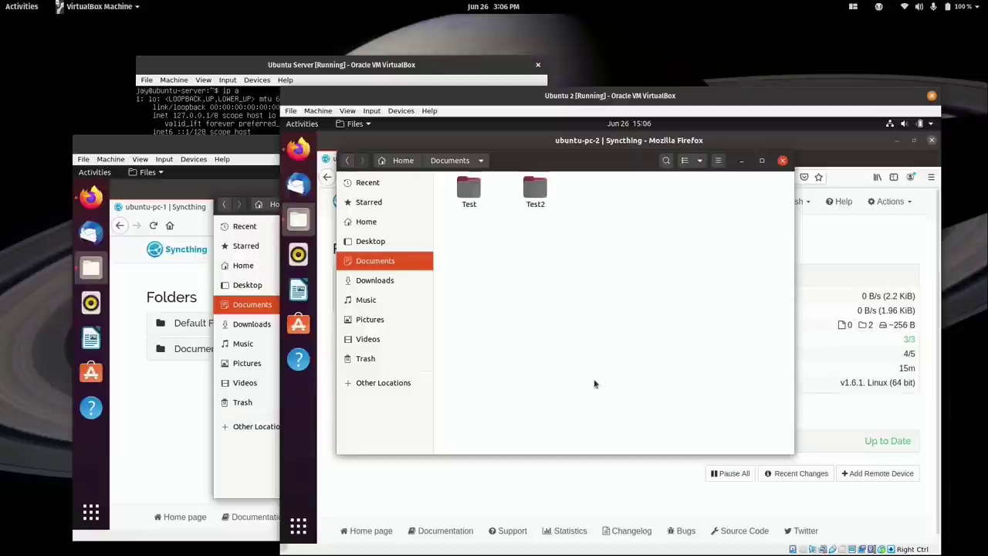
{"action": "right_click", "coordinate": [462, 198]}
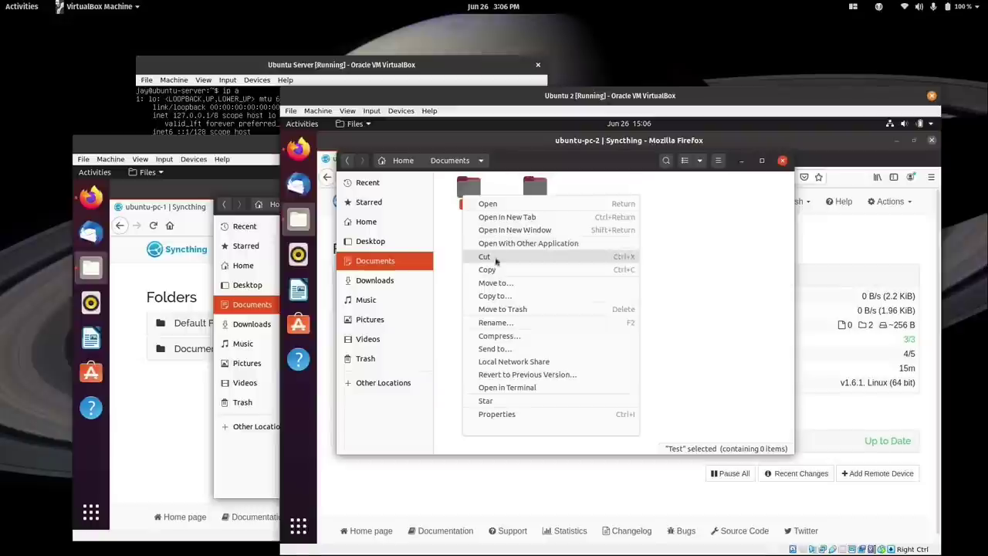
Move the Test folder to Trash and check Ubuntu 1 shows only Test2.
{"action": "left_click", "coordinate": [503, 310]}
{"action": "left_click", "coordinate": [226, 148]}
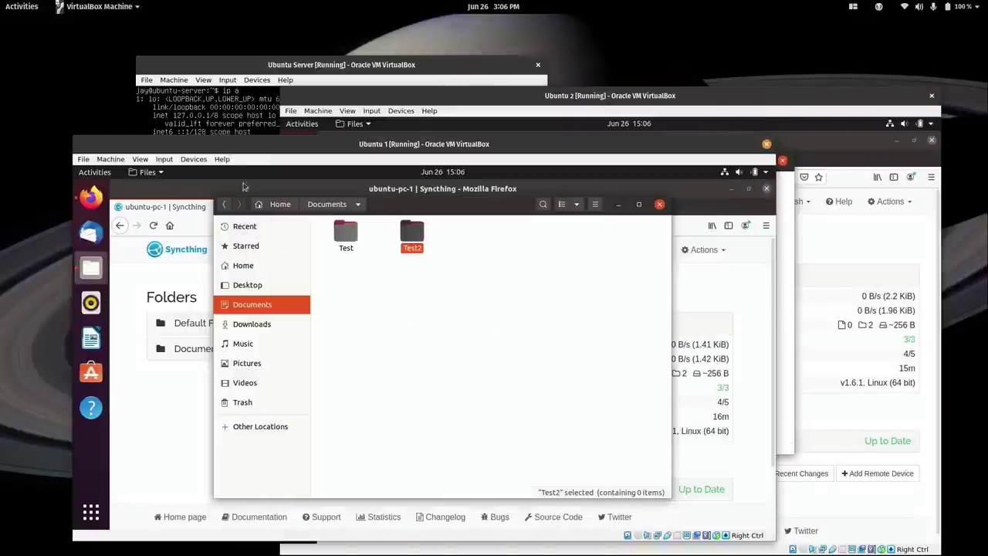
{"action": "left_click", "coordinate": [362, 332]}
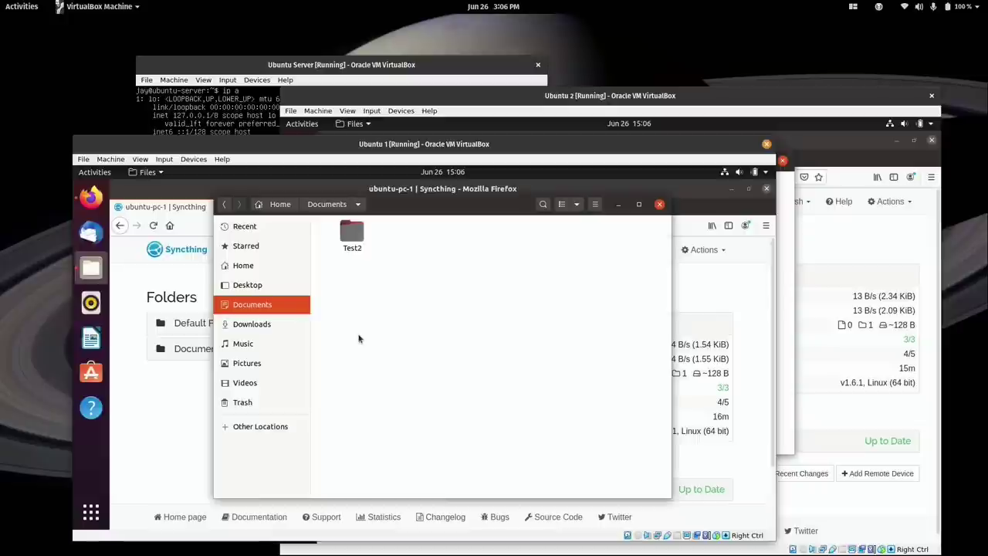
Create testfile2.txt containing 'Test' in Documents with echo from a terminal, then check Ubuntu 2.
{"action": "right_click", "coordinate": [362, 338]}
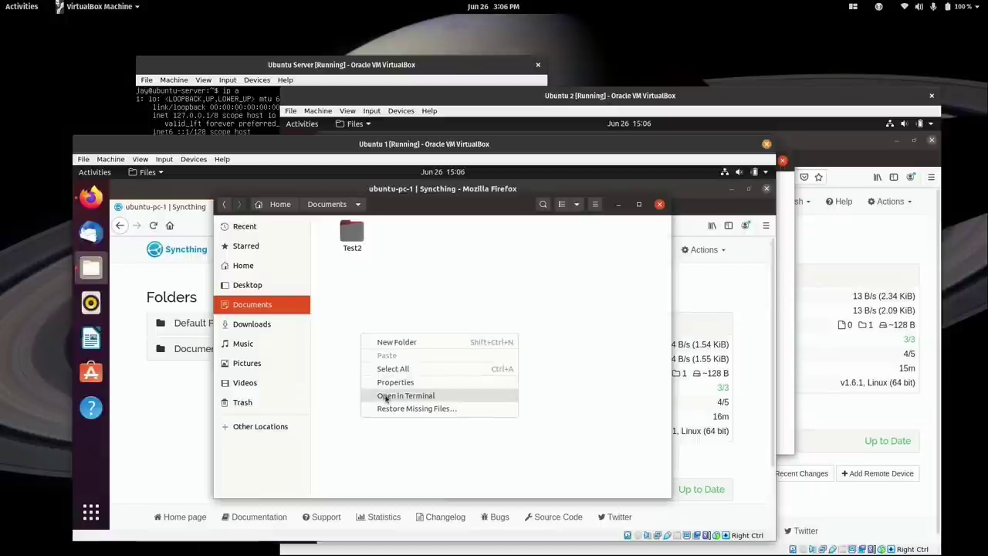
{"action": "left_click", "coordinate": [385, 393]}
{"action": "type", "text": "echo "}
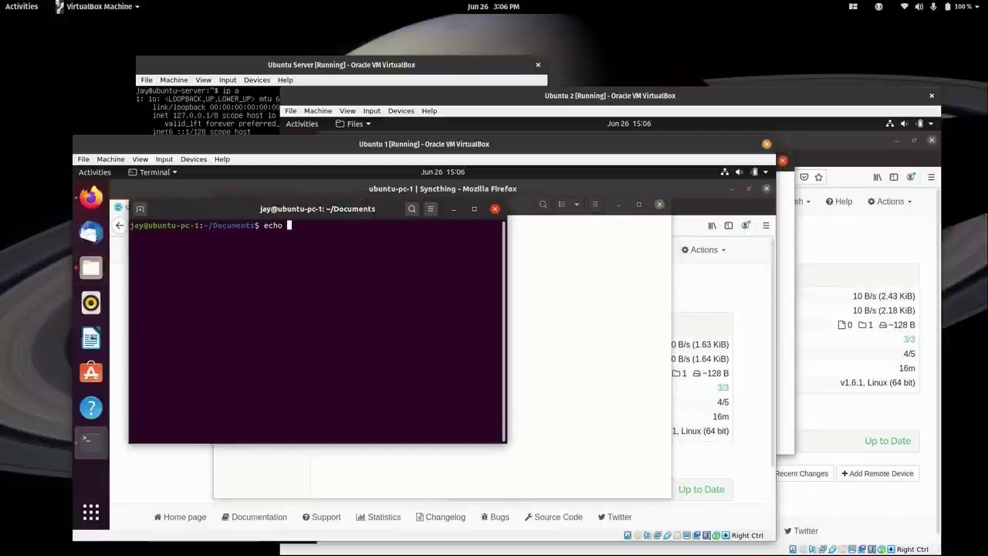
{"action": "type", "text": "\"Test"}
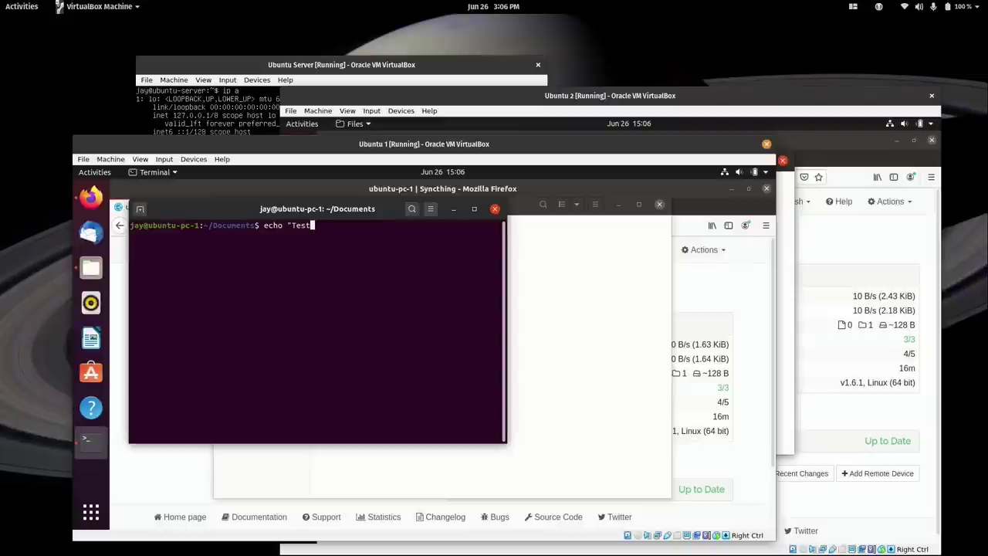
{"action": "type", "text": "\" > testfile2.txt"}
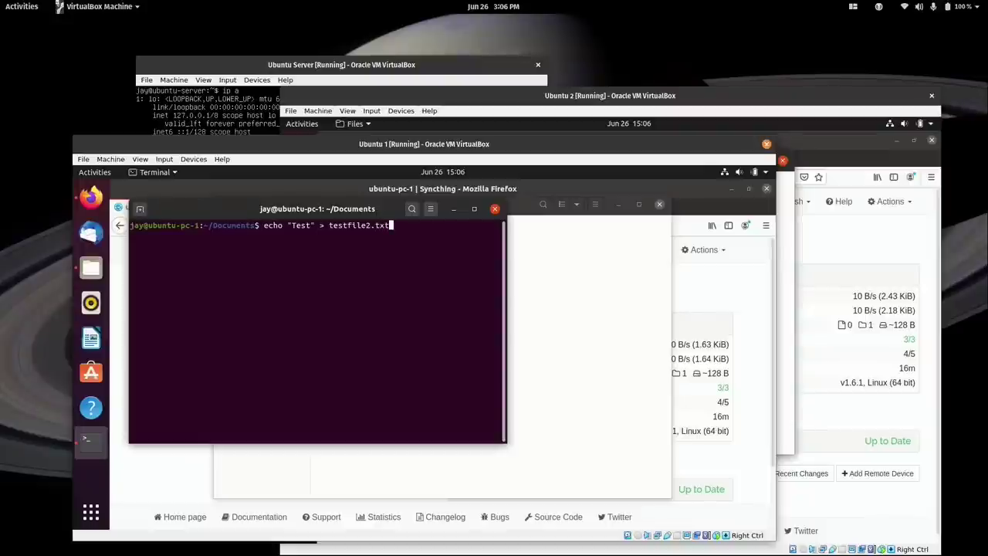
{"action": "key", "text": "Return"}
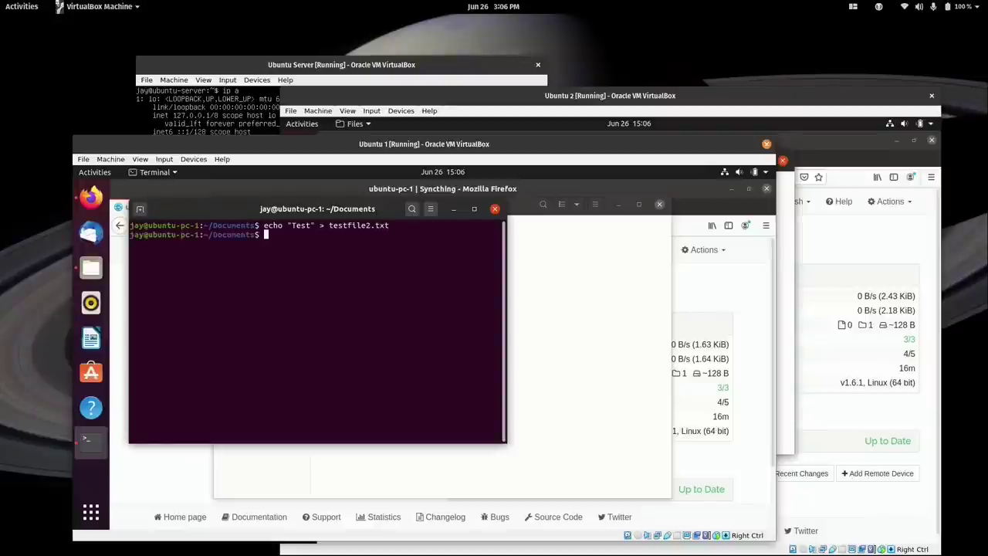
{"action": "key", "text": "ctrl+d"}
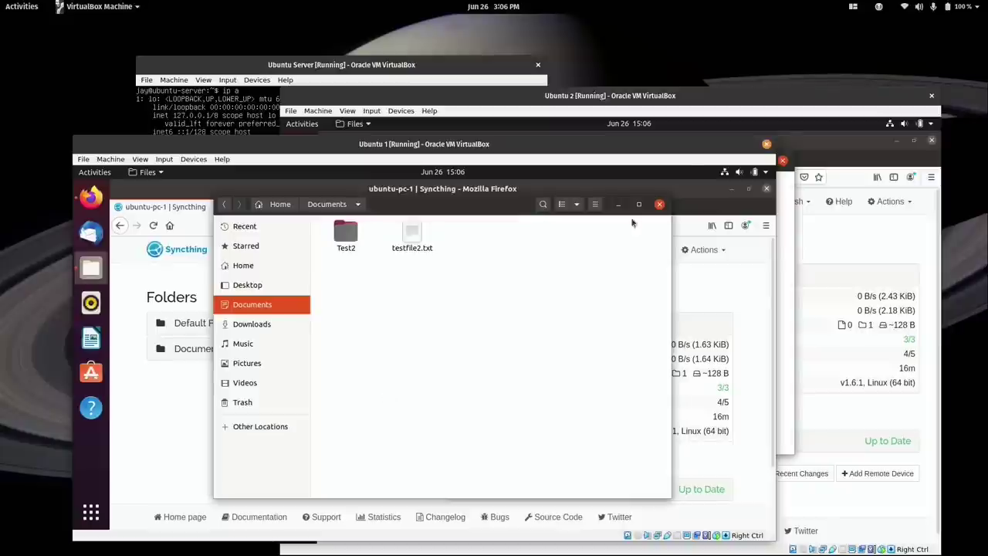
{"action": "left_click", "coordinate": [719, 99]}
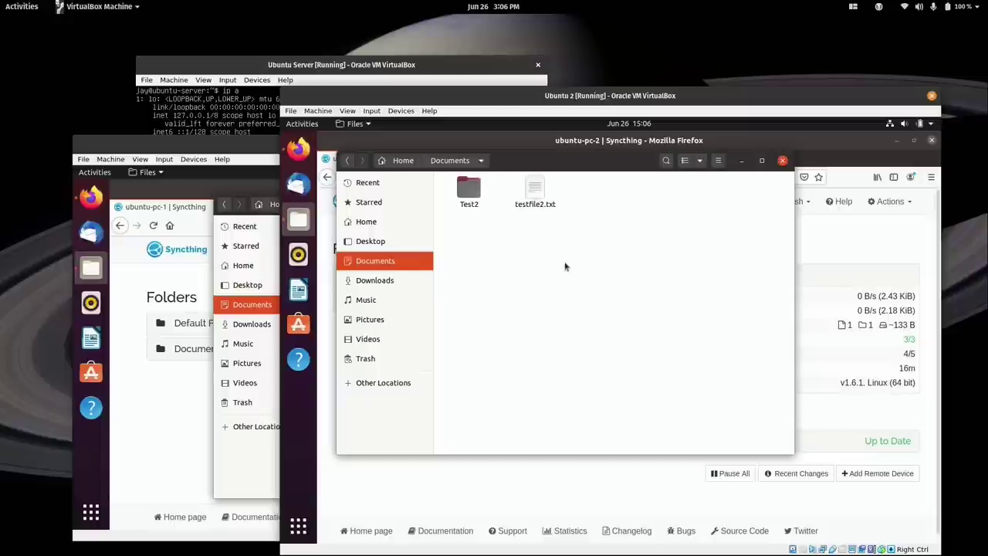
Open testfile2.txt in Text Editor and add three more Test lines.
{"action": "right_click", "coordinate": [536, 189]}
{"action": "left_click", "coordinate": [555, 199]}
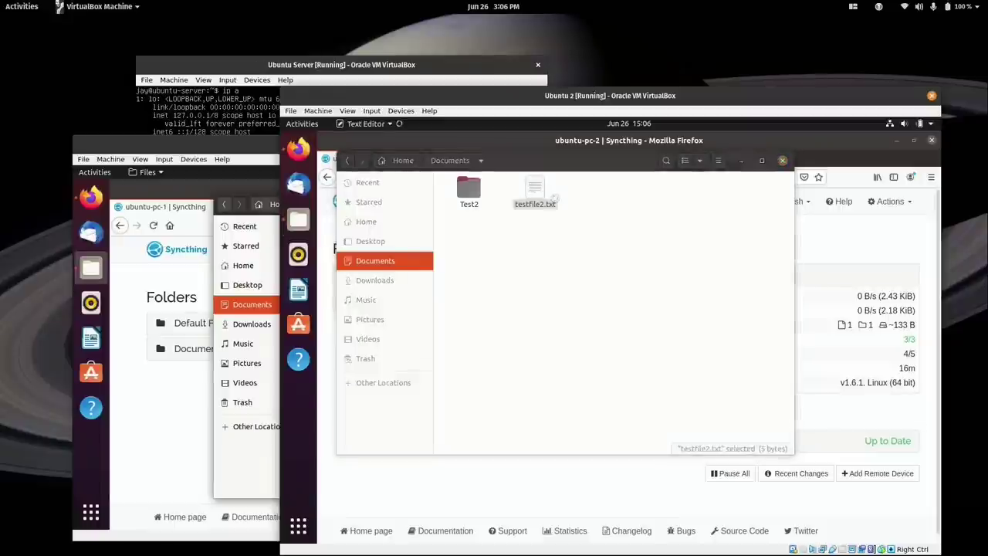
{"action": "key", "text": "Return"}
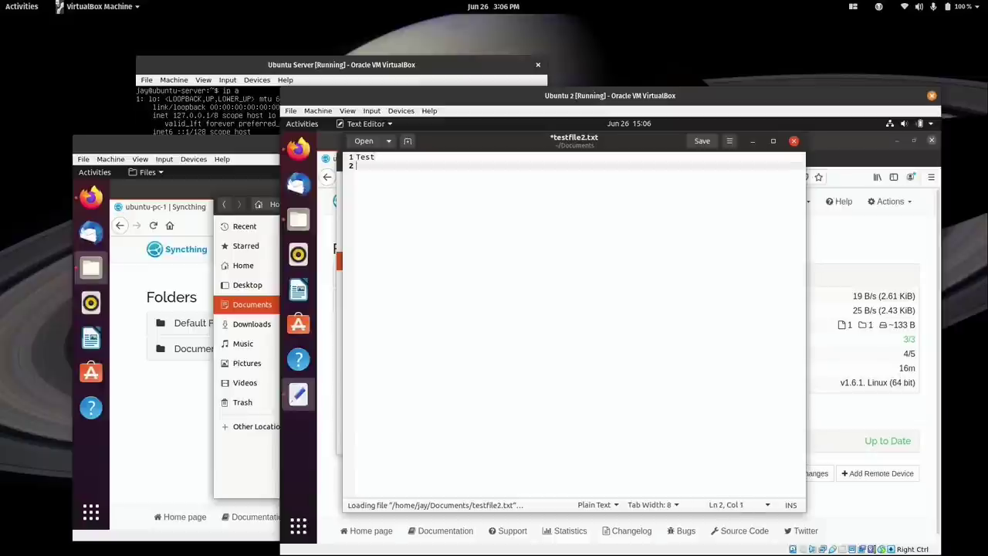
{"action": "type", "text": "Test"}
{"action": "key", "text": "Return"}
{"action": "type", "text": "Test"}
{"action": "key", "text": "Return"}
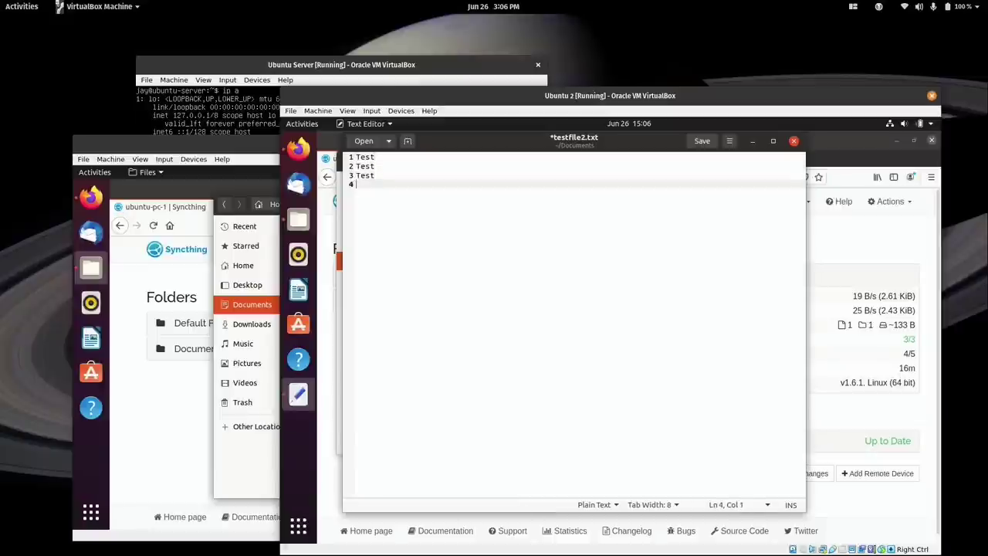
{"action": "type", "text": "T"}
{"action": "key", "text": "BackSpace"}
{"action": "type", "text": "Test"}
{"action": "key", "text": "Return"}
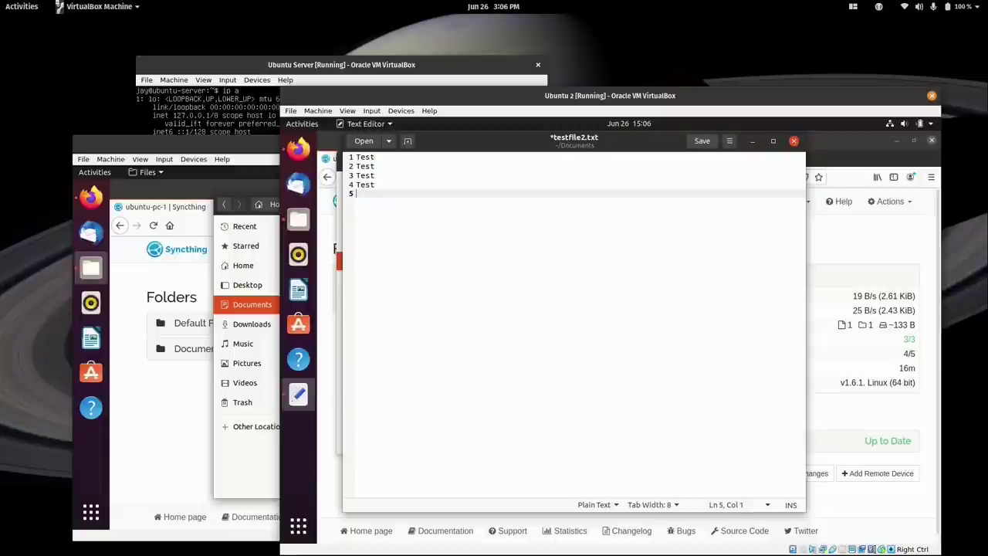
Save the four-line testfile2.txt and close the editor.
{"action": "left_click", "coordinate": [705, 142]}
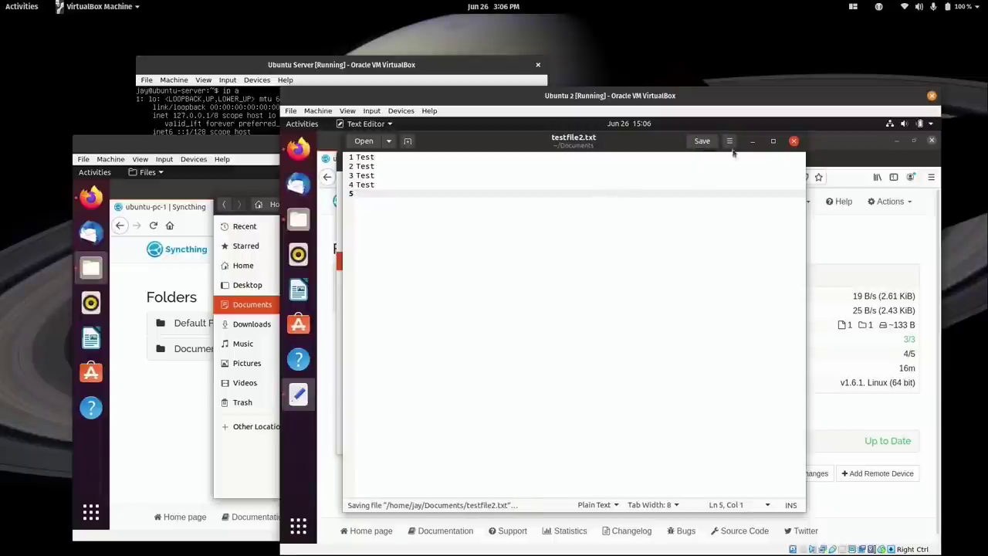
{"action": "left_click", "coordinate": [793, 142]}
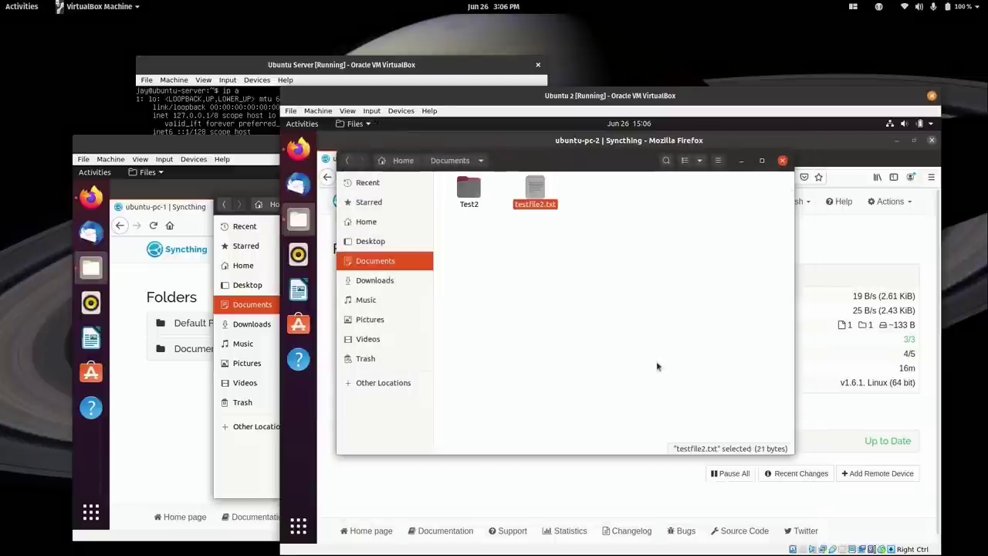
{"action": "left_click", "coordinate": [249, 150]}
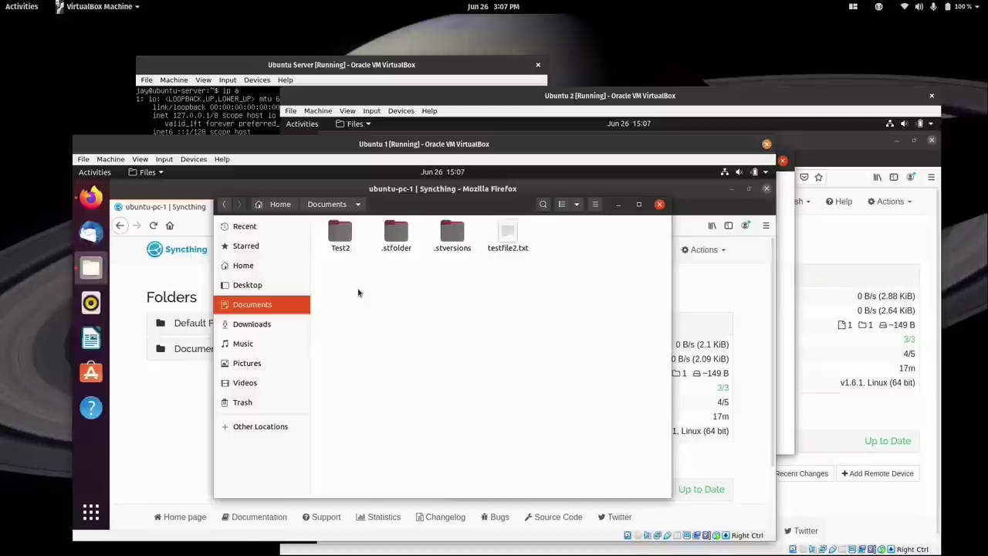
View the archived testfile2~20200626-150702.txt in .stversions, holding only Test, then return to Documents.
{"action": "left_click", "coordinate": [455, 254]}
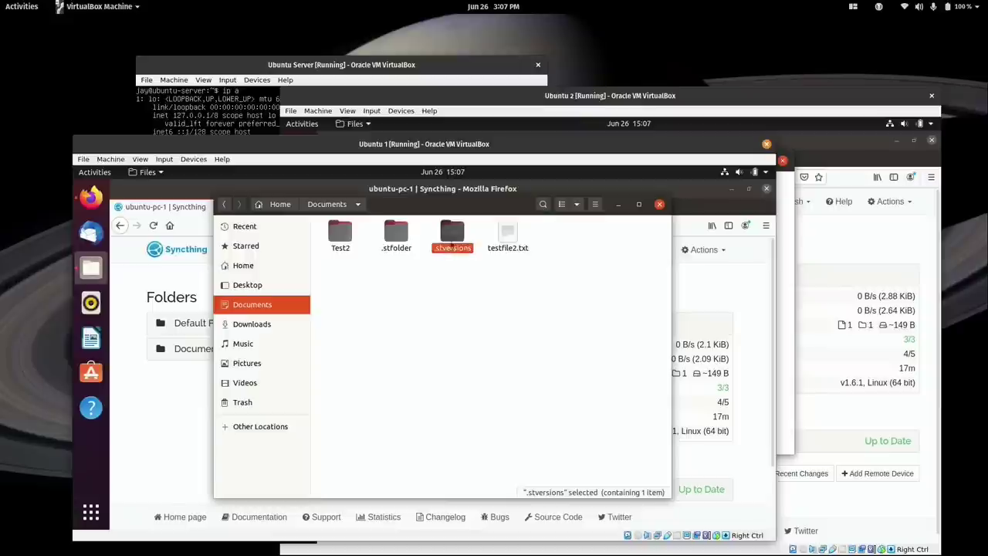
{"action": "double_click", "coordinate": [454, 238]}
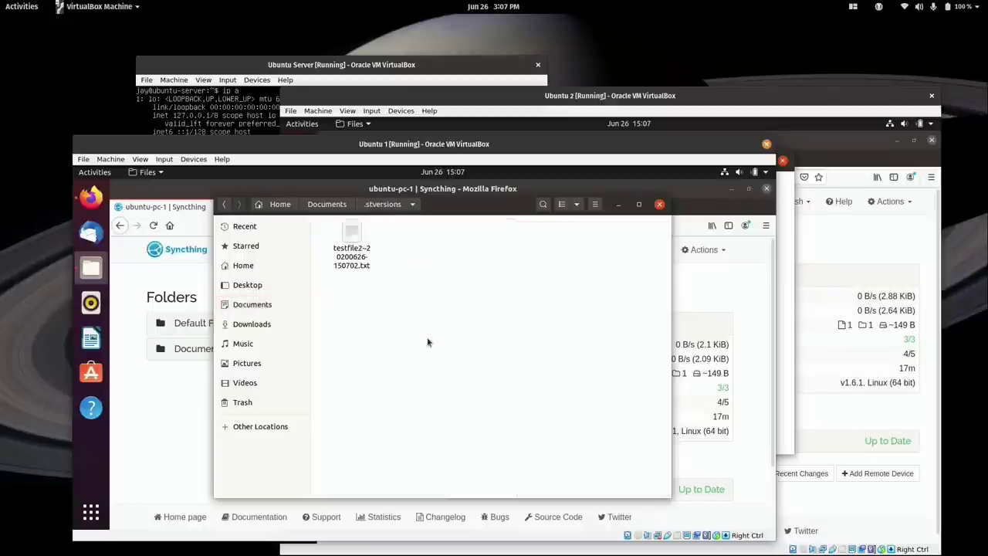
{"action": "right_click", "coordinate": [360, 234]}
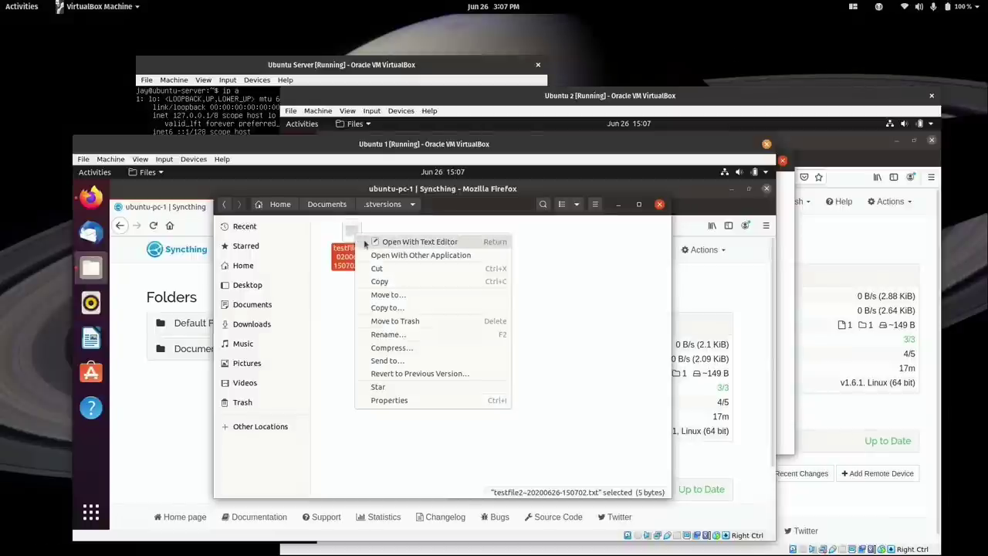
{"action": "left_click", "coordinate": [366, 242]}
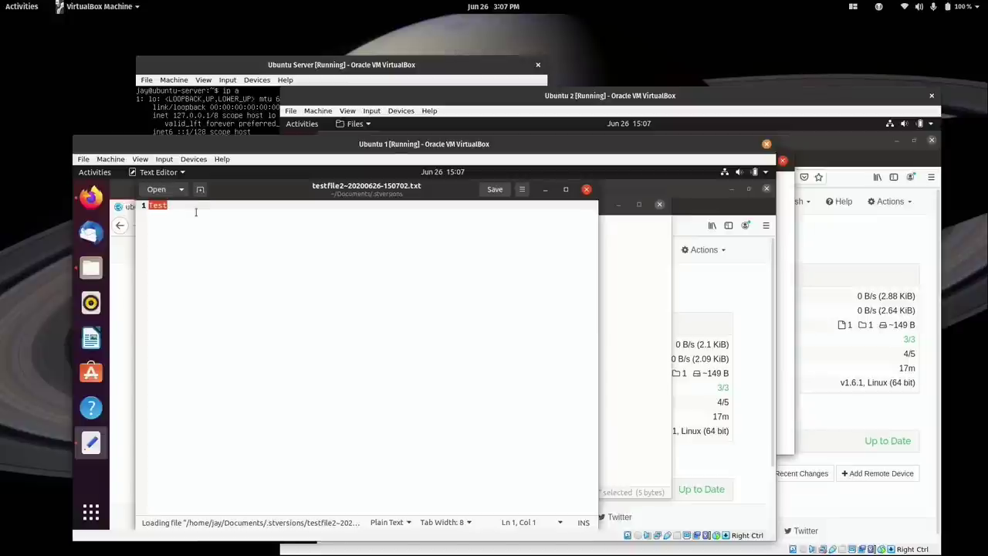
{"action": "left_click", "coordinate": [195, 211]}
{"action": "left_click", "coordinate": [585, 191]}
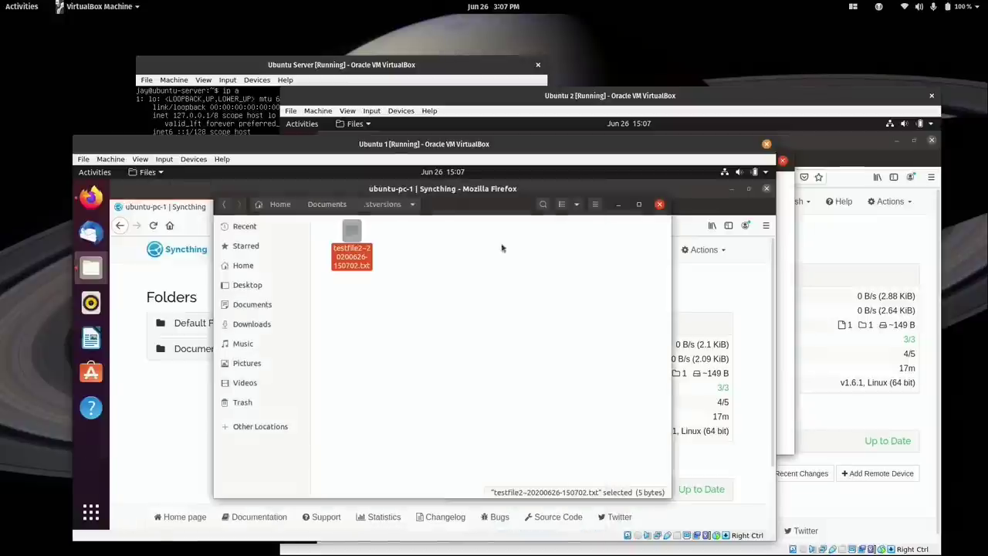
{"action": "left_click", "coordinate": [338, 208]}
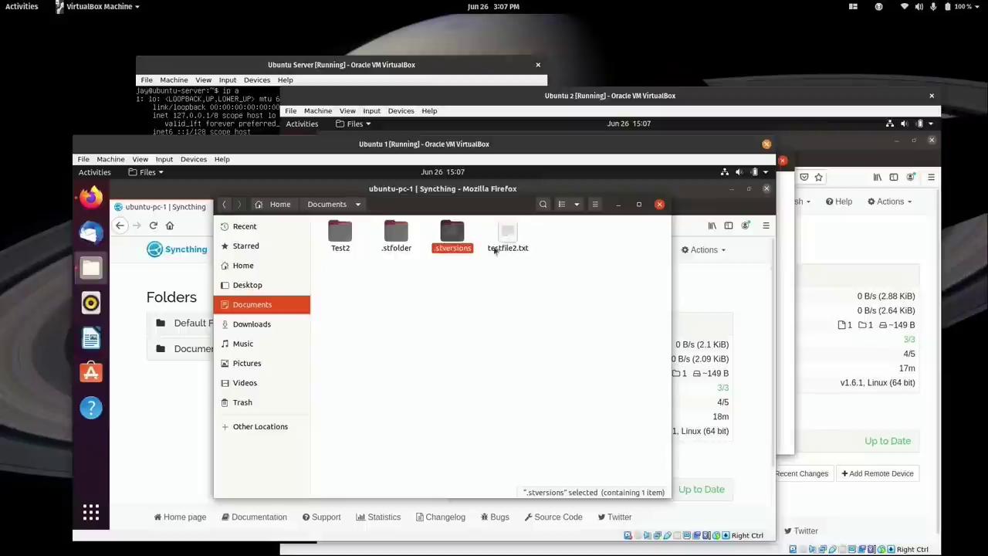
View the current four-line testfile2.txt in Text Editor, then close it.
{"action": "right_click", "coordinate": [508, 234]}
{"action": "left_click", "coordinate": [516, 240]}
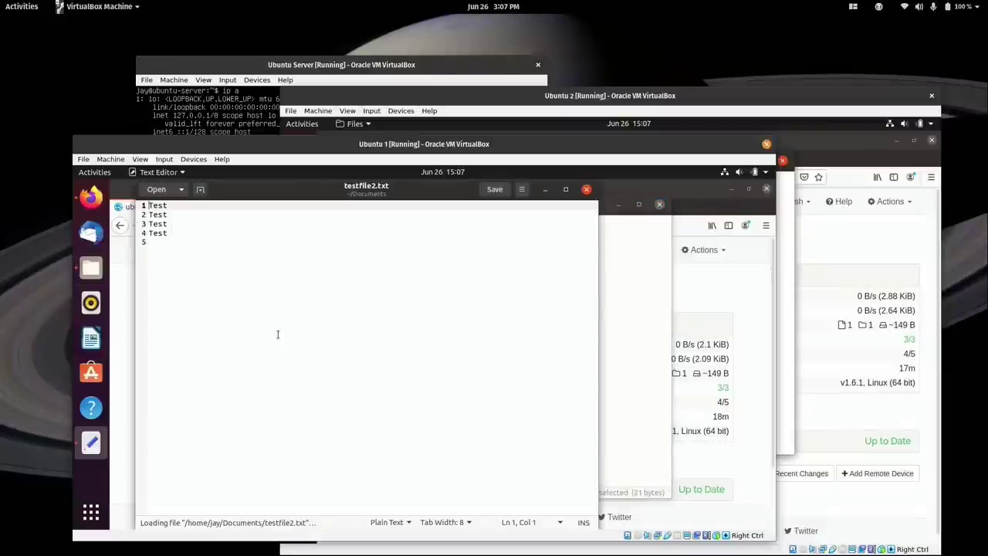
{"action": "left_click", "coordinate": [593, 194]}
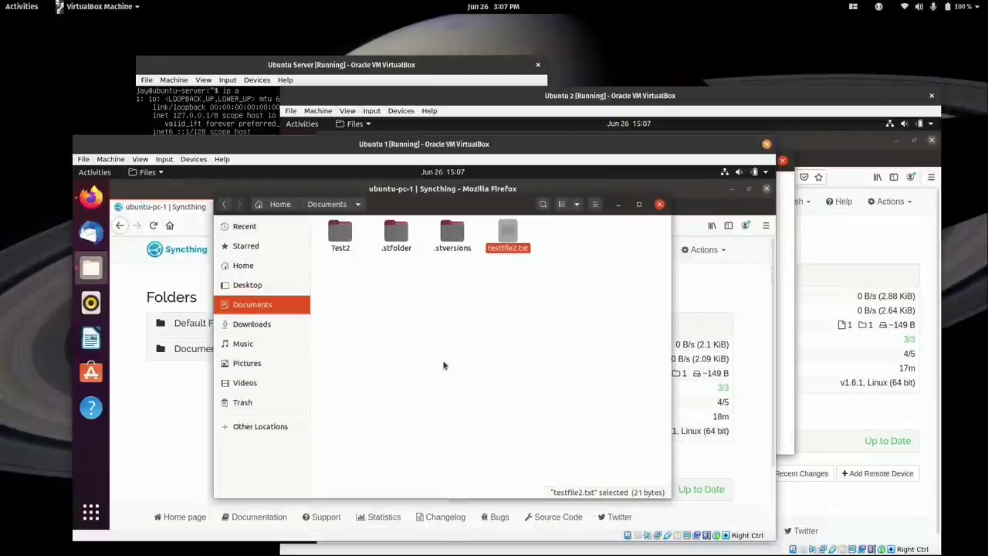
Open the one-line older testfile2.txt copy in .stversions, then close it and the file manager.
{"action": "double_click", "coordinate": [452, 234]}
{"action": "right_click", "coordinate": [354, 245]}
{"action": "left_click", "coordinate": [369, 249]}
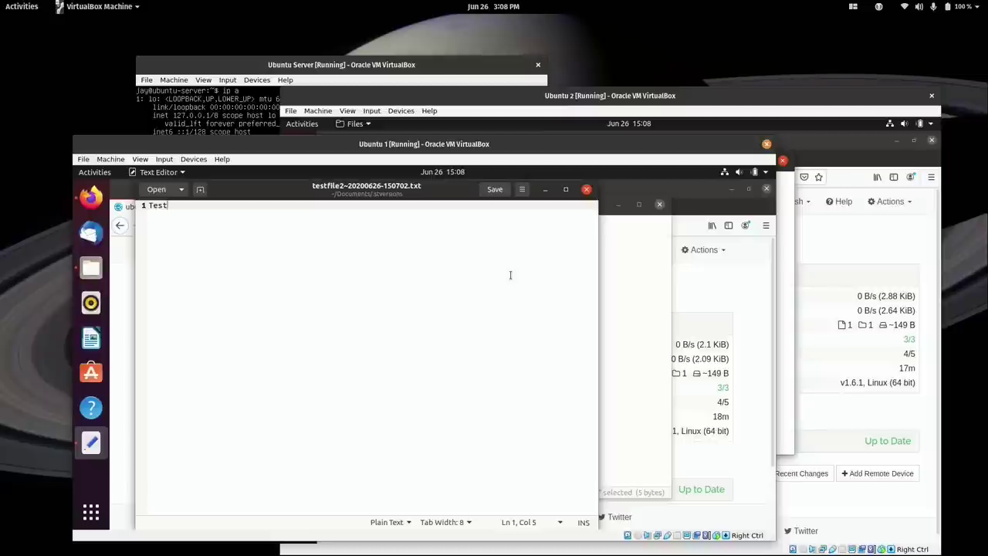
{"action": "left_click", "coordinate": [586, 189]}
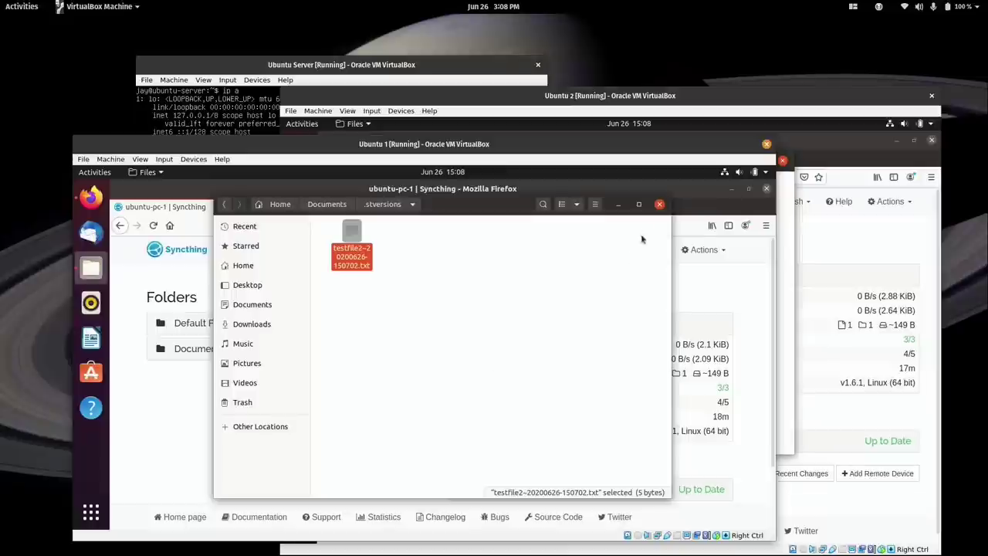
{"action": "left_click", "coordinate": [659, 203]}
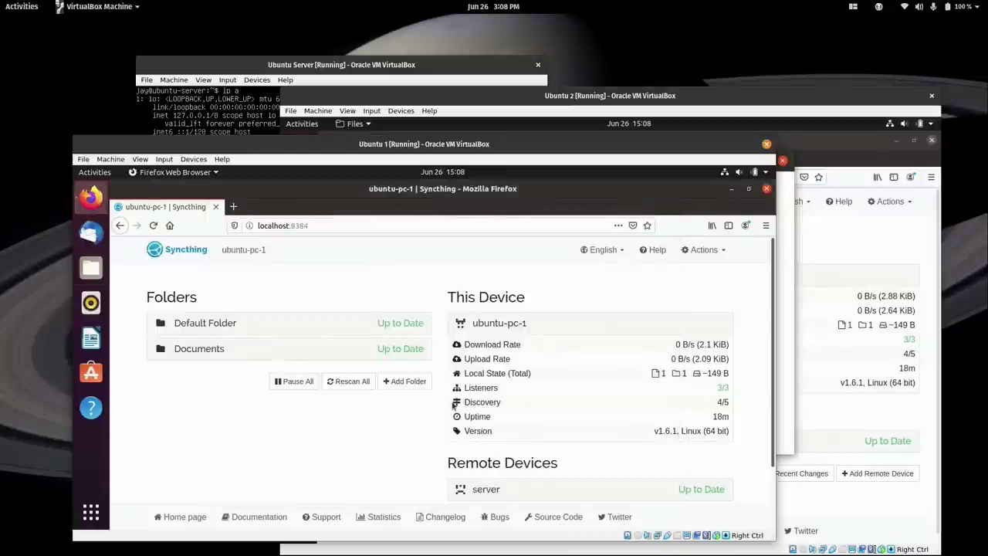